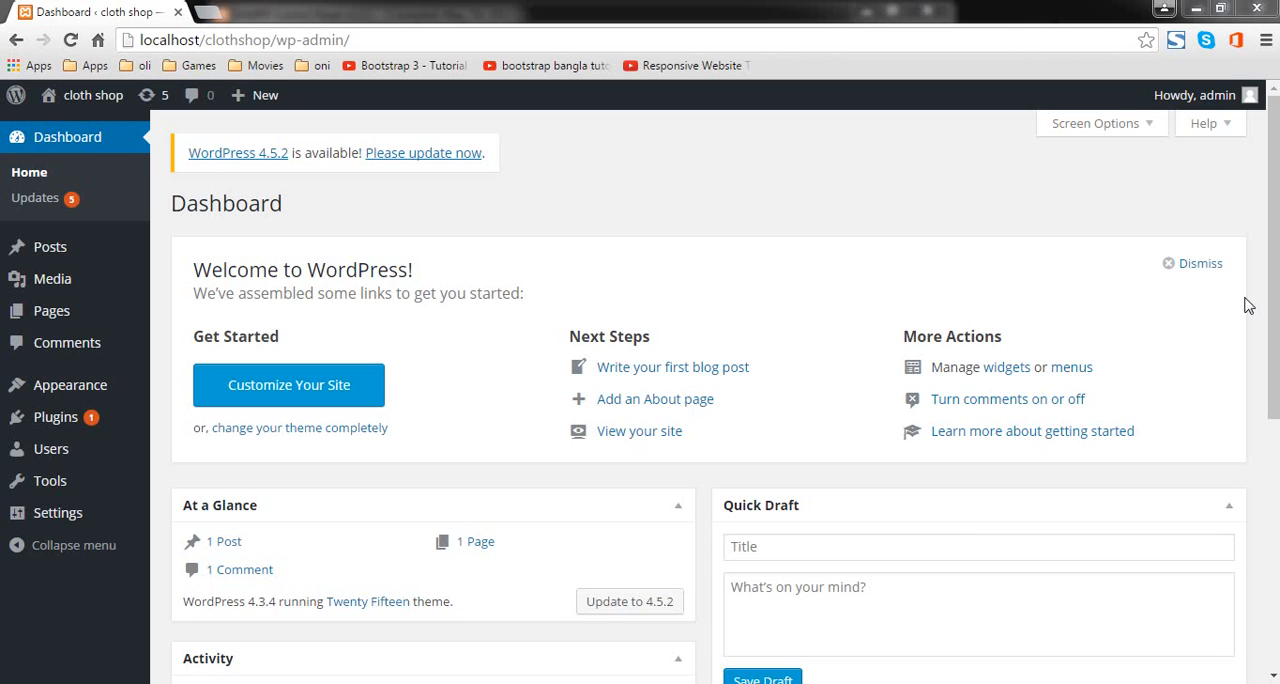
Step: Search the available plugins to add for "woocommerce"
left_click(95, 428)
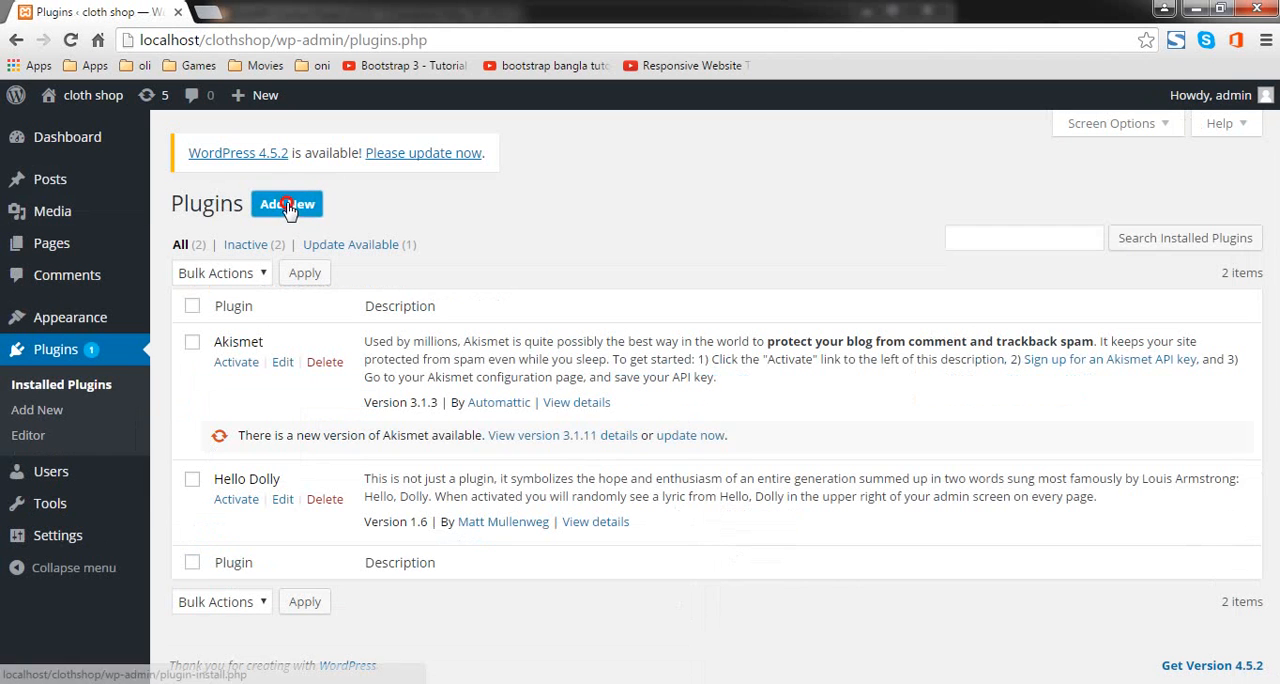
left_click(281, 201)
left_click(1079, 244)
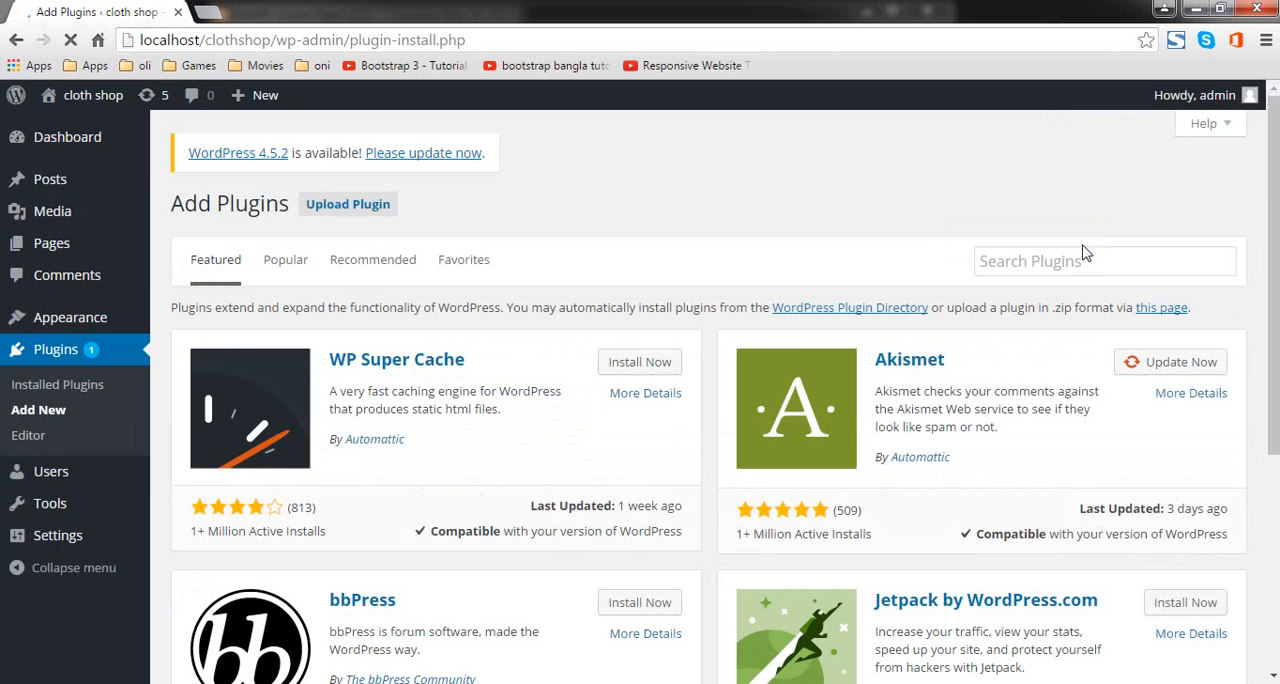
left_click(1096, 276)
type("wp")
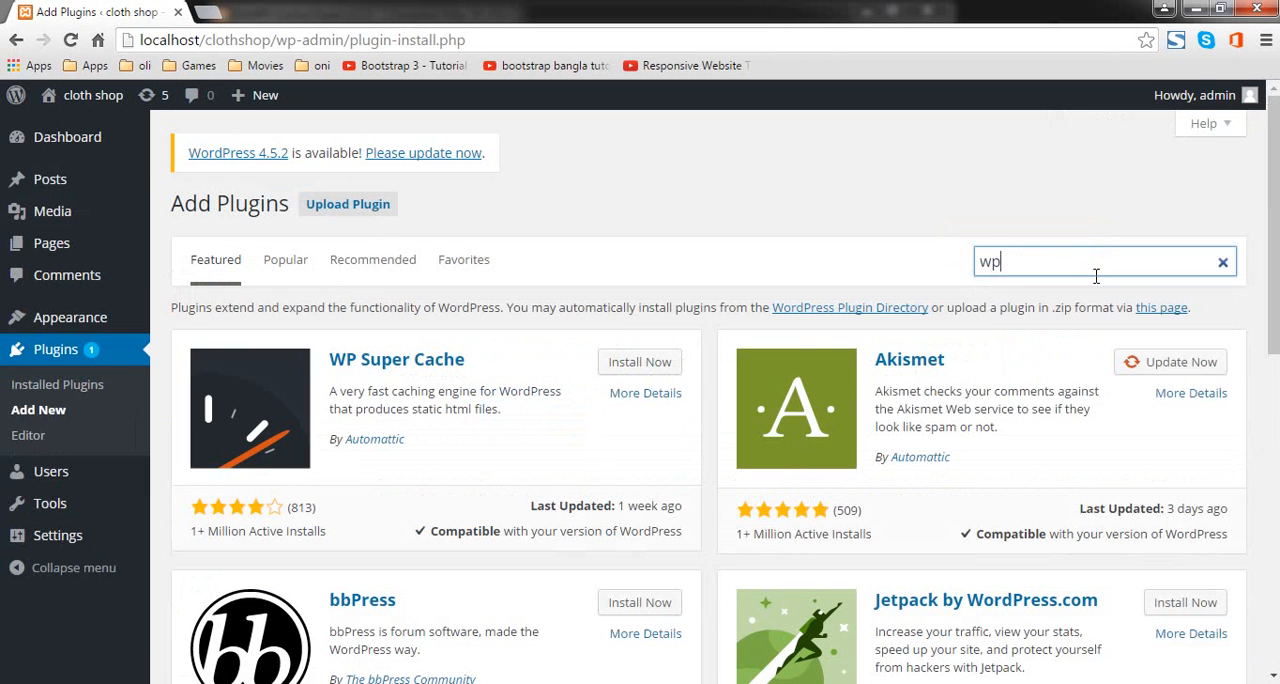
key("BackSpace")
type("oocommerce")
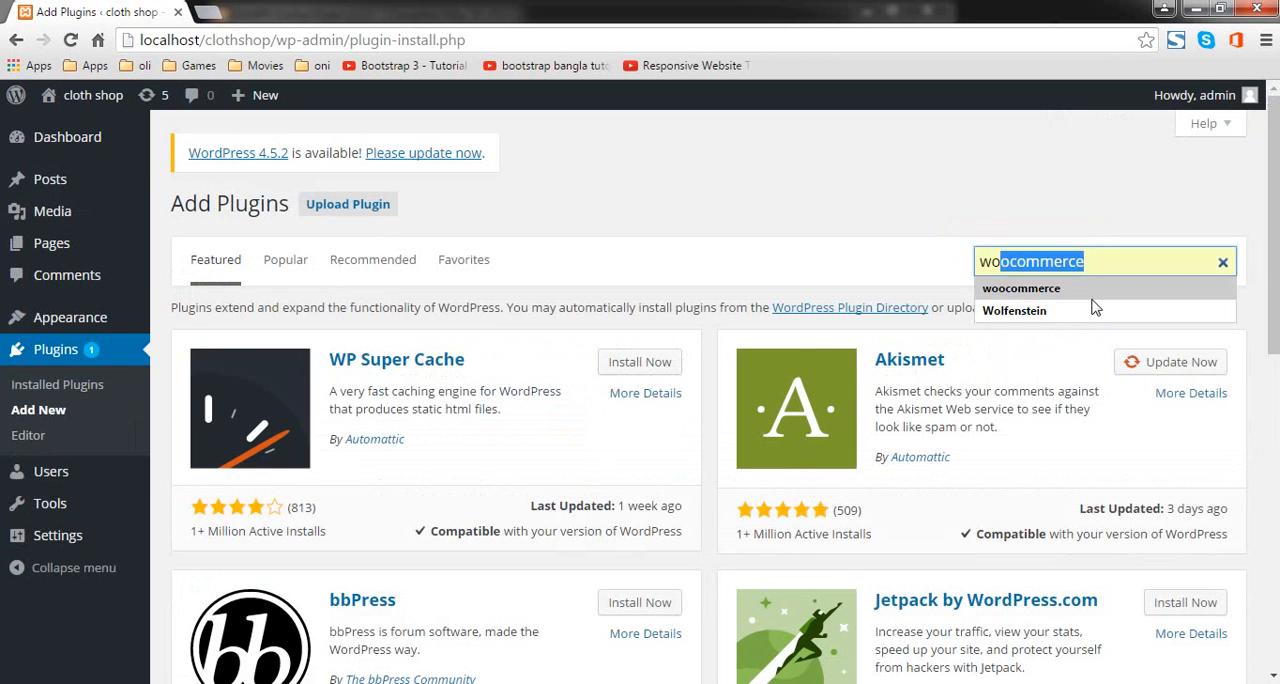
left_click(1078, 295)
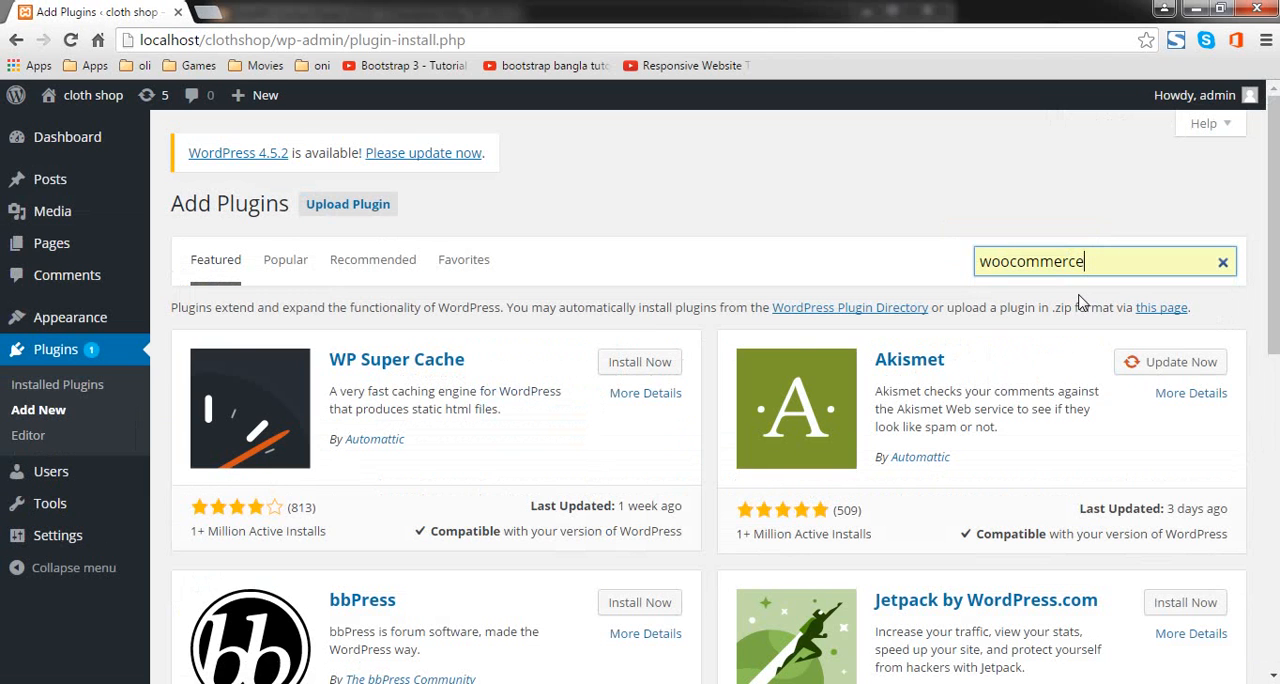
key("Return")
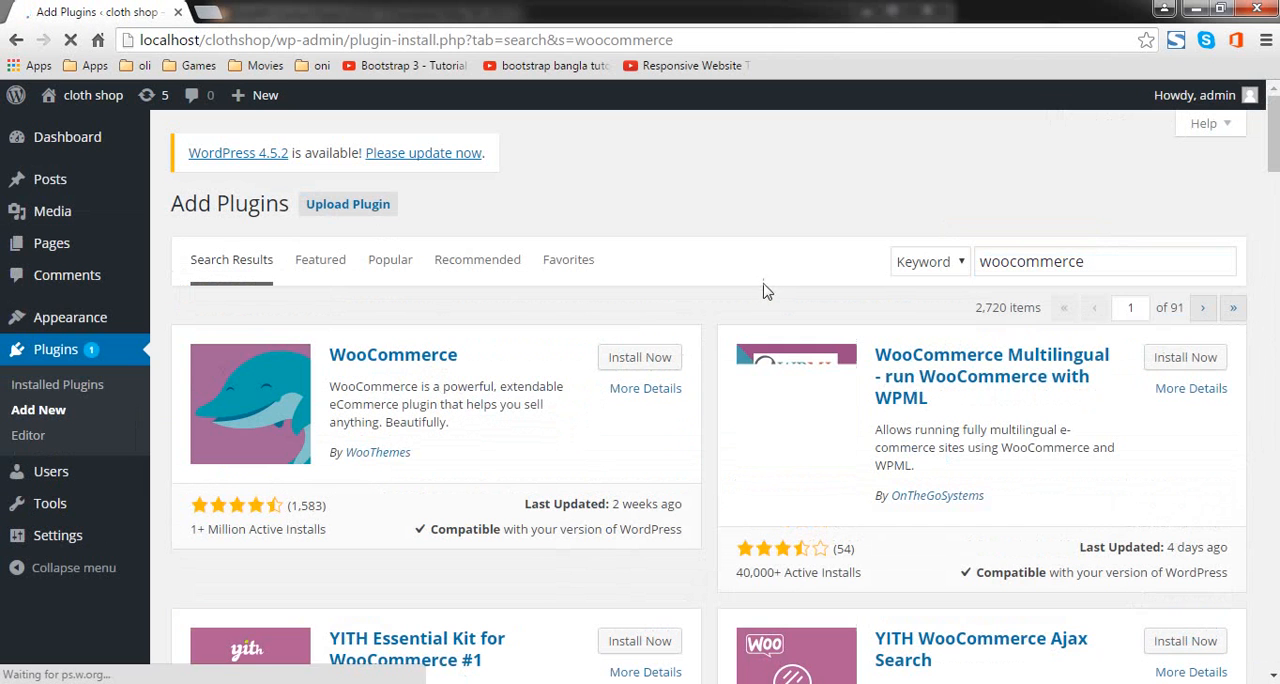
Step: Install the WooCommerce plugin by WooThemes and activate it
left_click(655, 368)
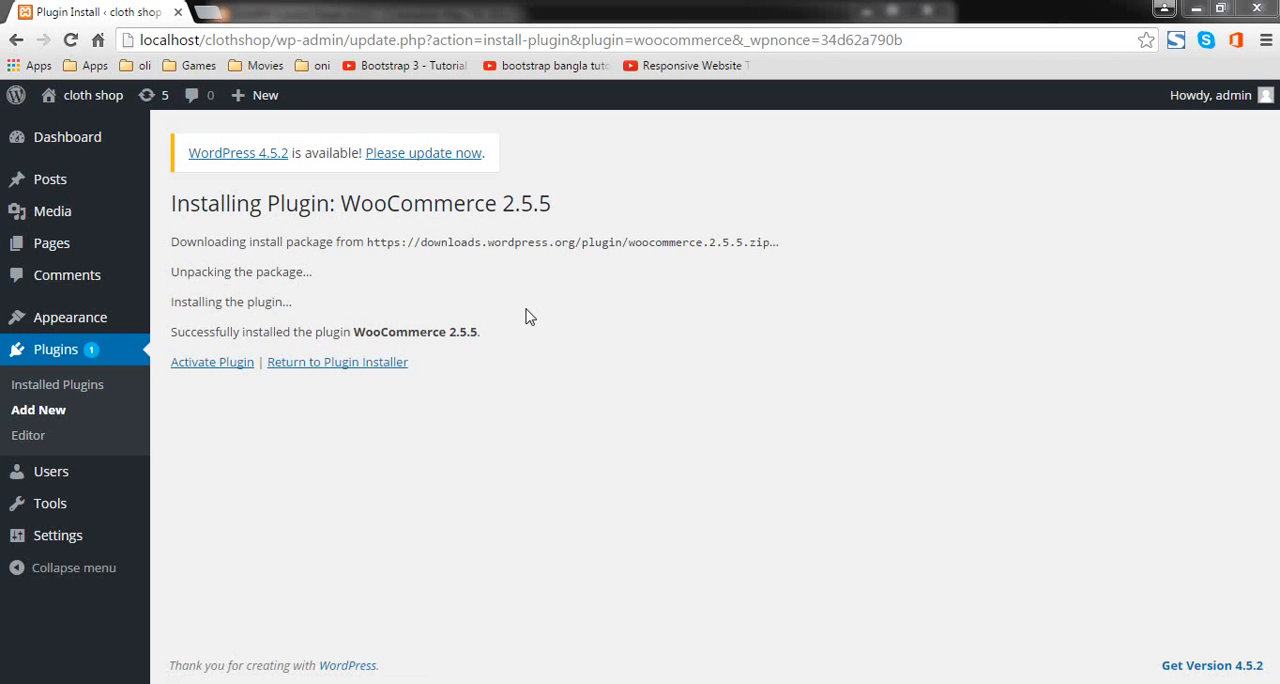
left_click(237, 363)
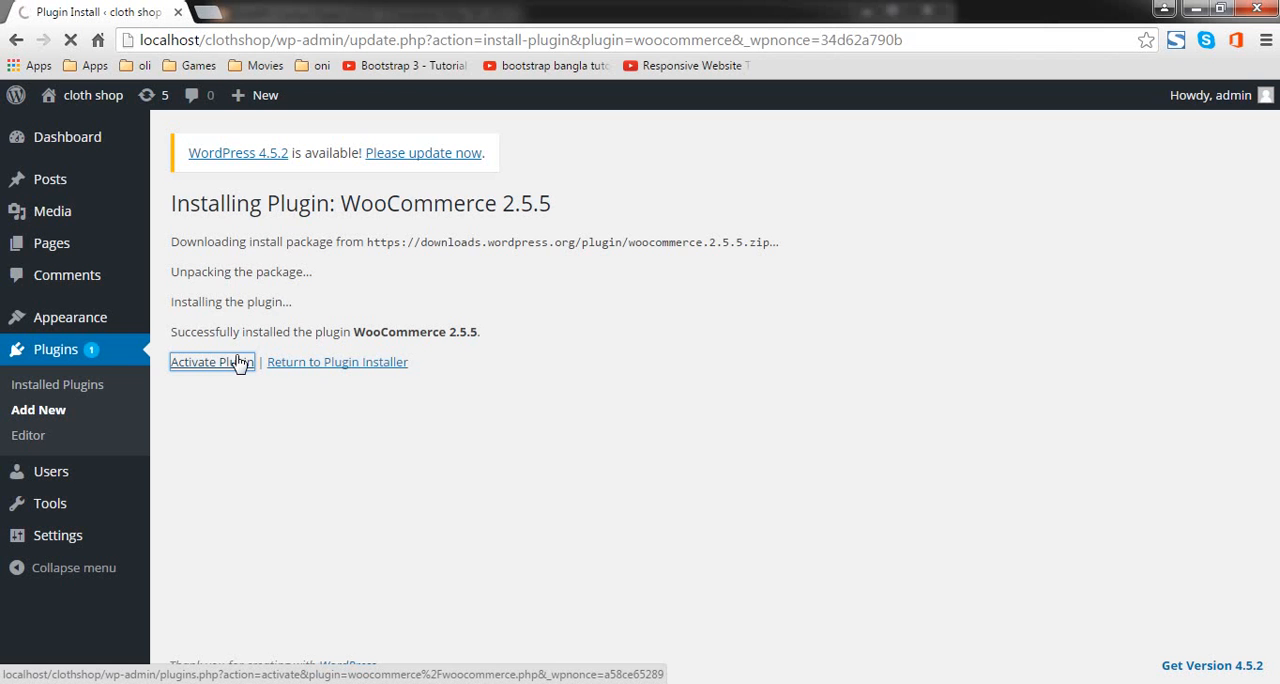
left_click(240, 362)
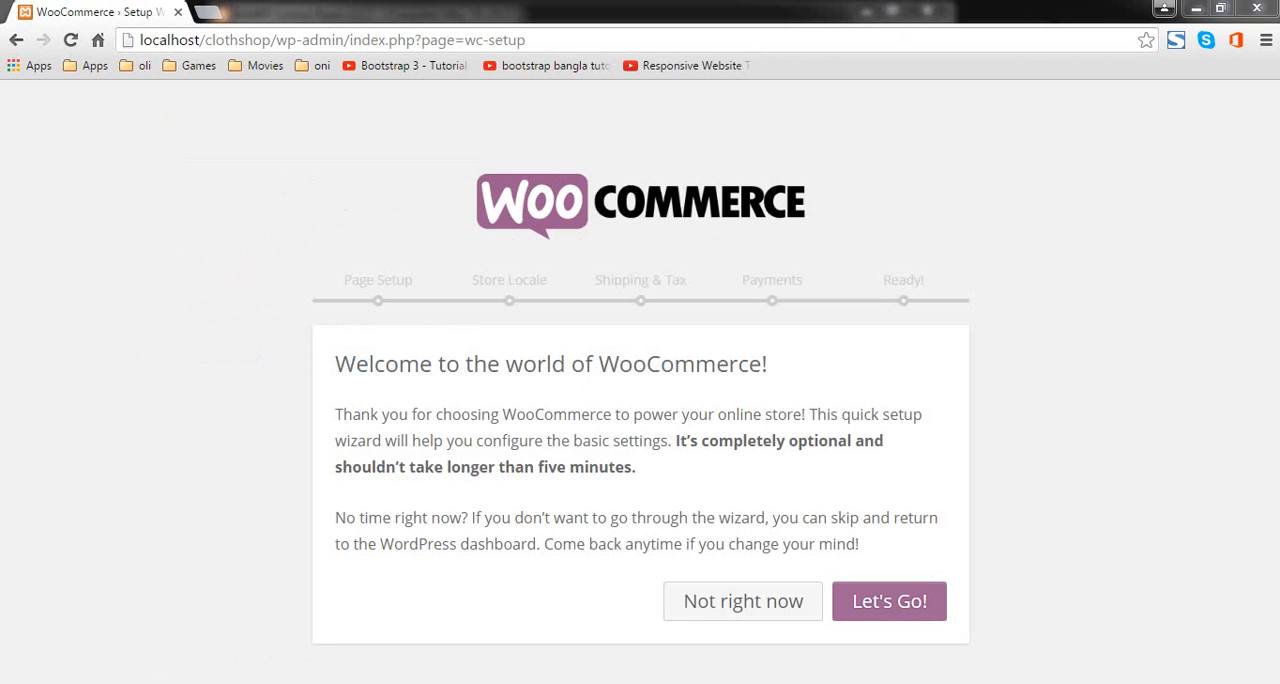
Step: Start the WooCommerce setup wizard and accept automatic creation of the Shop, Cart, Checkout and My Account pages
left_click(891, 608)
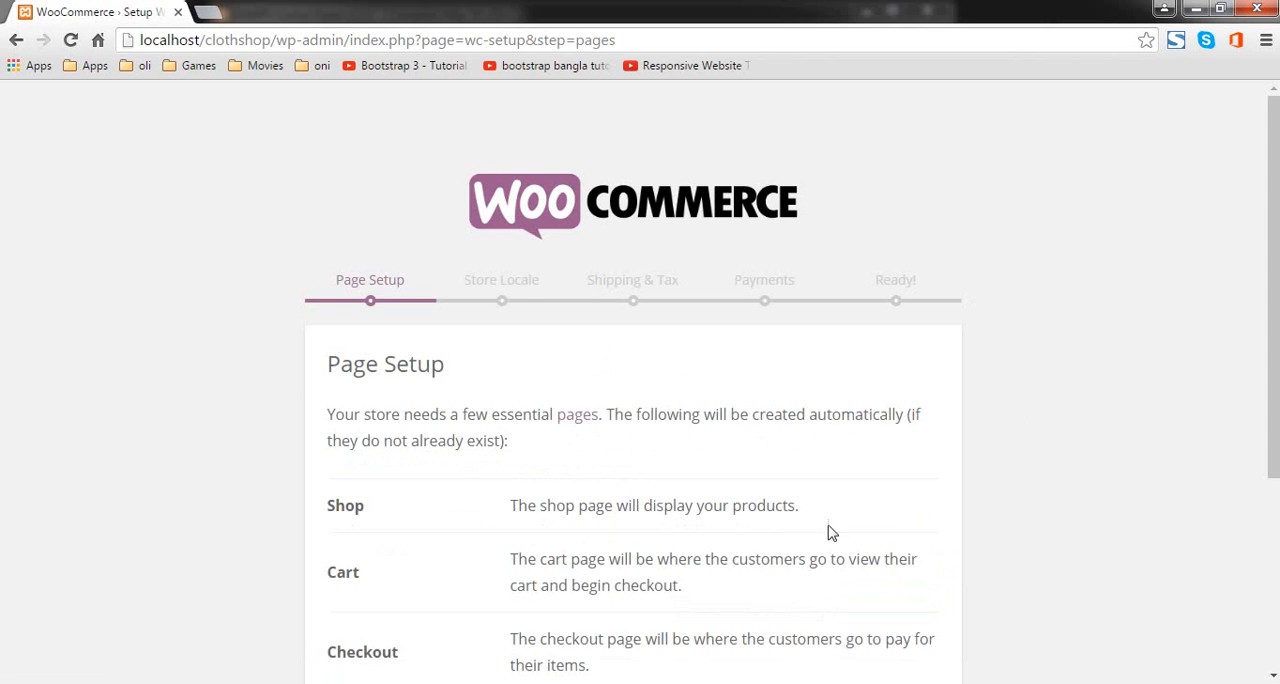
scroll(830, 530, "down", 2)
scroll(575, 470, "down", 1)
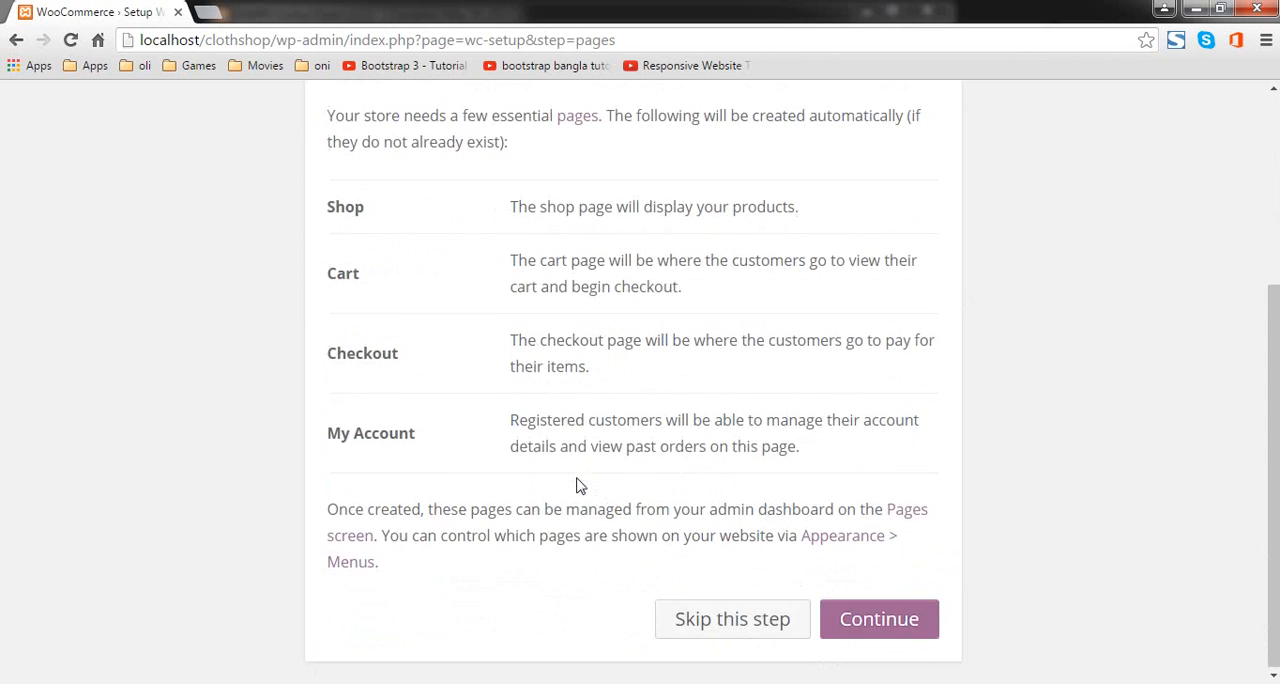
scroll(580, 486, "up", 3)
scroll(505, 420, "down", 3)
left_click(918, 628)
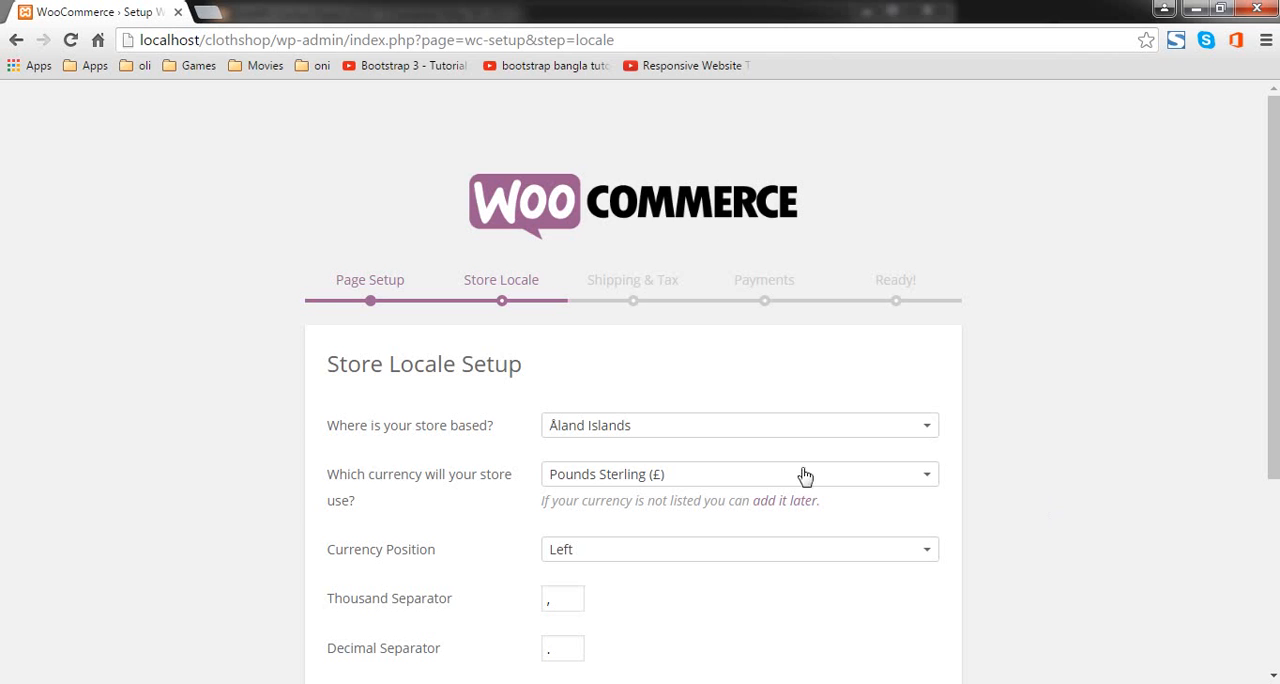
Step: Set the store's base location to Bangladesh — Dhaka
left_click(725, 424)
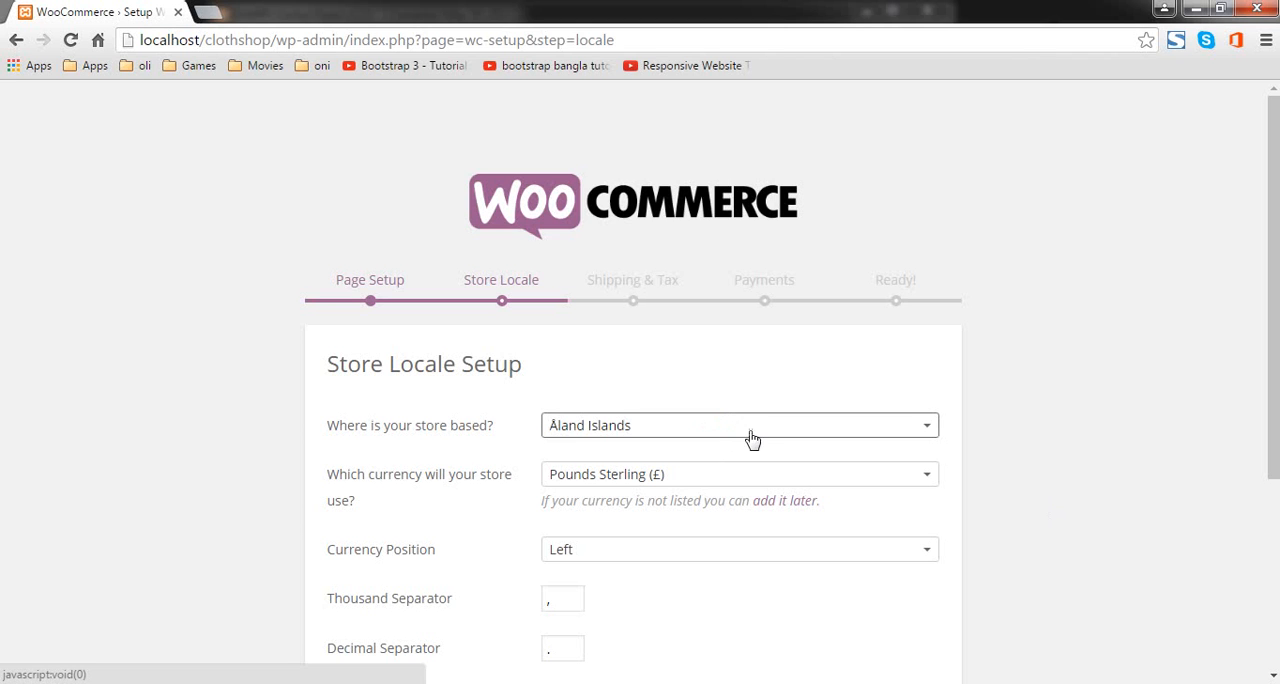
left_click(729, 428)
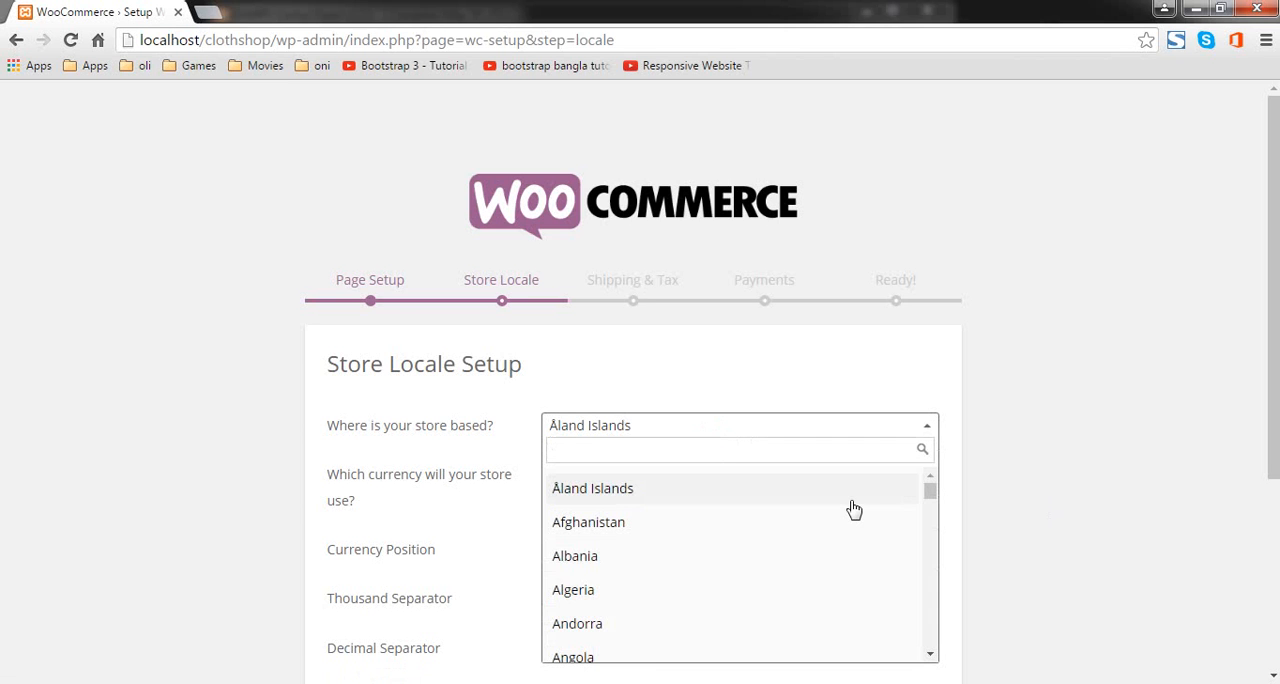
type("dha")
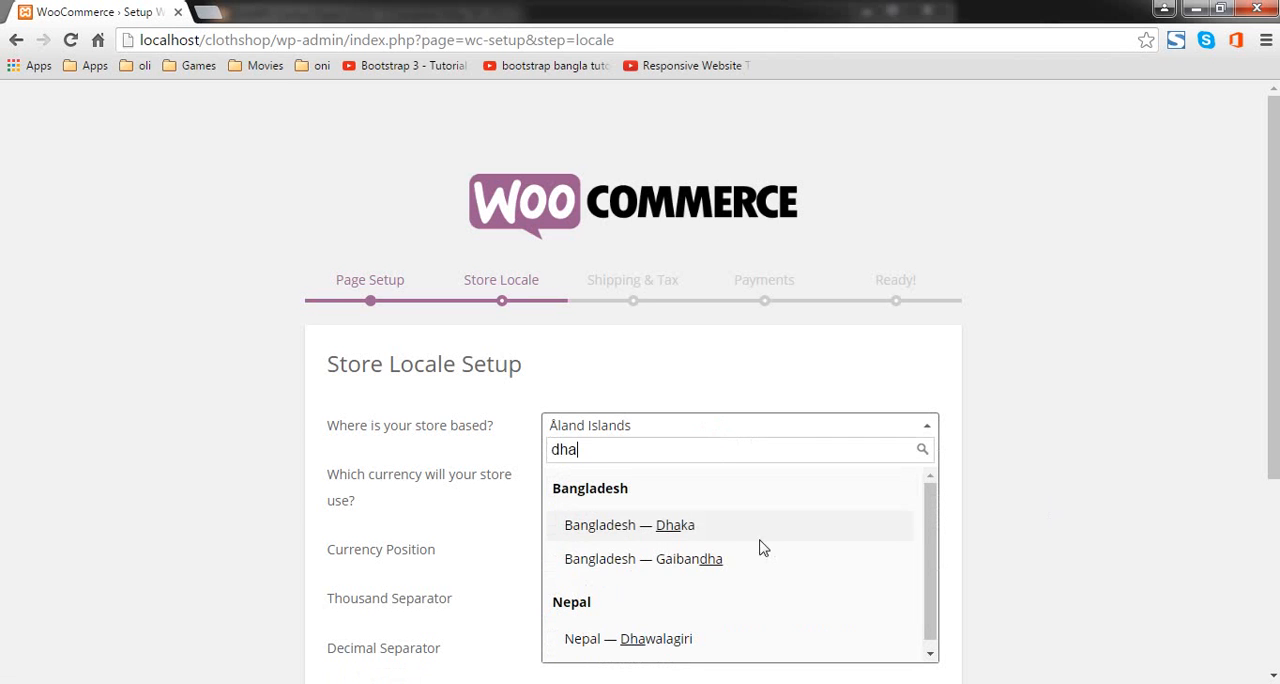
left_click(730, 527)
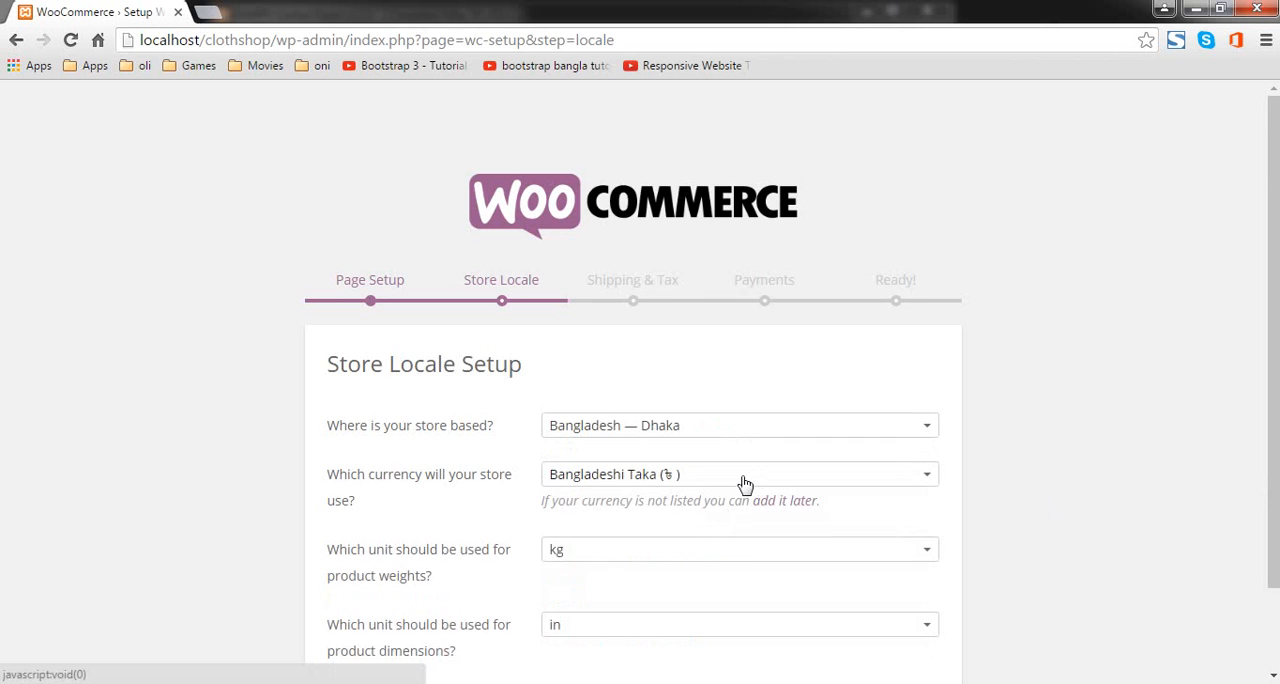
Step: Choose kg as the product weight unit and proceed to the shipping and tax setup
scroll(745, 484, "down", 1)
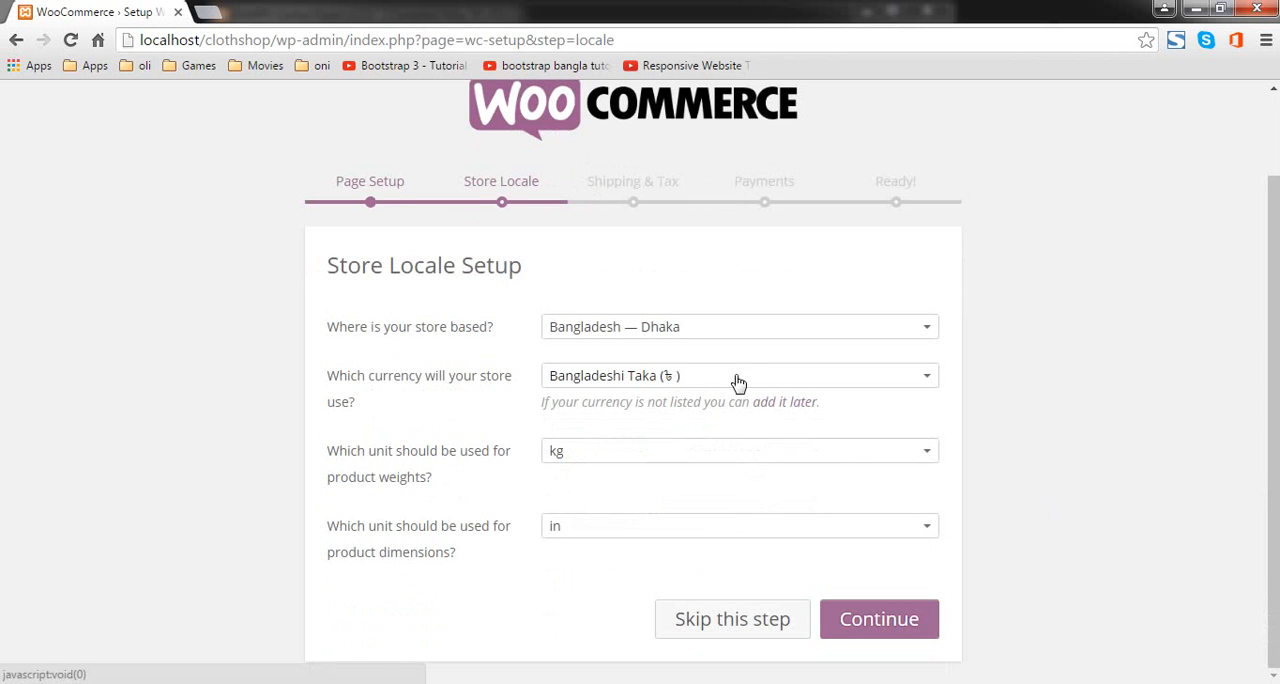
left_click(603, 450)
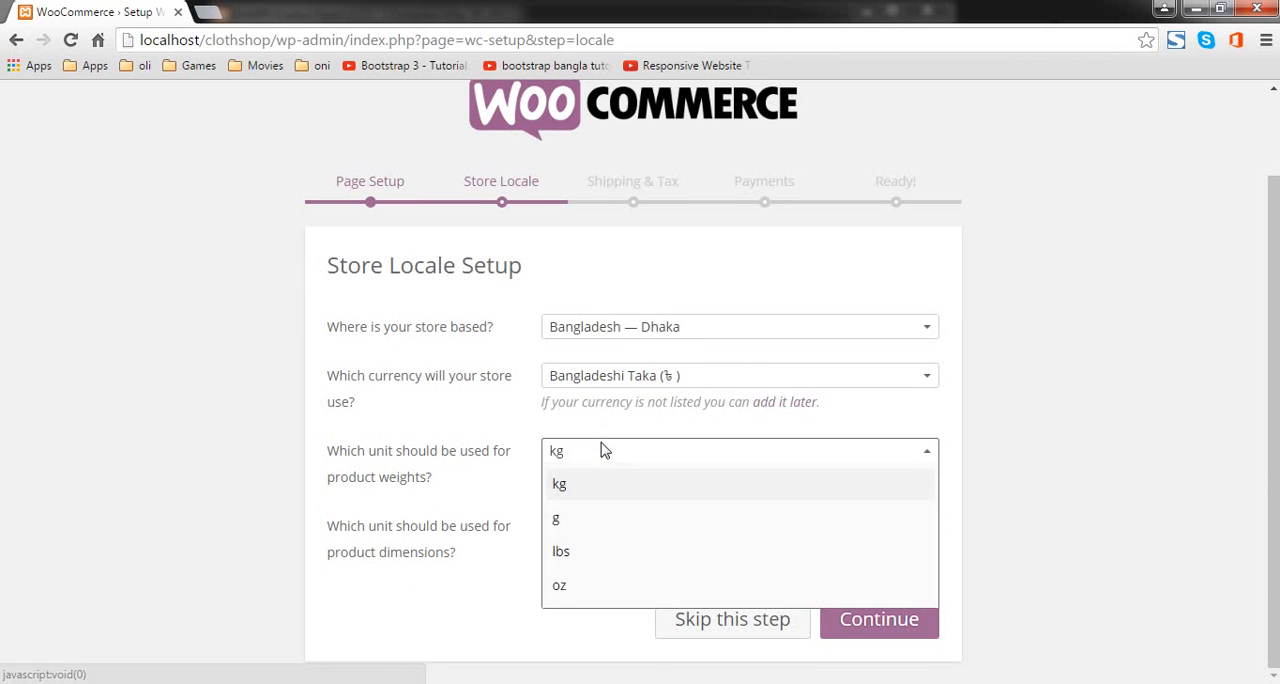
left_click(615, 484)
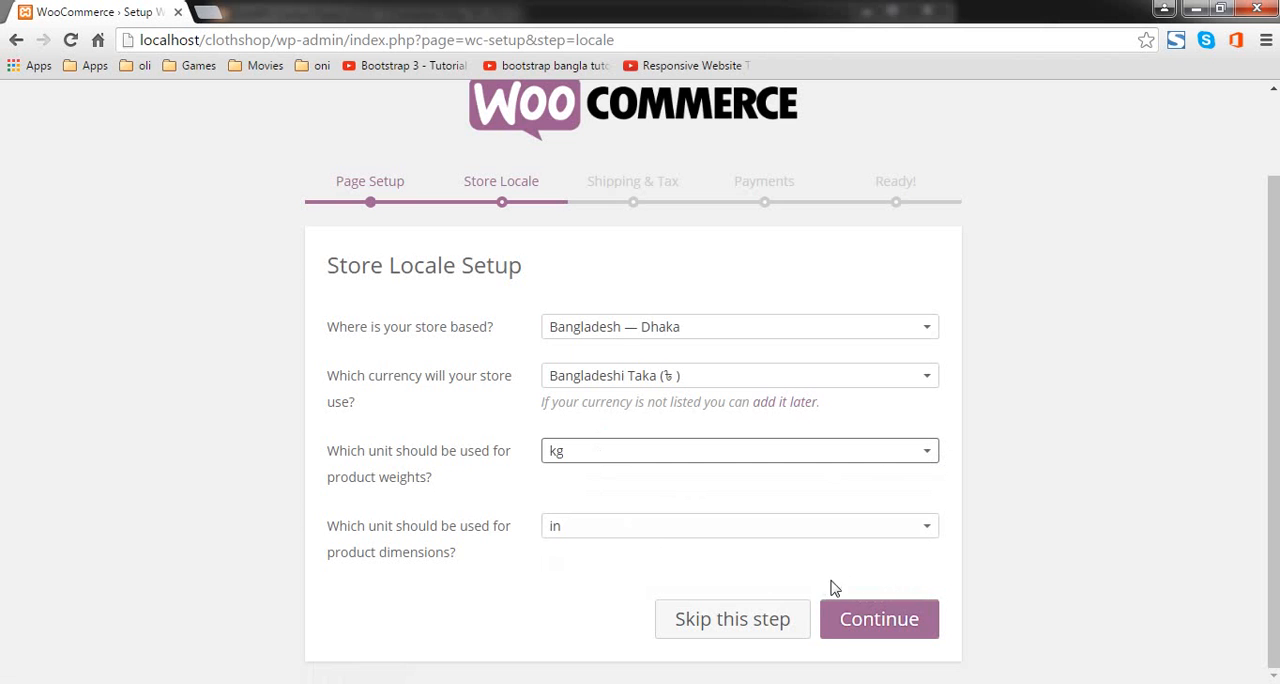
left_click(884, 632)
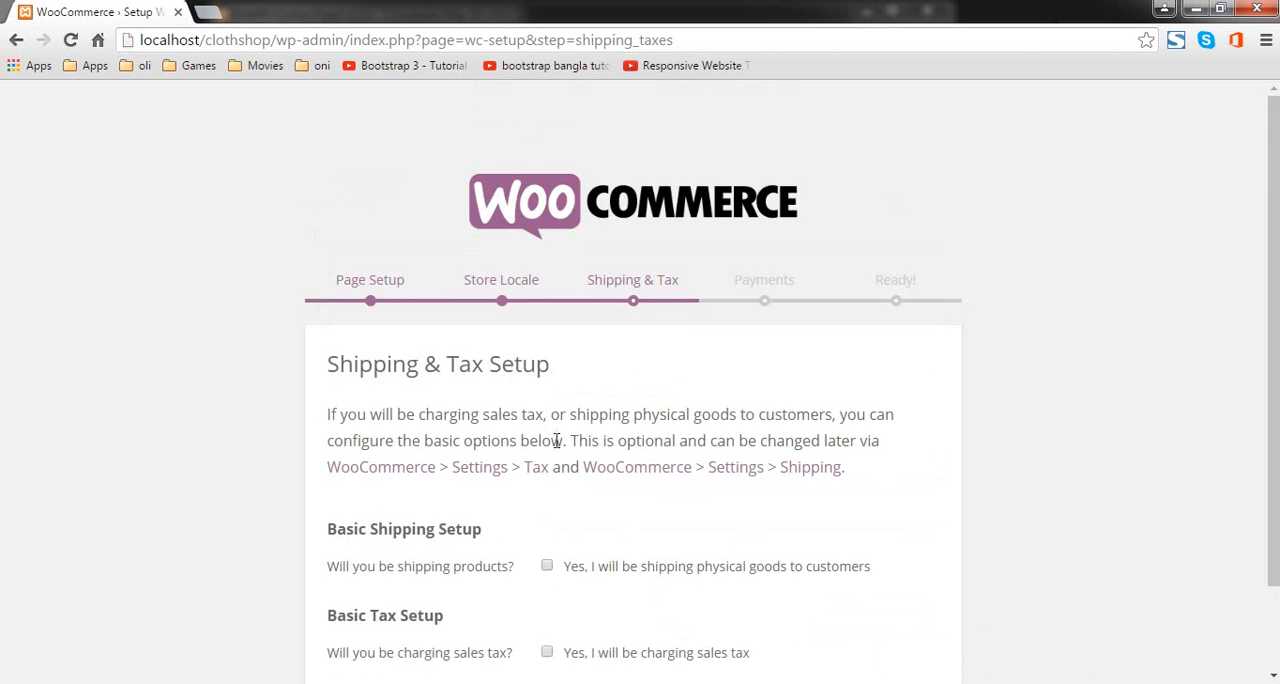
scroll(504, 436, "down", 2)
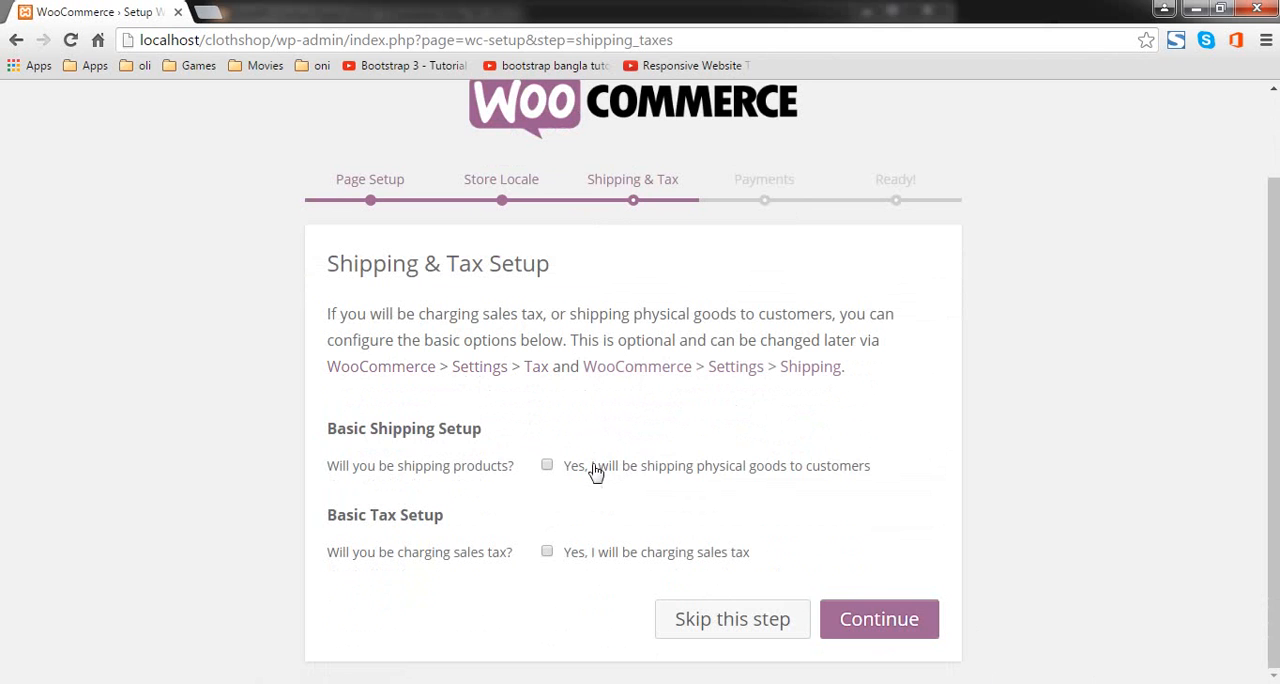
left_click(640, 560)
scroll(657, 491, "down", 2)
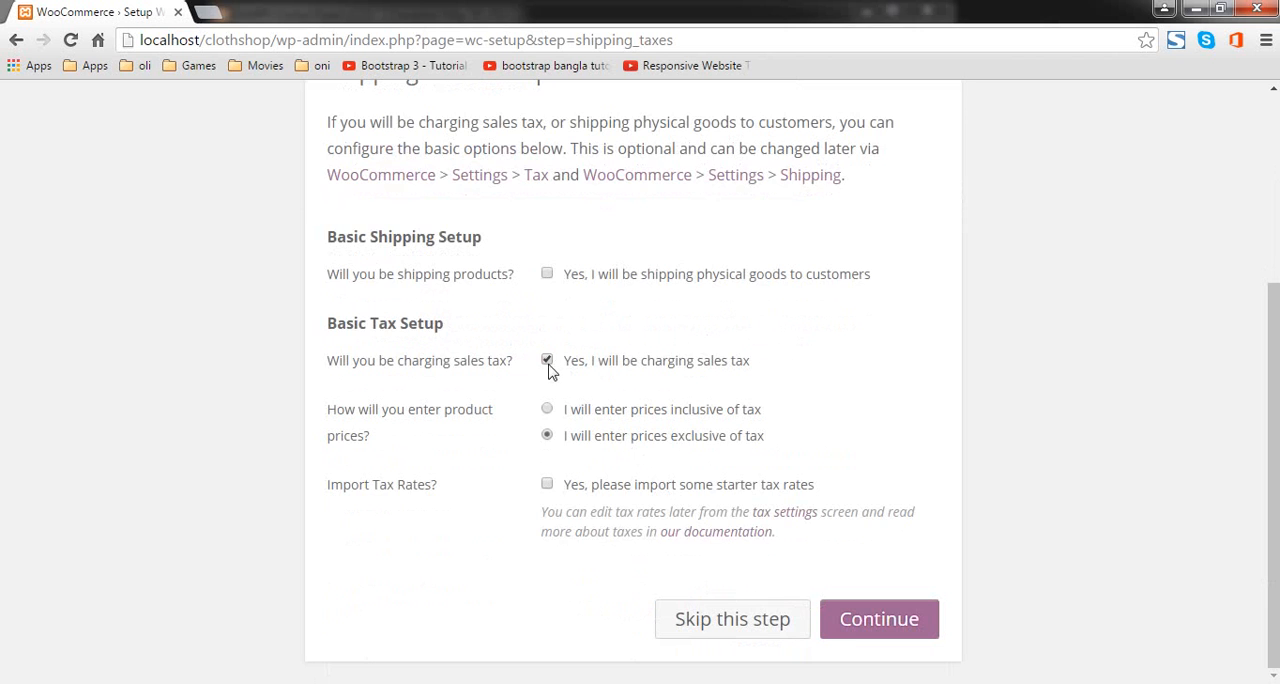
left_click(547, 361)
Step: Enable shipping of physical goods with a domestic shipping cost of 30 per item, and proceed to the payments setup
left_click(547, 466)
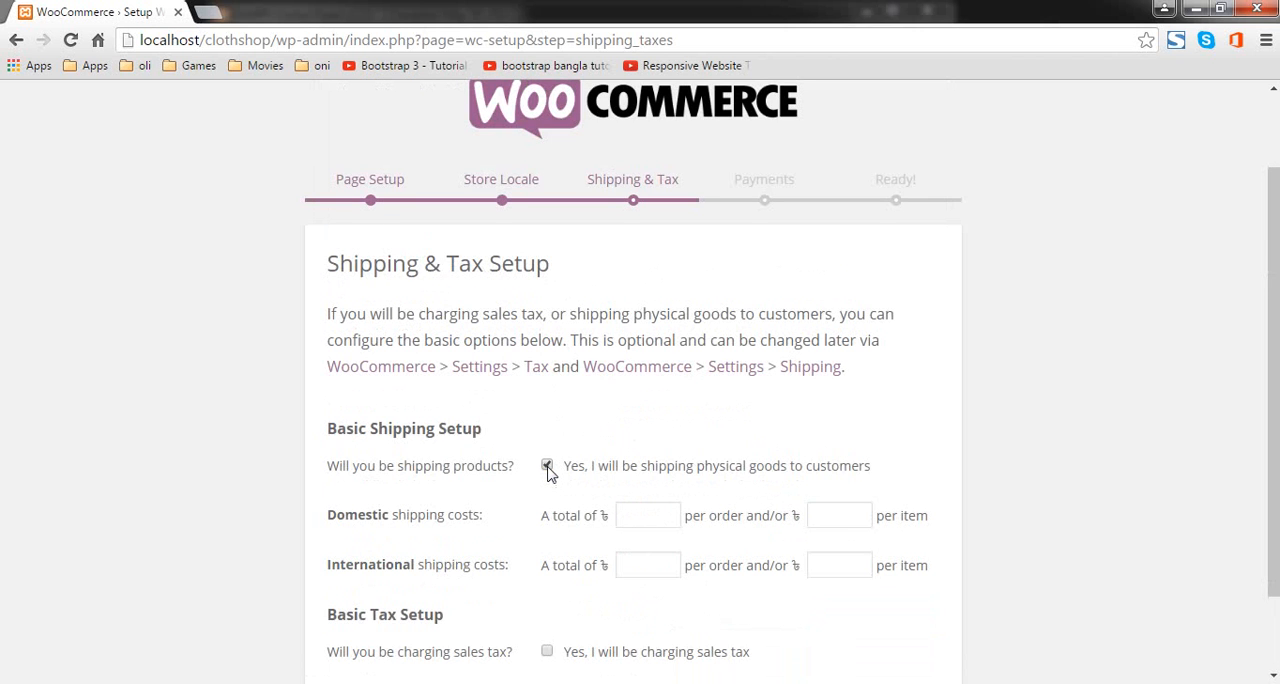
scroll(616, 449, "down", 1)
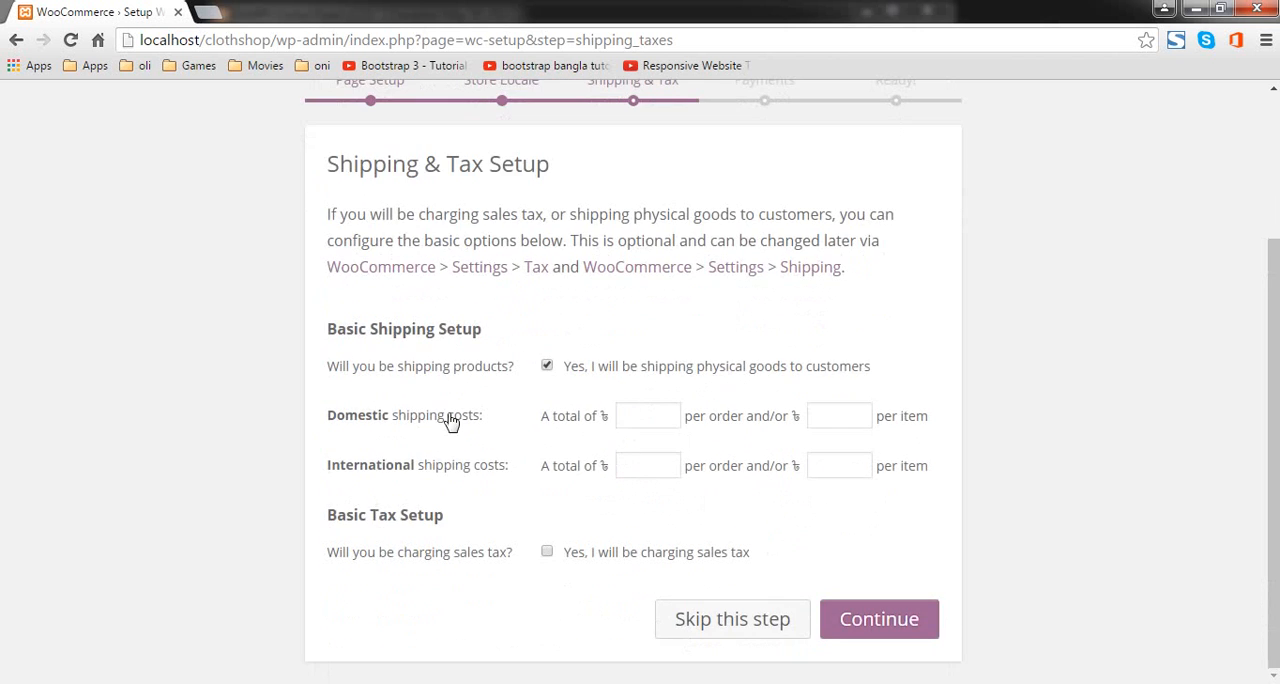
left_click(821, 424)
type("30")
scroll(800, 590, "up", 1)
scroll(830, 560, "down", 1)
left_click(889, 606)
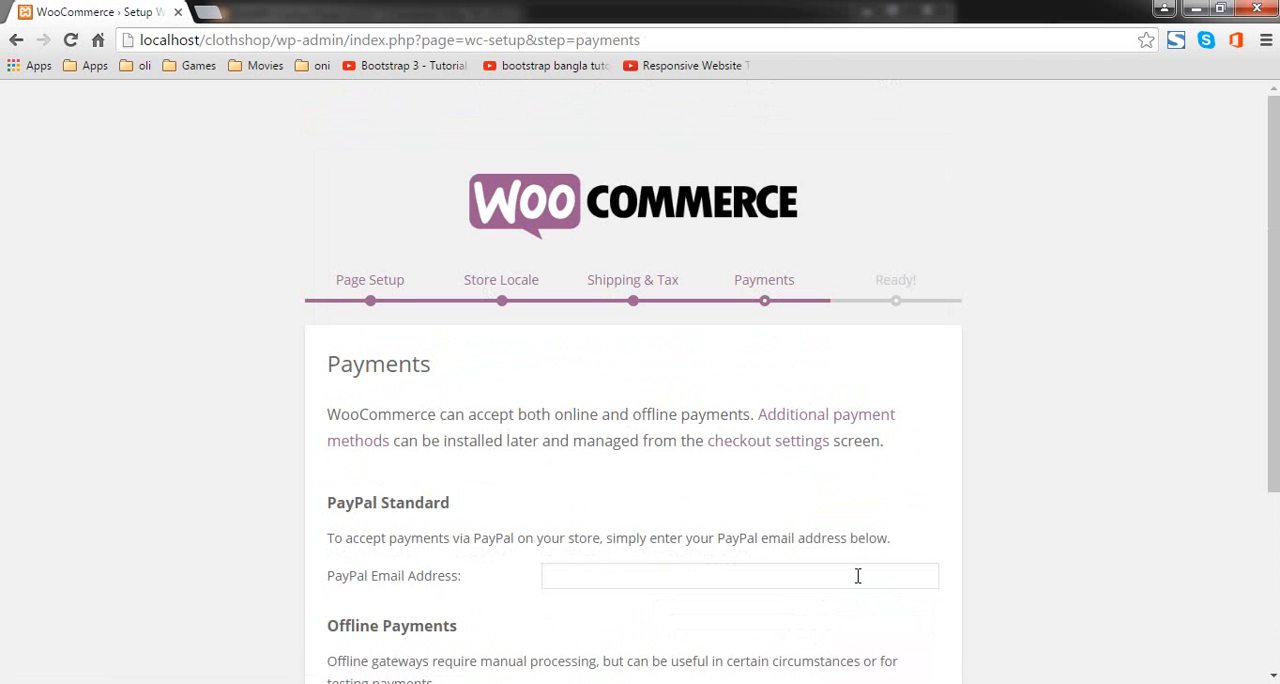
Step: Enable cash on delivery as the offline payment method and complete the payments setup
scroll(610, 500, "down", 3)
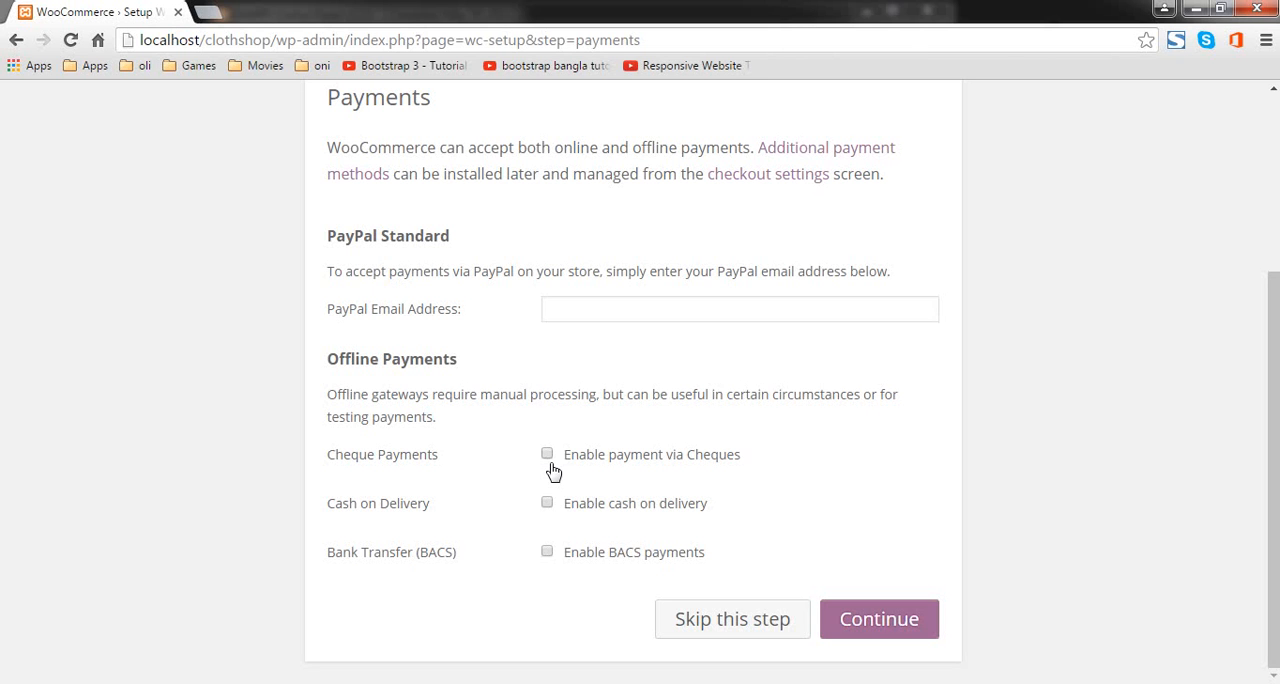
left_click(692, 309)
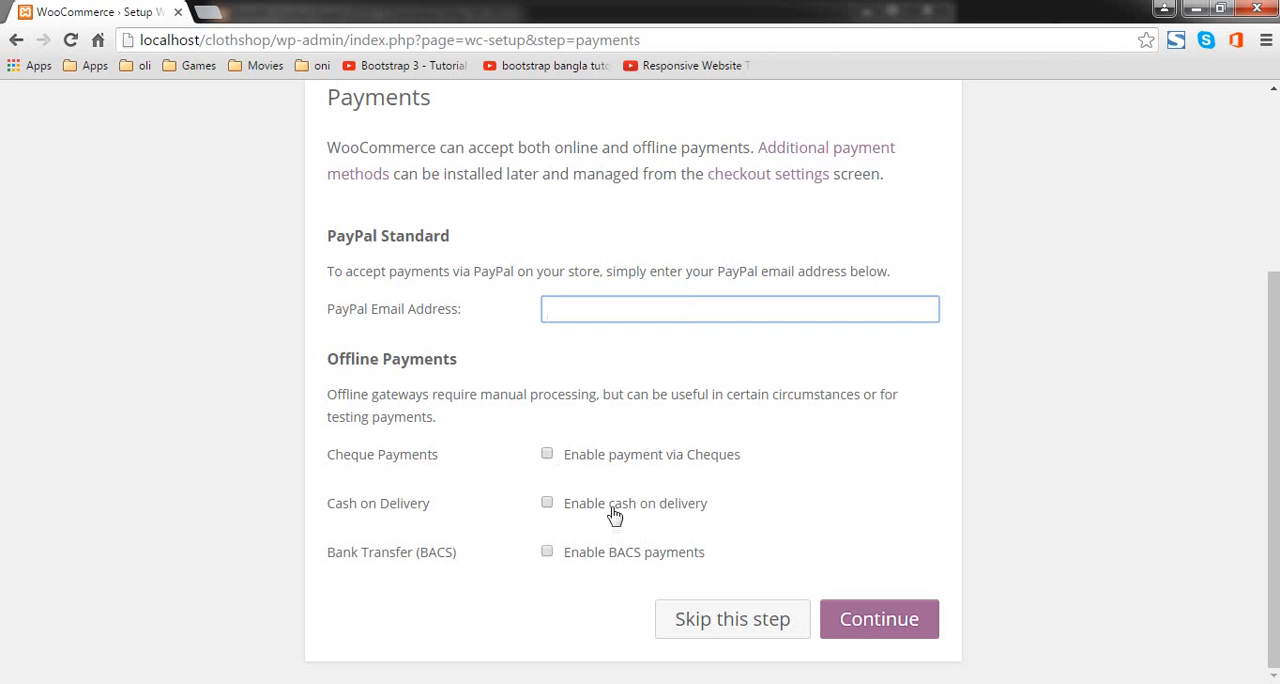
left_click(548, 504)
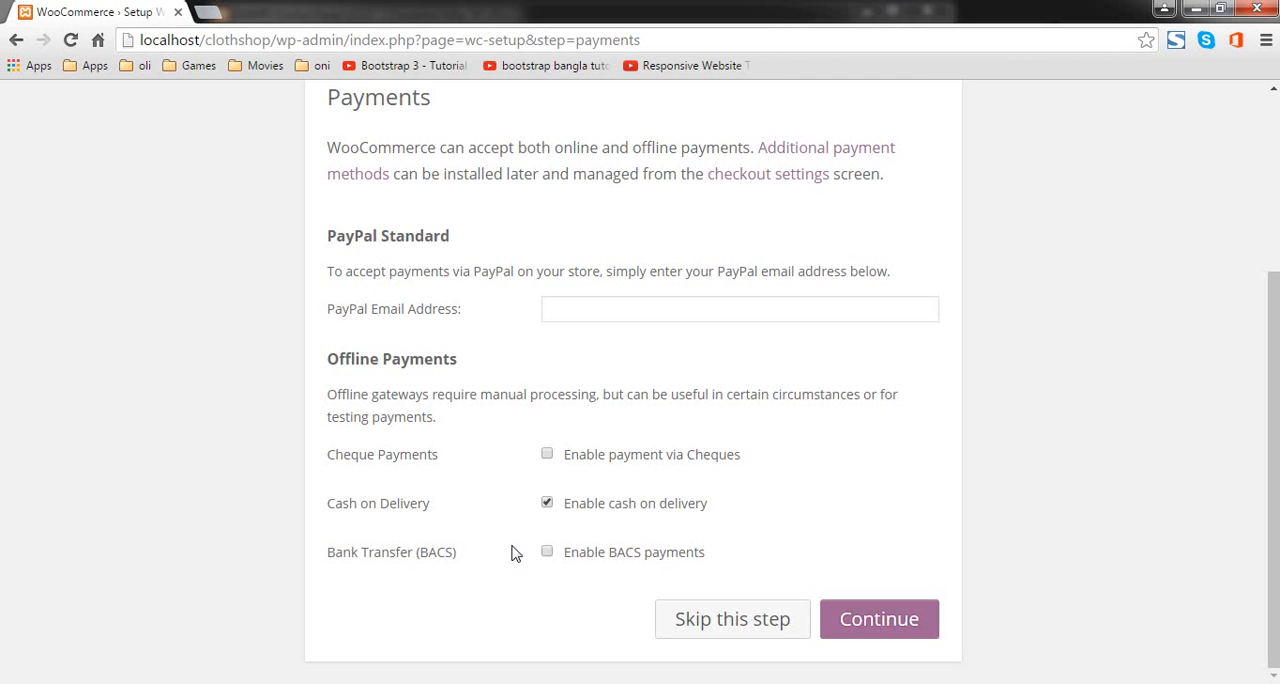
left_click(907, 617)
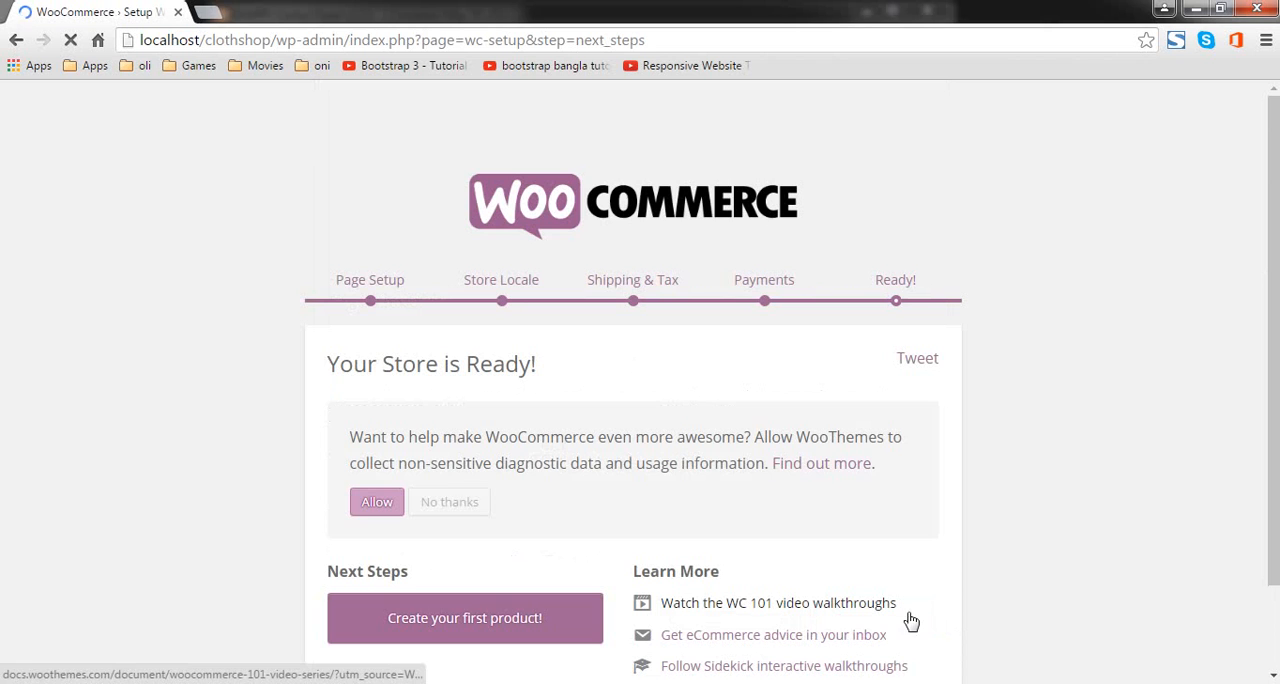
Step: Allow WooThemes to collect diagnostic and usage data, and start creating the first product
scroll(600, 357, "down", 1)
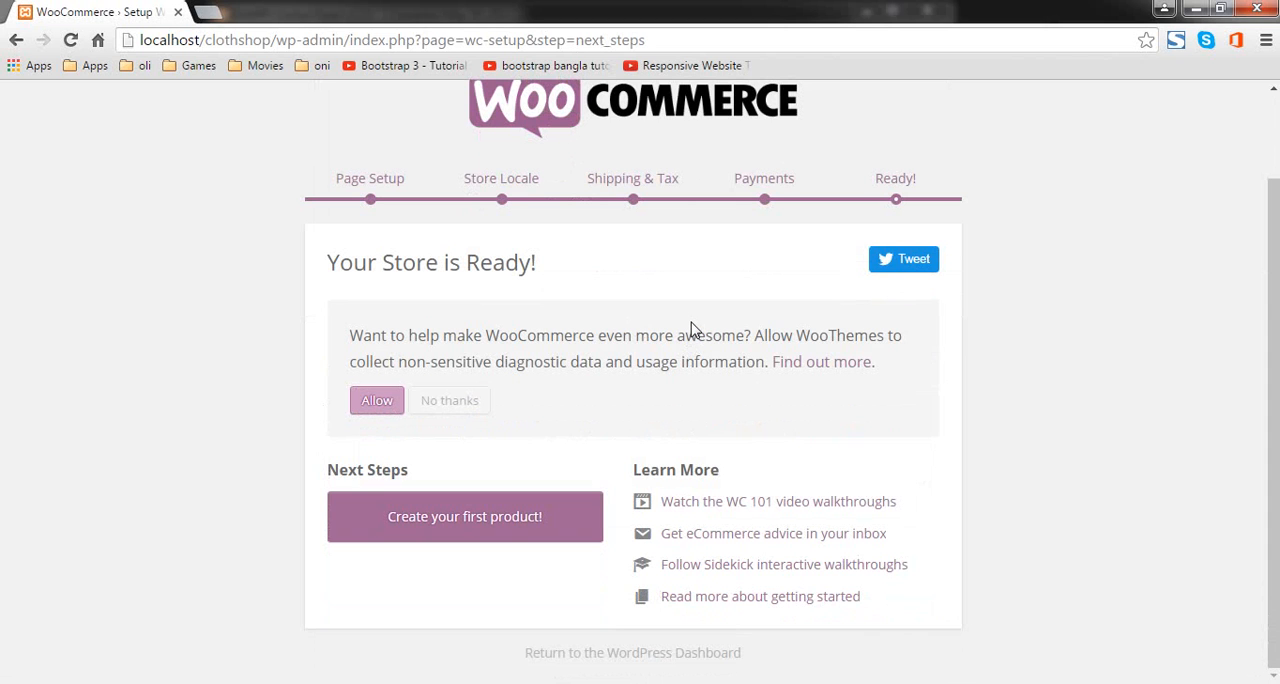
left_click(365, 400)
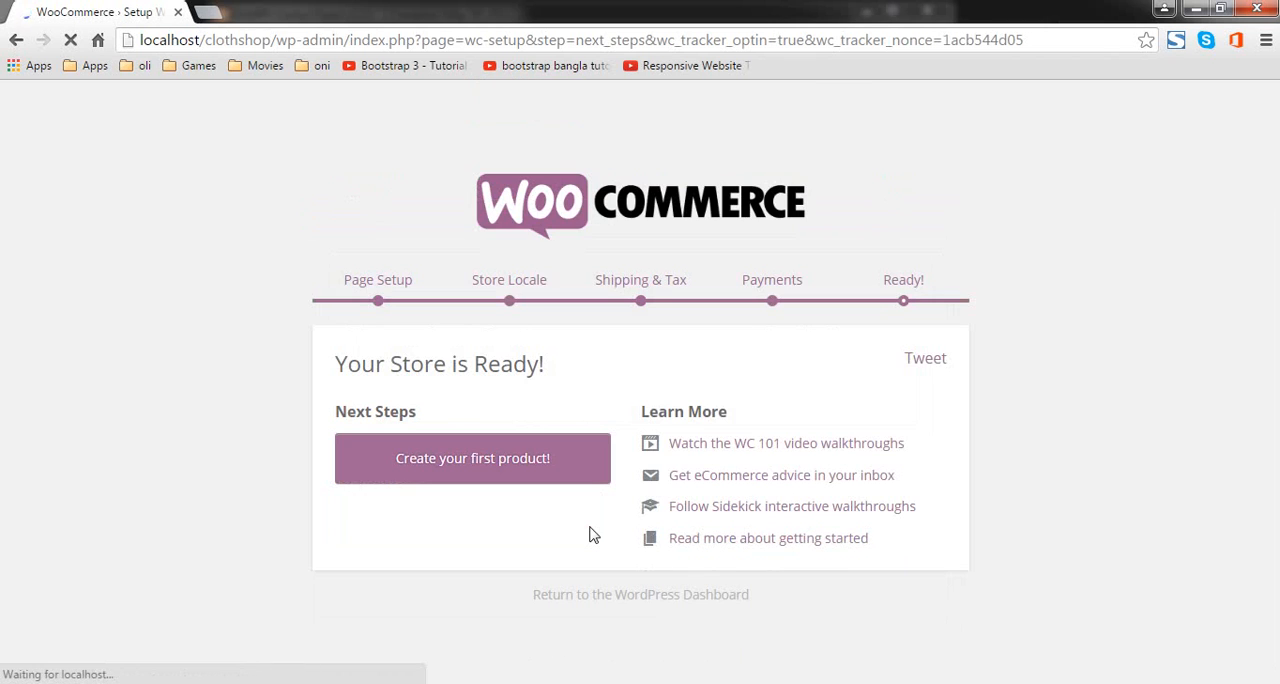
left_click(537, 457)
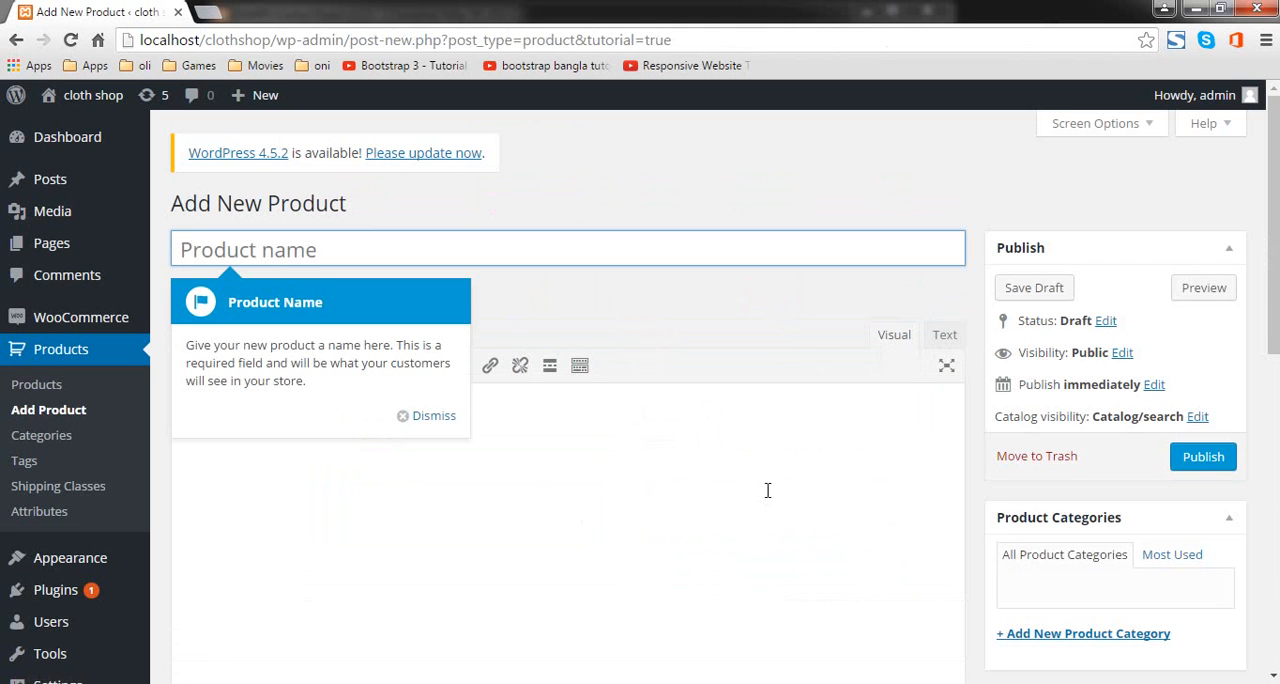
Step: Name the new product "T-shirt 1" and place the cursor in its main description
type("T-s")
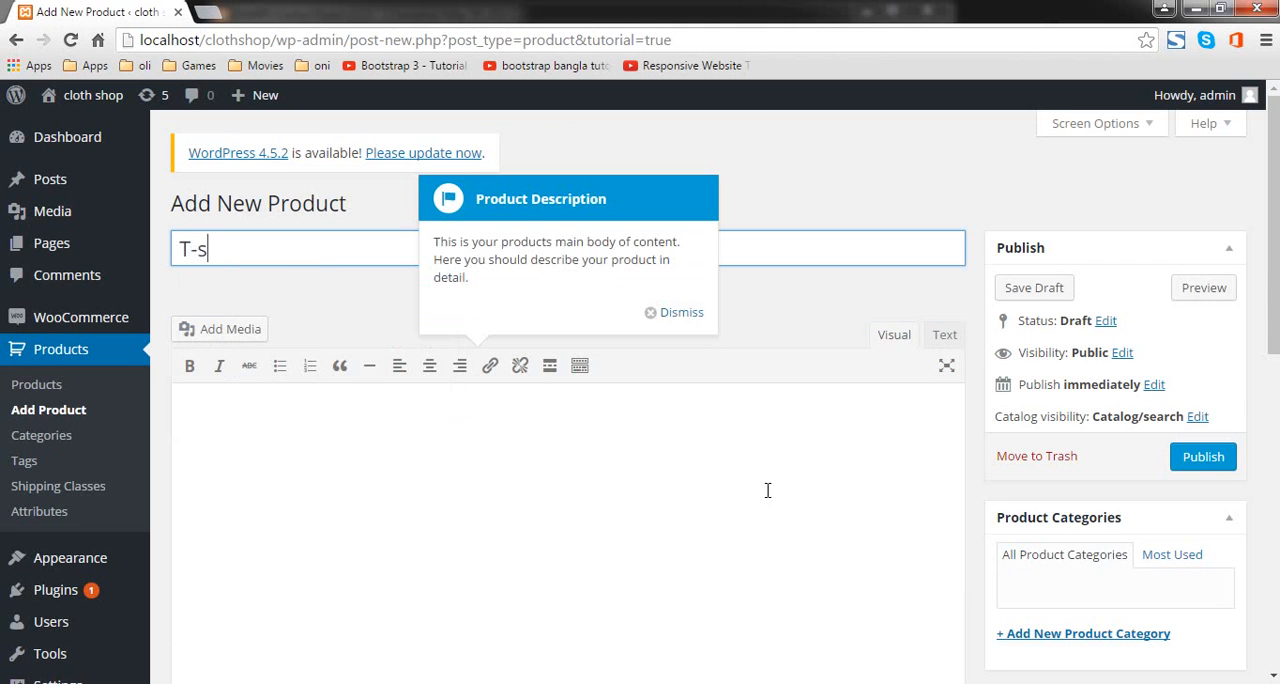
type("hirt 1")
scroll(577, 429, "down", 4)
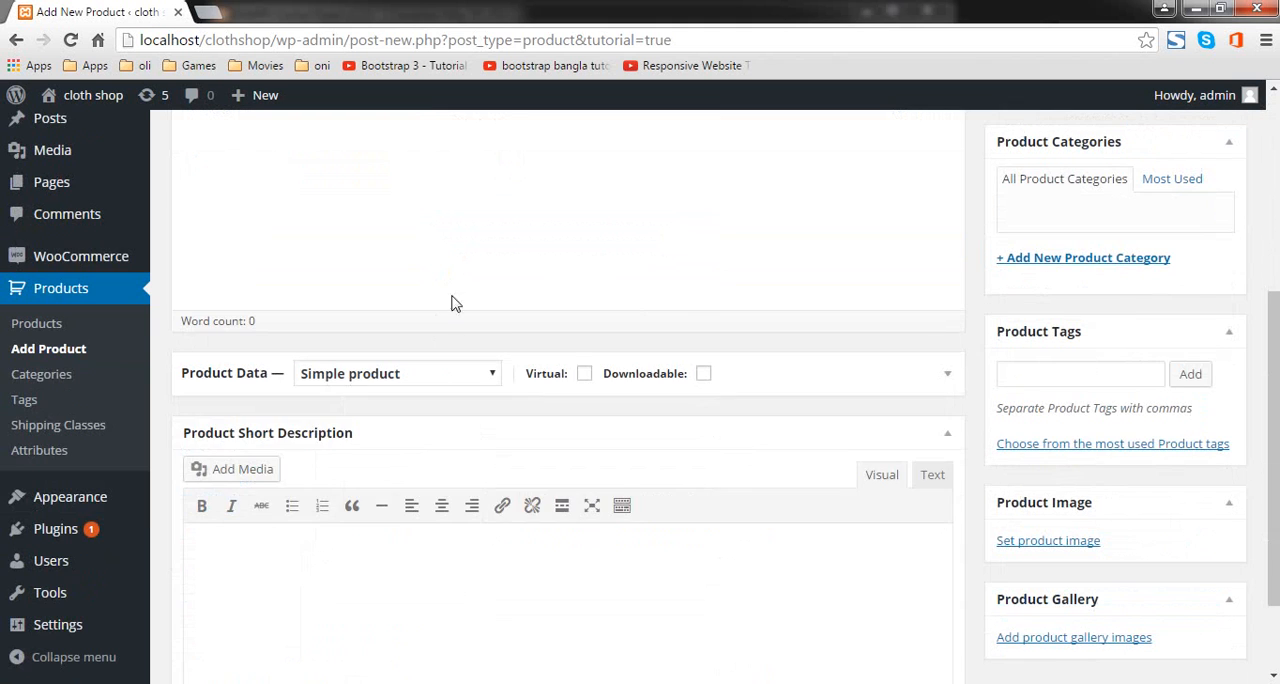
left_click(451, 303)
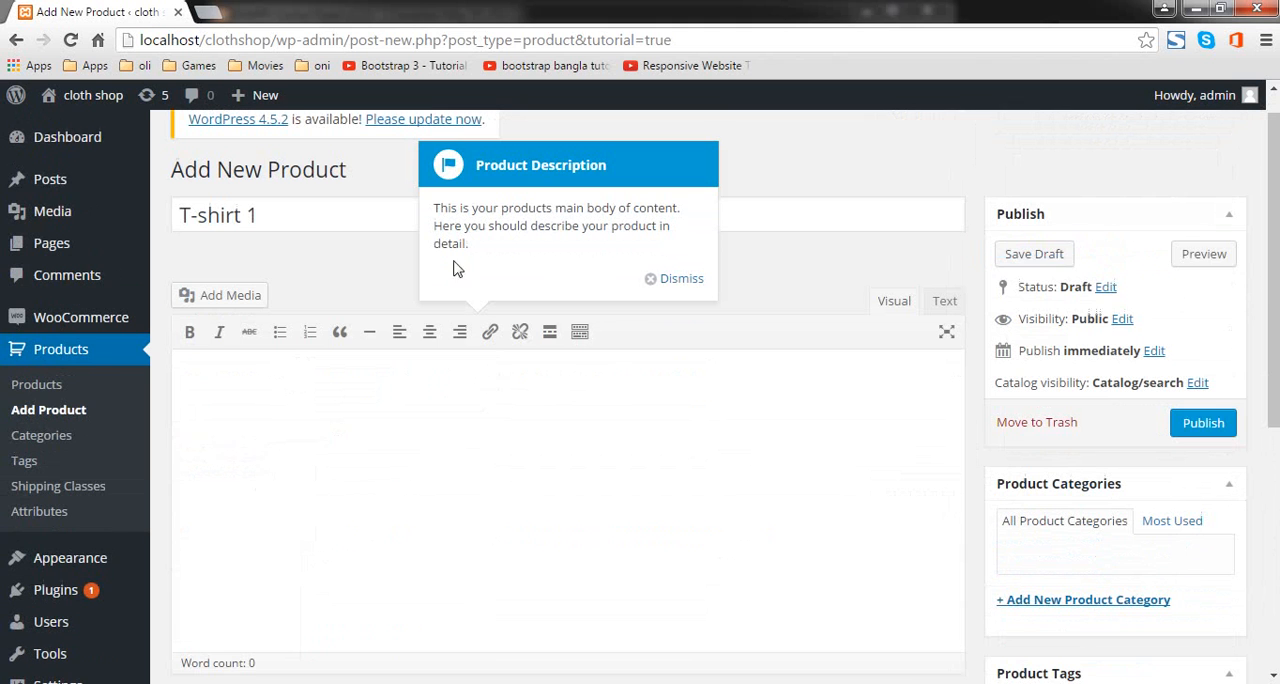
Step: Find Lorem Ipsum placeholder text in a new browser tab and fill the product's main description with it
left_click(210, 12)
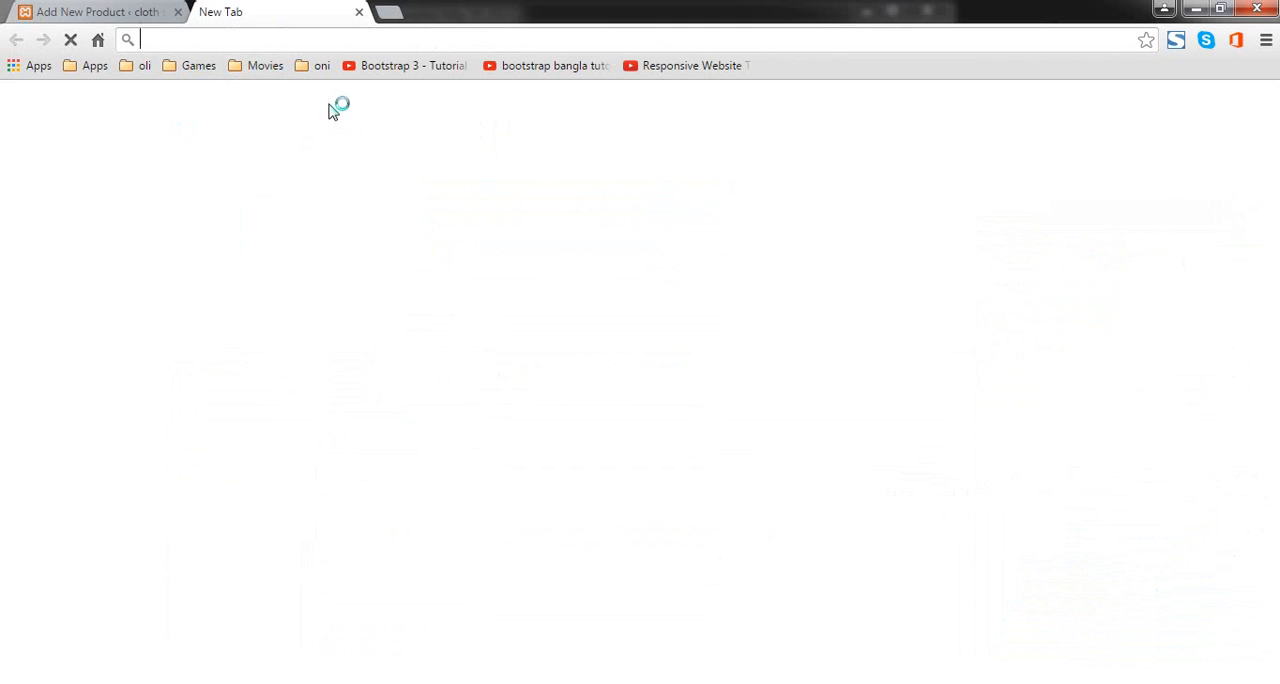
type("loram ipsum")
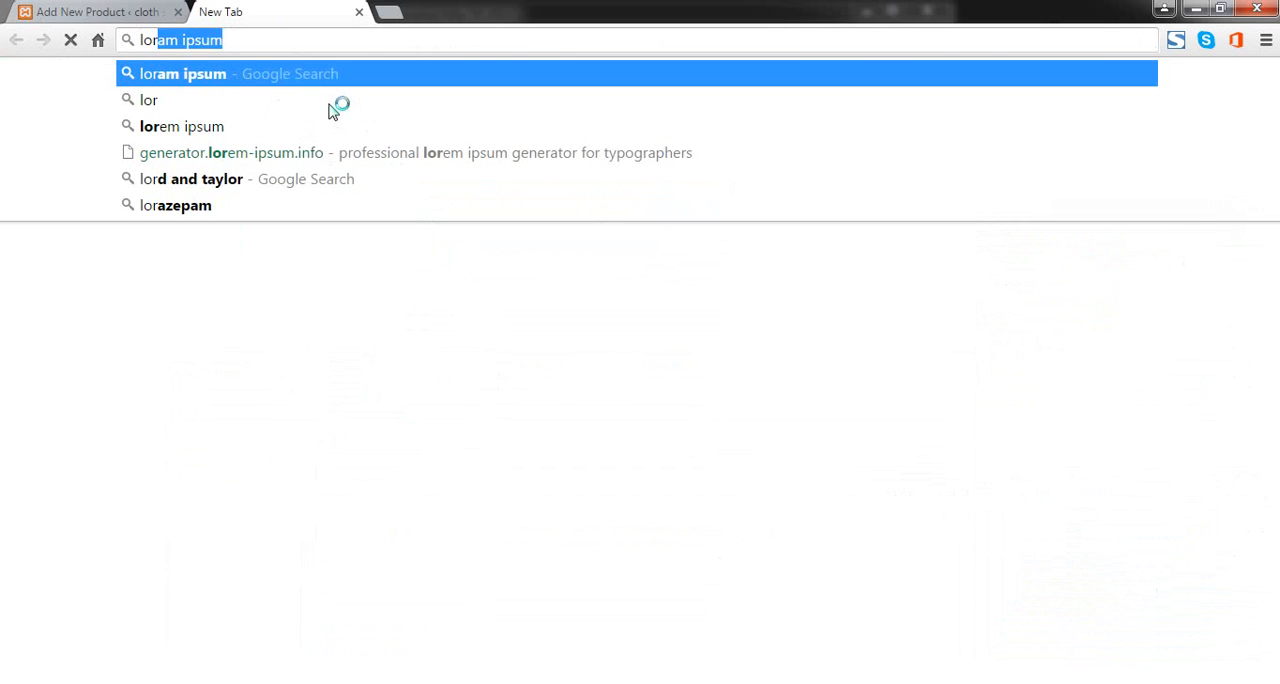
key("Return")
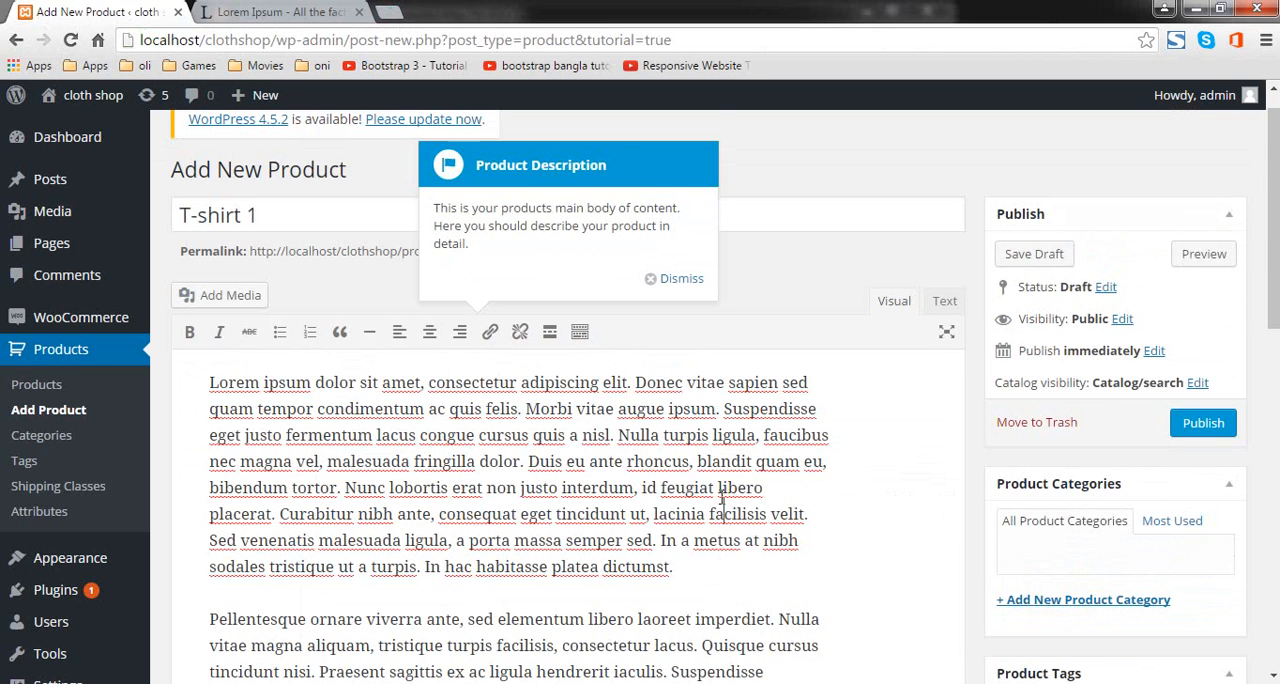
Step: Paste the same Lorem Ipsum placeholder text into the product short description
scroll(720, 500, "down", 10)
left_click(288, 473)
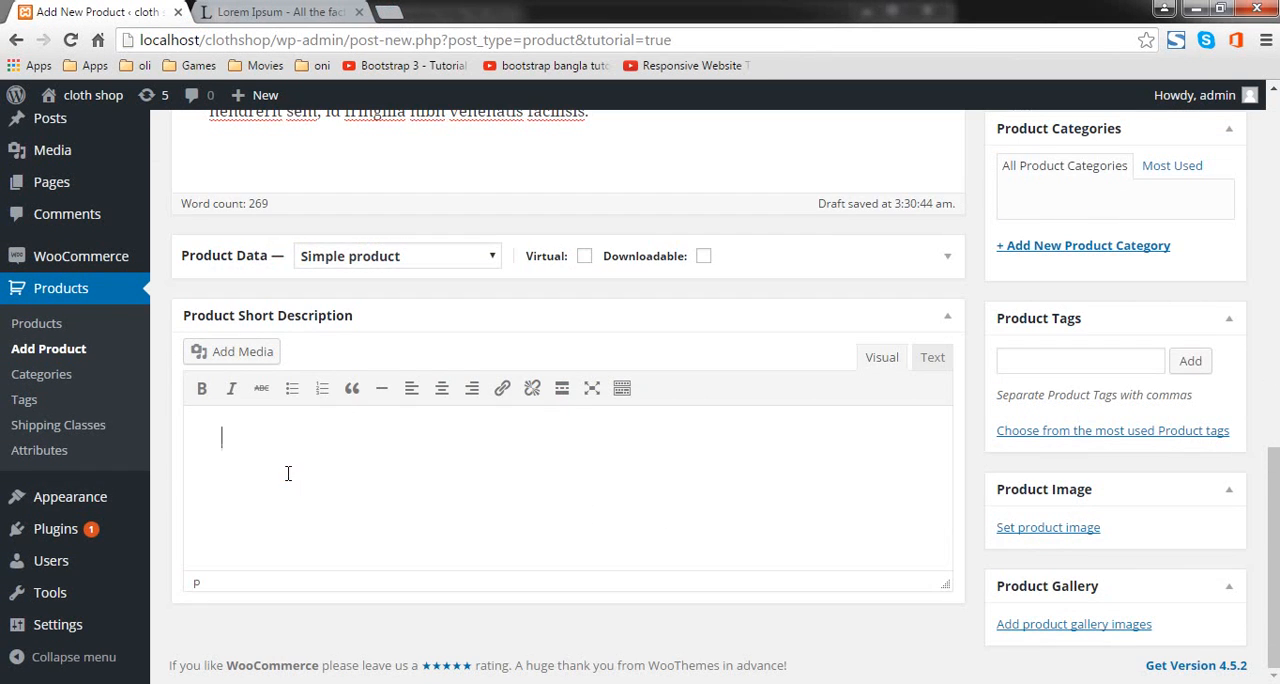
right_click(268, 458)
left_click(242, 461)
right_click(242, 461)
left_click(229, 466)
key("ctrl+v")
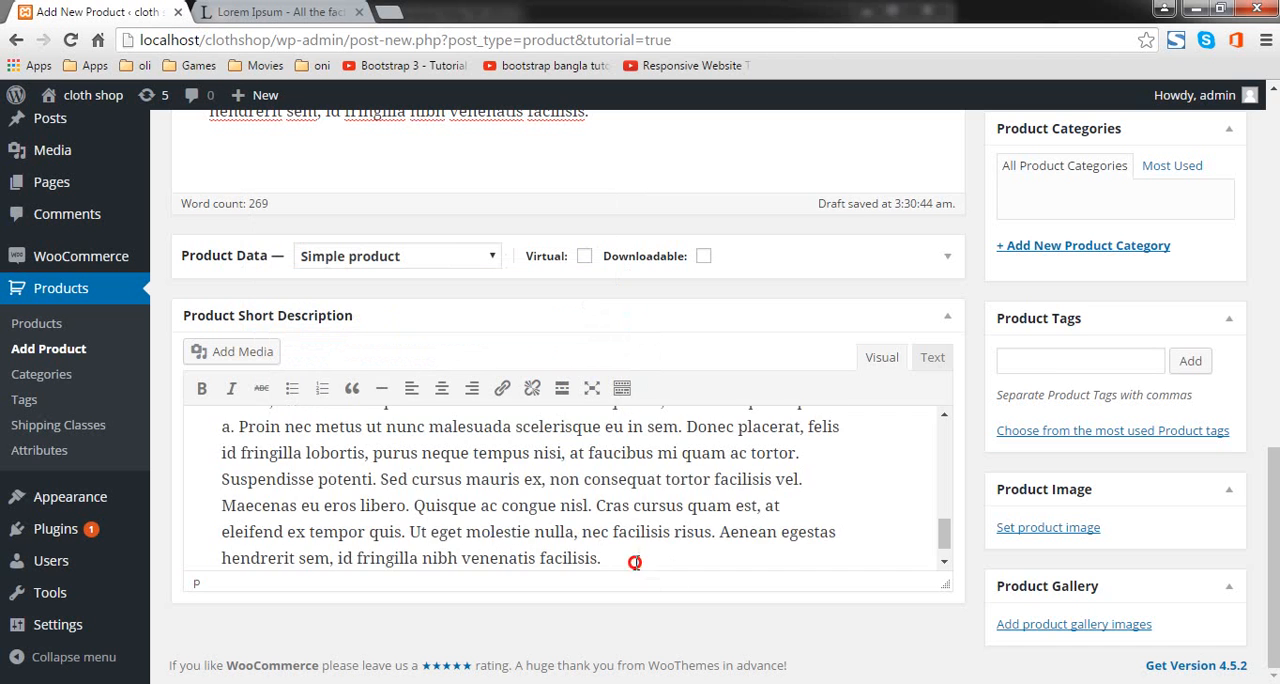
left_click_drag(635, 563, 257, 367)
key("BackSpace")
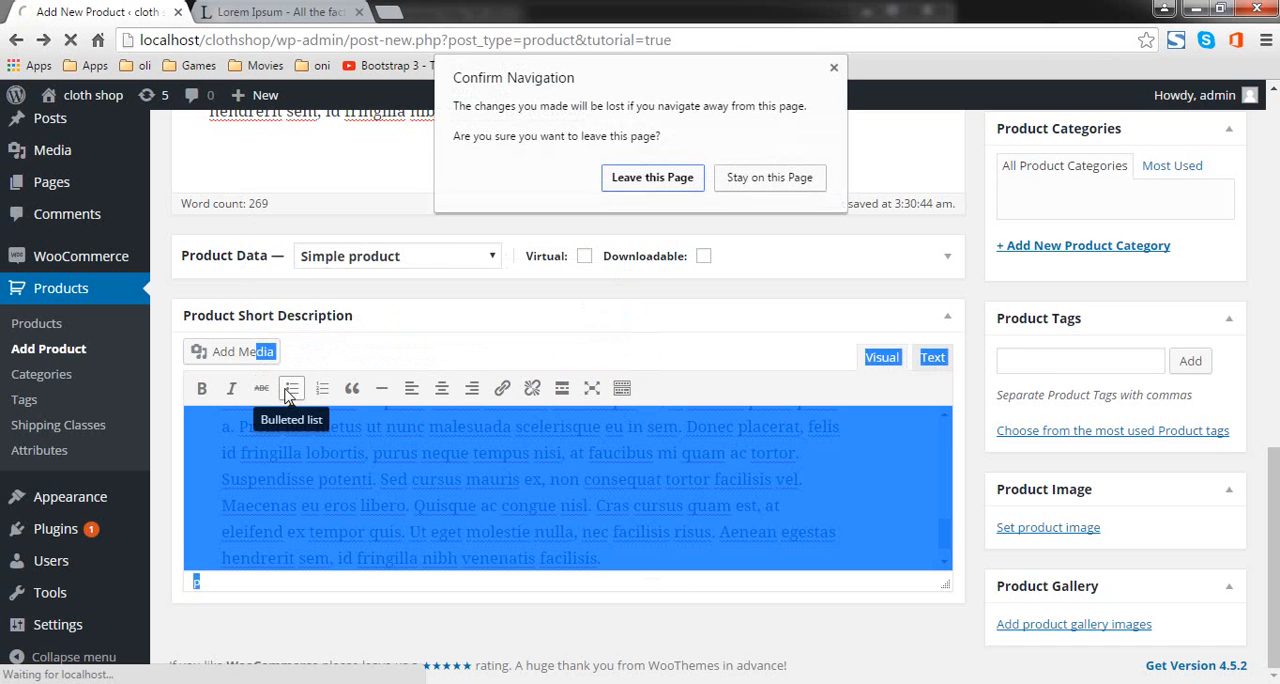
left_click(790, 180)
left_click(767, 479)
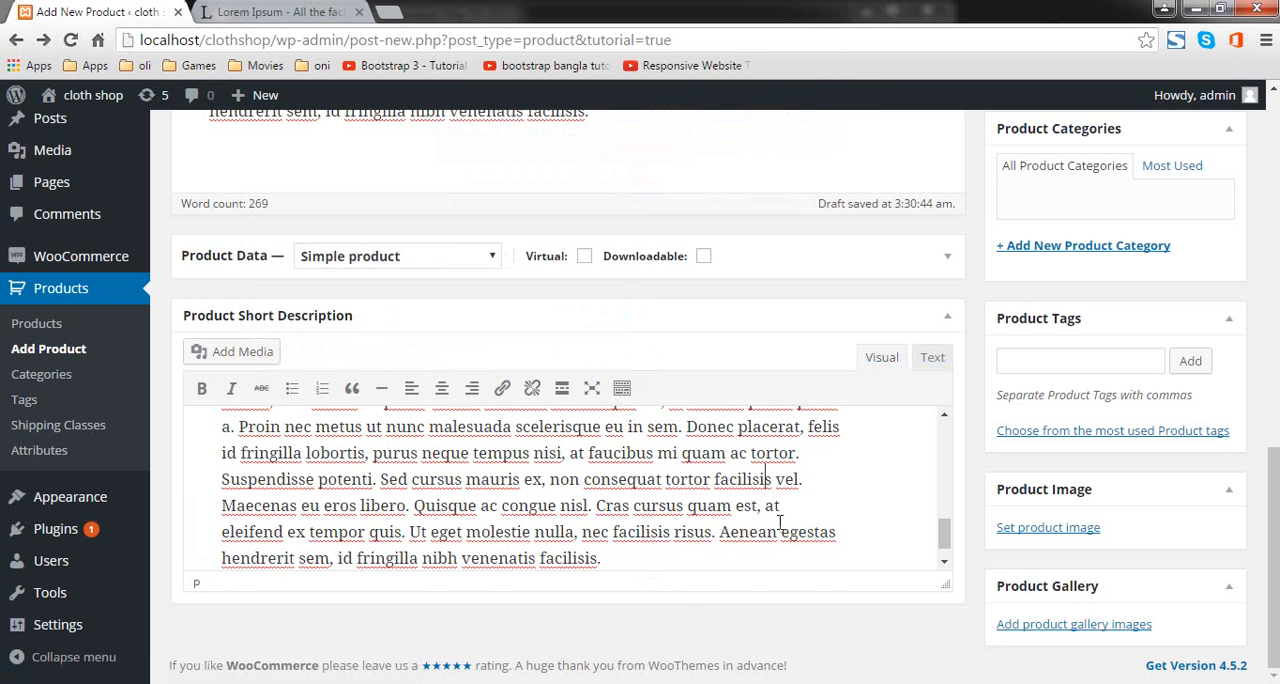
Step: Shorten the product short description by deleting everything after "Curabitur finibus dui" in its second paragraph
left_click_drag(618, 565, 308, 442)
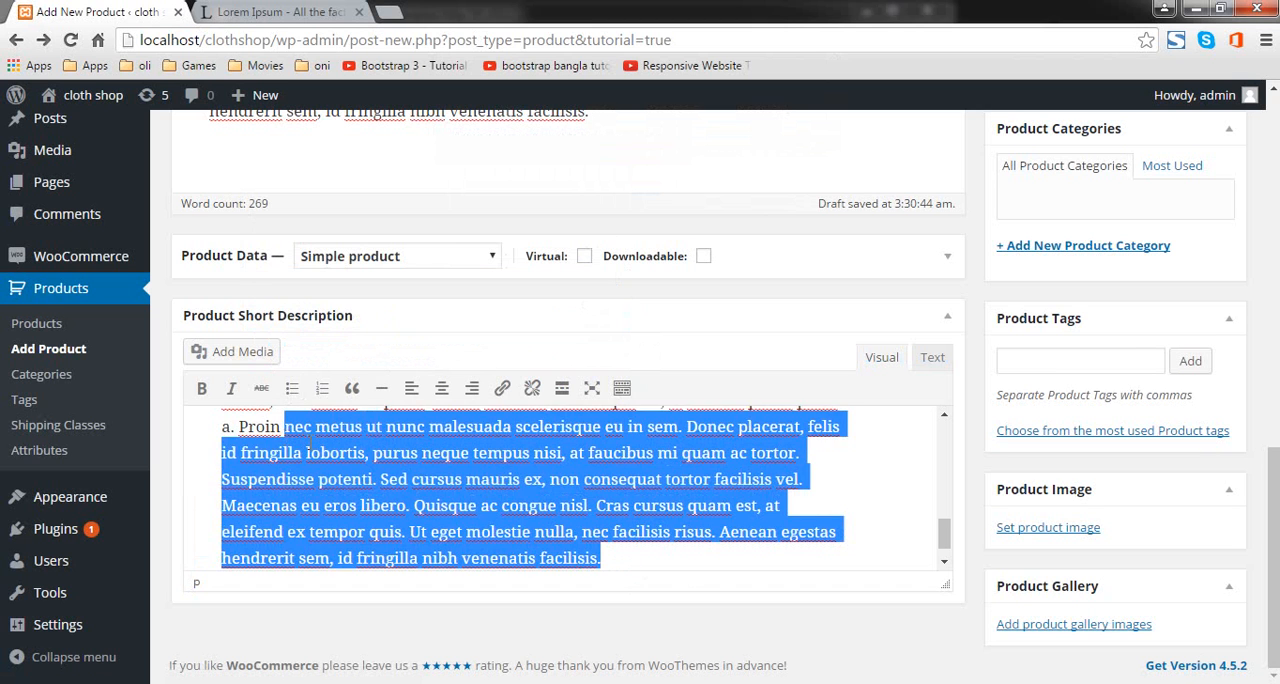
key("BackSpace")
key("BackSpace")
key("BackSpace")
key("BackSpace")
key("BackSpace")
key("BackSpace")
key("BackSpace")
key("BackSpace")
key("BackSpace")
key("BackSpace")
key("BackSpace")
key("BackSpace")
key("BackSpace")
key("BackSpace")
key("BackSpace")
key("BackSpace")
key("BackSpace")
key("BackSpace")
key("BackSpace")
key("BackSpace")
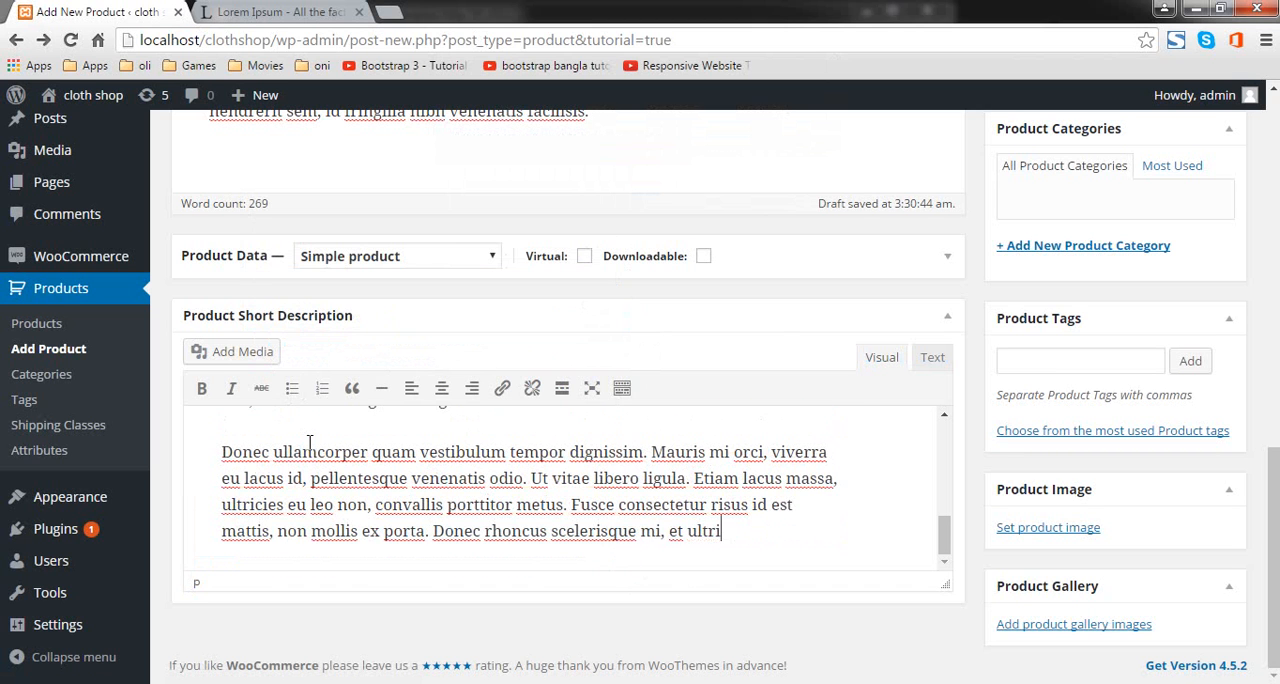
key("BackSpace")
key("BackSpace")
key("BackSpace")
key("BackSpace")
key("BackSpace")
key("BackSpace")
key("BackSpace")
key("BackSpace")
key("BackSpace")
key("BackSpace")
key("BackSpace")
key("BackSpace")
key("BackSpace")
key("BackSpace")
key("BackSpace")
key("BackSpace")
key("BackSpace")
key("BackSpace")
key("BackSpace")
key("BackSpace")
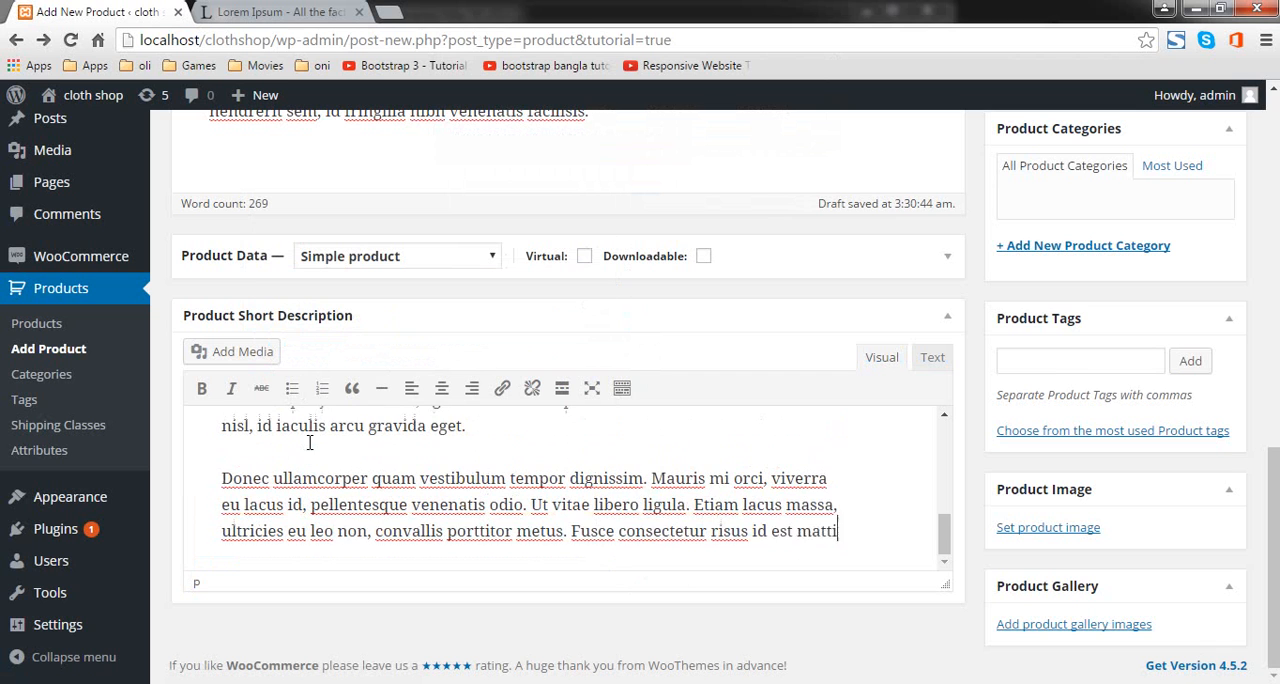
key("BackSpace")
key("BackSpace")
key("BackSpace")
key("BackSpace")
key("BackSpace")
key("BackSpace")
key("BackSpace")
key("BackSpace")
key("BackSpace")
key("BackSpace")
key("BackSpace")
key("BackSpace")
key("BackSpace")
key("BackSpace")
key("BackSpace")
key("BackSpace")
key("BackSpace")
key("BackSpace")
key("BackSpace")
key("BackSpace")
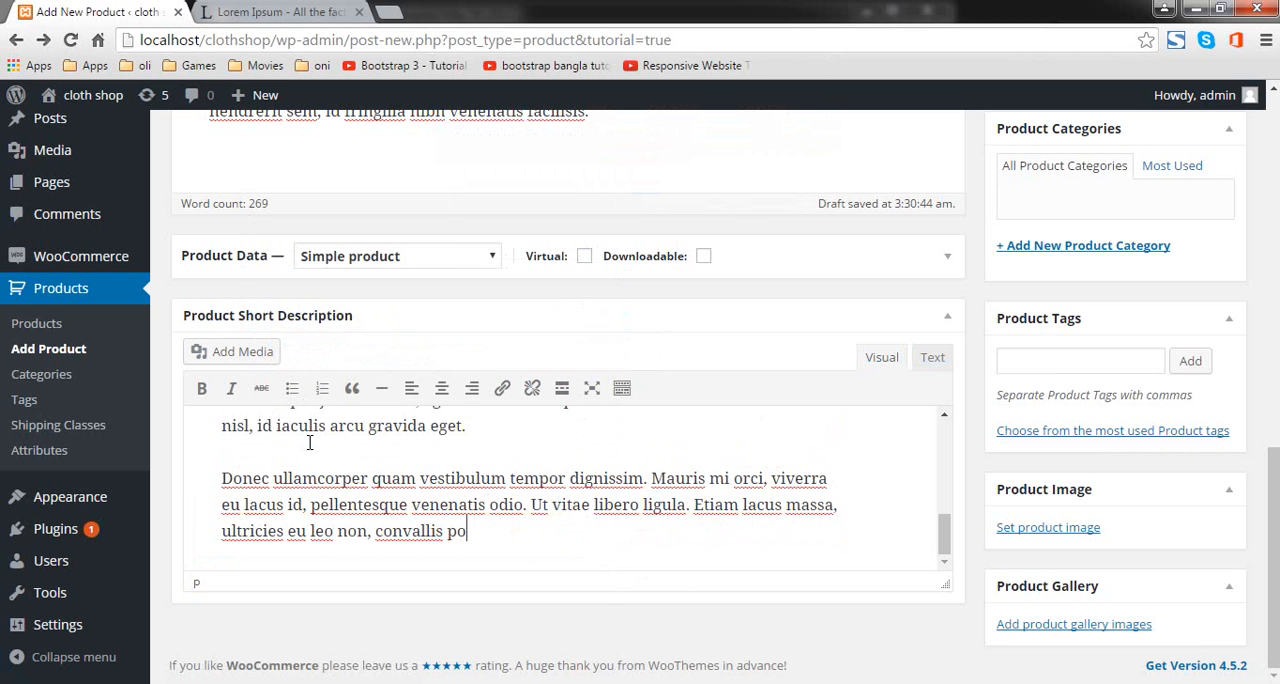
left_click_drag(418, 480, 247, 426)
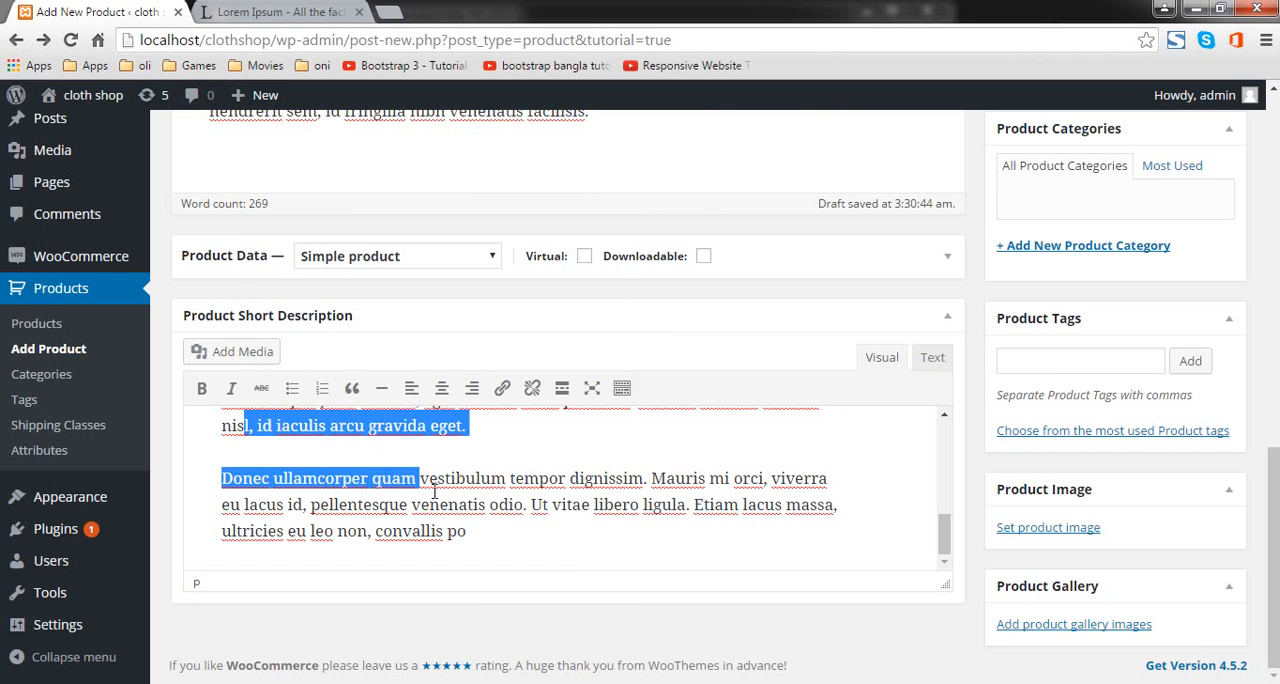
left_click(466, 548)
left_click_drag(469, 530, 214, 424)
key("BackSpace")
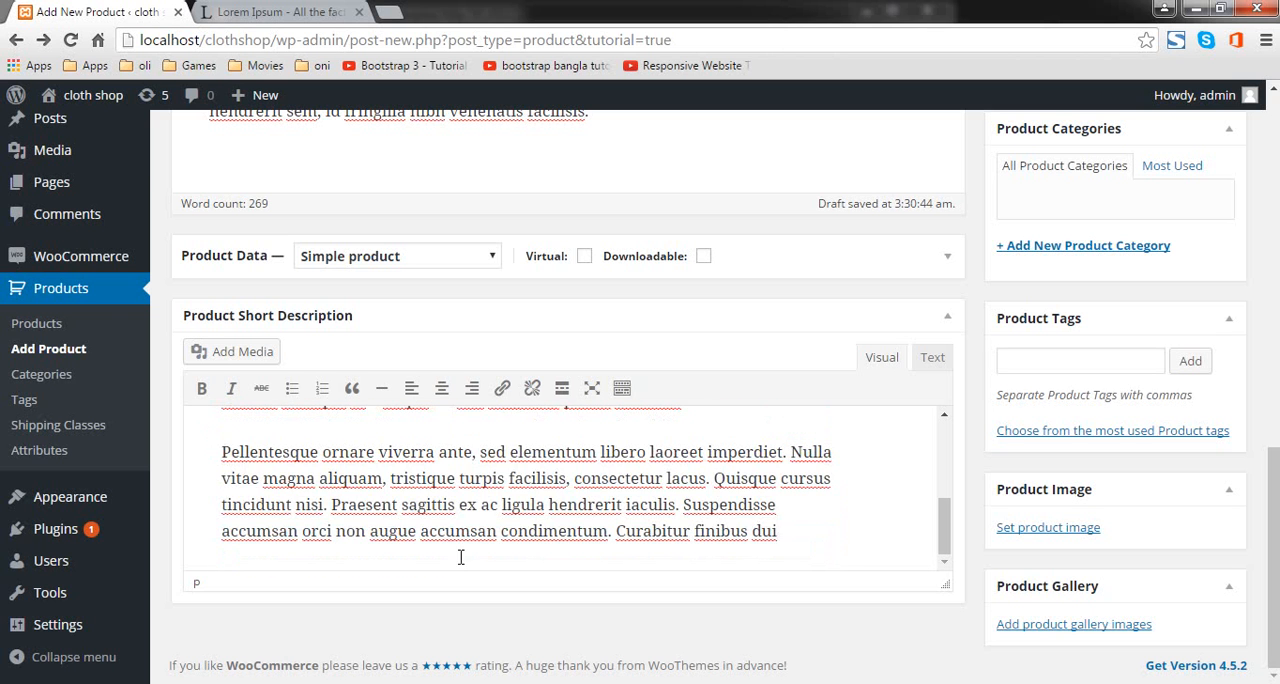
Step: Review the available product types in the product data, keeping Simple product selected
scroll(461, 557, "up", 10)
scroll(606, 480, "down", 3)
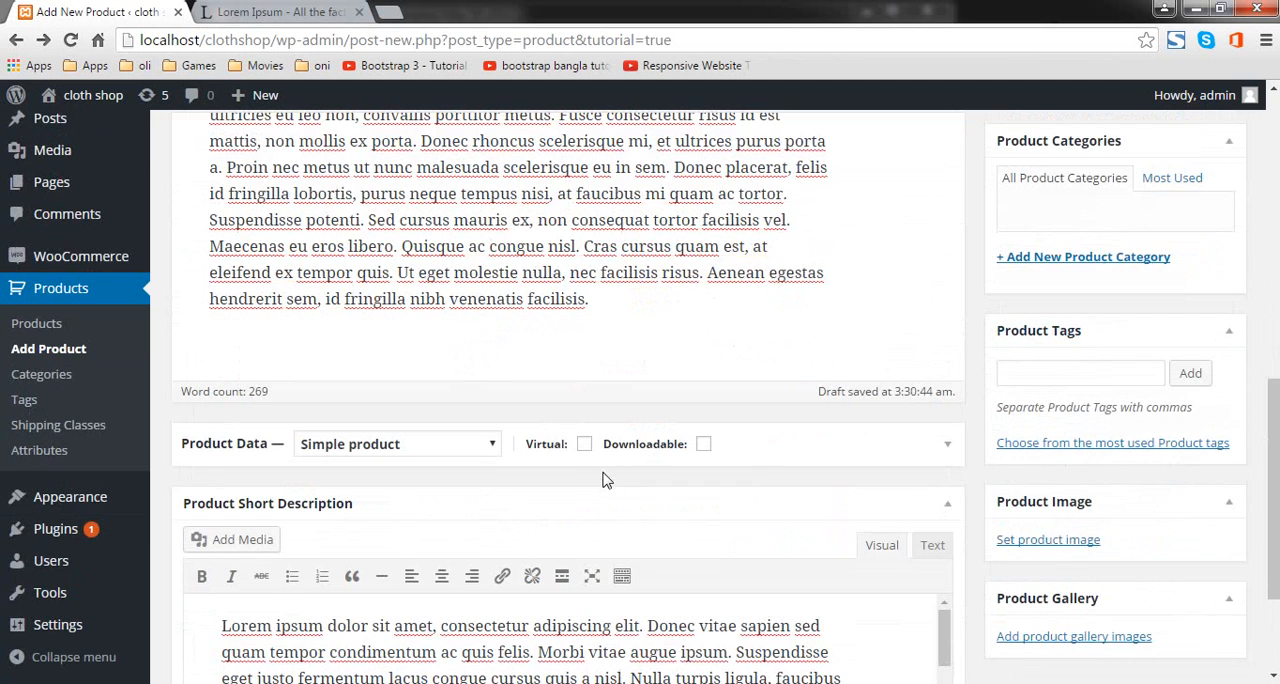
left_click(476, 455)
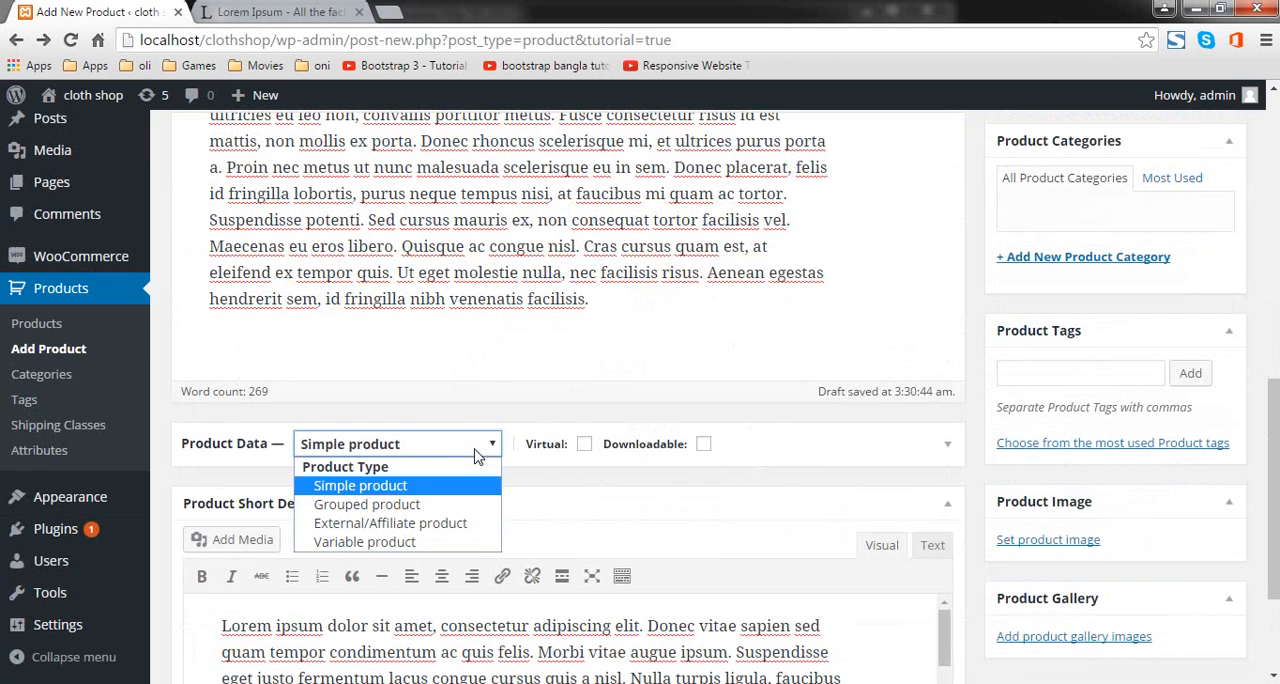
left_click(476, 455)
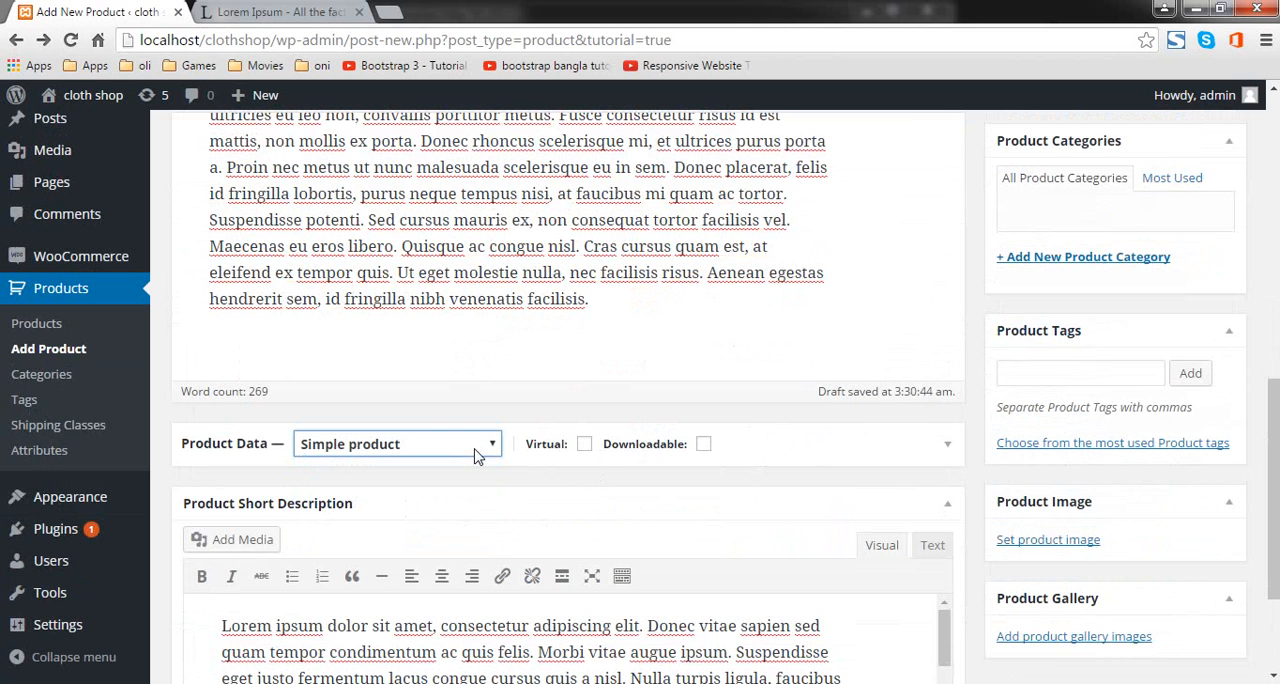
mouse_move(733, 478)
Step: Create a new product category named "t-shirt" without a parent category
left_click(1068, 372)
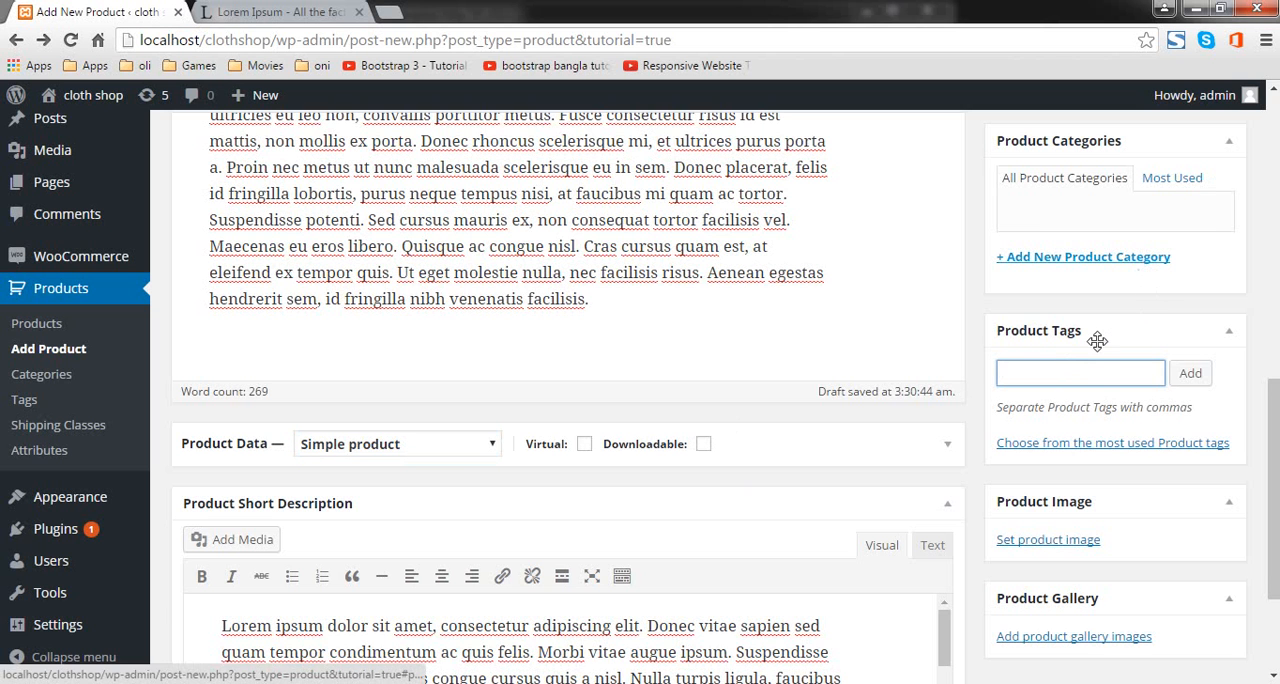
scroll(1097, 341, "up", 2)
left_click(1095, 455)
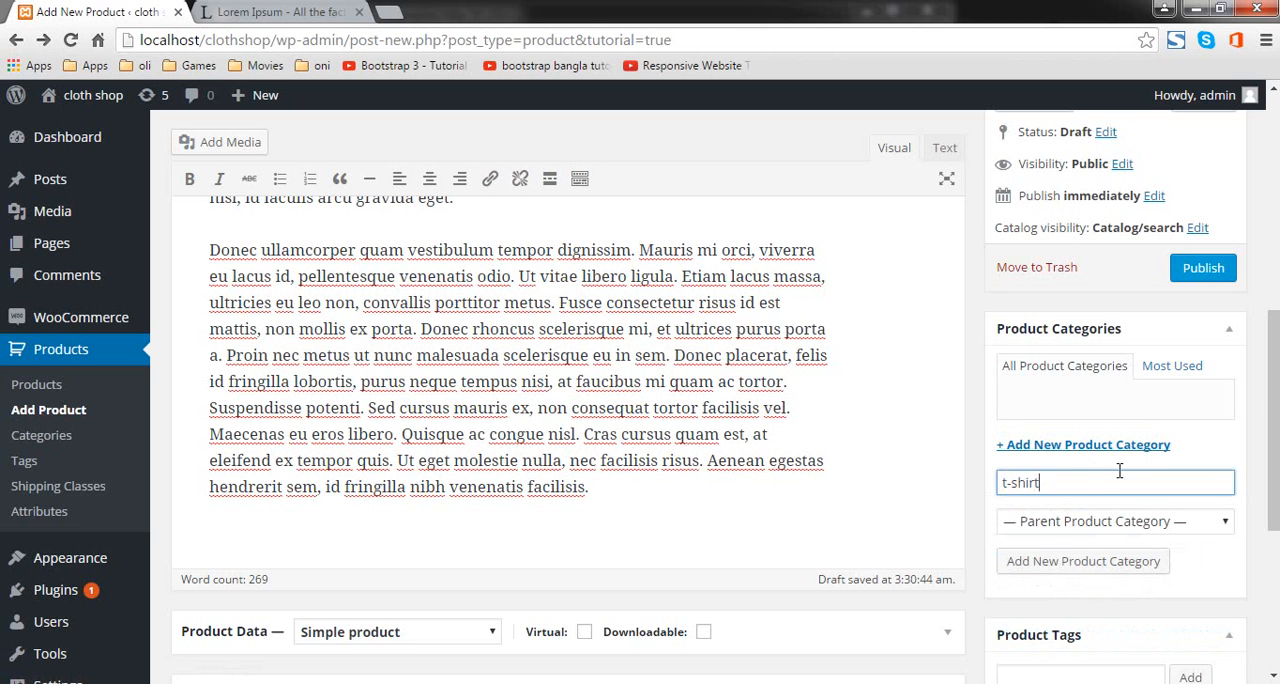
scroll(480, 355, "up", 6)
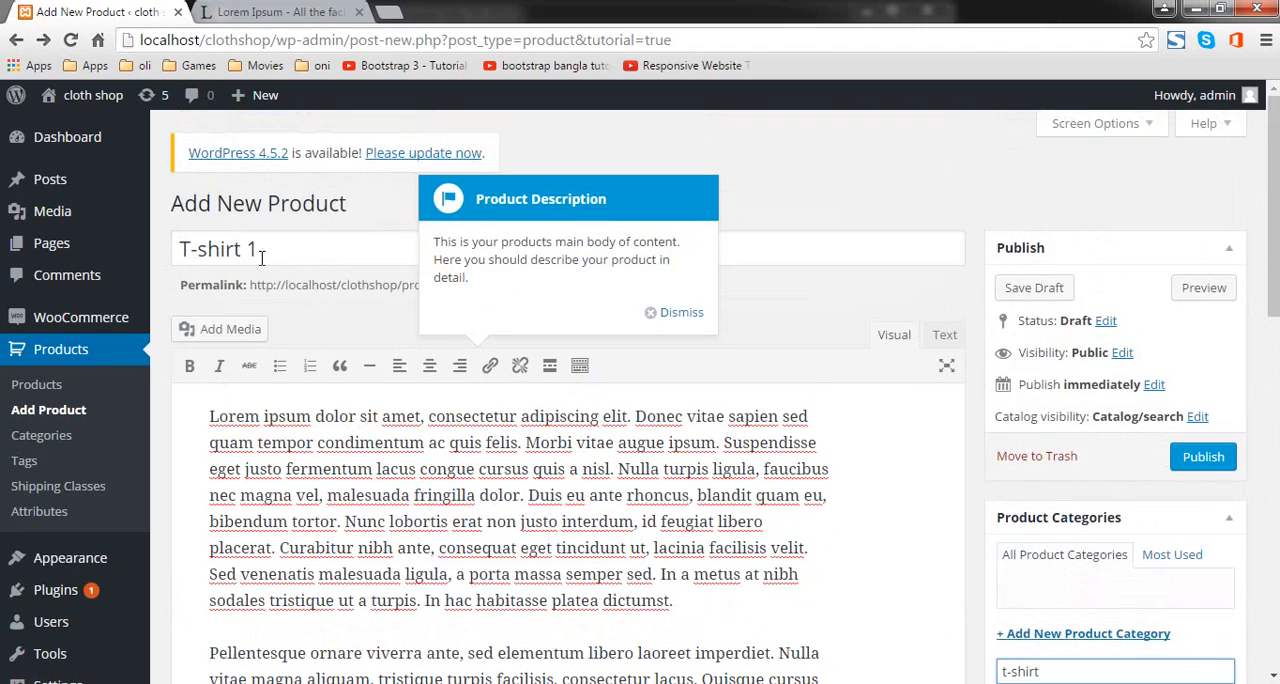
left_click(261, 257)
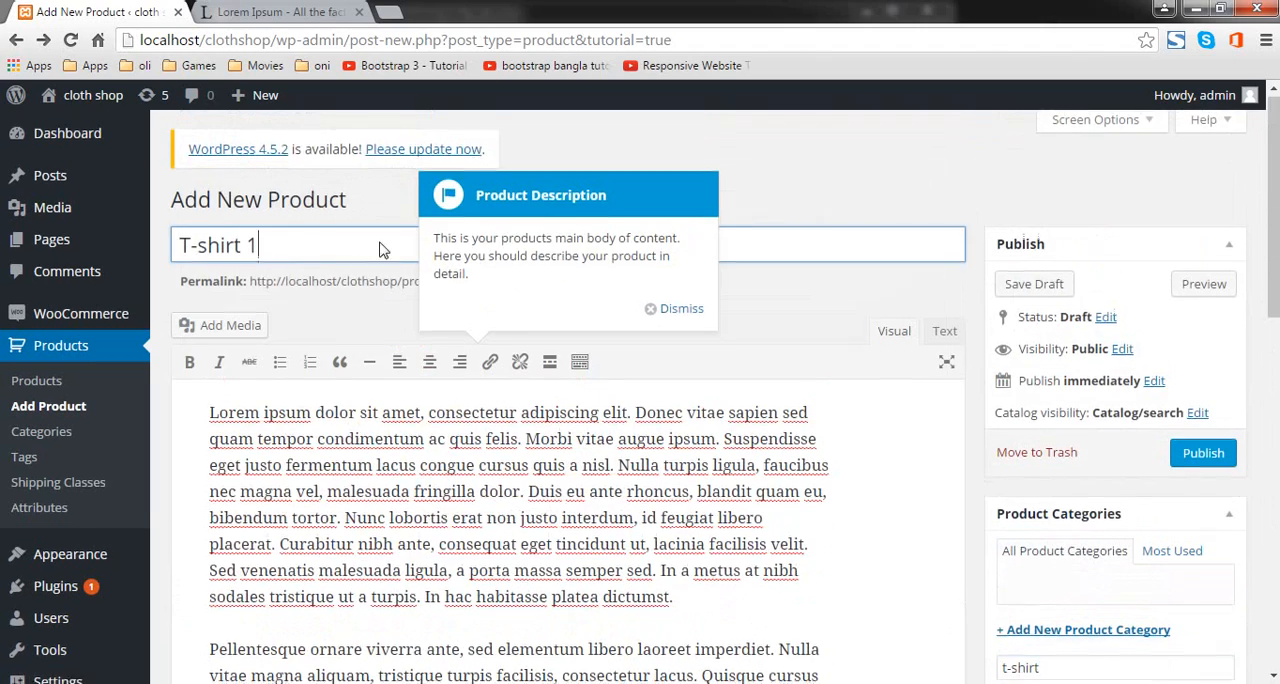
scroll(700, 330, "down", 5)
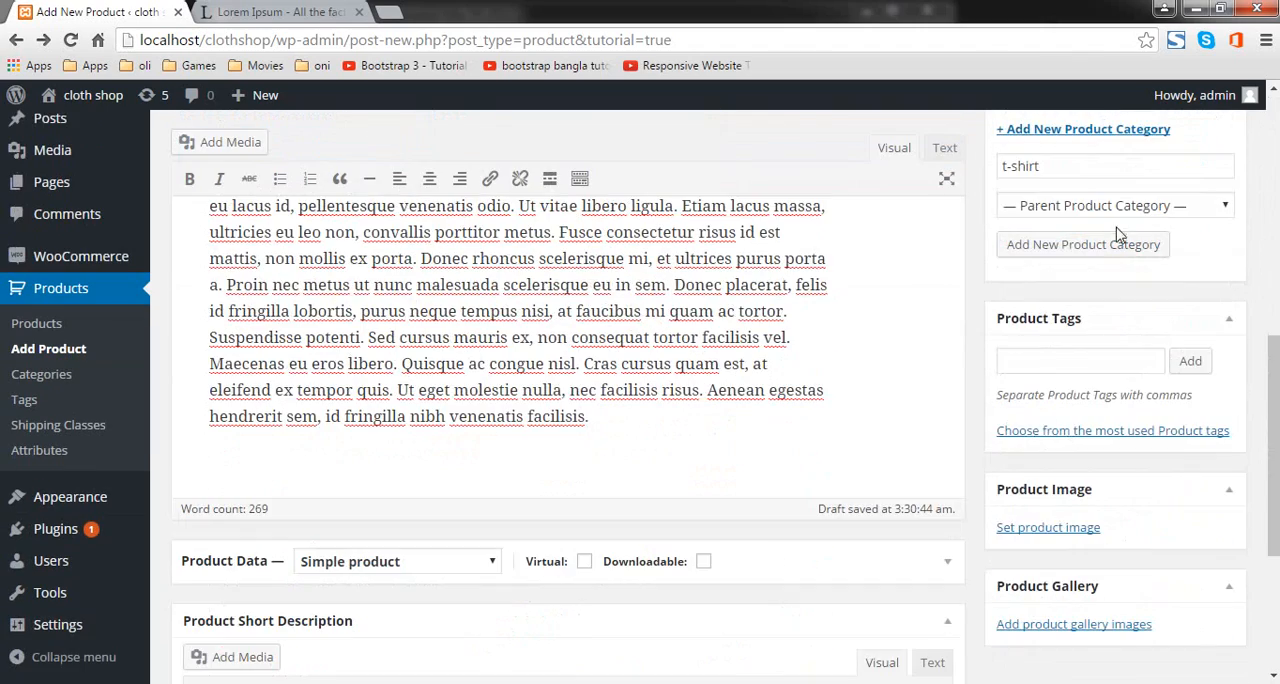
left_click(1126, 250)
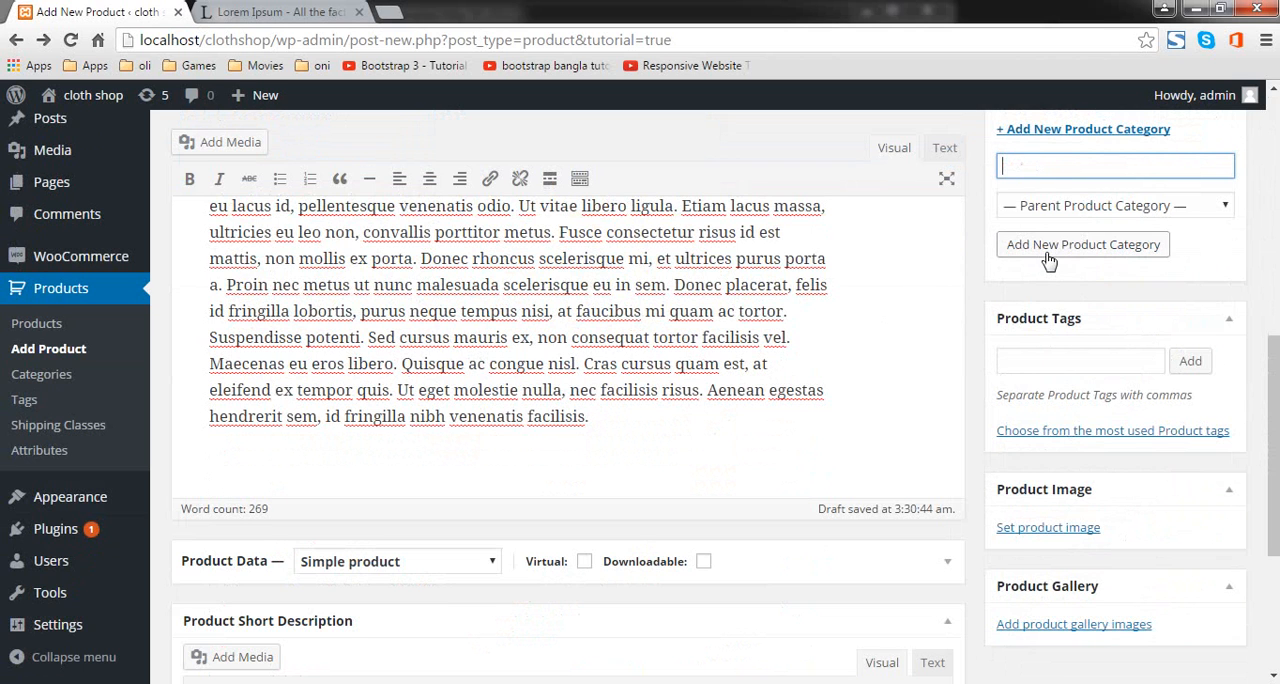
scroll(1015, 345, "up", 4)
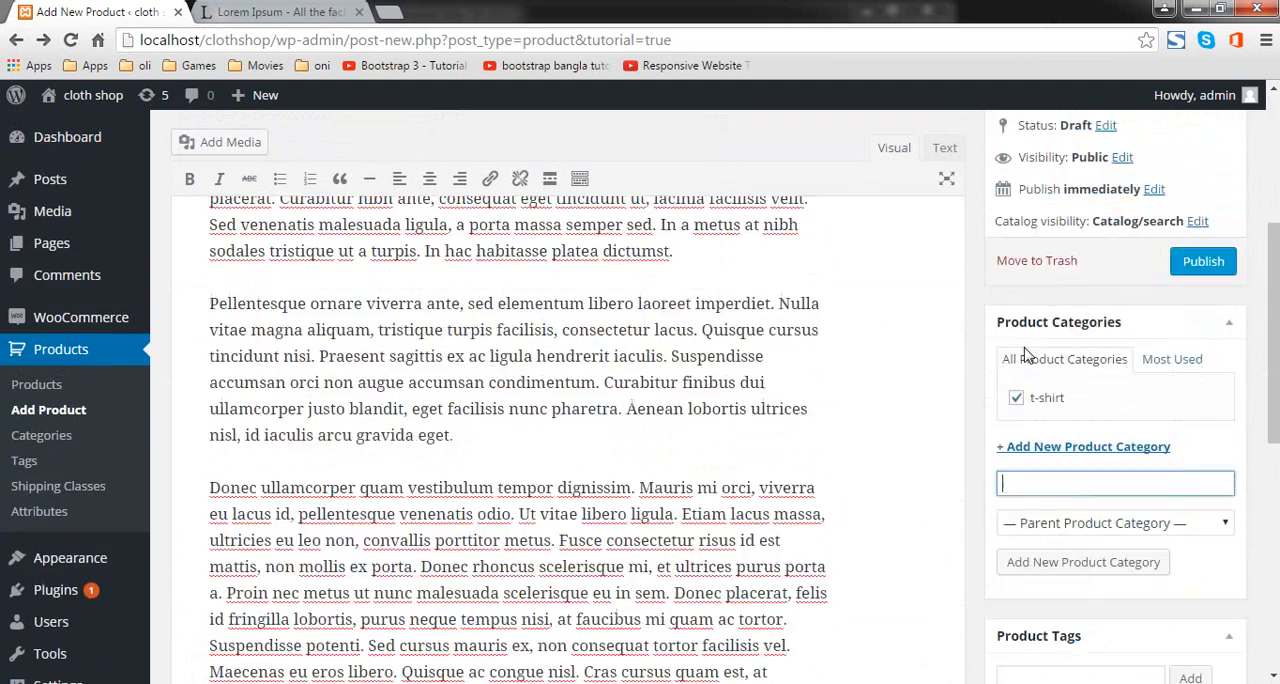
Step: Create two more product categories named "shirt" and "pant", both without a parent category
scroll(1073, 470, "down", 2)
left_click(1027, 356)
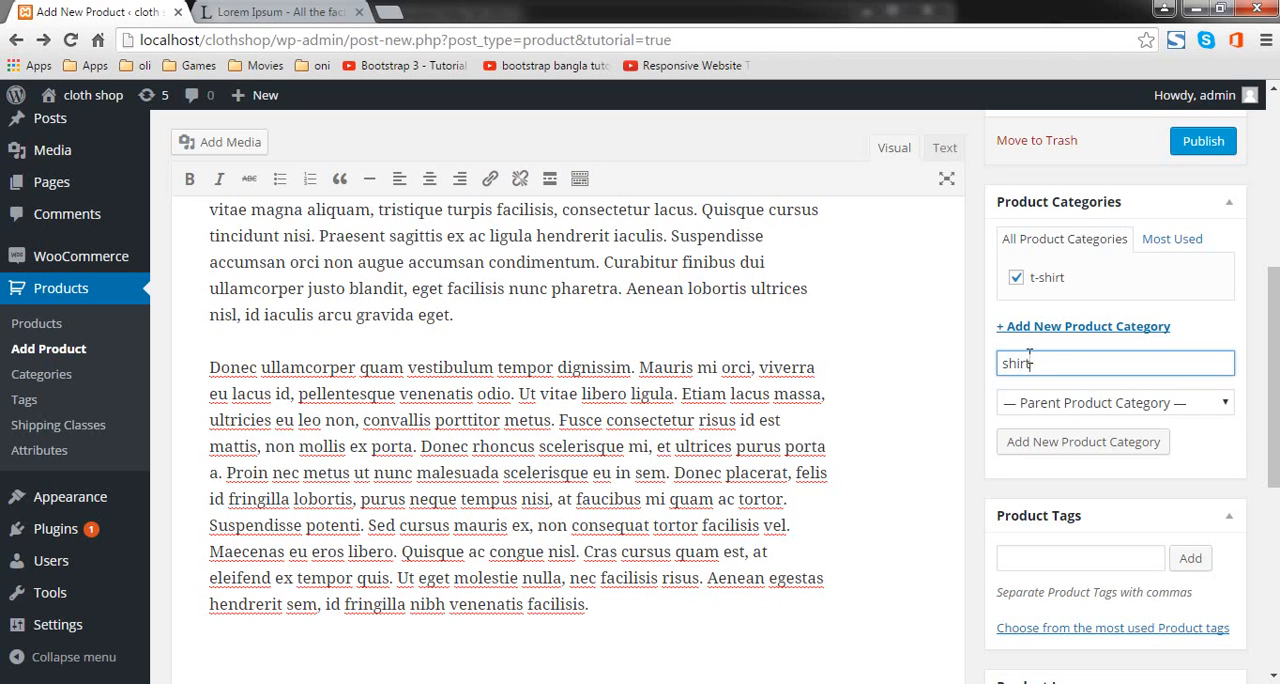
left_click(1075, 441)
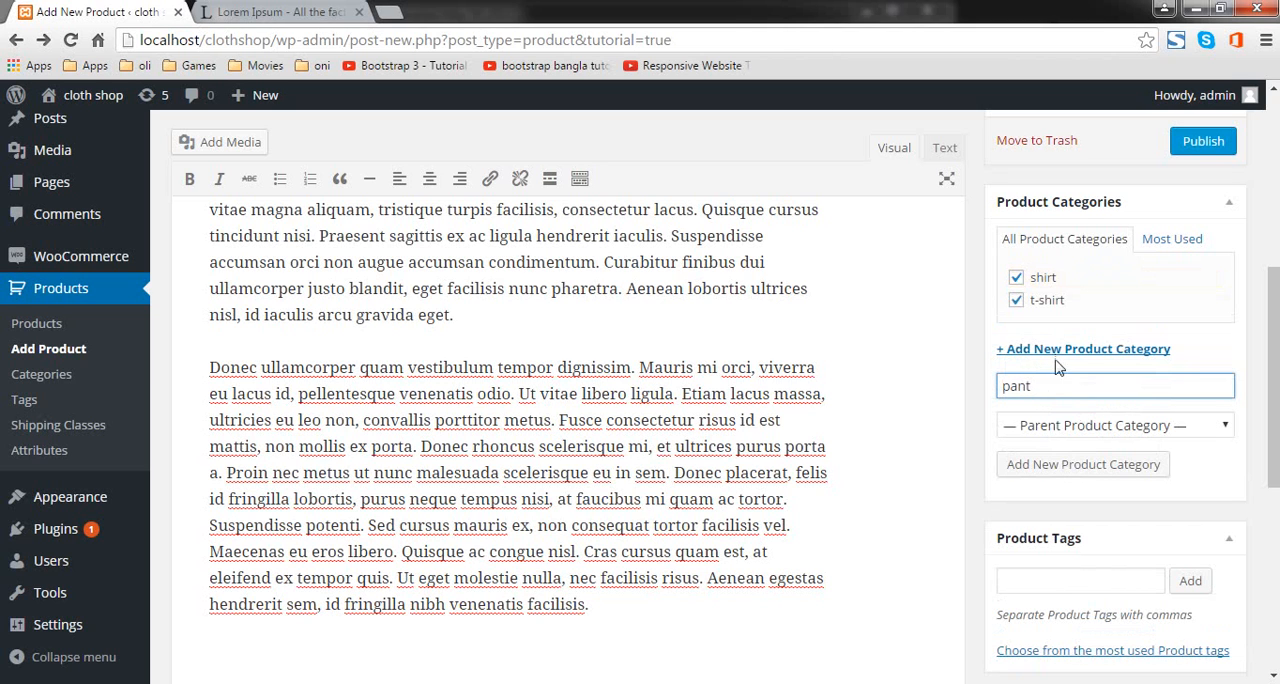
left_click(1020, 466)
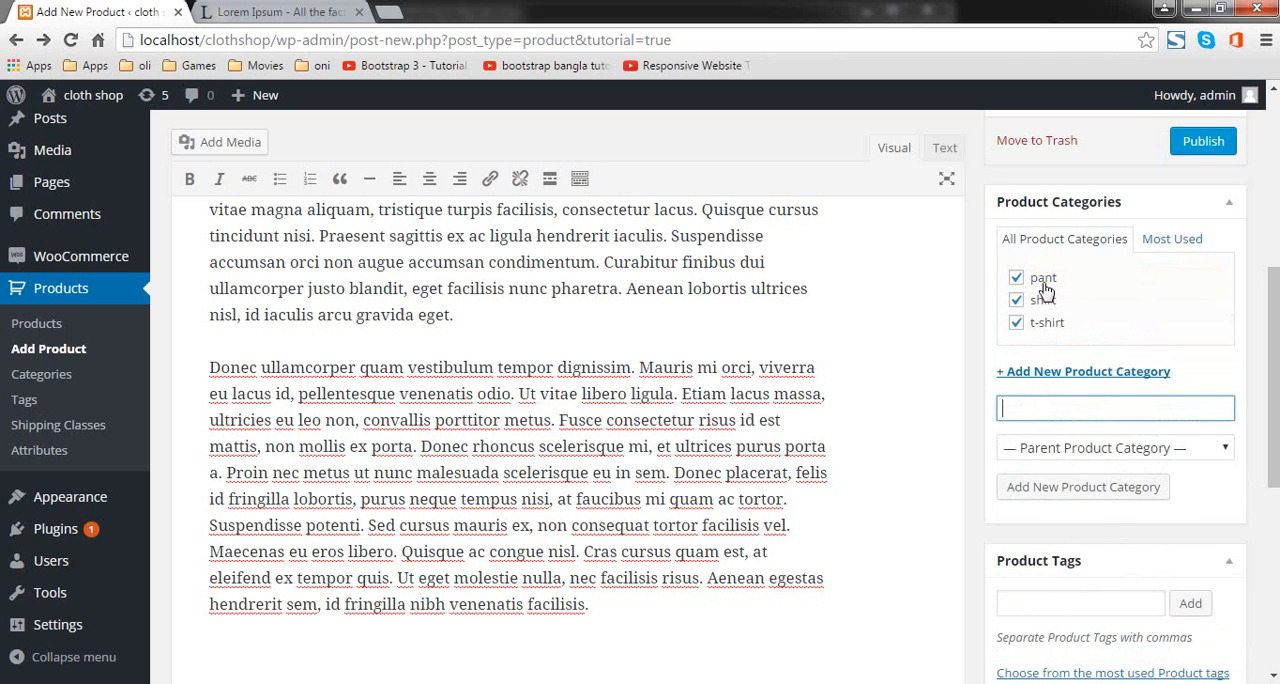
Step: Assign the product only to the t-shirt category, and enter "t-shirt, mans ware" as its product tags
left_click(1017, 324)
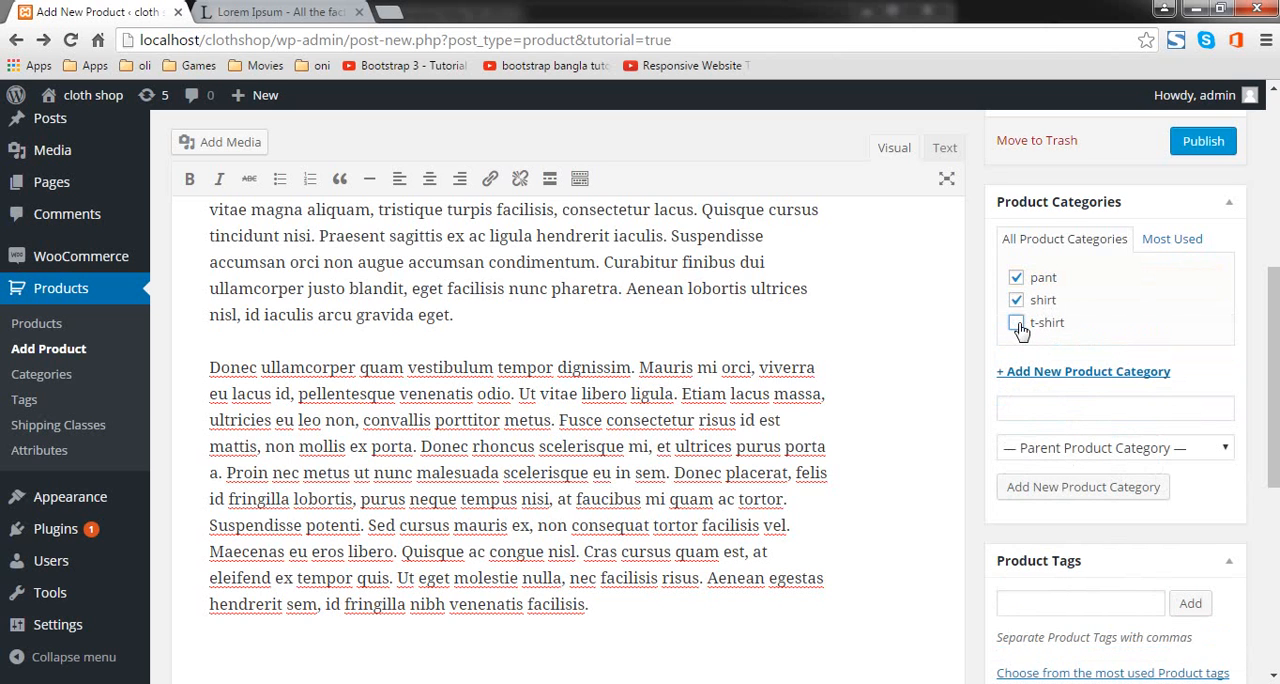
left_click(1016, 300)
left_click(1016, 277)
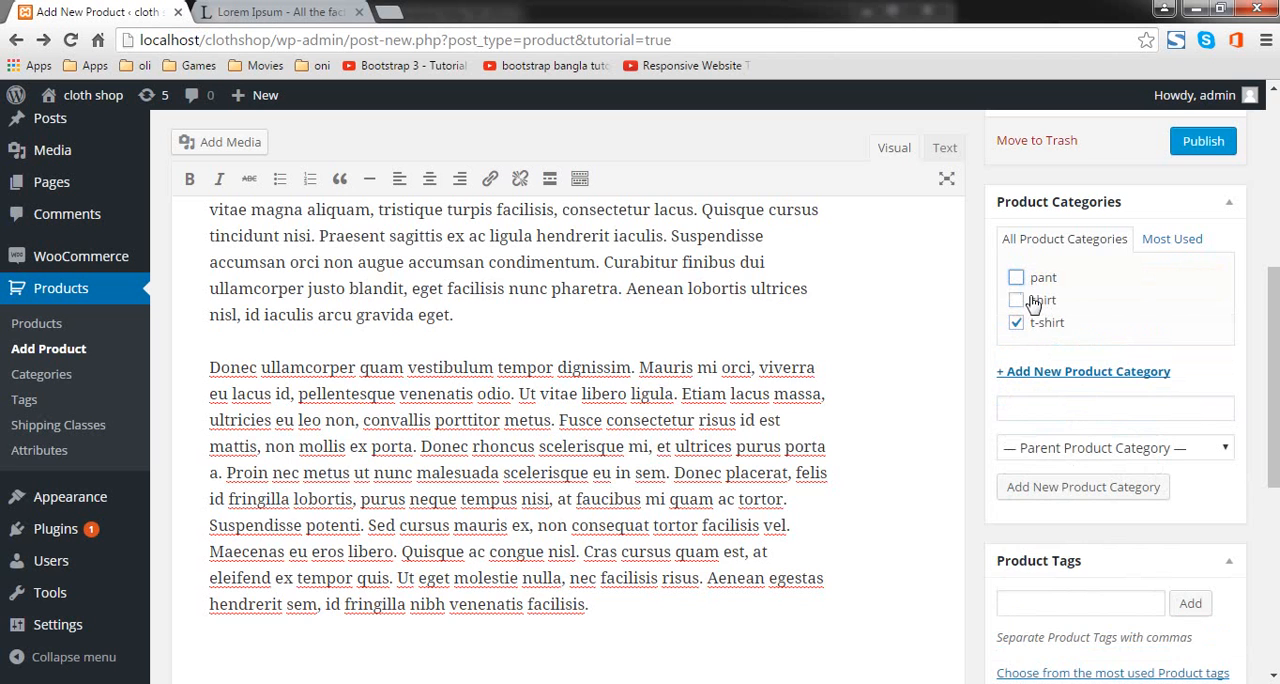
scroll(1136, 359, "down", 2)
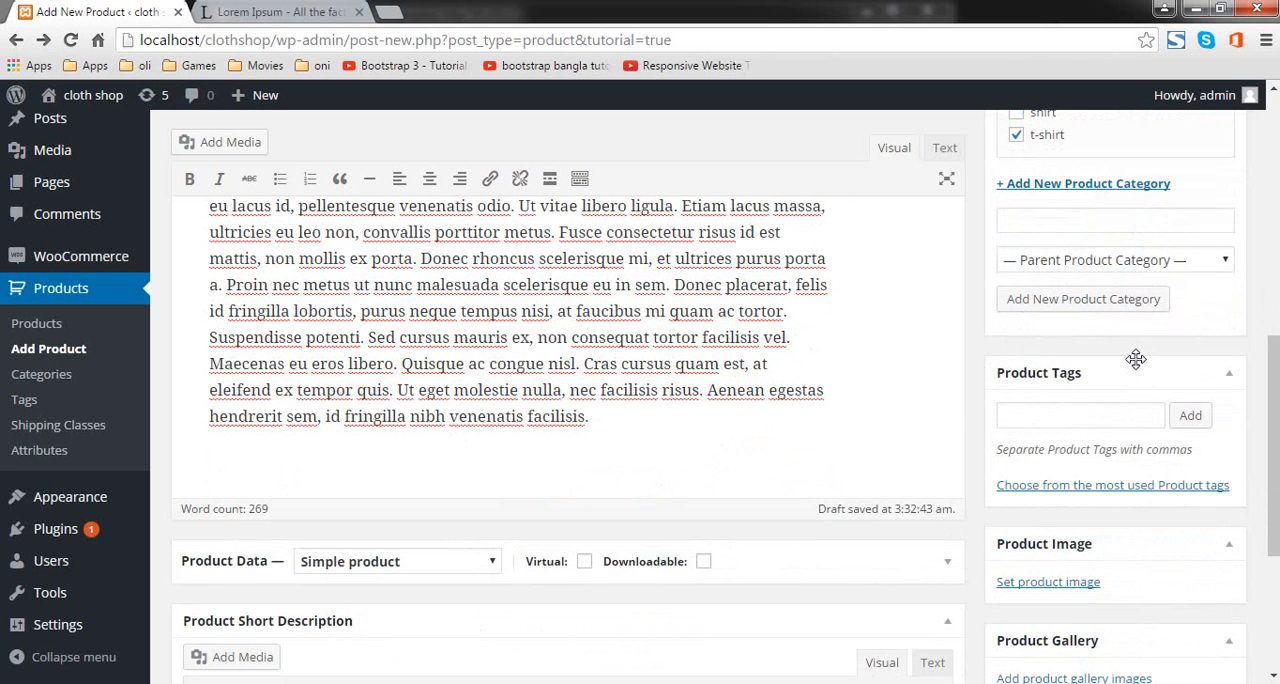
left_click(1100, 410)
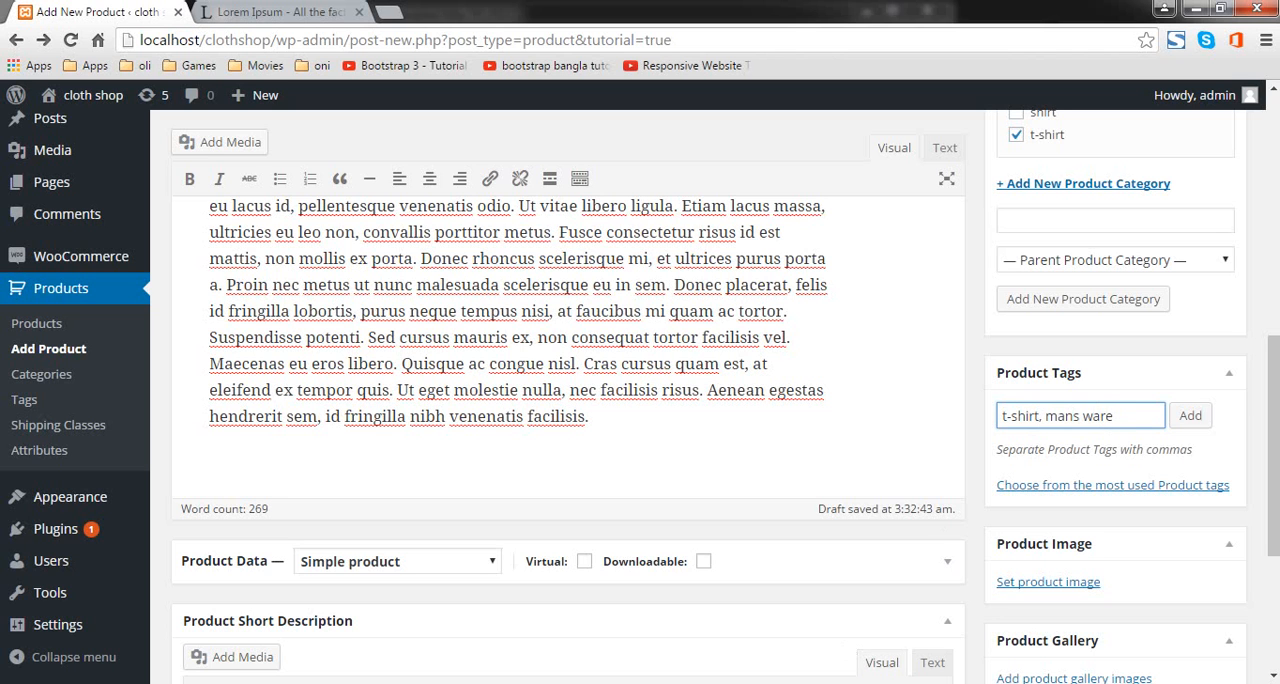
Step: Start uploading a file for the product image and browse to the eshop folder on the Desktop
left_click(1060, 582)
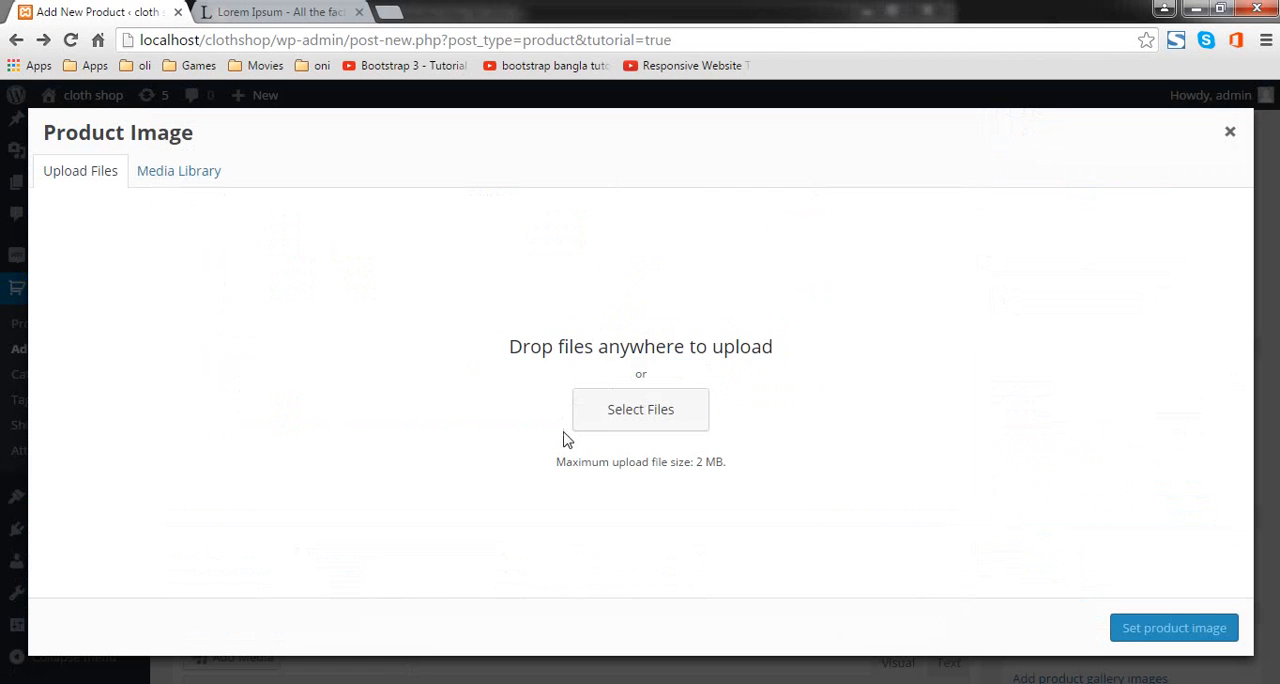
left_click(641, 412)
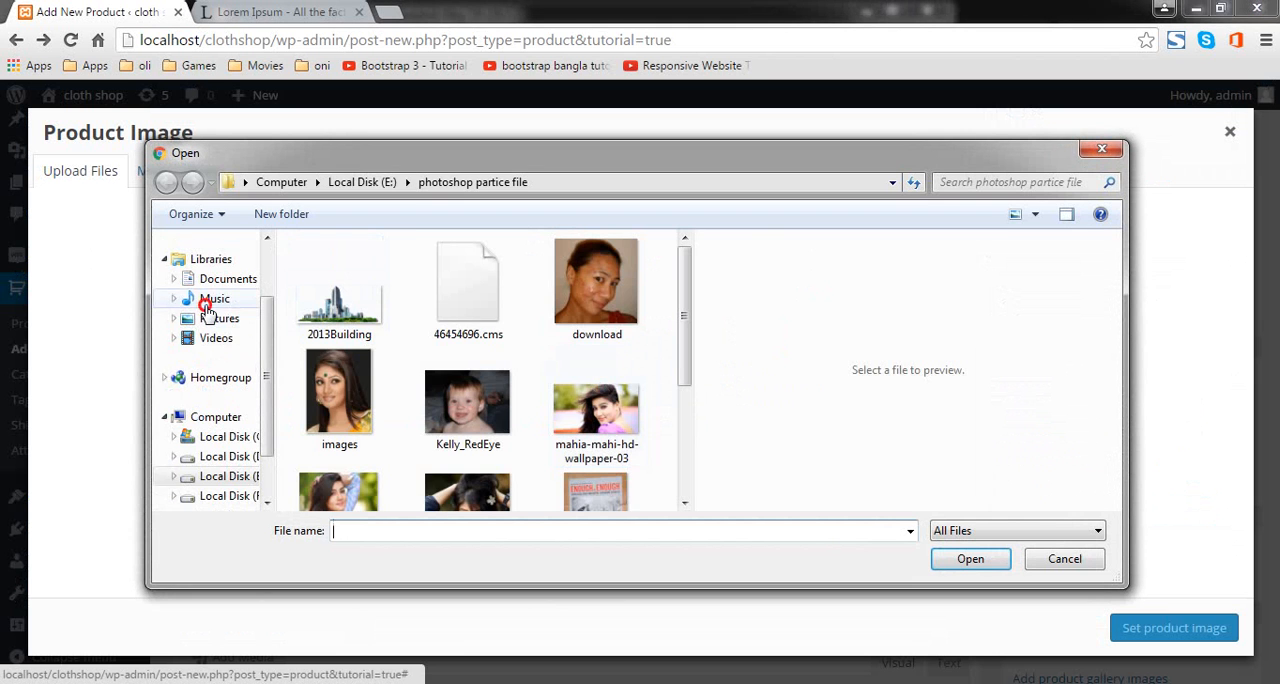
left_click(214, 298)
left_click(215, 258)
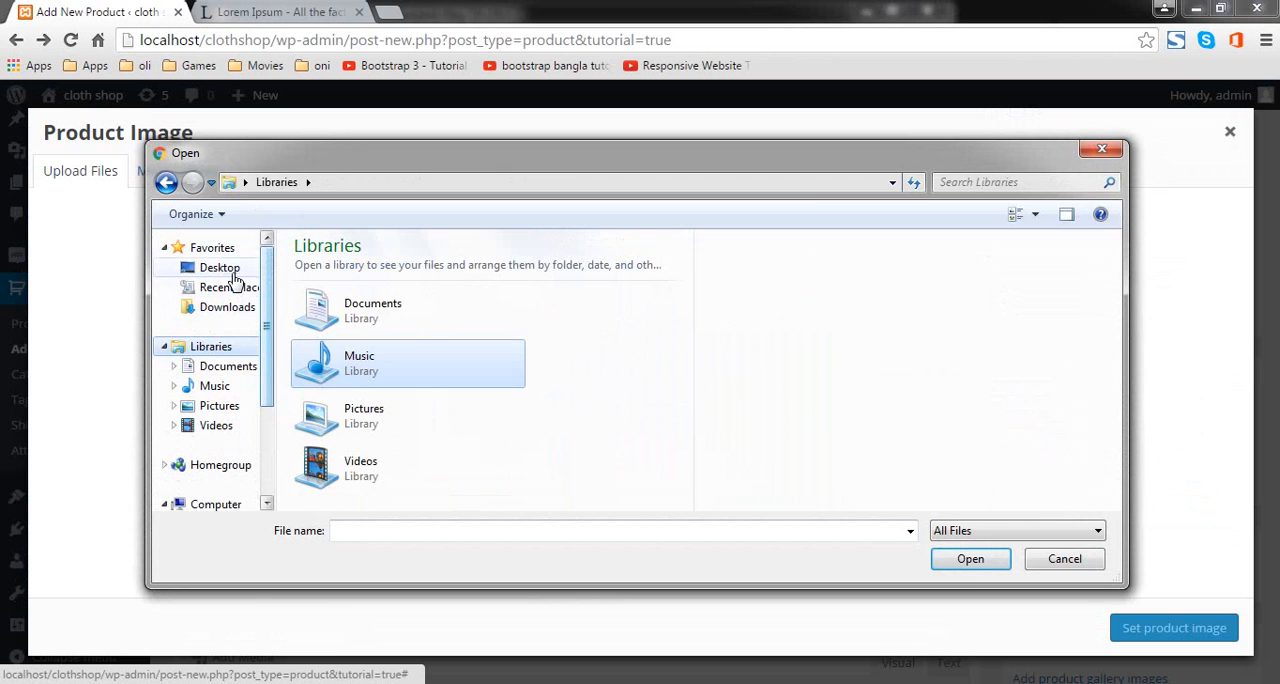
left_click(228, 270)
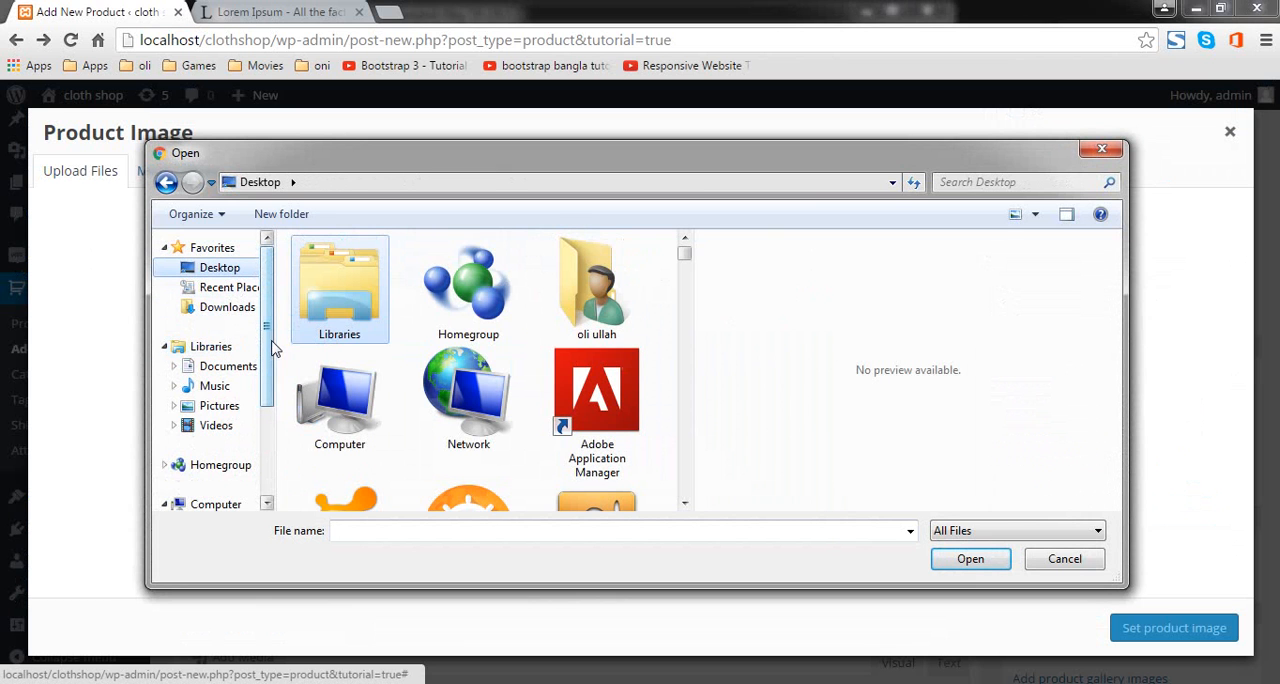
scroll(540, 280, "down", 3)
left_click(557, 280)
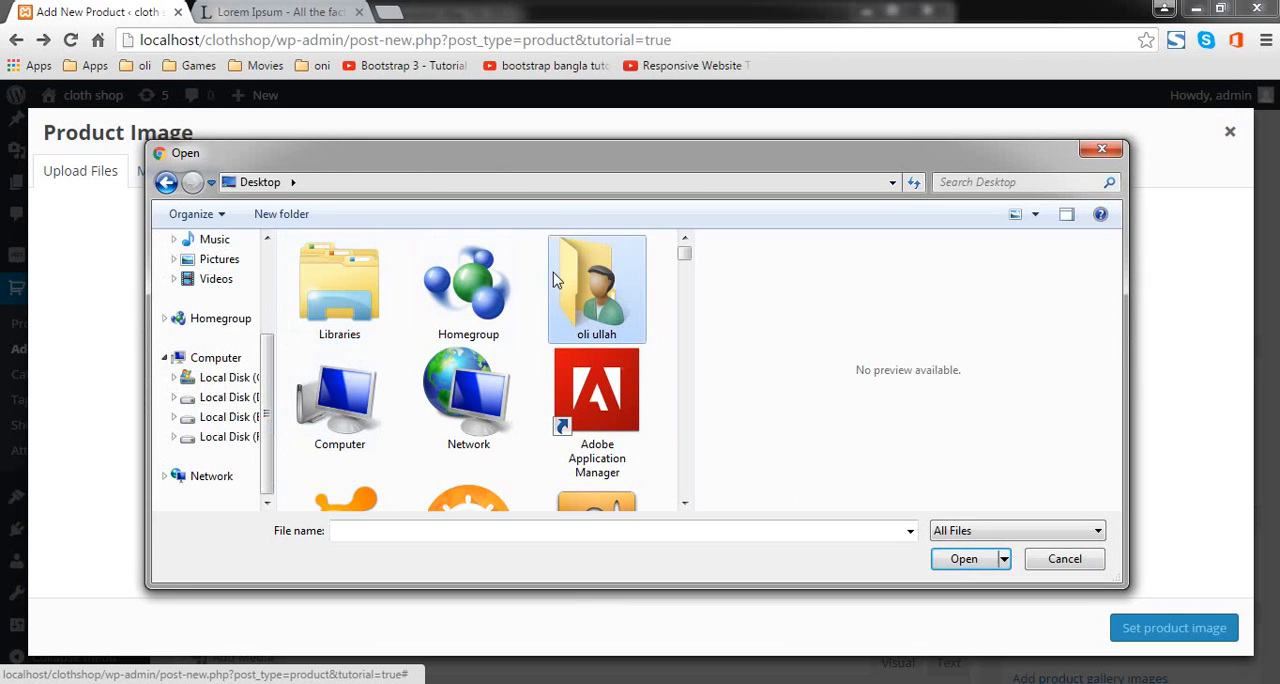
scroll(580, 370, "down", 15)
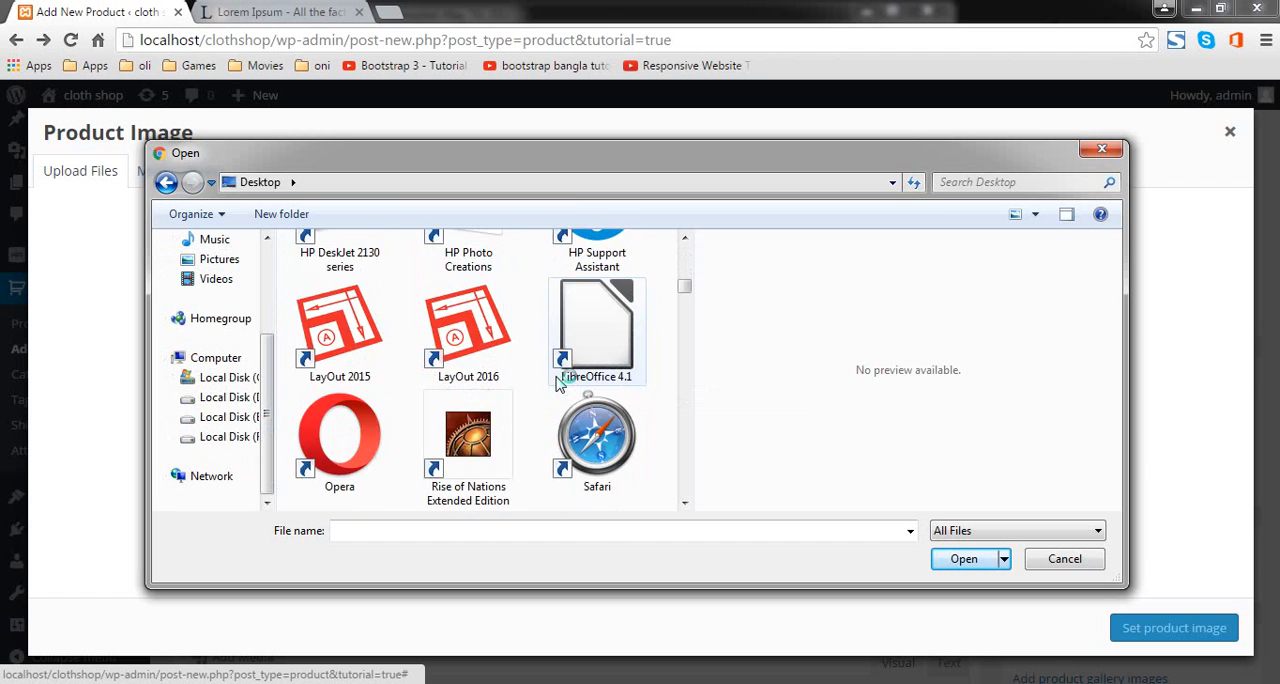
scroll(560, 385, "down", 10)
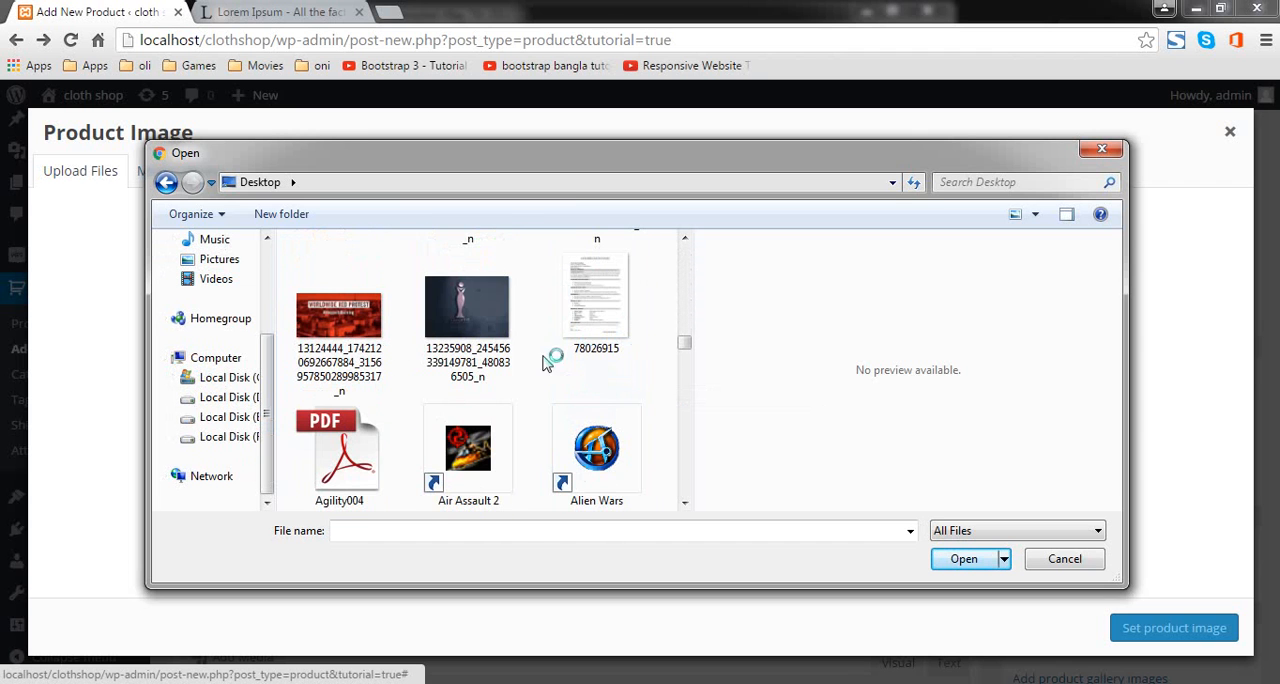
left_click(430, 318)
key("e")
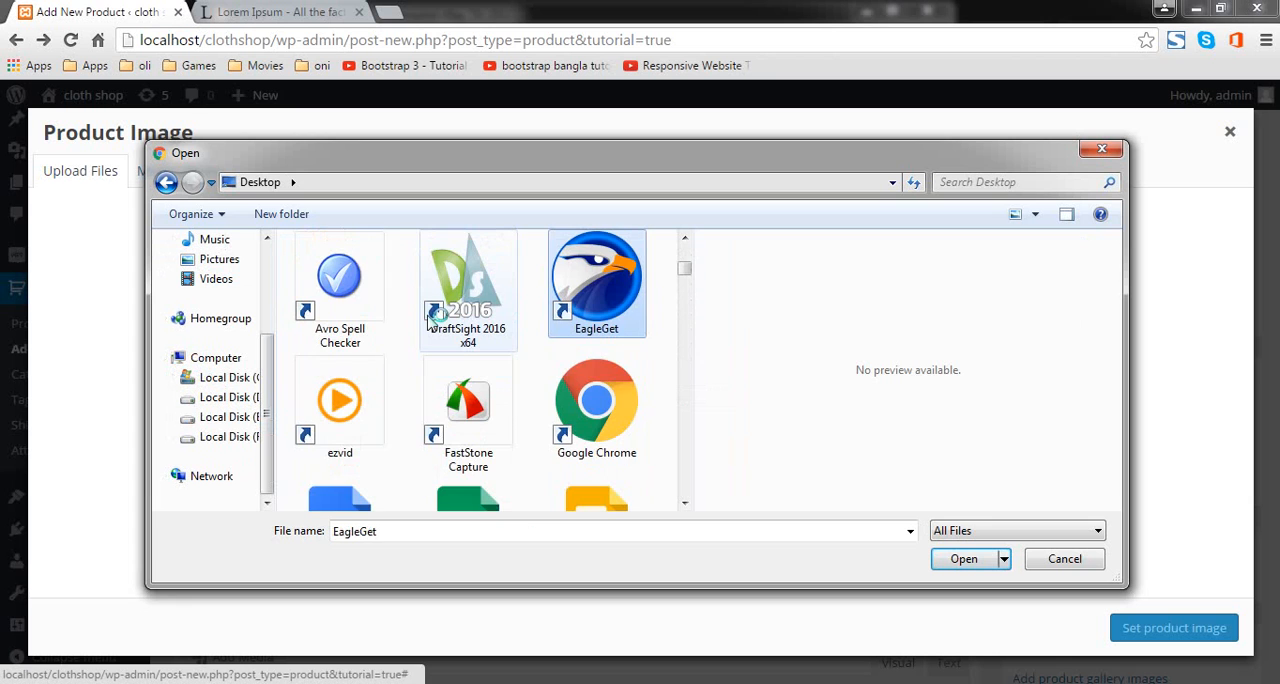
key("e")
key("e")
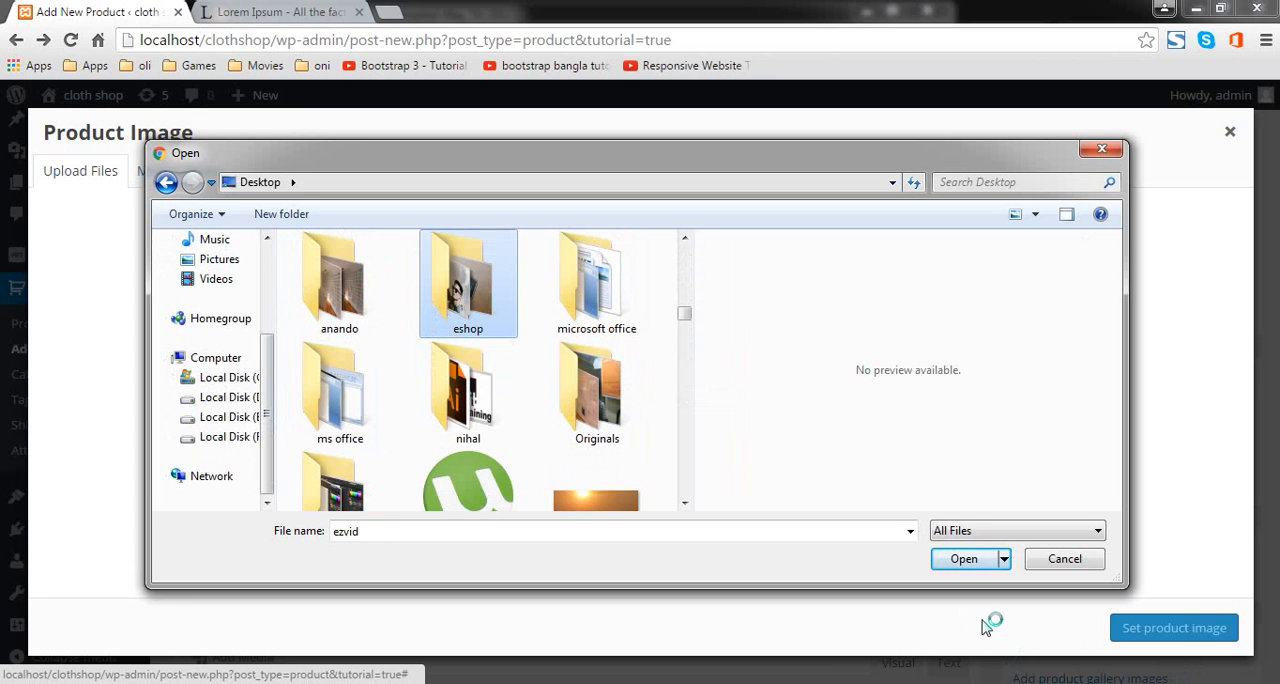
double_click(491, 331)
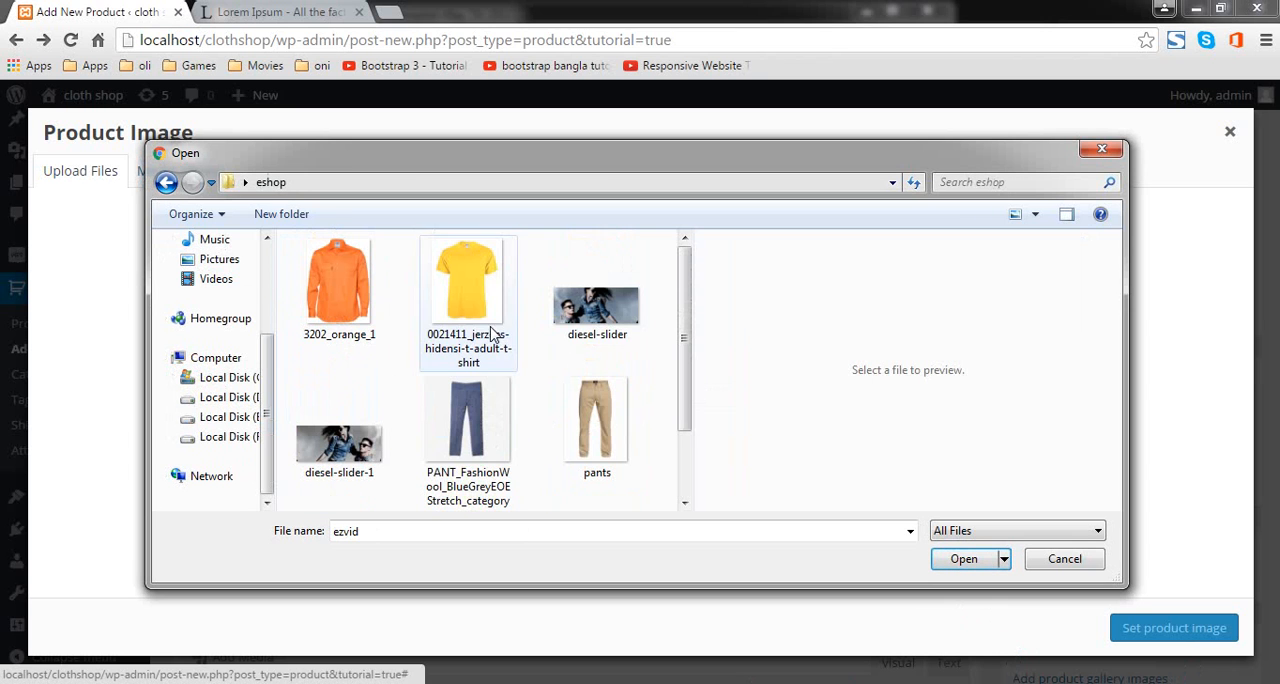
Step: Upload the yellow t-shirt picture 0021411_jerzees-hidensi-t-adult-t-shirt and set it as the product image
left_click(487, 290)
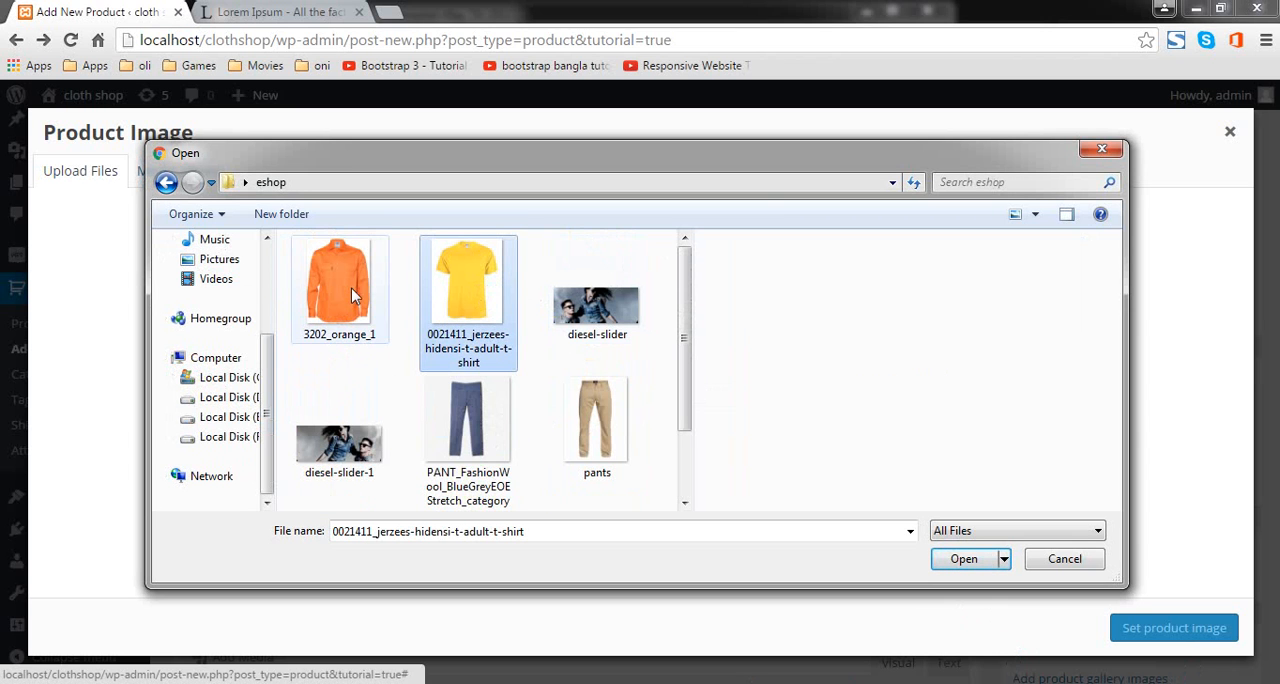
left_click(966, 560)
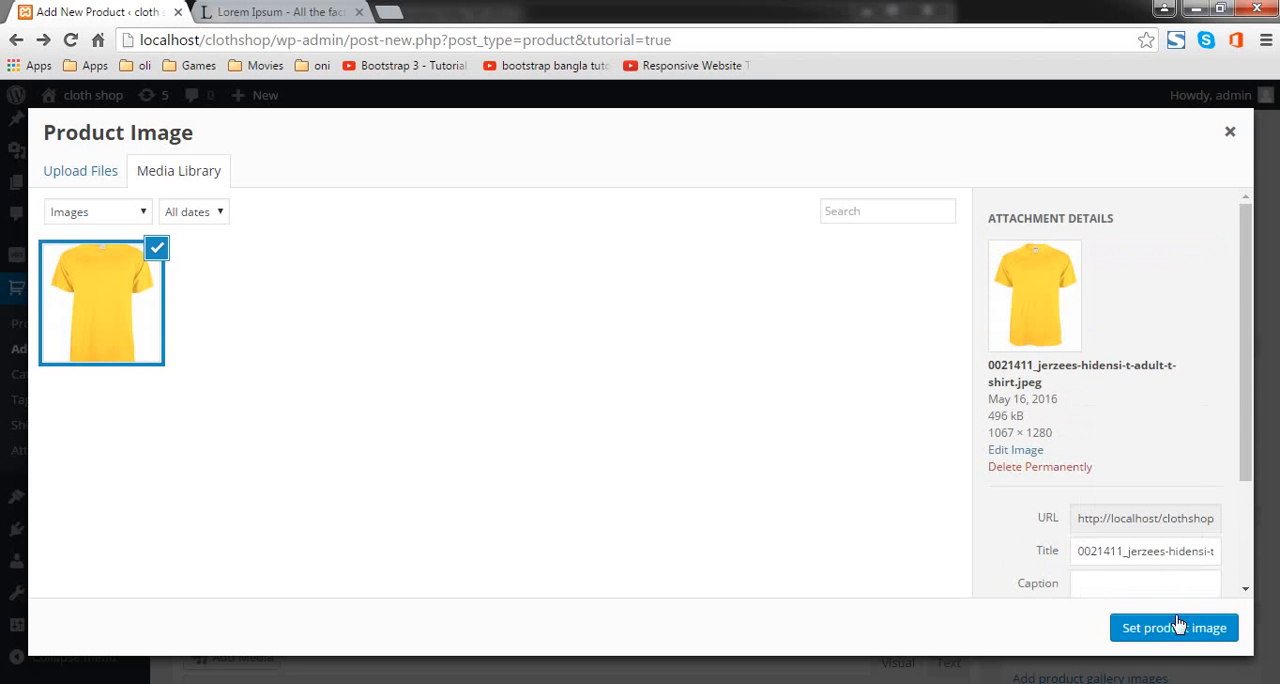
left_click(1178, 624)
Step: Dismiss the Product Description tip and publish the T-shirt 1 product
scroll(651, 449, "down", 5)
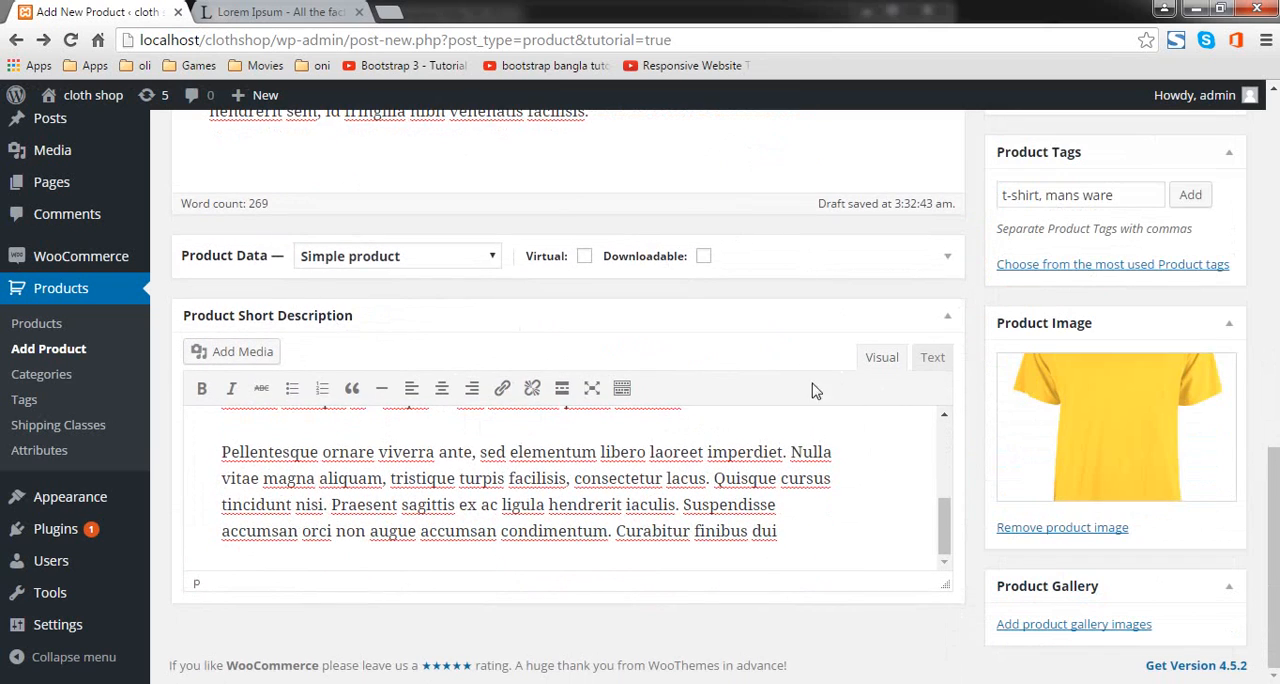
scroll(732, 388, "up", 10)
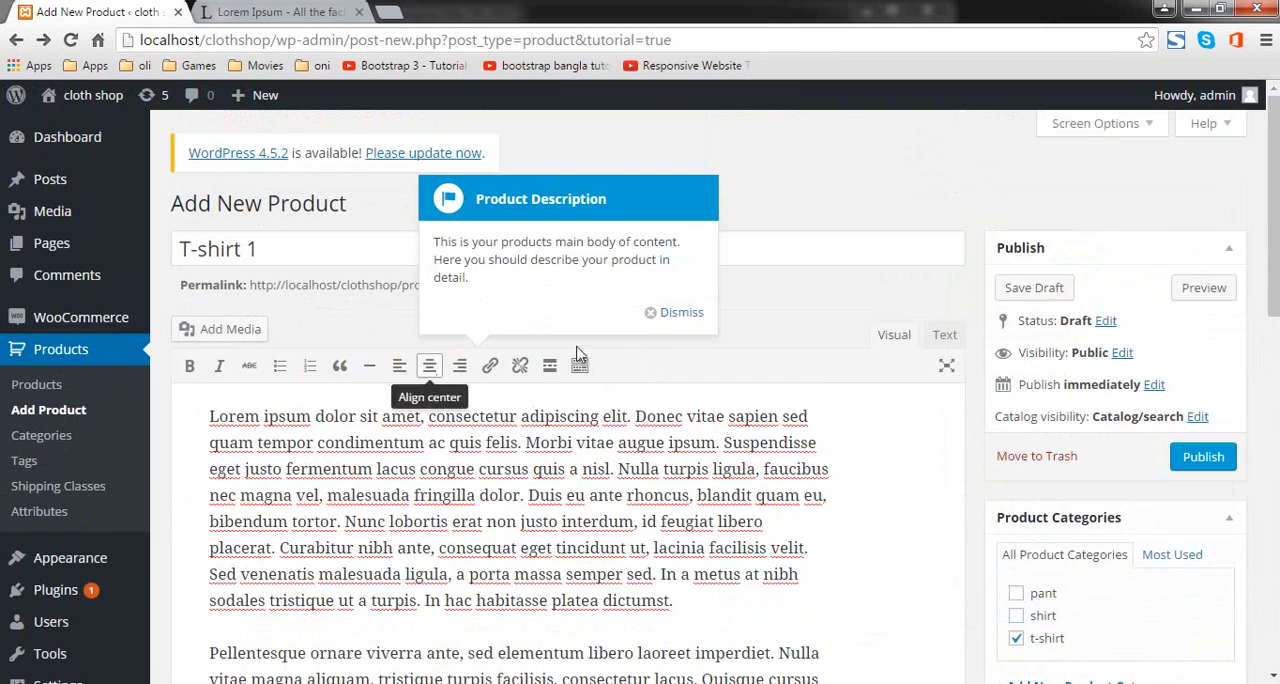
left_click(665, 312)
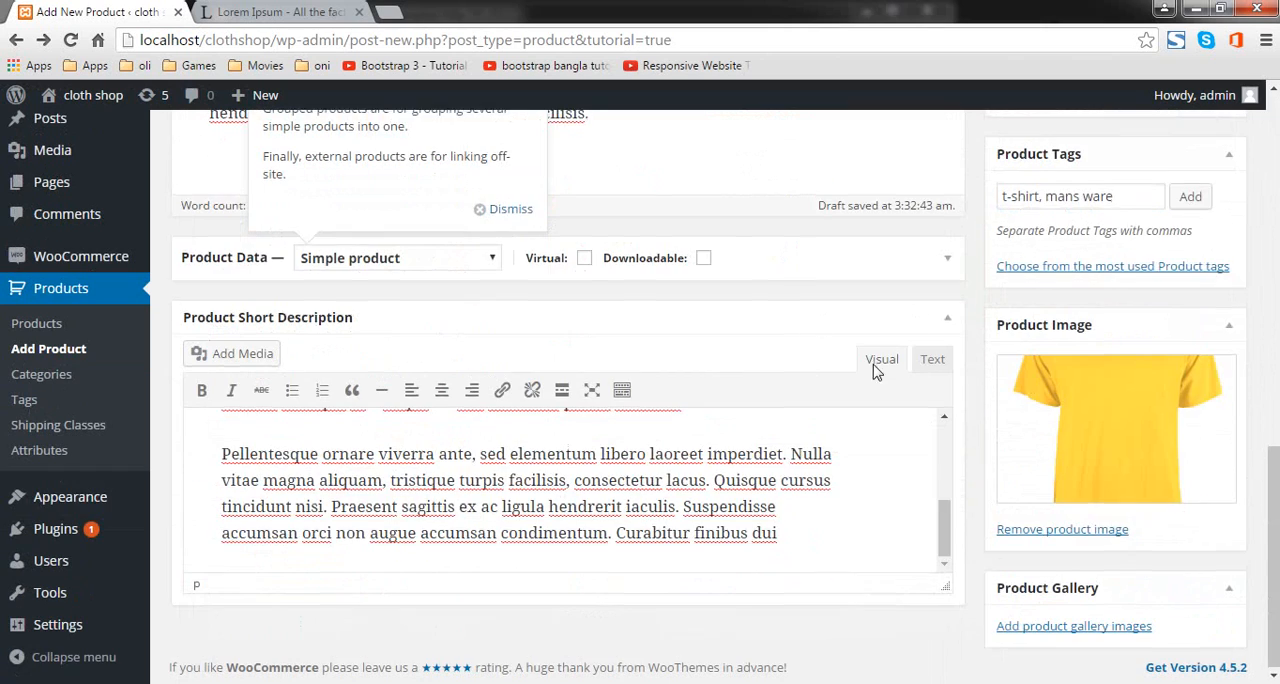
scroll(455, 420, "up", 4)
scroll(841, 361, "up", 3)
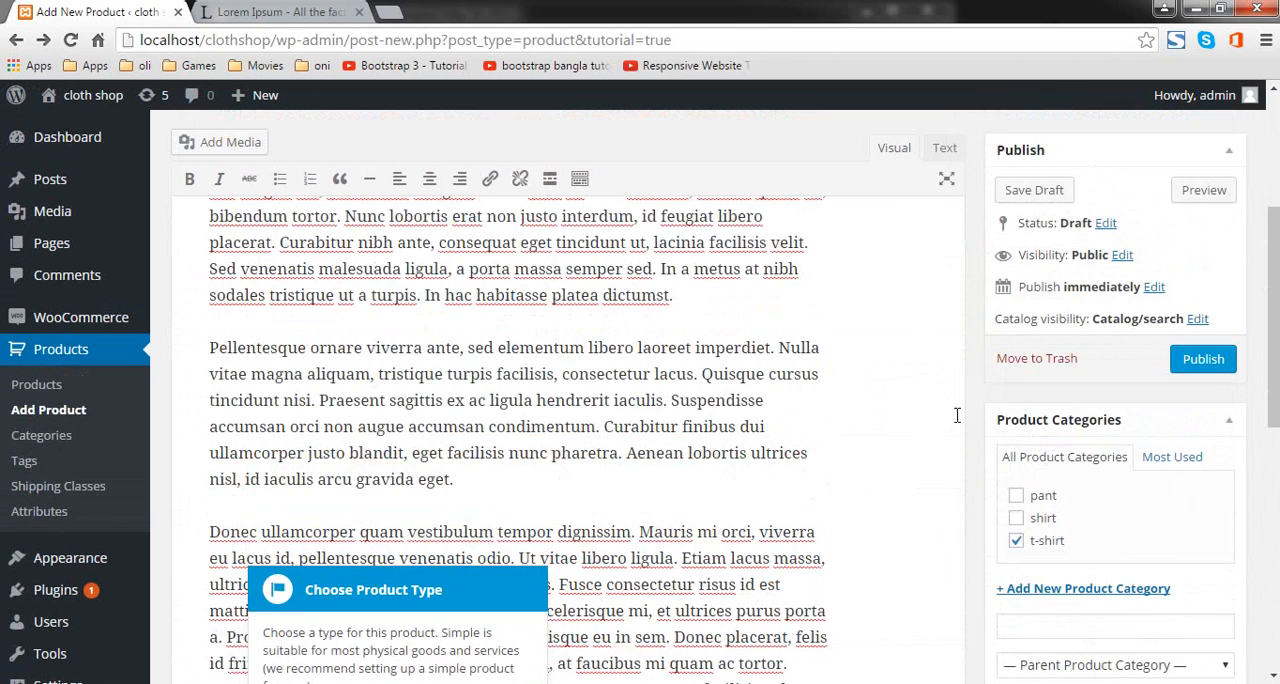
scroll(980, 428, "up", 1)
scroll(1051, 409, "up", 2)
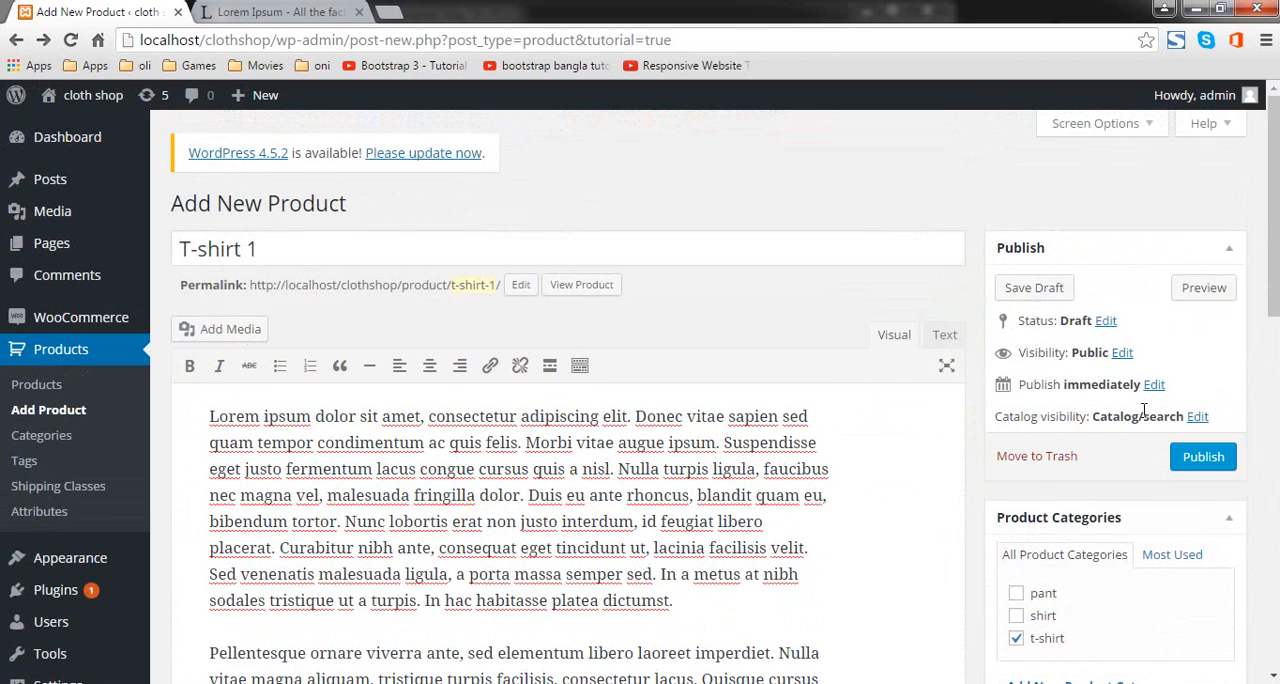
left_click(1203, 456)
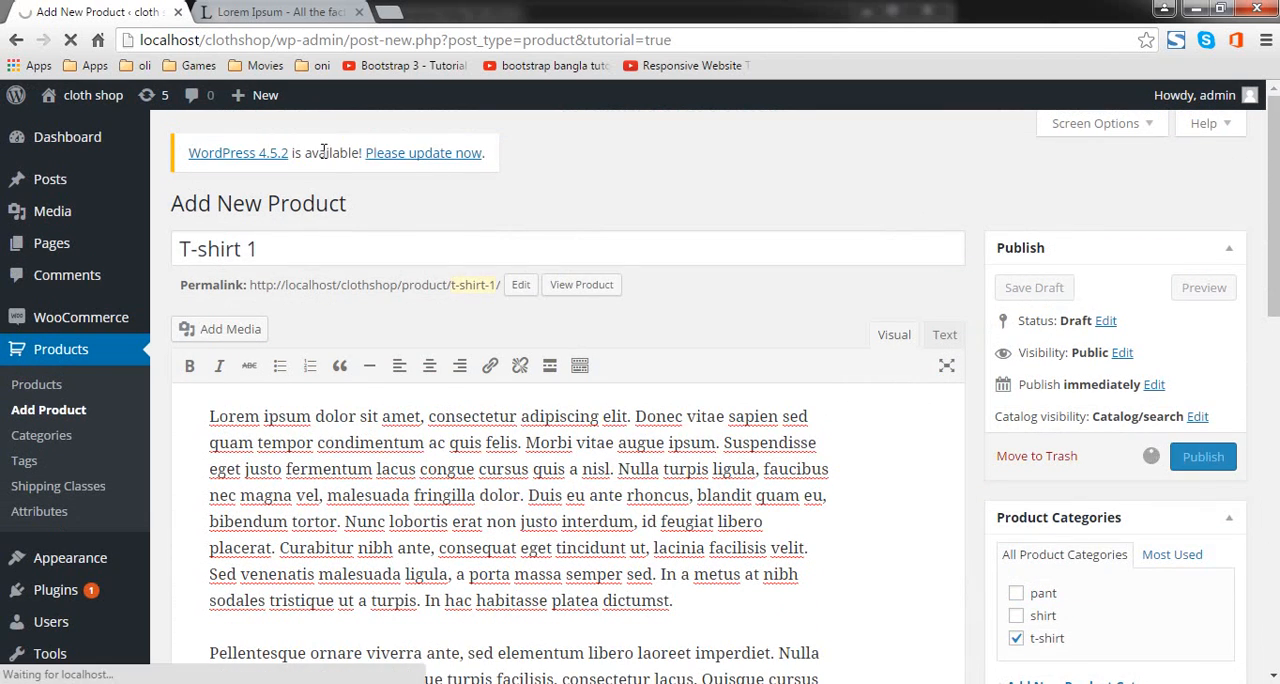
scroll(551, 220, "down", 8)
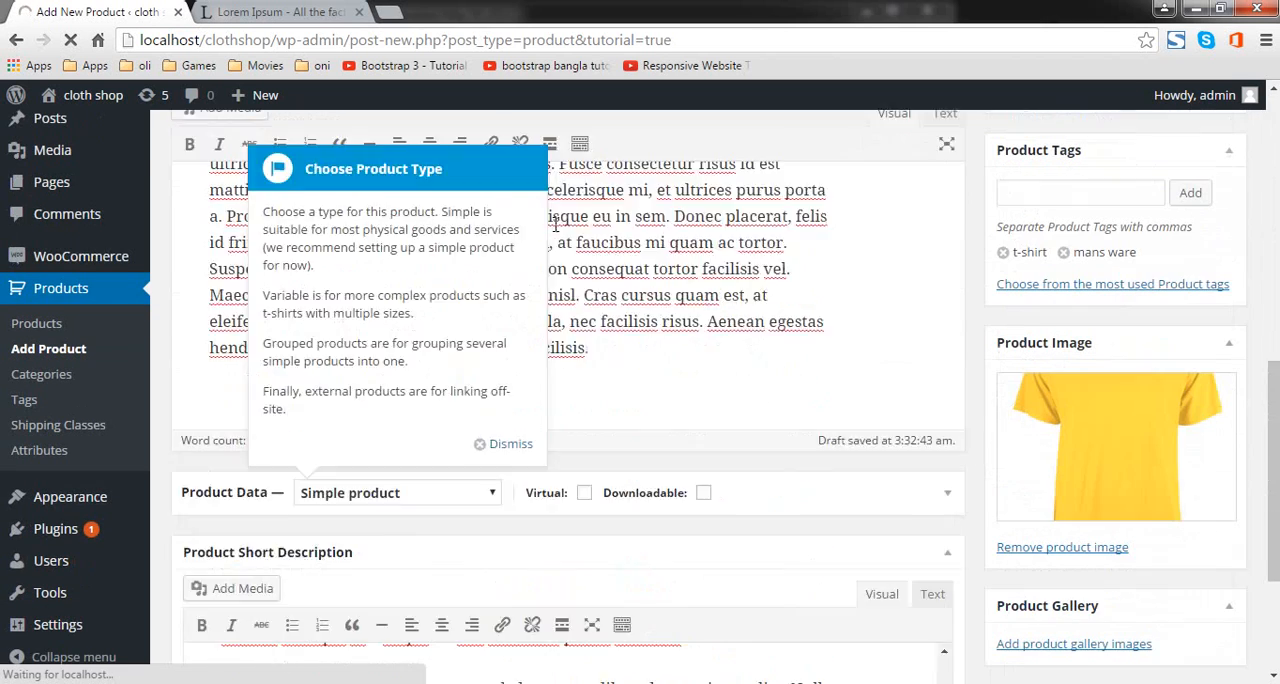
scroll(555, 225, "down", 1)
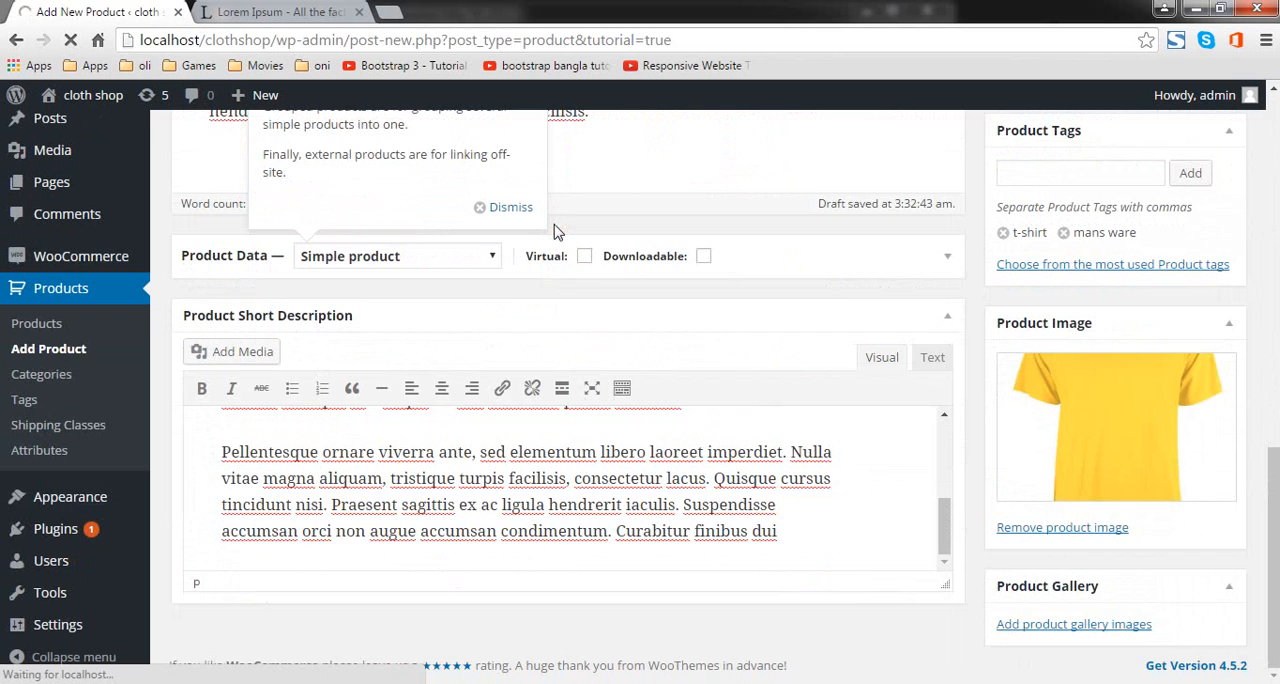
scroll(618, 258, "up", 3)
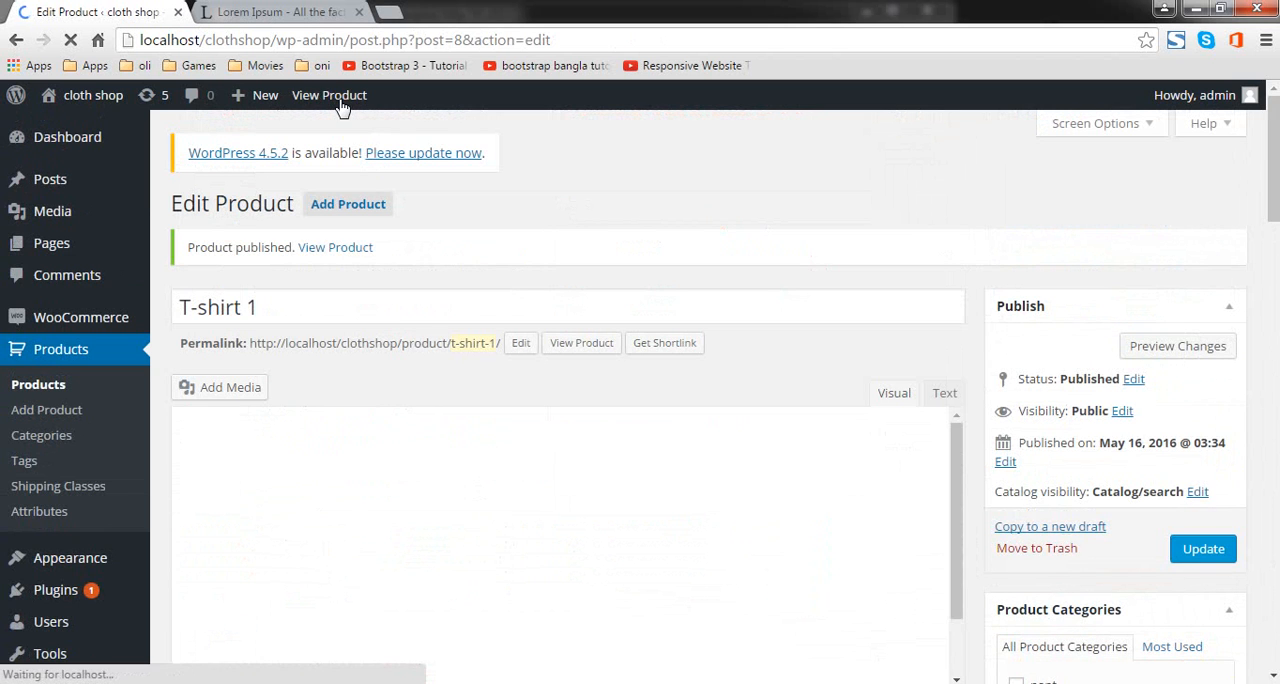
Step: View the published T-shirt 1 product page, leaving the editor, and examine its image, descriptions, category and tags
left_click(343, 98)
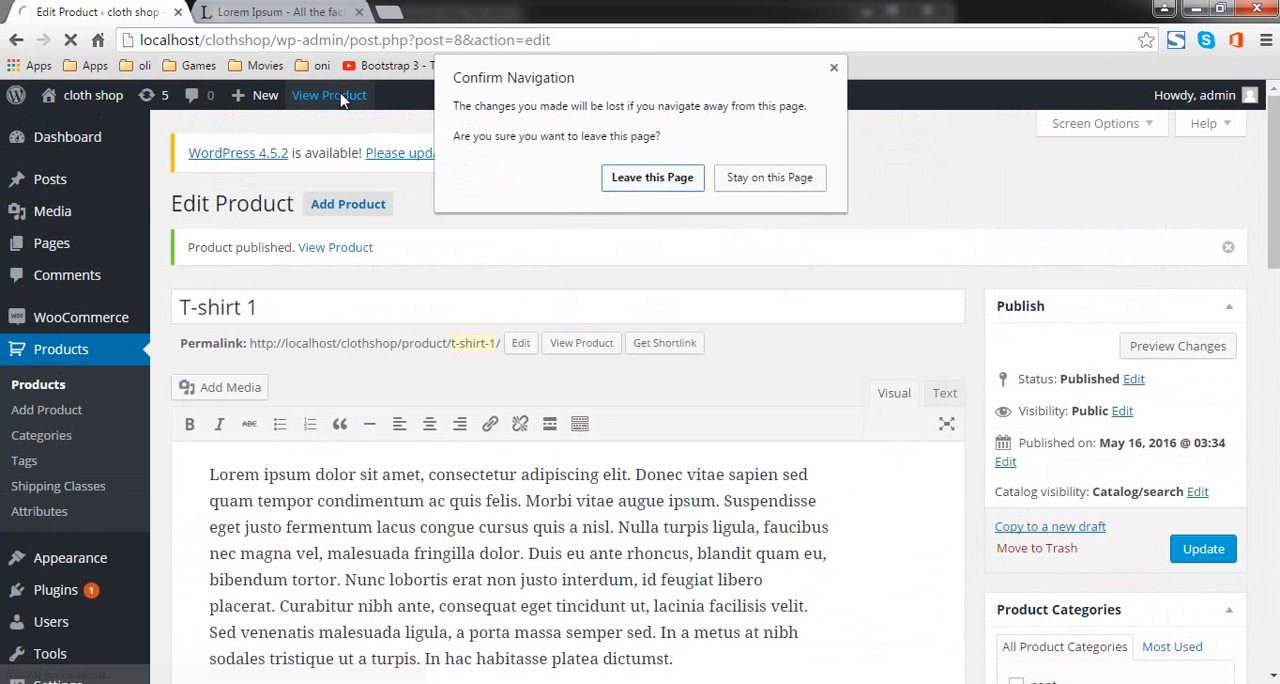
left_click(627, 186)
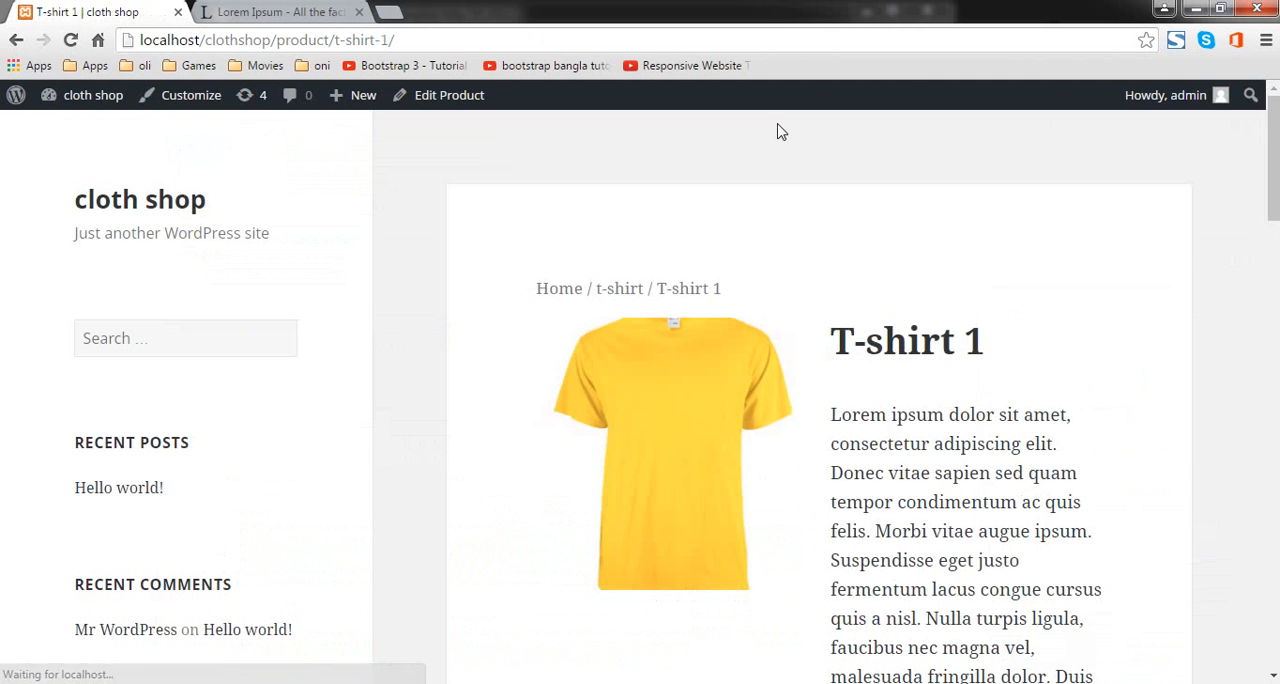
scroll(729, 169, "down", 12)
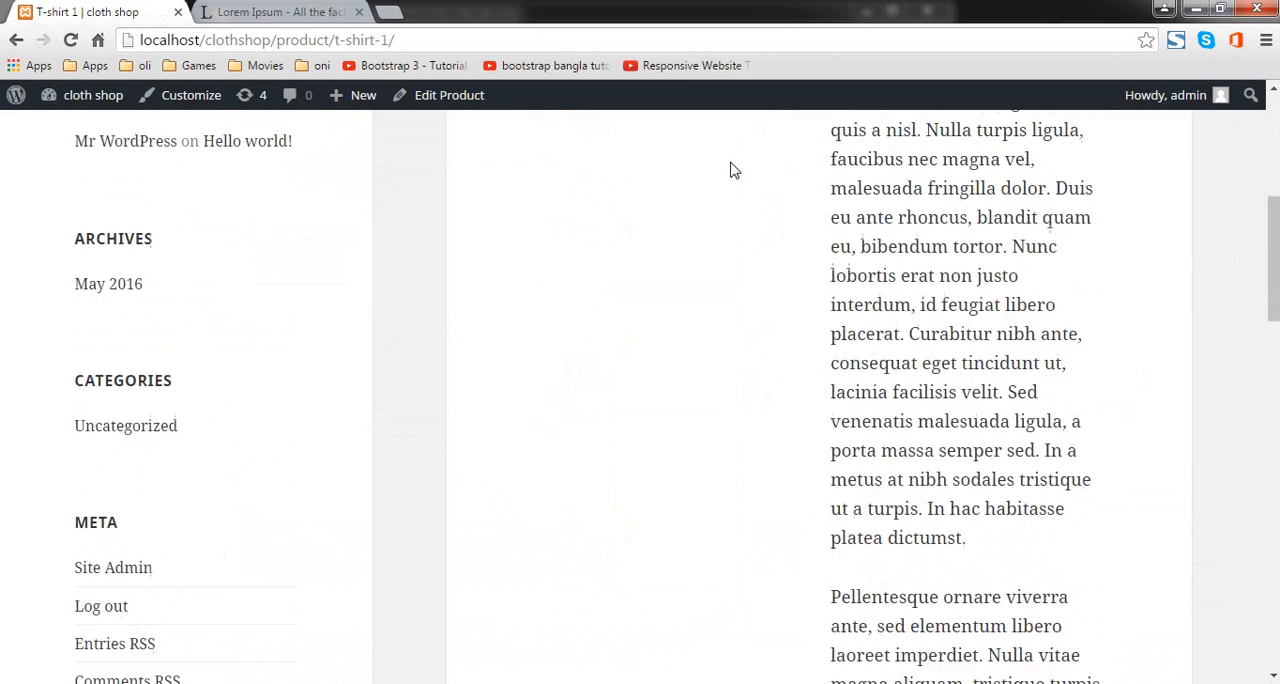
scroll(783, 224, "up", 12)
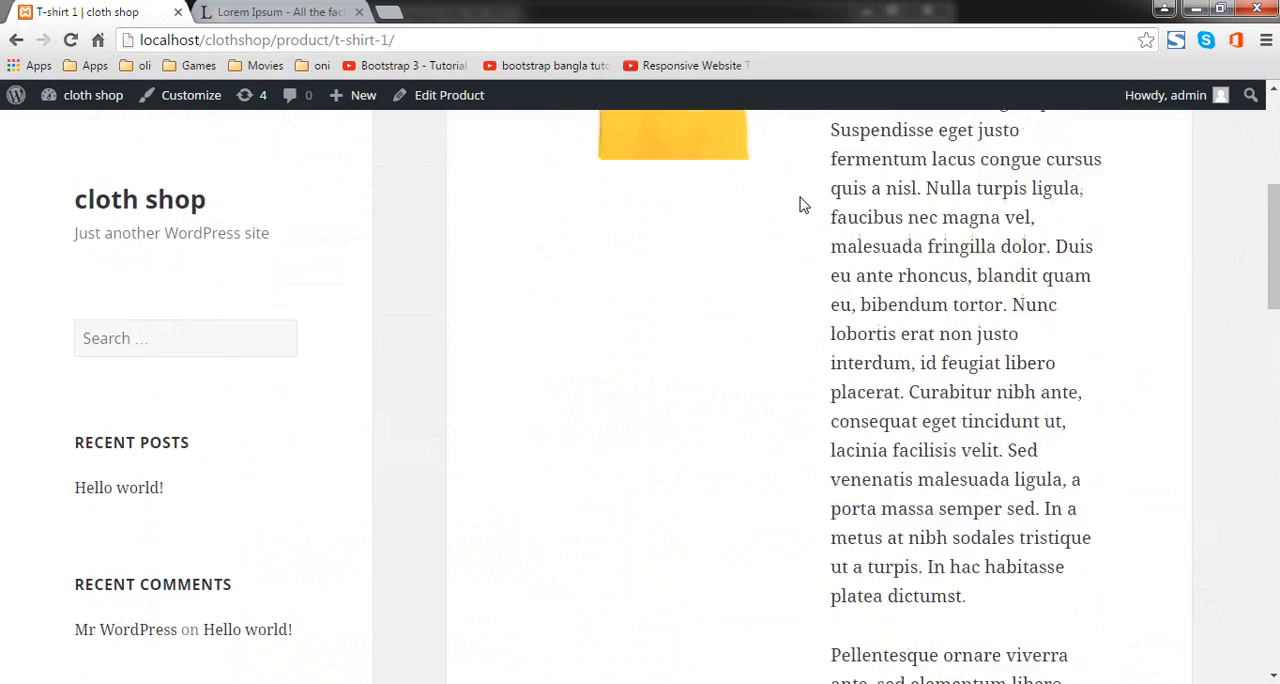
scroll(653, 191, "down", 12)
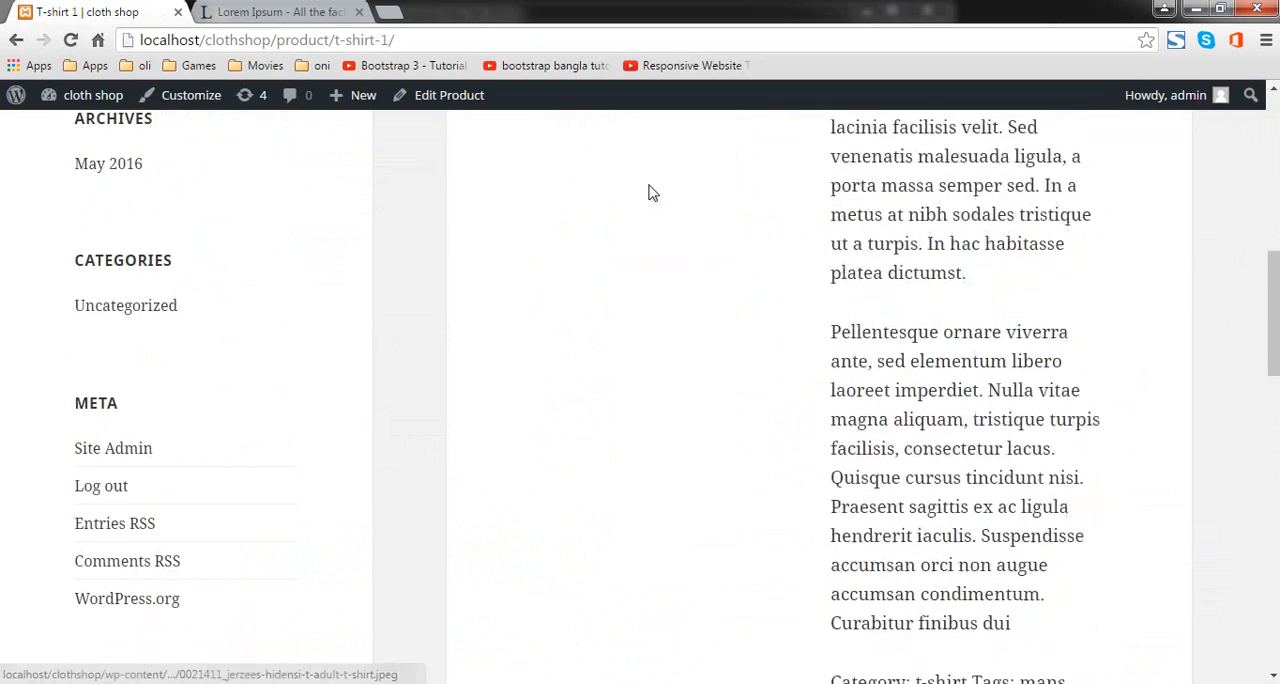
scroll(653, 191, "down", 5)
scroll(653, 195, "up", 8)
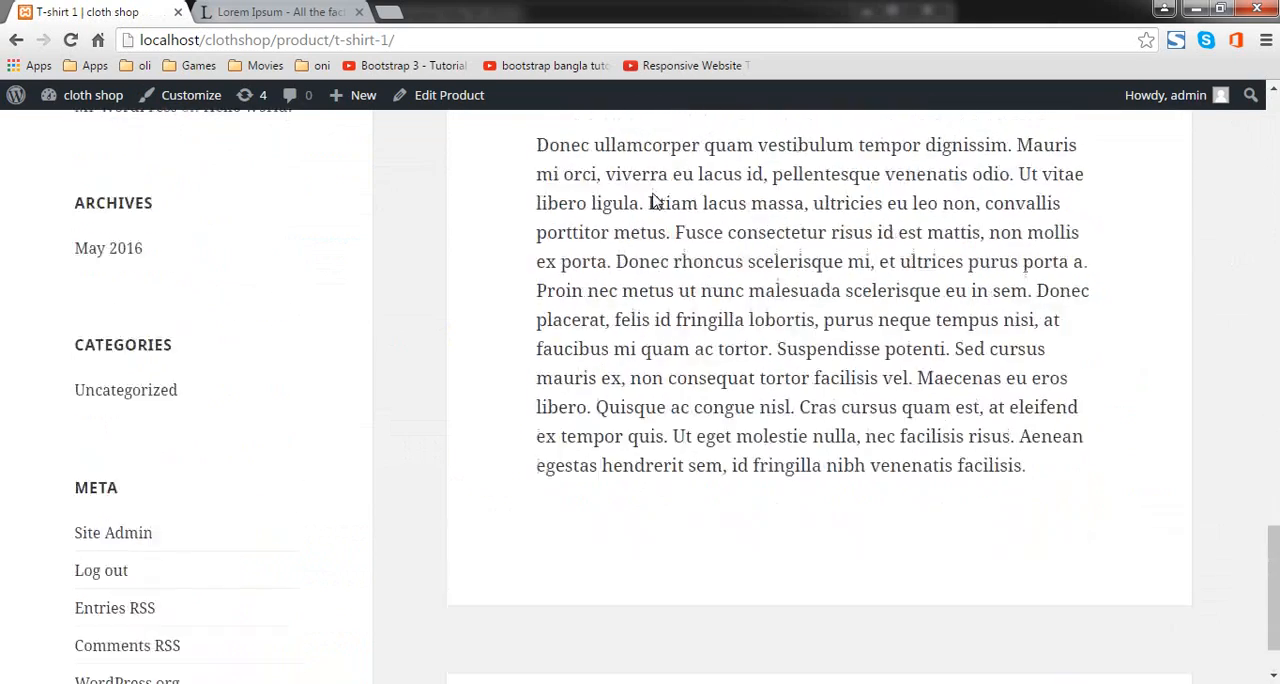
scroll(653, 202, "up", 8)
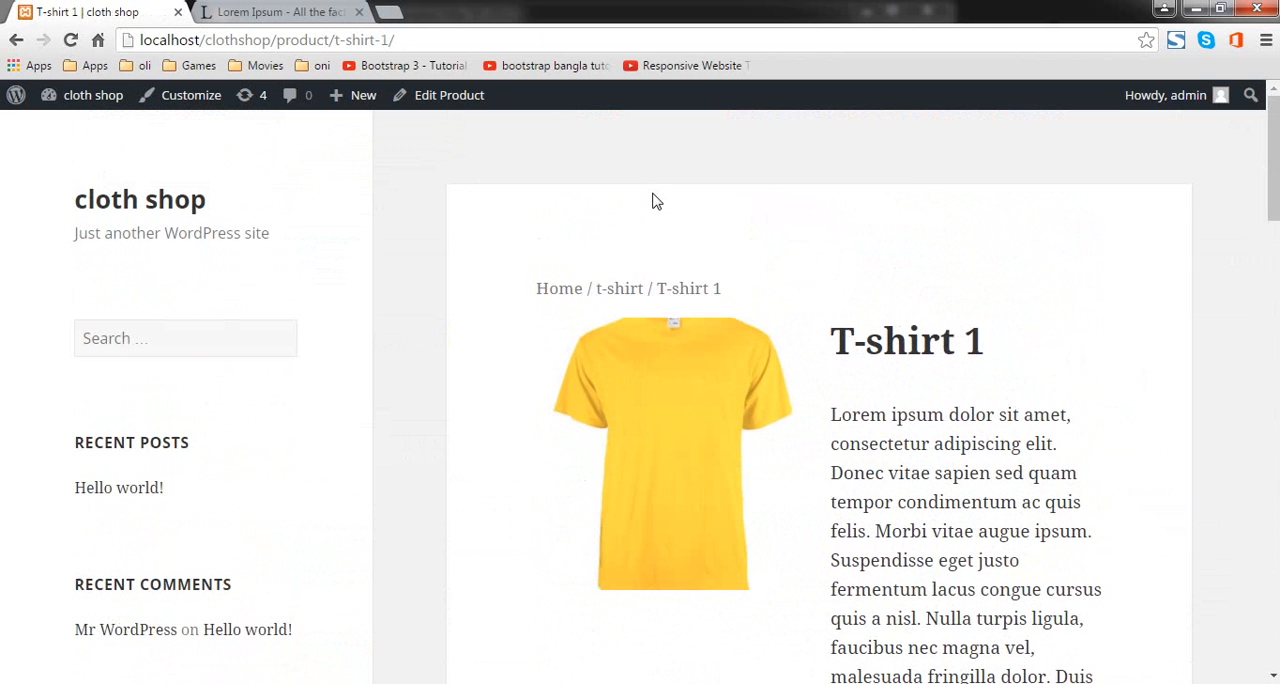
Step: Return to the T-shirt 1 product editor and update the product
left_click(17, 41)
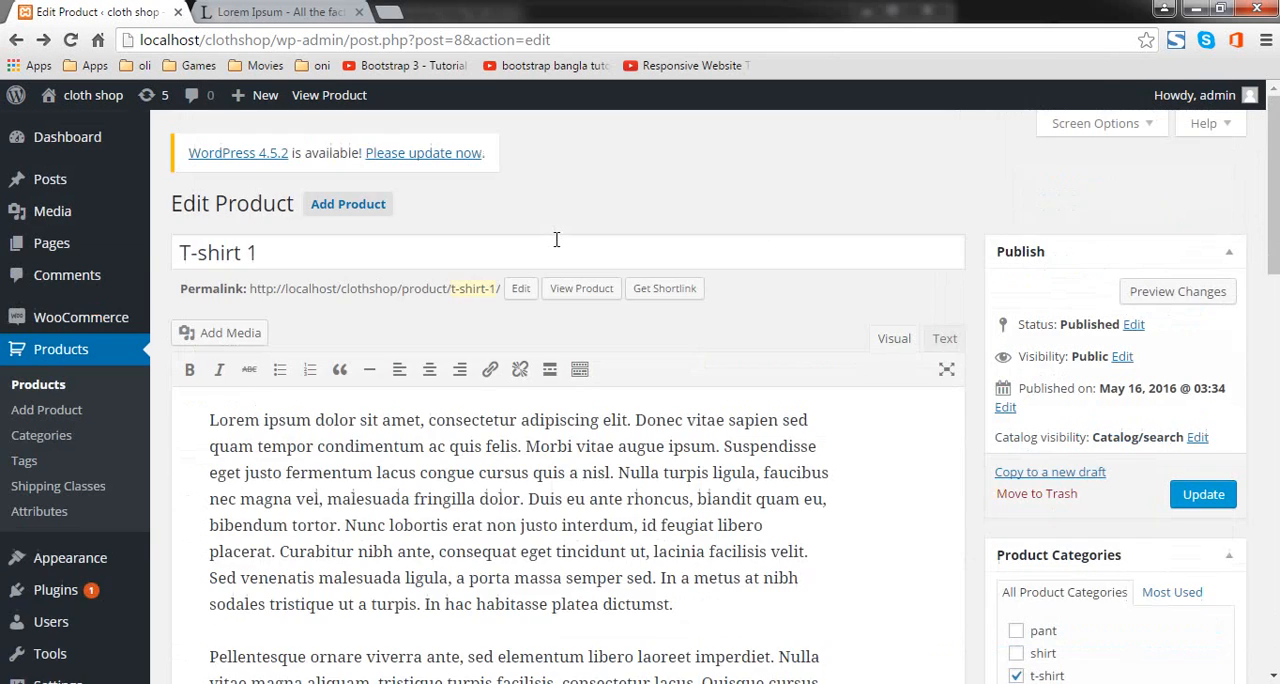
scroll(556, 239, "down", 10)
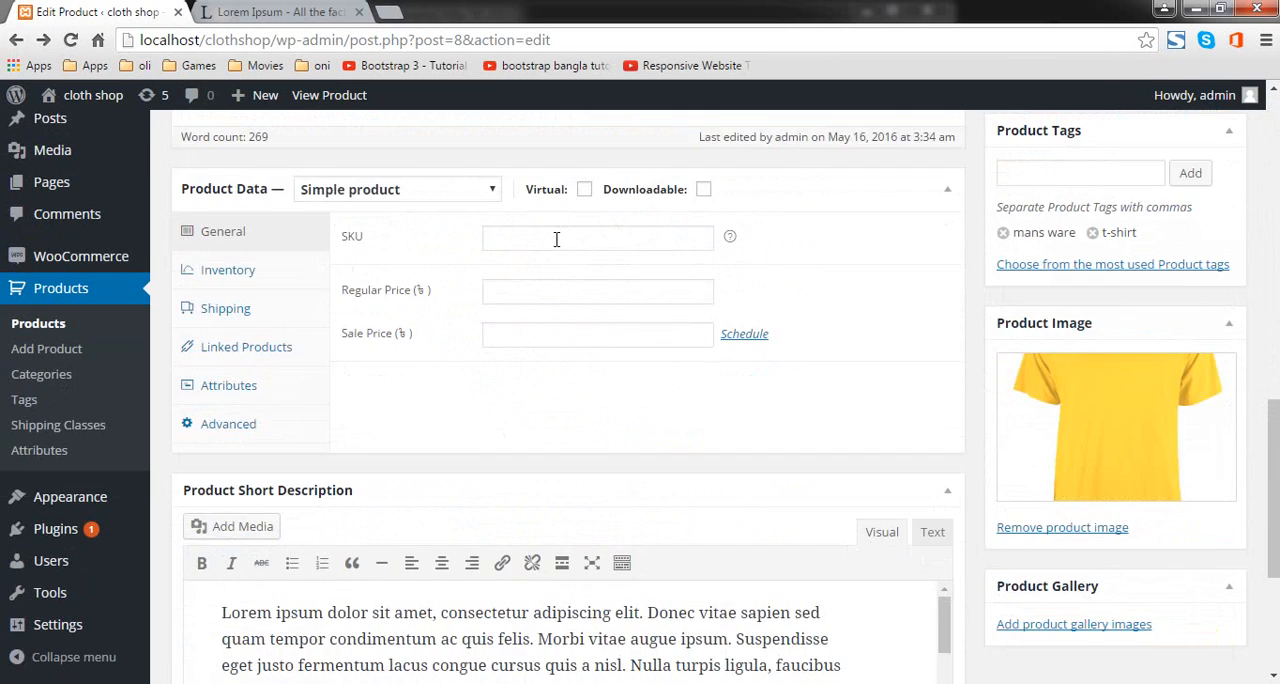
scroll(666, 271, "up", 4)
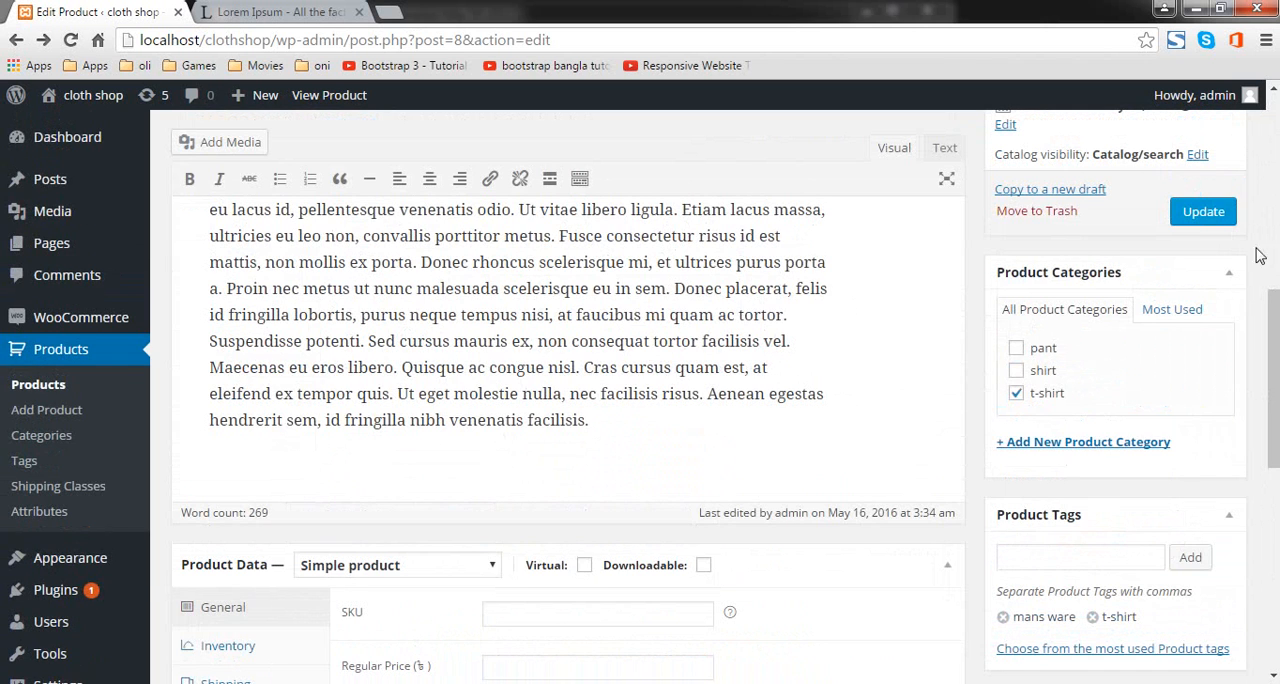
left_click(1205, 225)
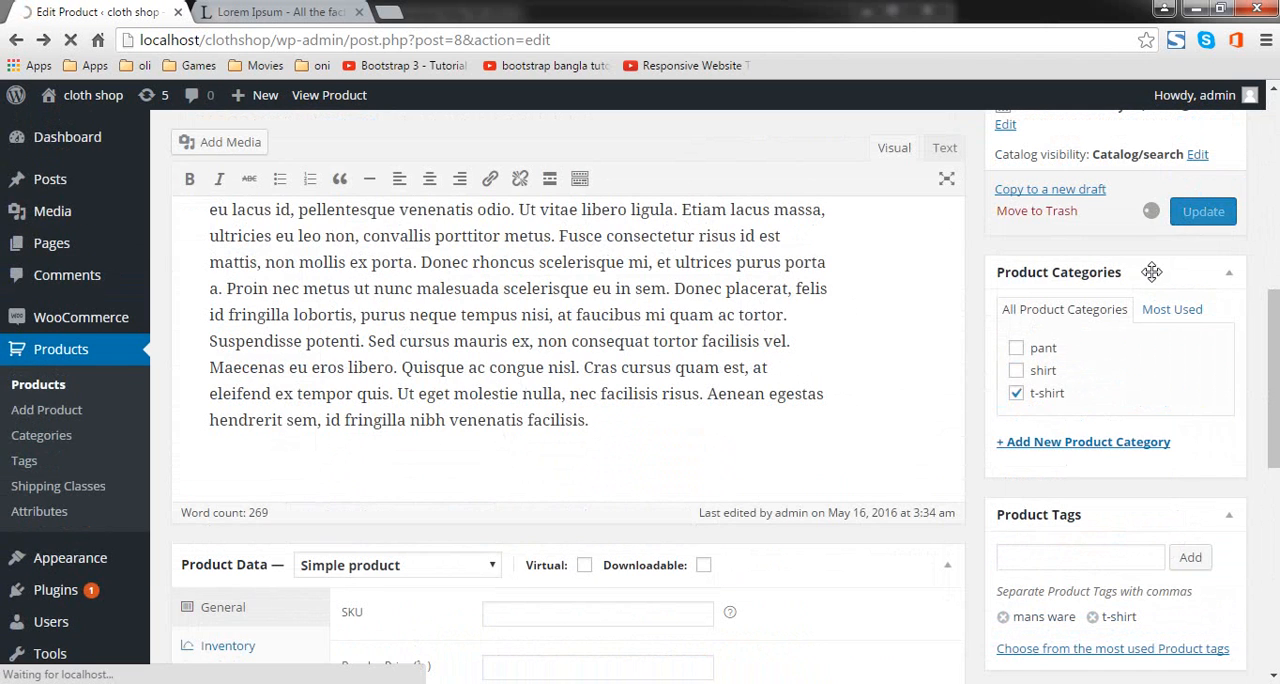
scroll(930, 228, "down", 3)
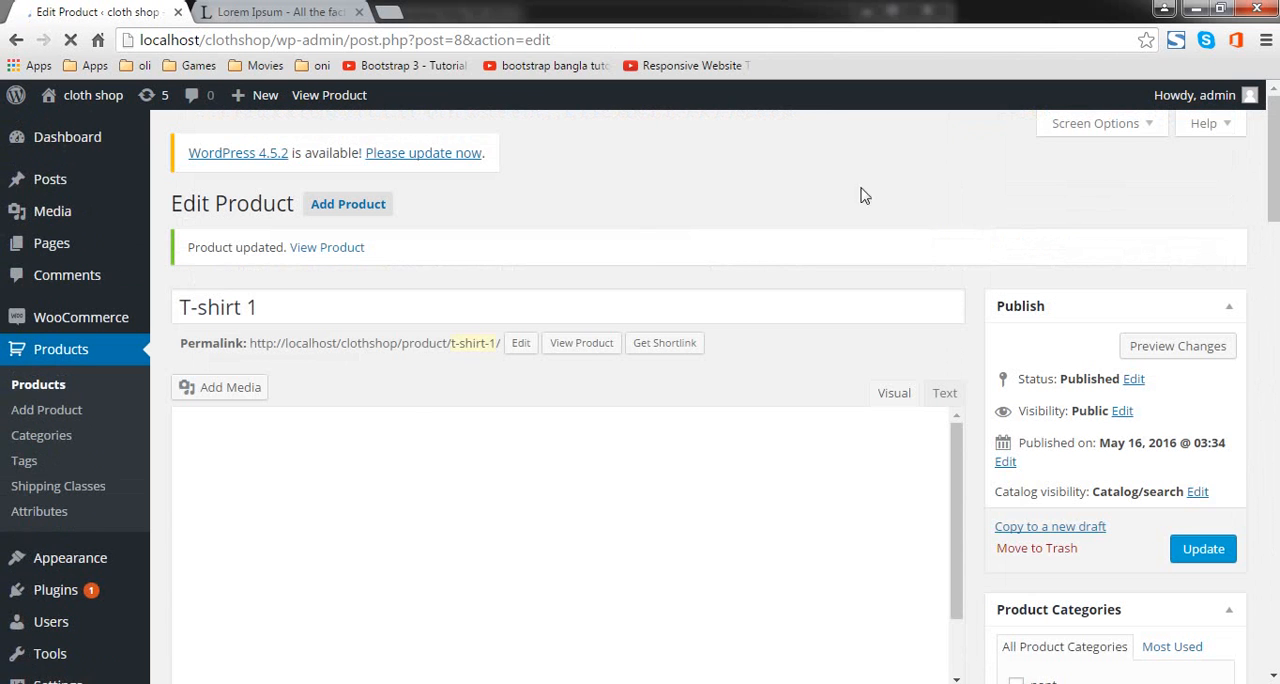
Step: Open the T-shirt 1 product page in a new browser tab and switch to it
right_click(363, 100)
left_click(410, 106)
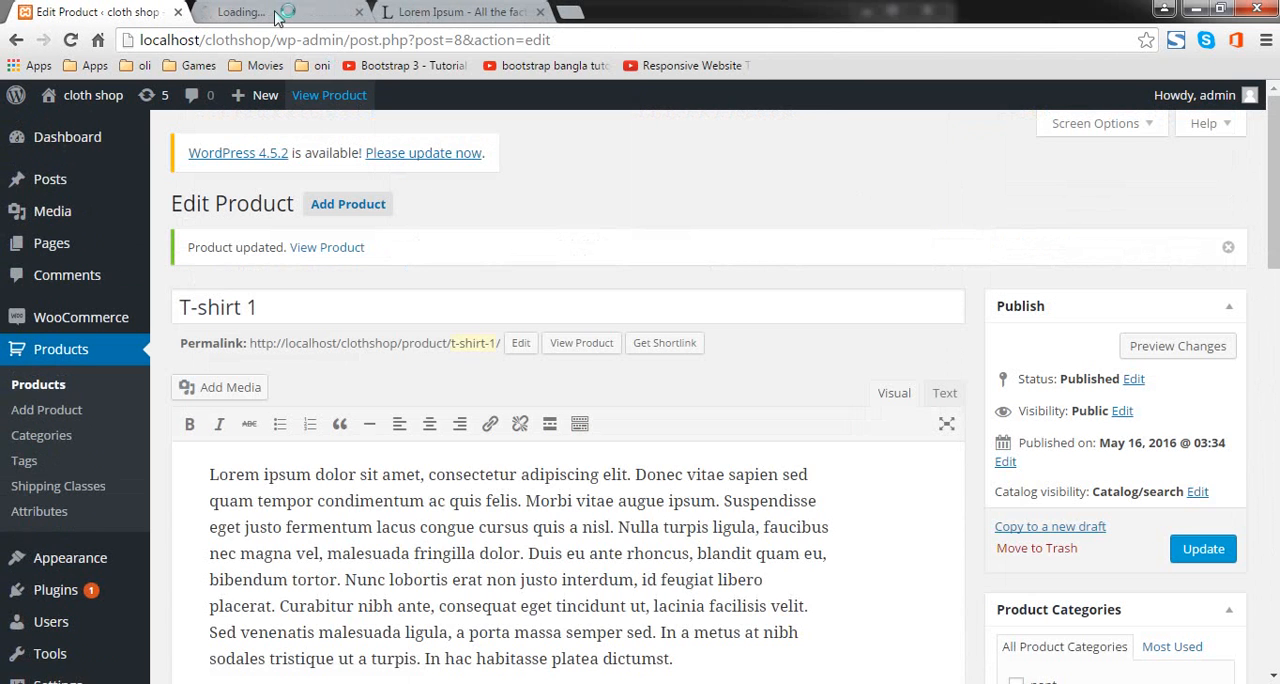
left_click(333, 20)
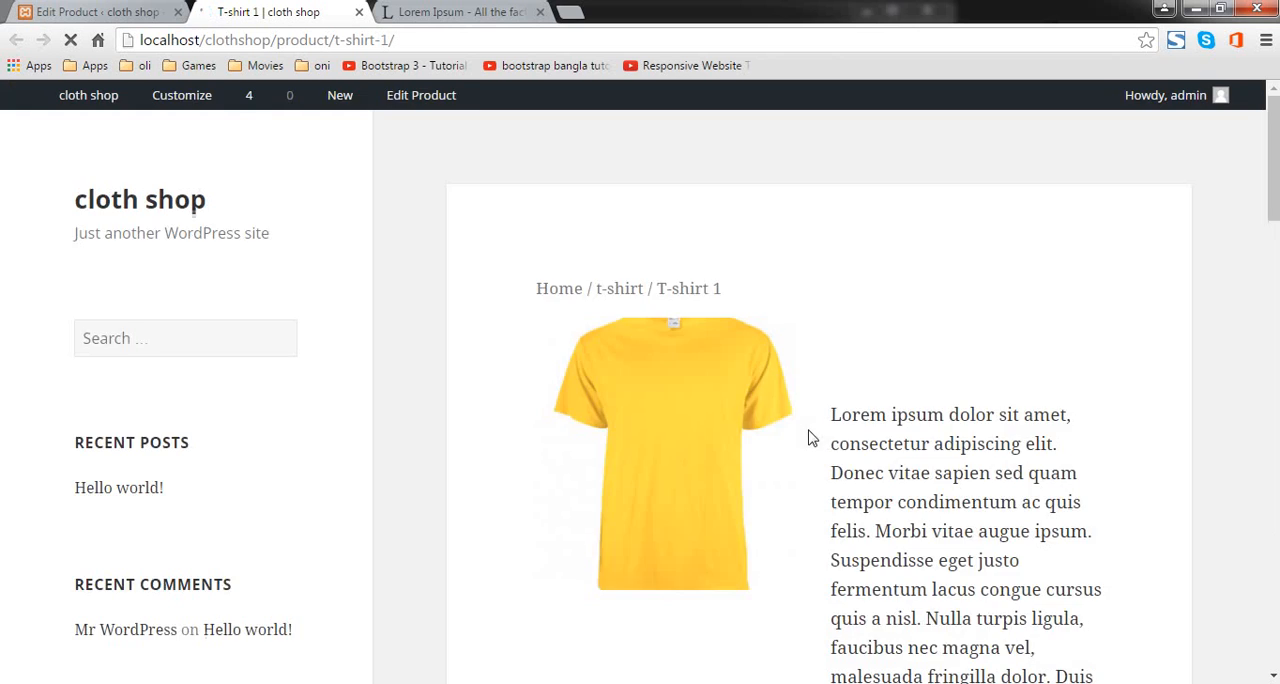
Step: Examine the category, tags and product description on the T-shirt 1 page
scroll(820, 416, "down", 6)
scroll(822, 416, "down", 3)
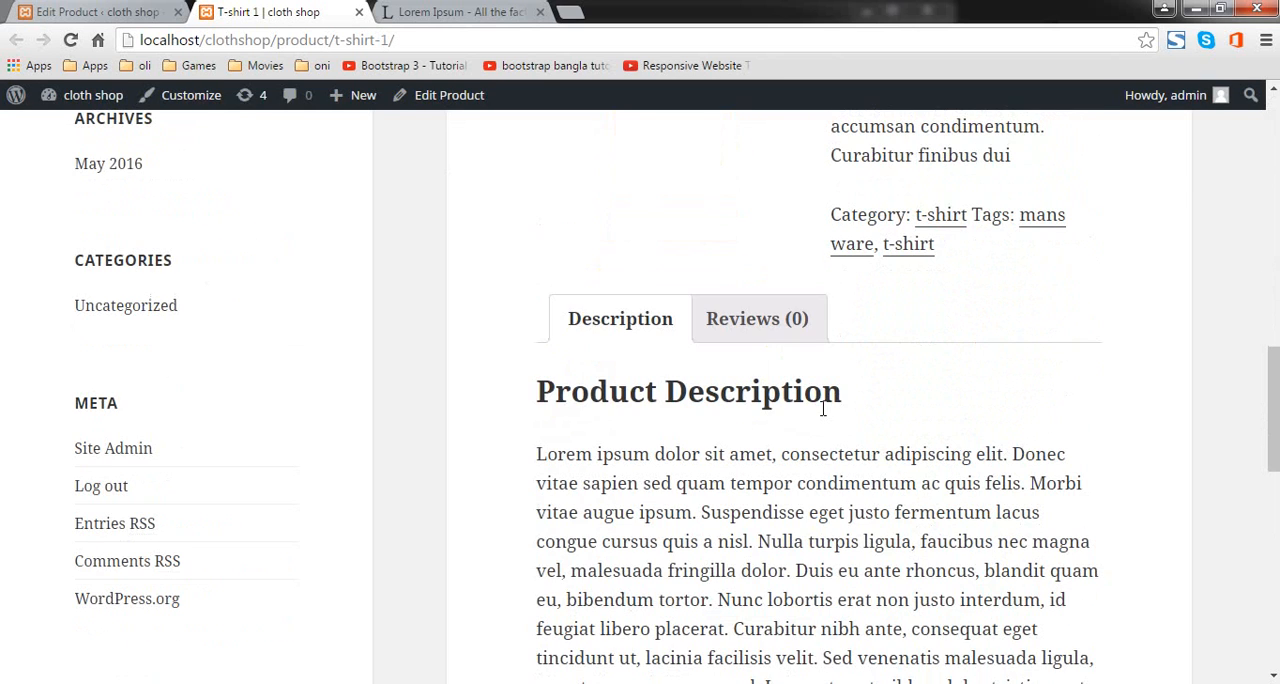
scroll(822, 410, "down", 10)
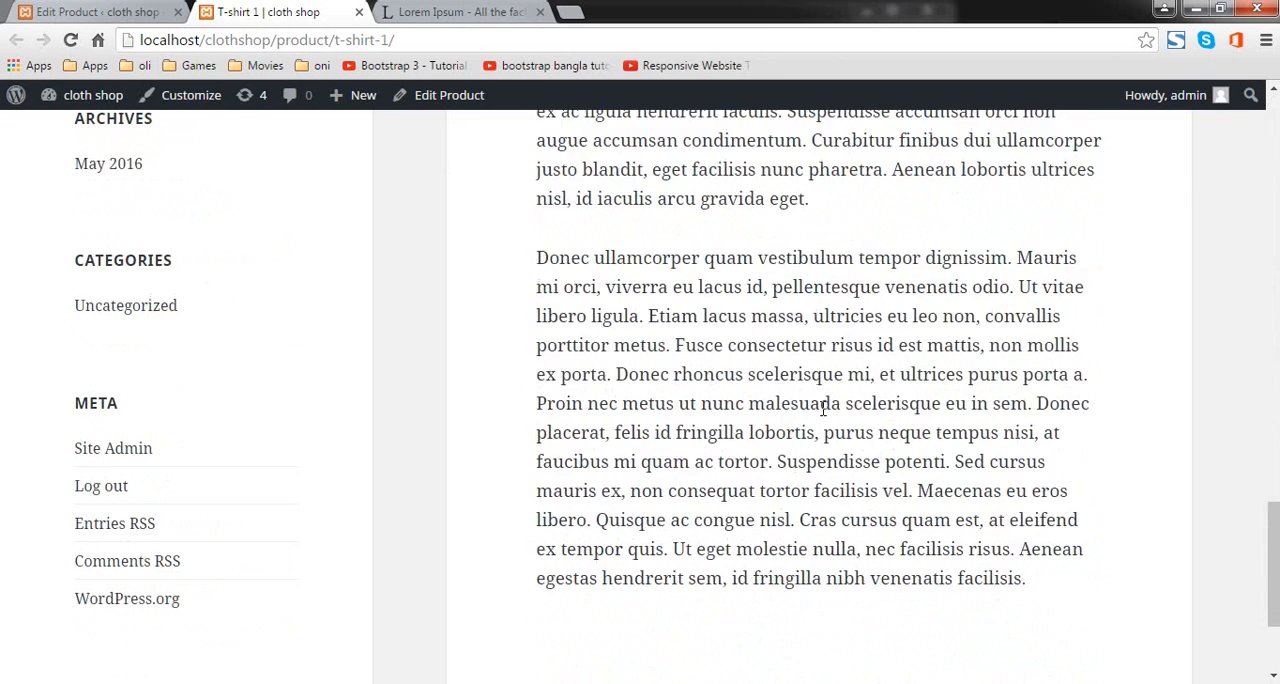
scroll(823, 414, "up", 5)
scroll(822, 416, "up", 4)
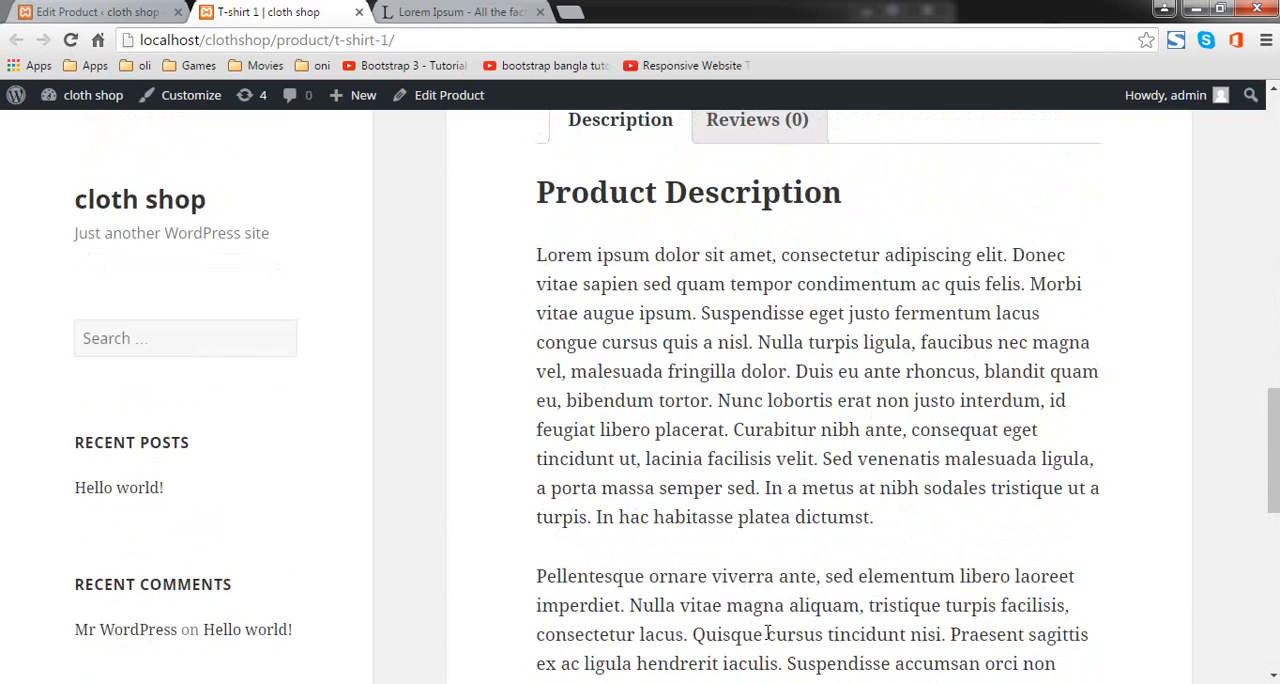
Step: Return to the T-shirt 1 product editor and set the SKU to 01
left_click(97, 12)
scroll(557, 520, "down", 10)
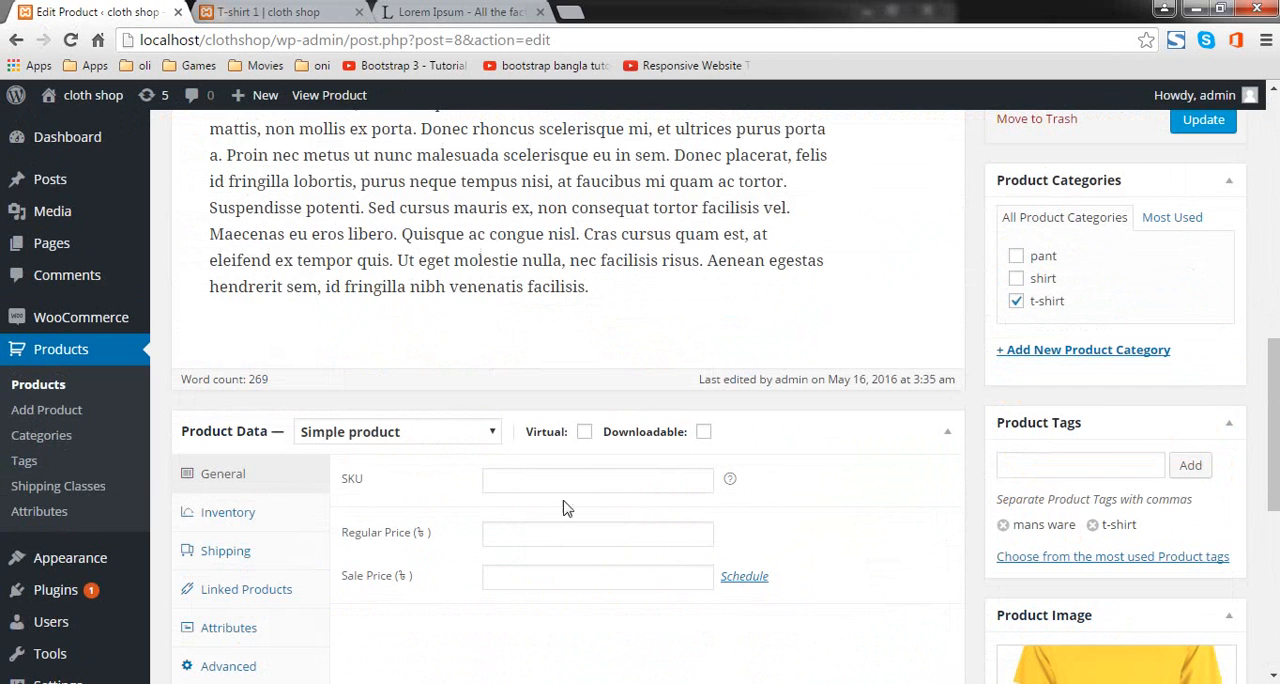
left_click(565, 477)
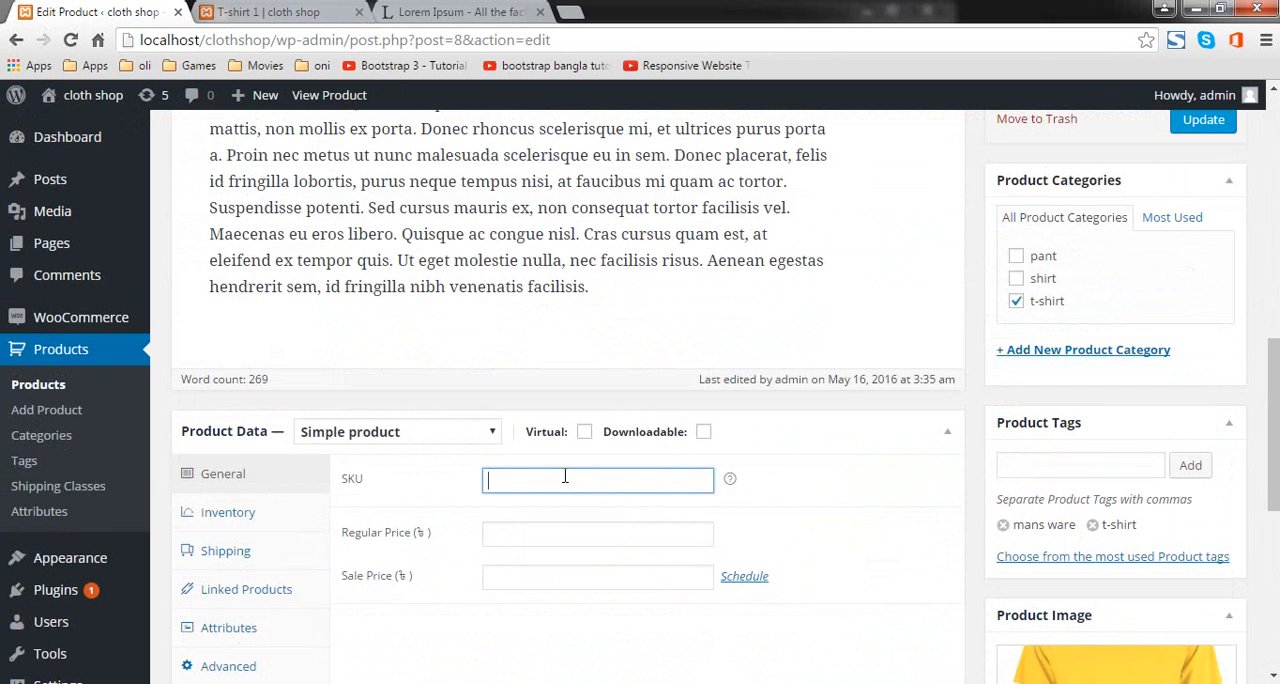
type("01")
scroll(557, 486, "down", 2)
left_click(571, 338)
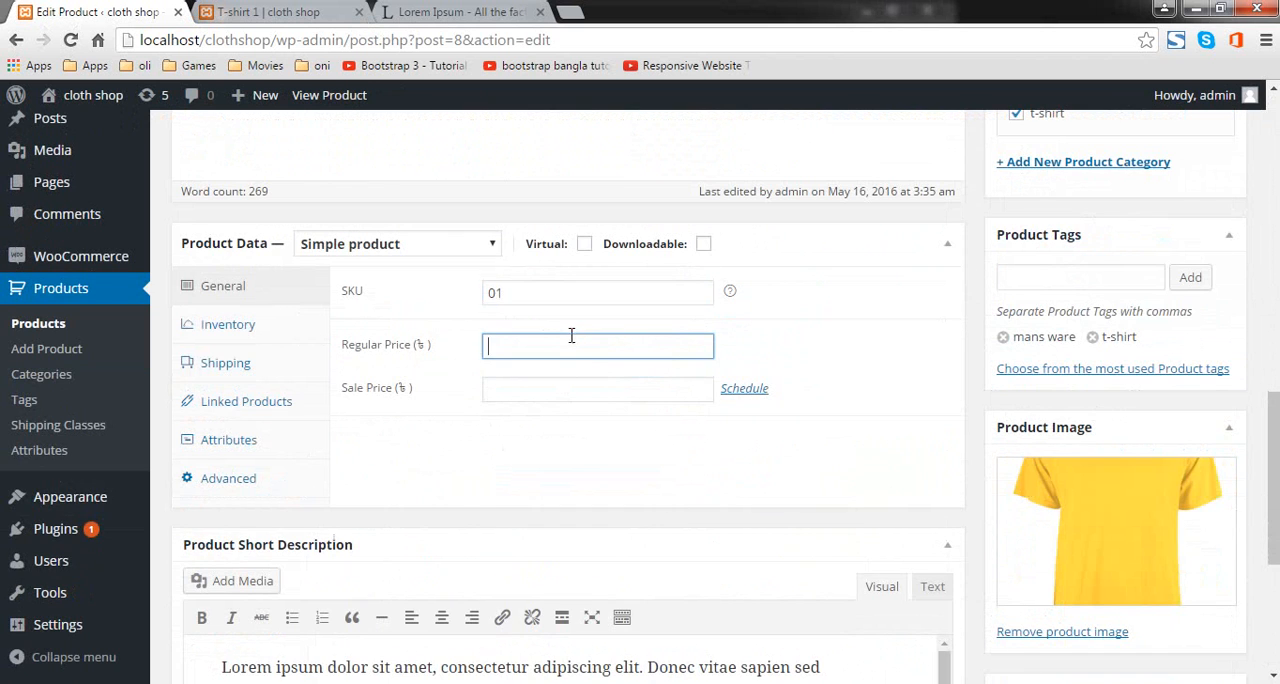
left_click(516, 300)
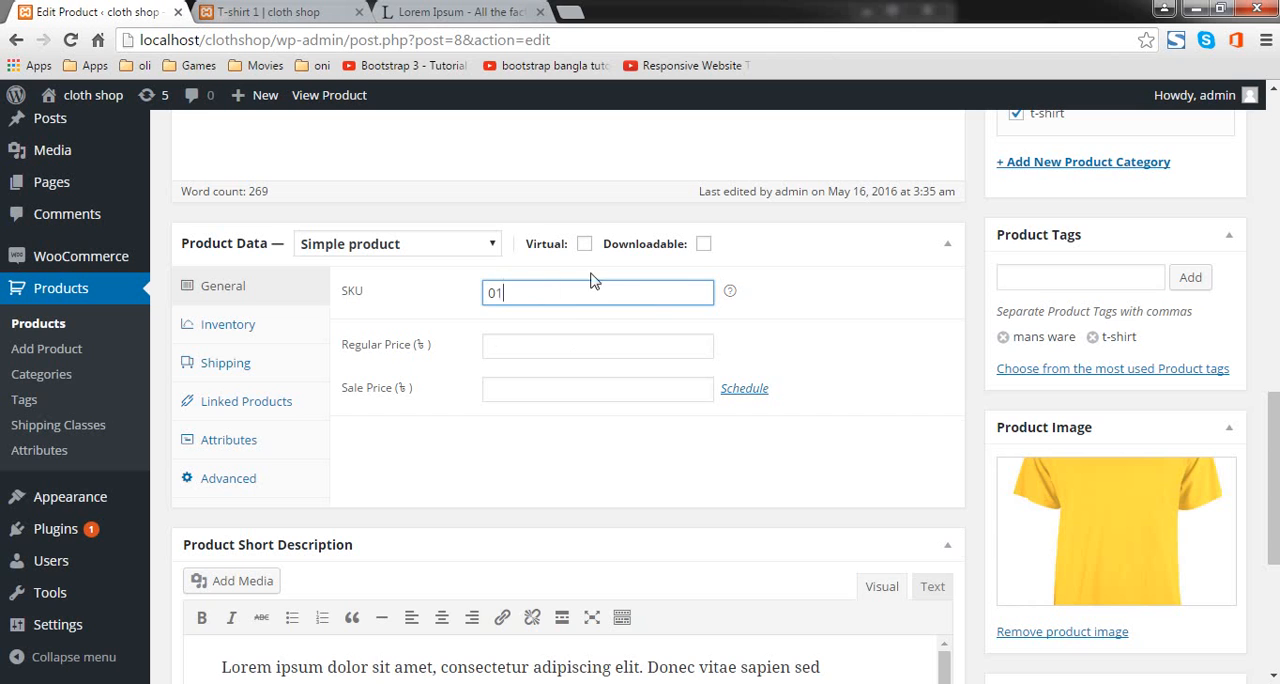
Step: Set the regular price of T-shirt 1 to 100, leave the sale price empty, and update the product
left_click(568, 343)
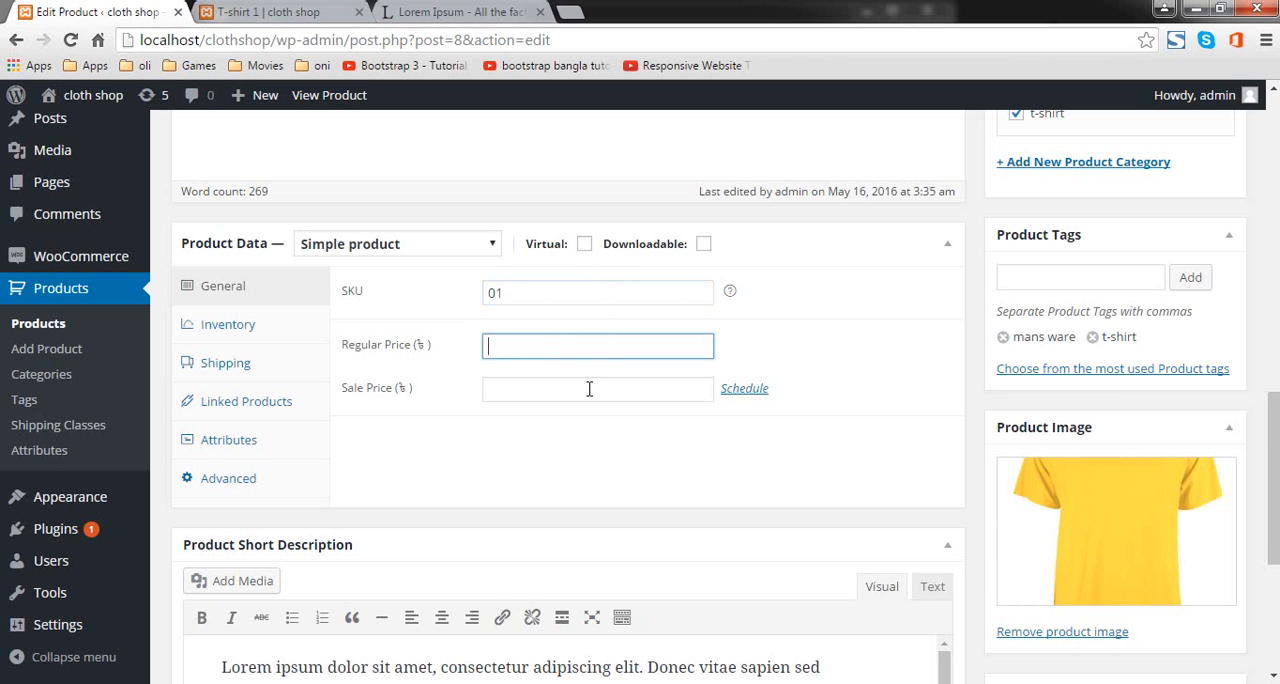
type("100")
left_click(589, 389)
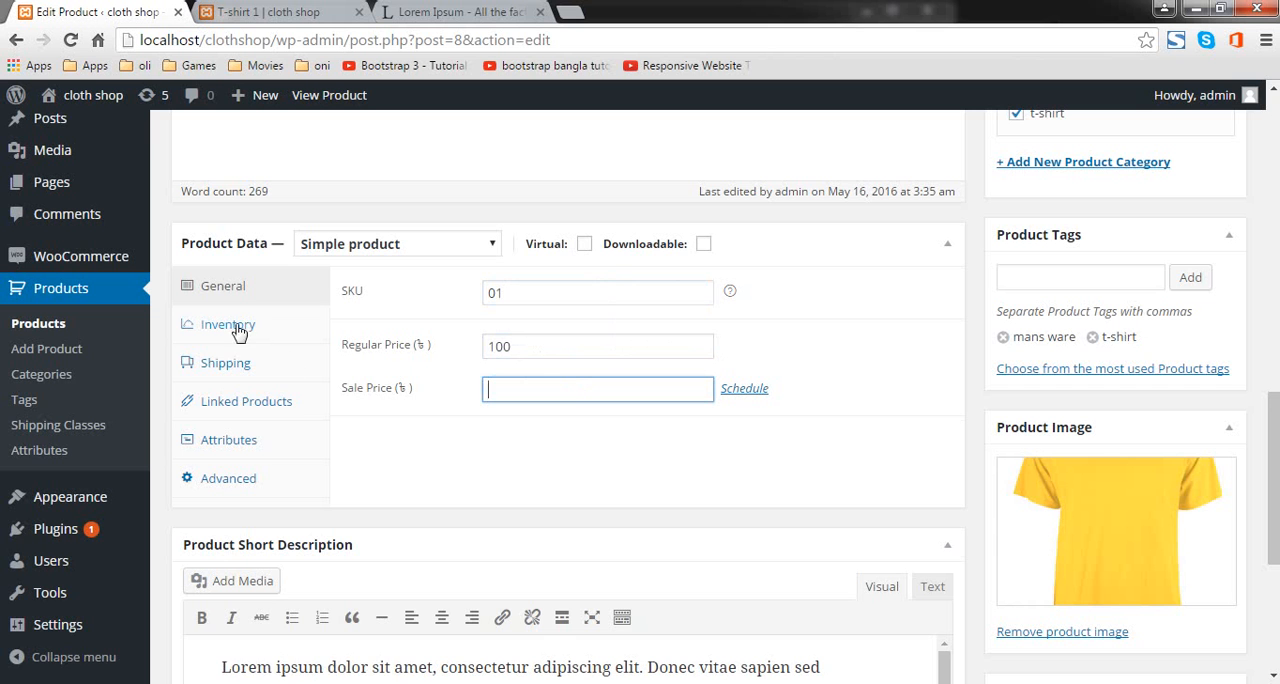
scroll(1070, 392, "up", 4)
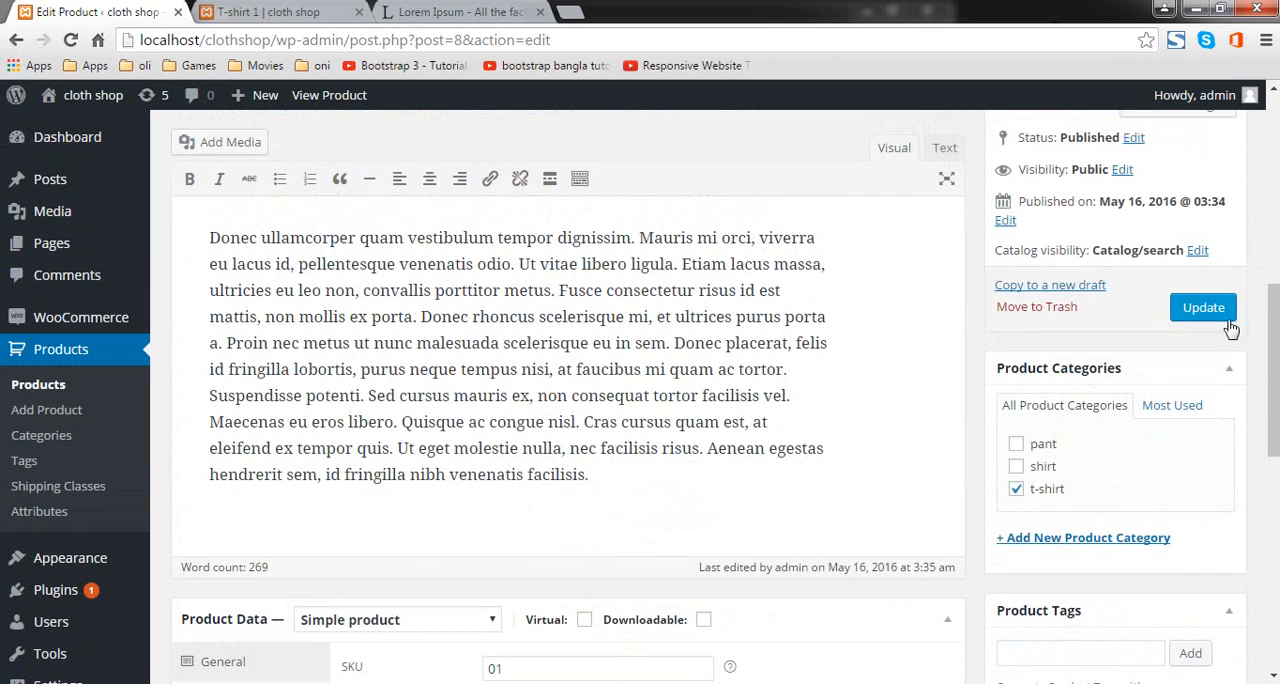
left_click(1210, 307)
Step: Reload the T-shirt 1 product page and check its purchase section and SKU
left_click(262, 12)
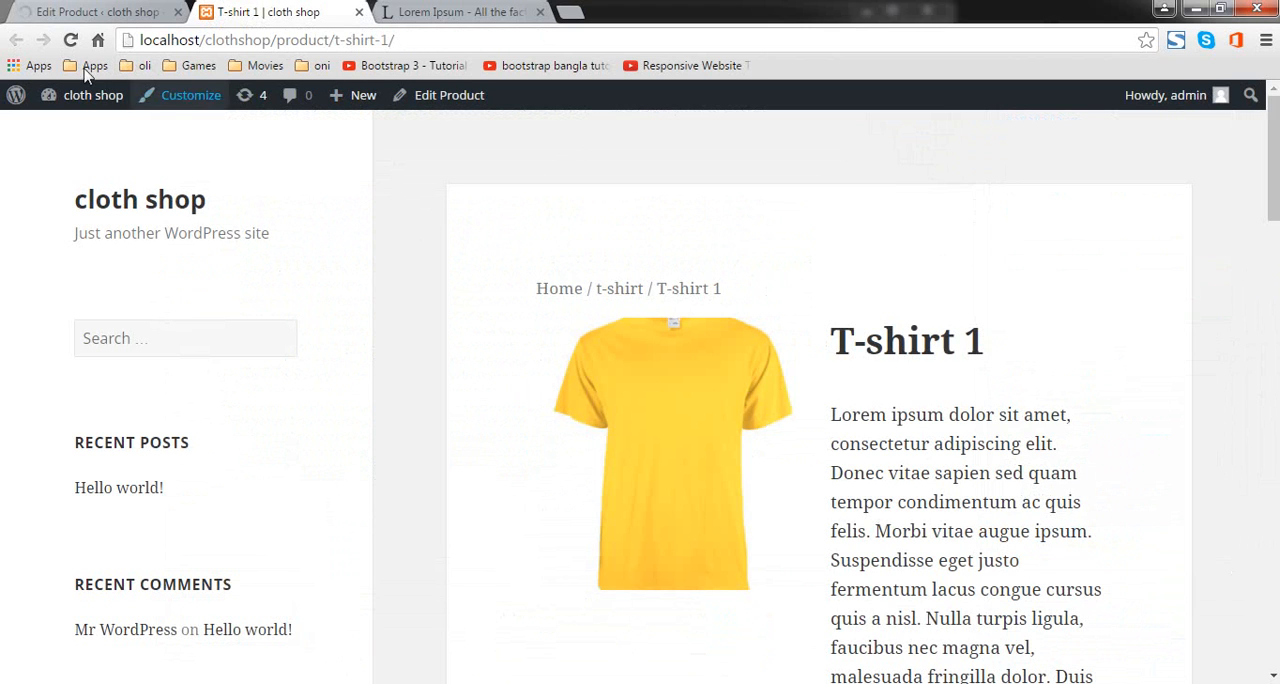
left_click(68, 42)
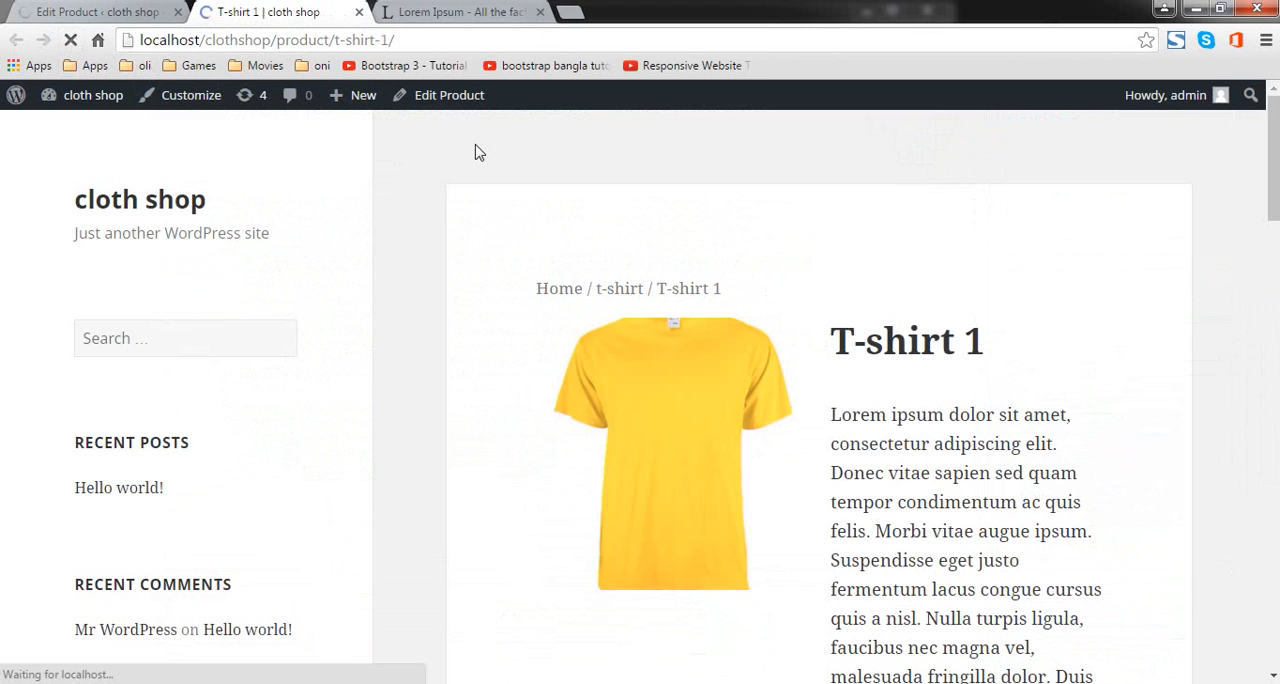
scroll(517, 200, "down", 6)
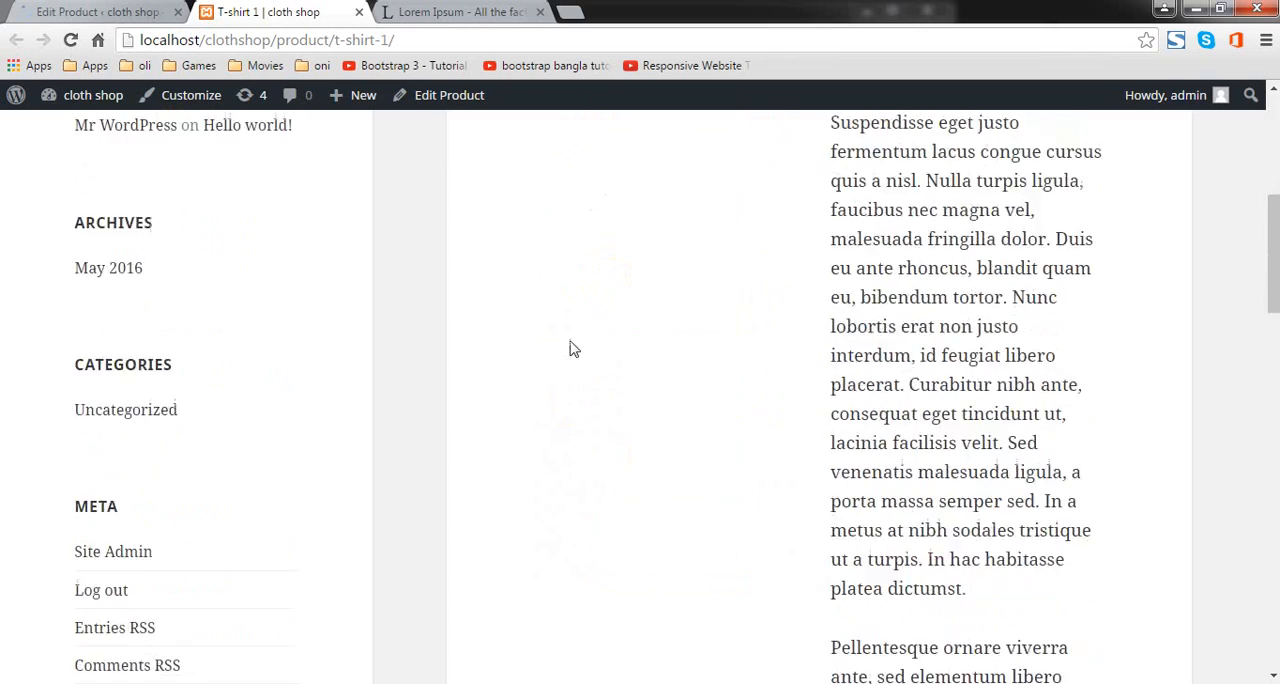
scroll(1094, 354, "up", 3)
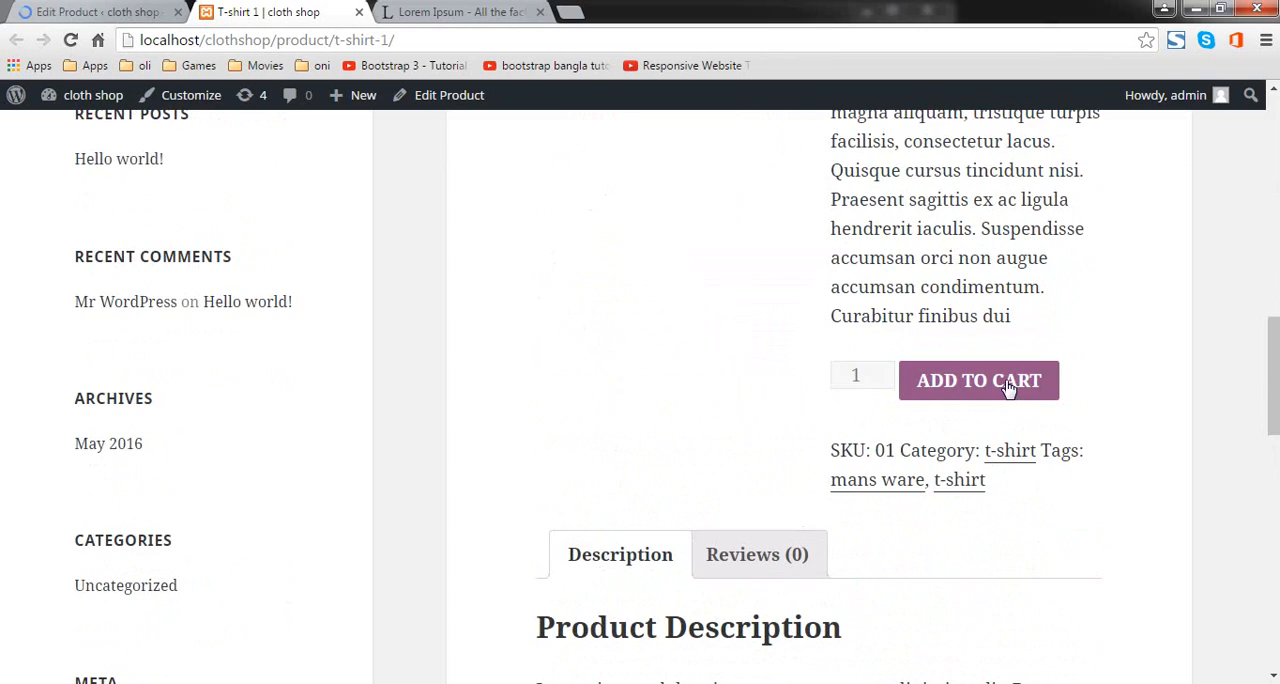
Step: Go back to the T-shirt 1 editor and review the product's inventory settings and available stock status options
left_click(28, 10)
scroll(527, 343, "down", 5)
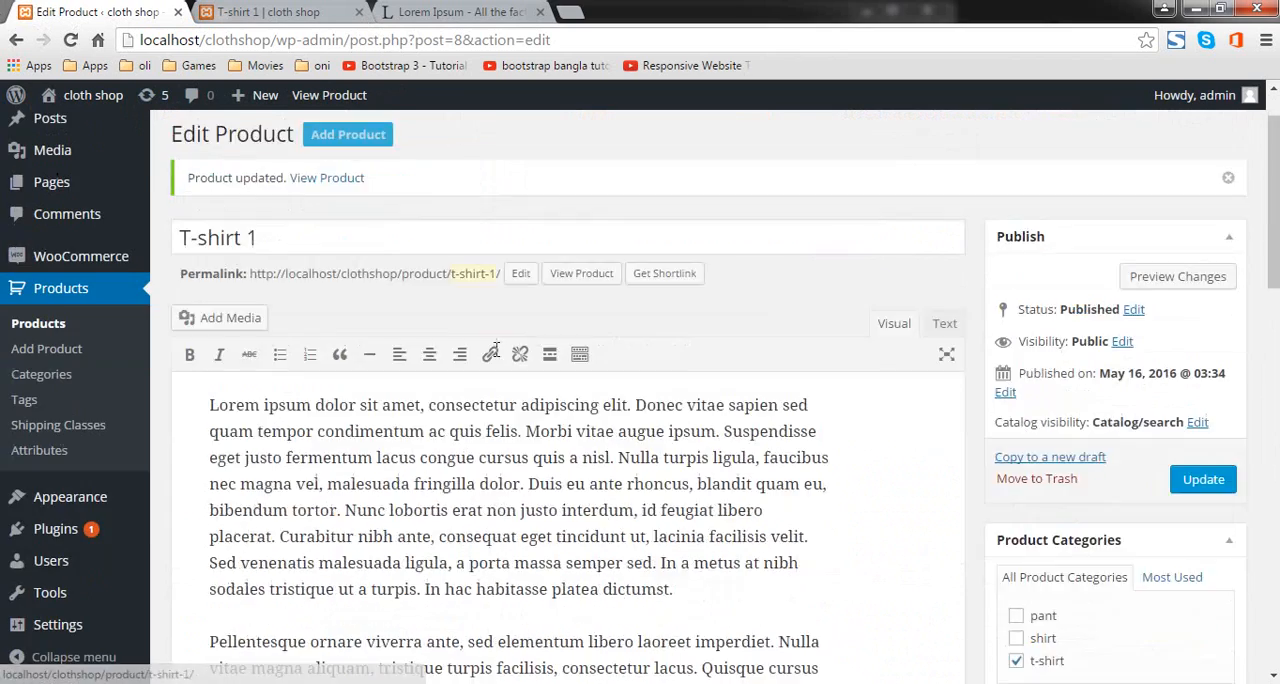
scroll(528, 335, "down", 10)
scroll(300, 340, "up", 4)
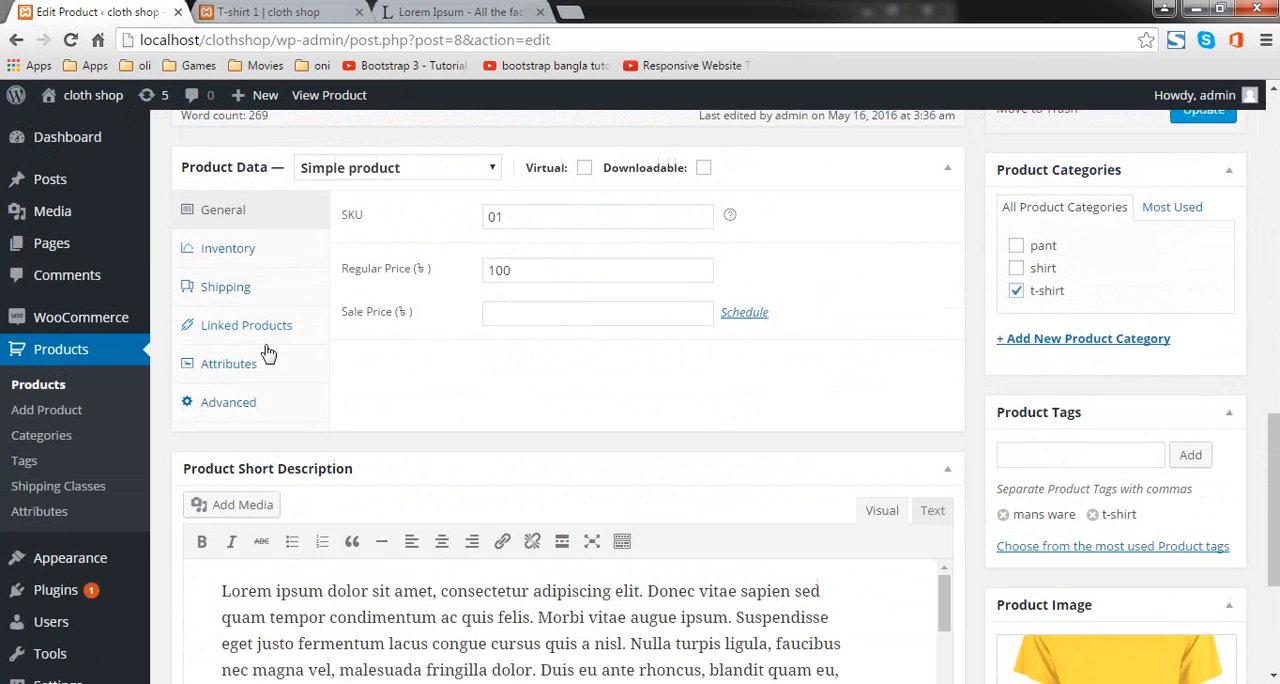
left_click(258, 257)
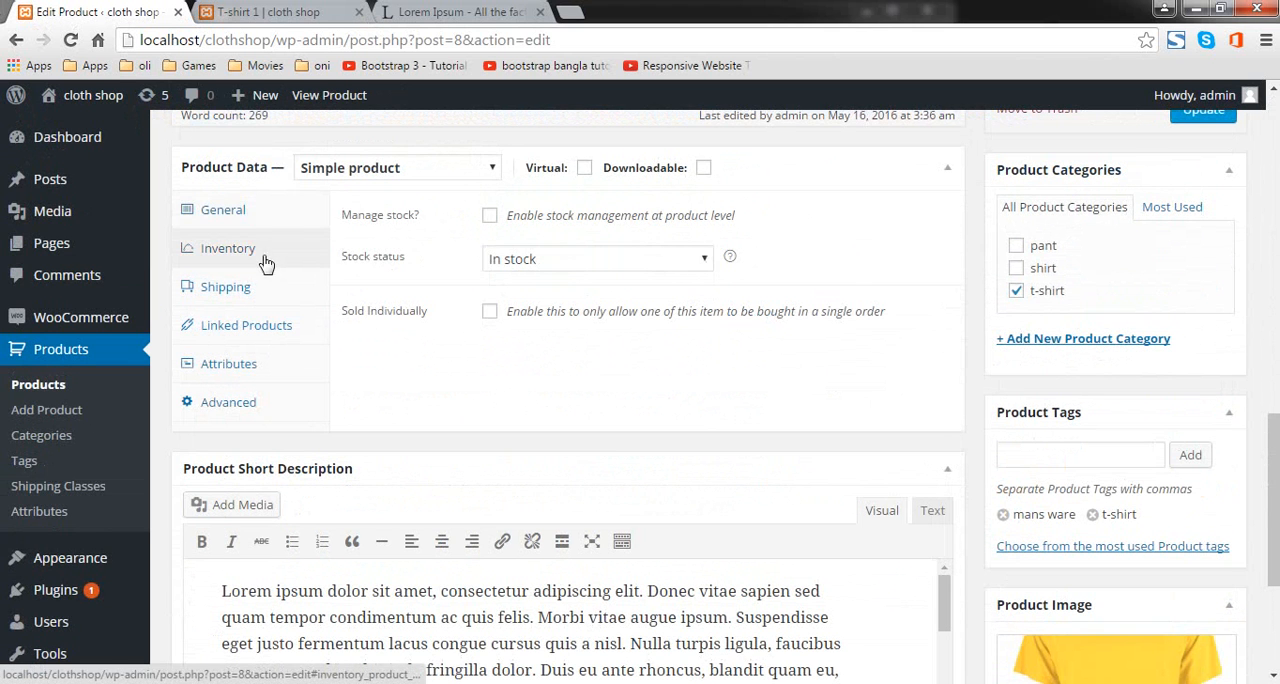
left_click(634, 256)
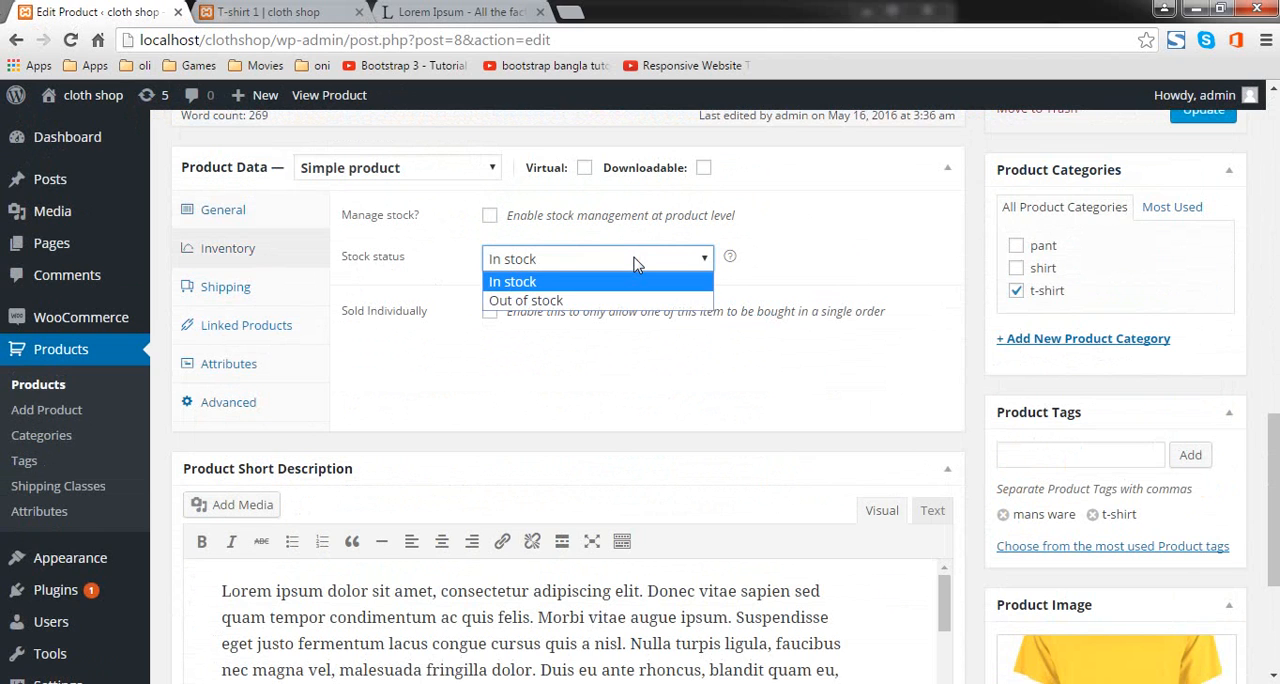
left_click(634, 260)
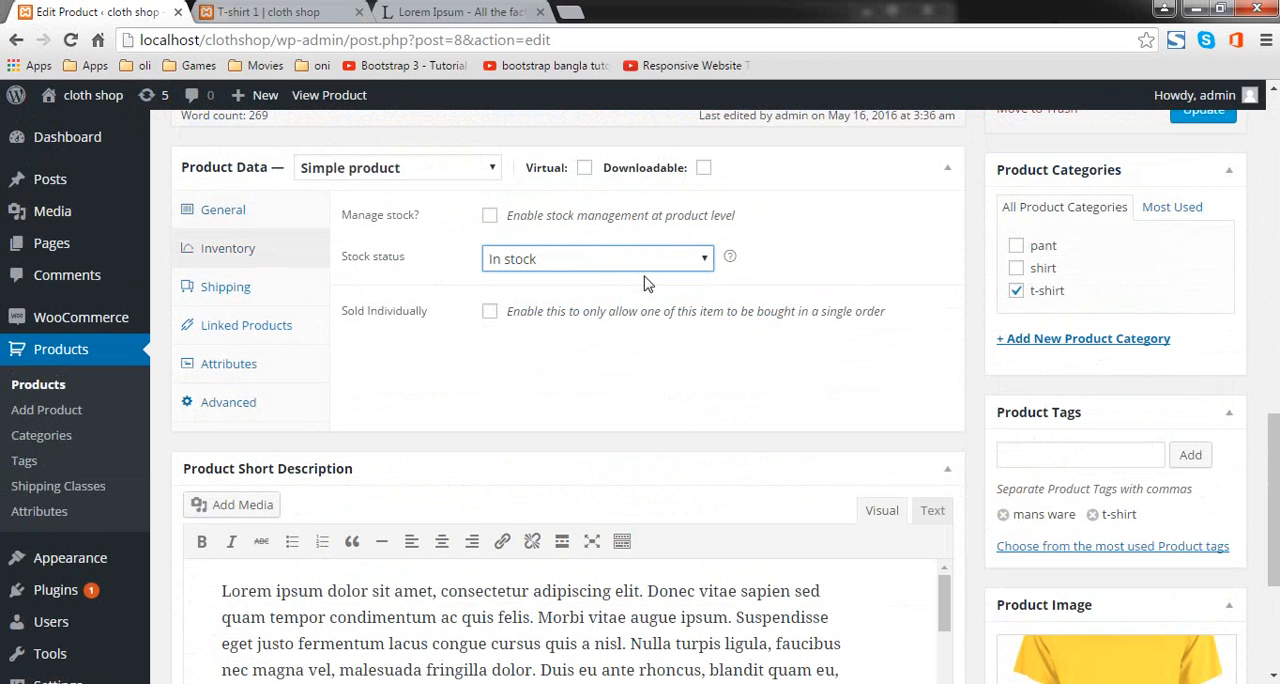
Step: Review the product's shipping settings for weight, dimensions and shipping class
left_click(226, 287)
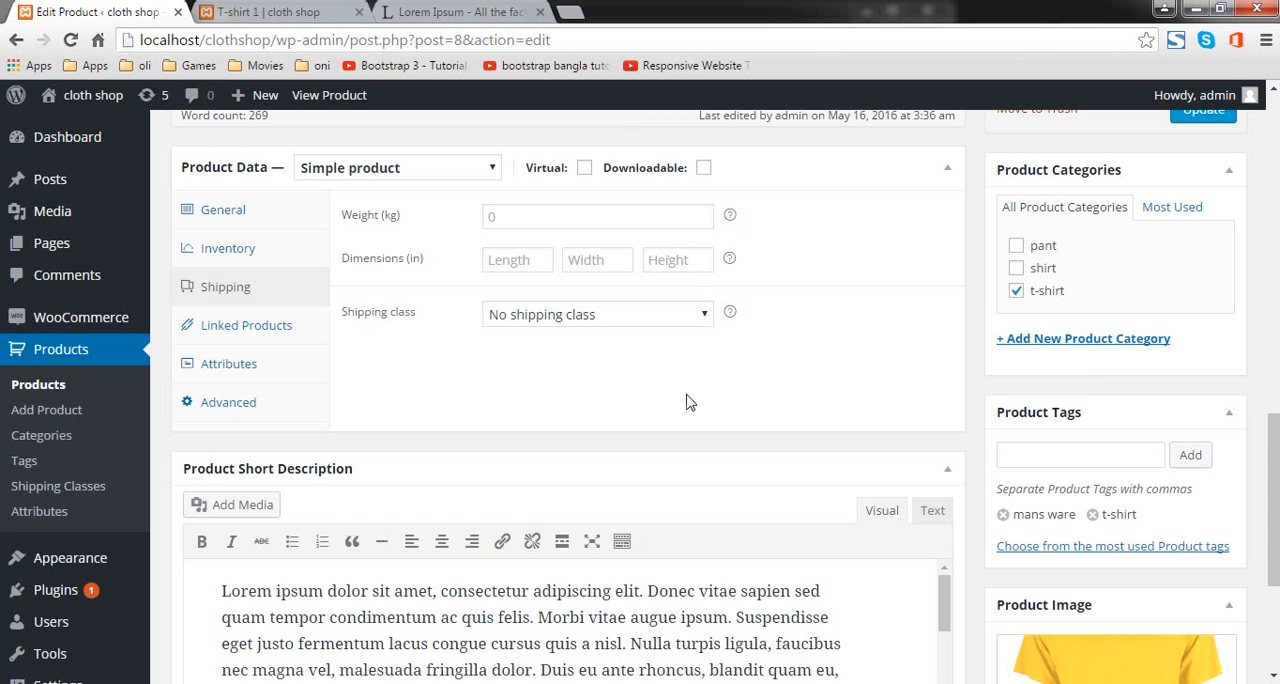
left_click(647, 322)
left_click(644, 324)
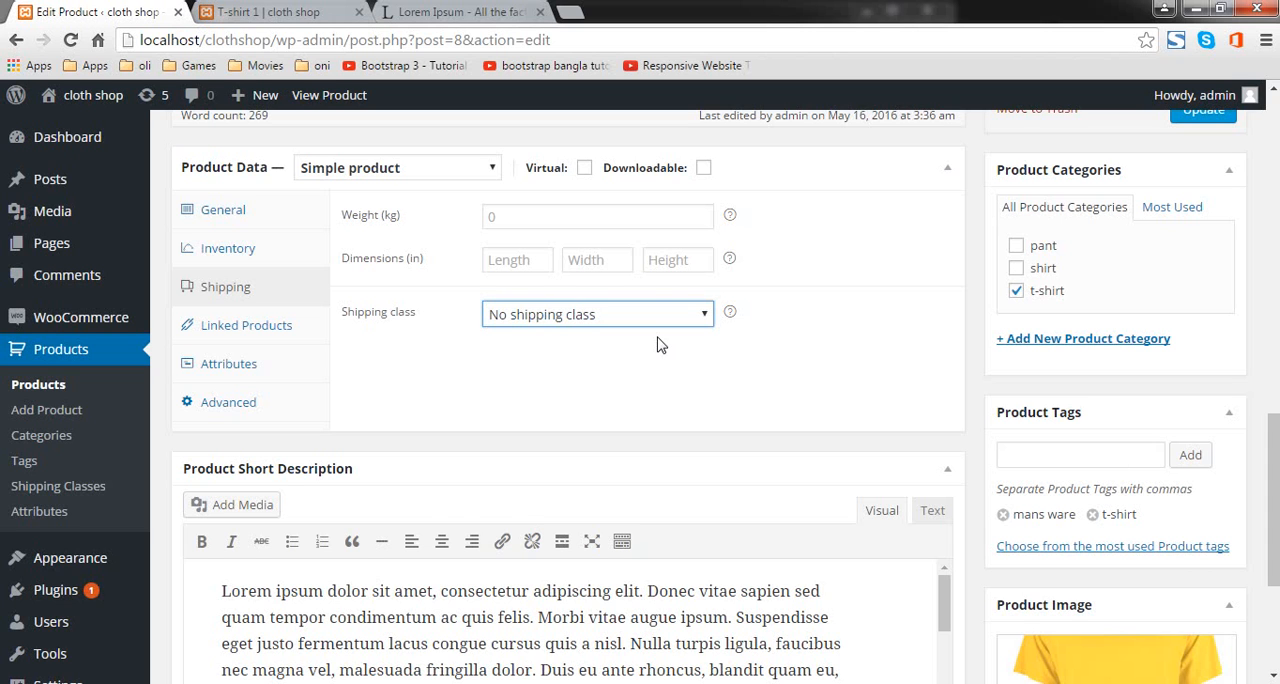
Step: Look through the product's attribute and advanced settings, and update T-shirt 1
left_click(242, 367)
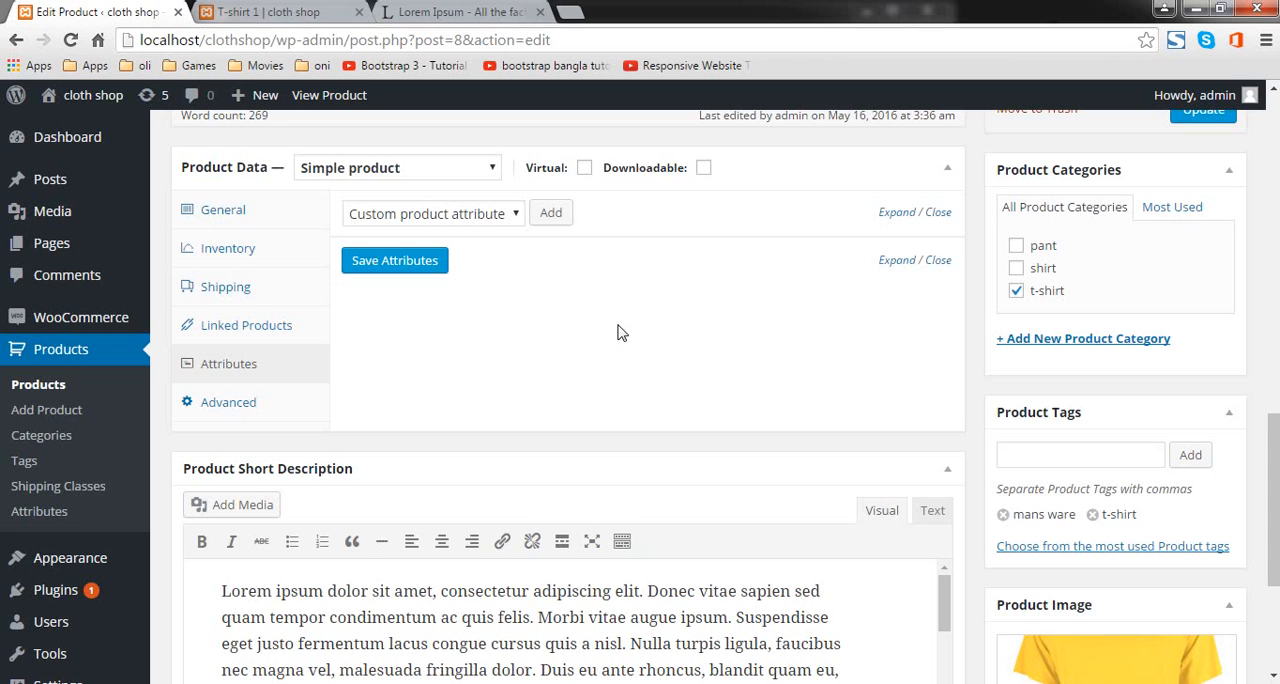
left_click(252, 404)
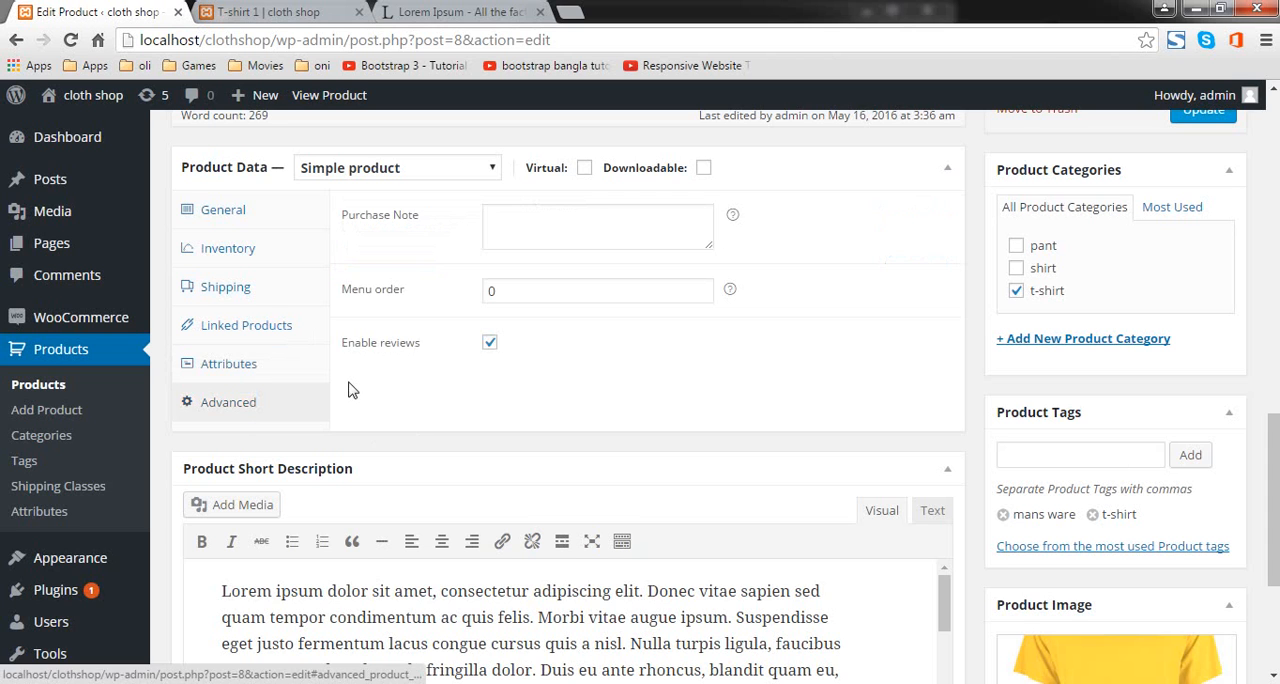
left_click(278, 368)
scroll(877, 452, "up", 2)
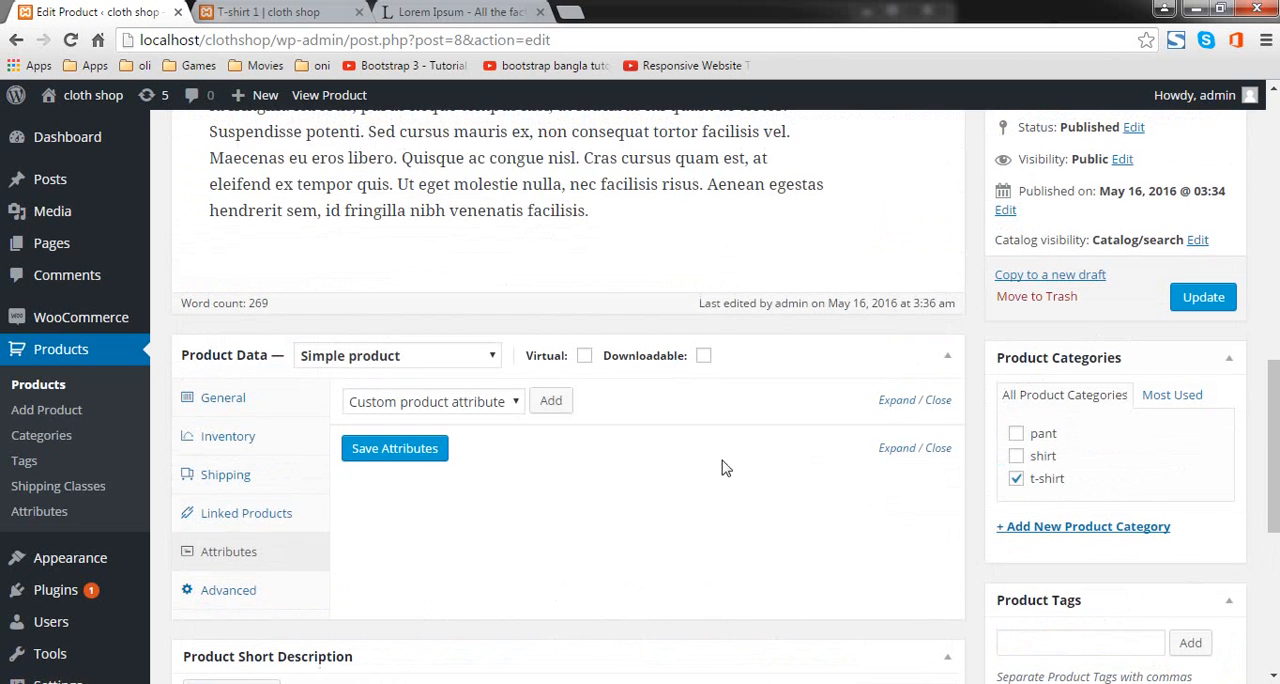
scroll(1150, 330, "down", 3)
scroll(1211, 298, "up", 2)
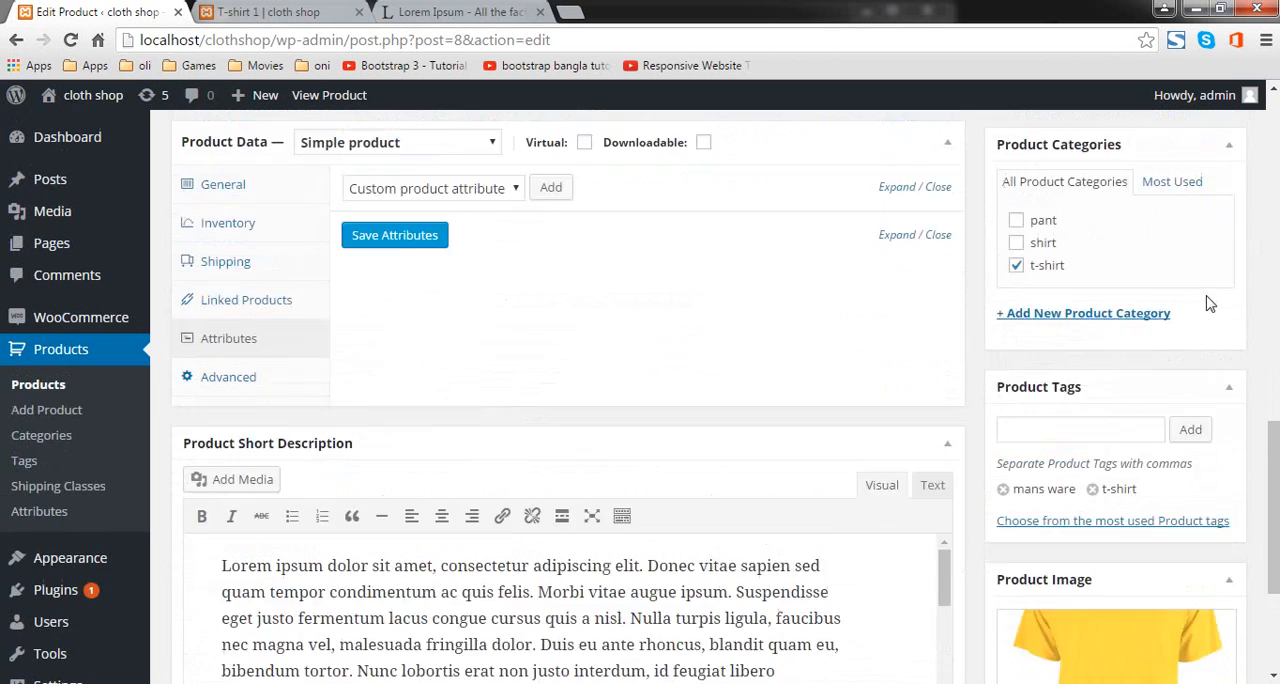
left_click(1203, 205)
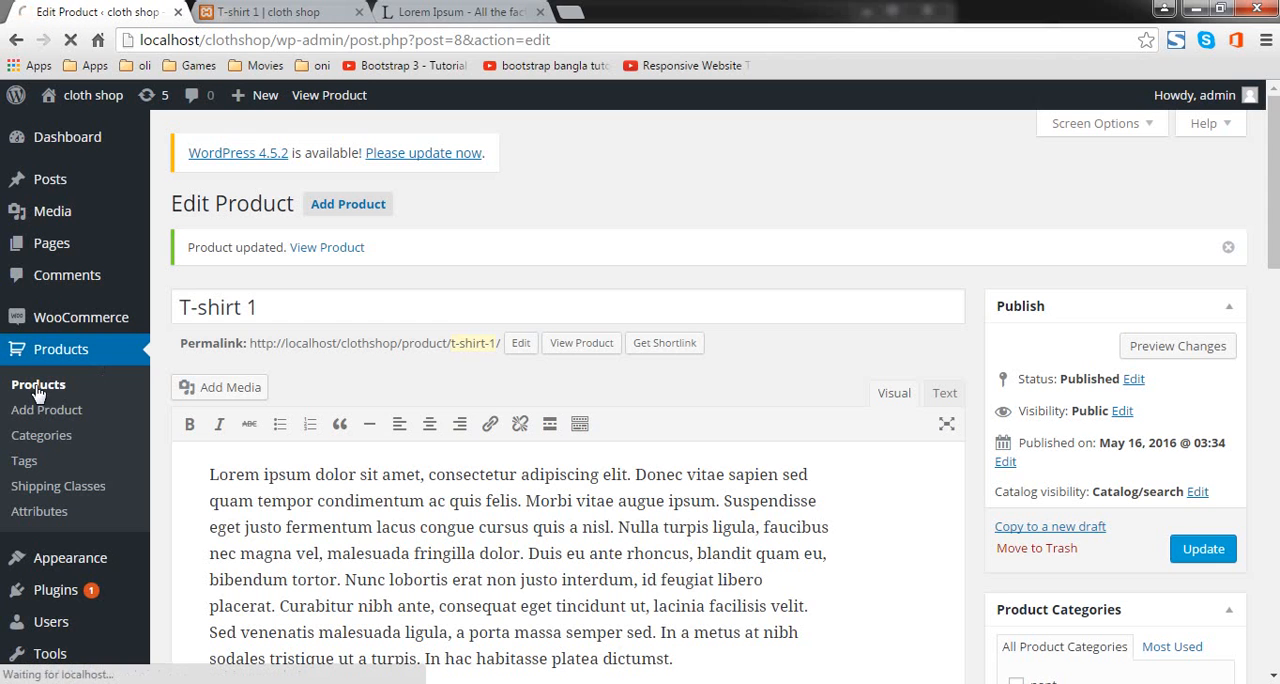
Step: View the list of all products and open the shipping classes page
left_click(76, 389)
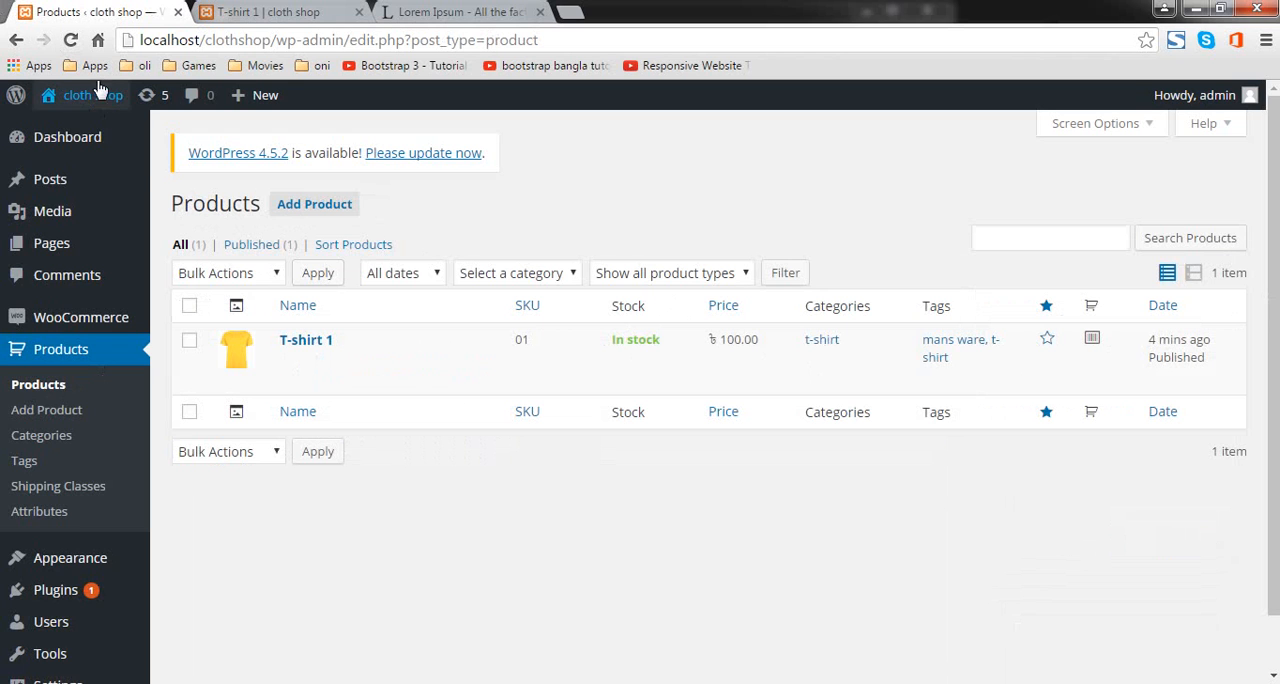
left_click(44, 496)
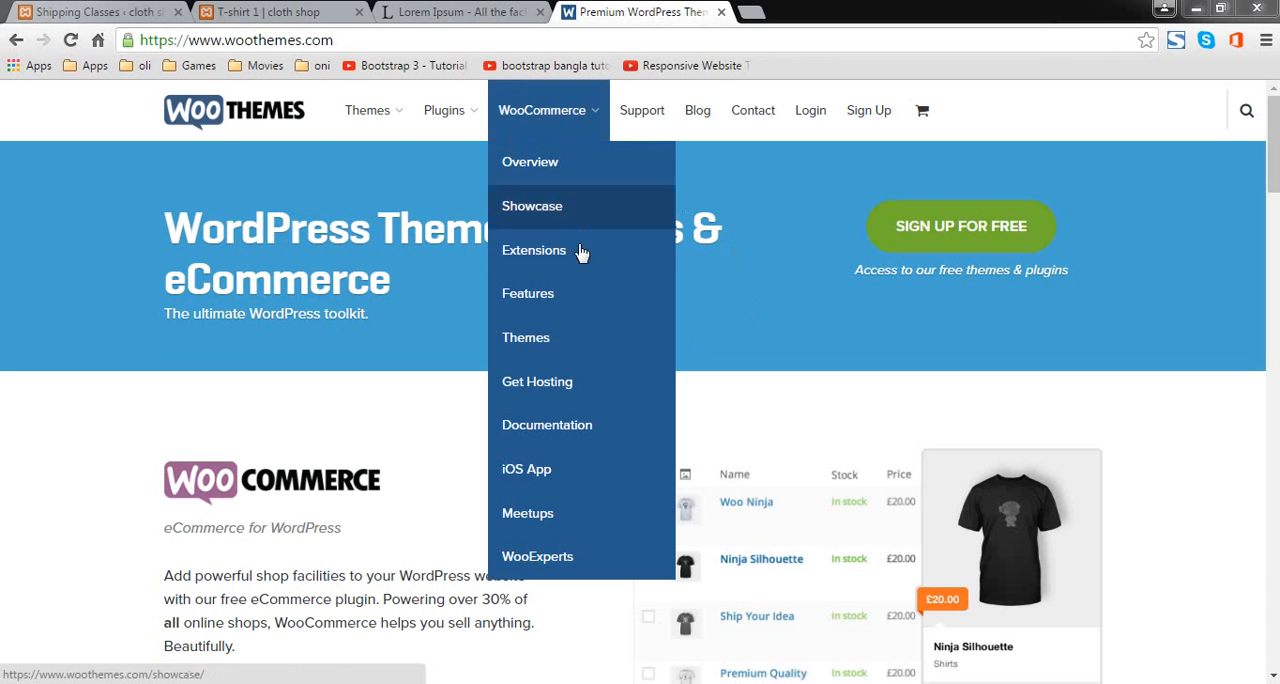
Step: Open the WooCommerce themes category on the WooThemes website
mouse_move(545, 112)
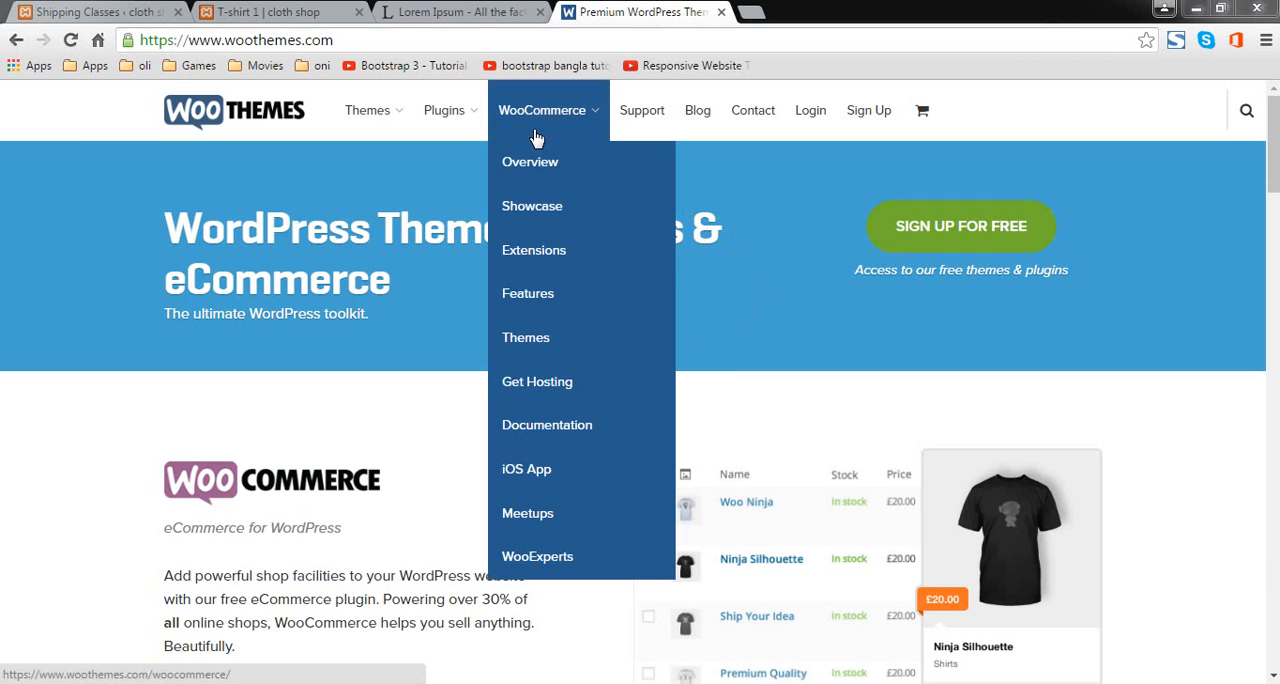
left_click(584, 356)
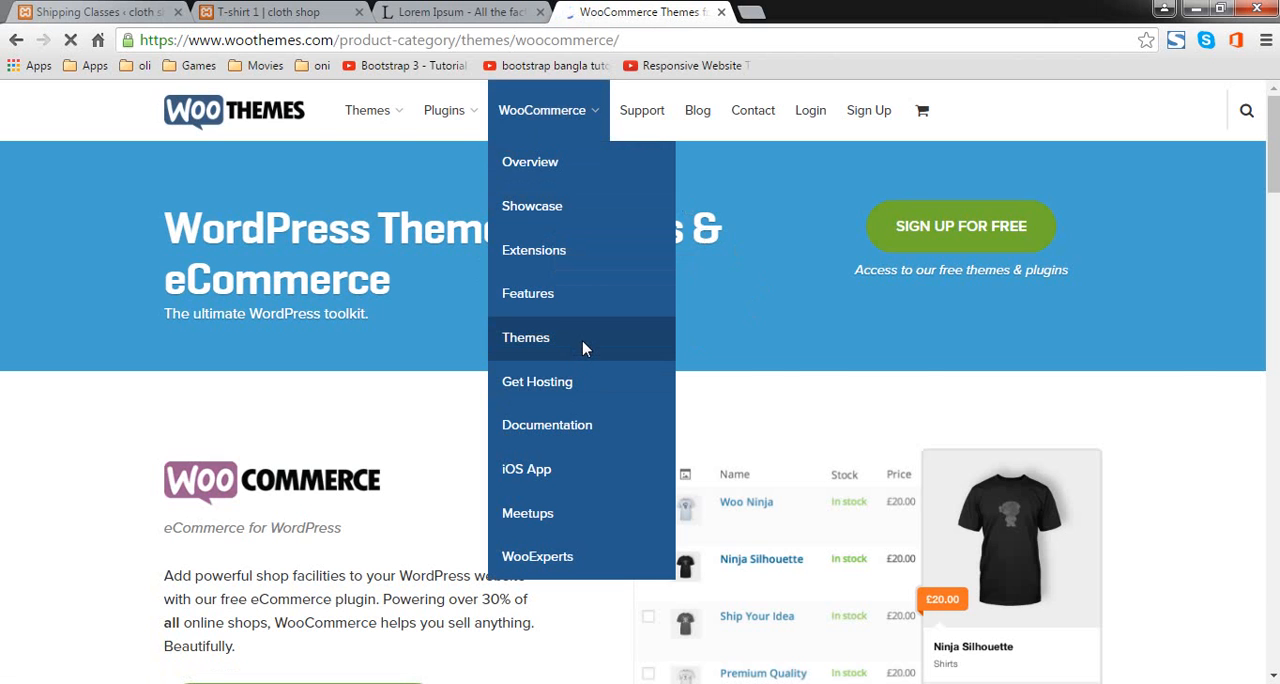
Step: Return to the cloth shop admin and open the page for adding new themes
left_click(120, 10)
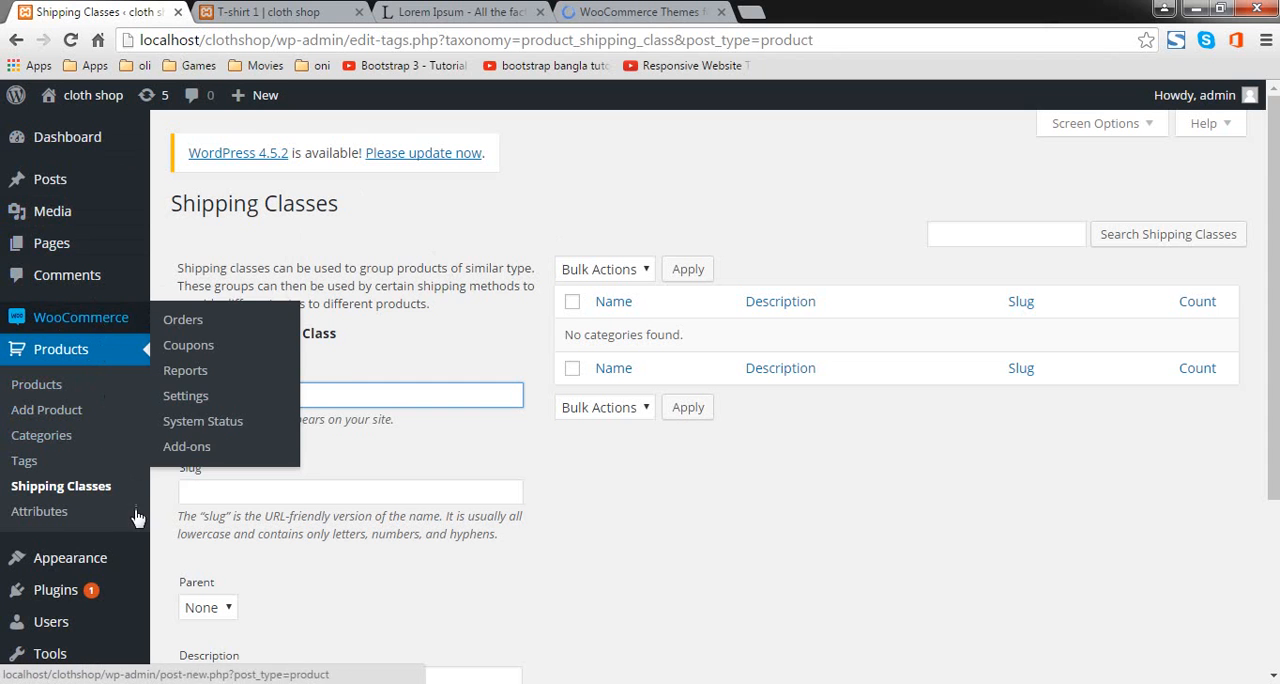
left_click(94, 558)
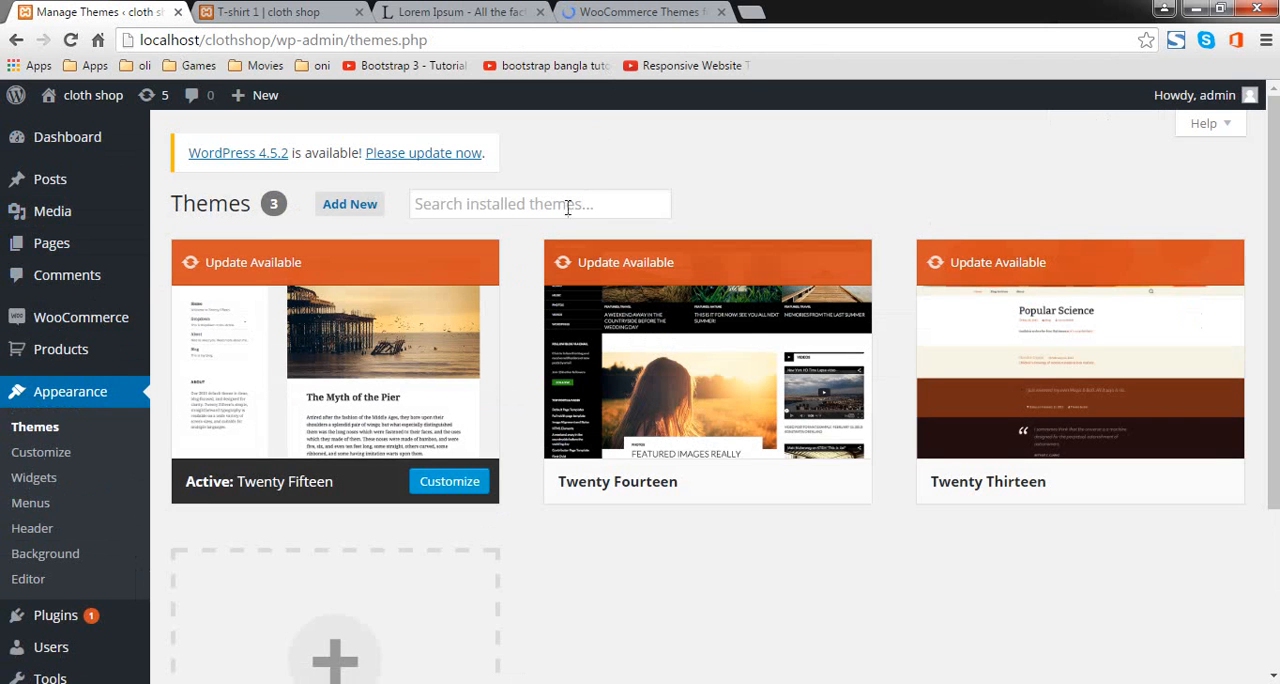
left_click(362, 208)
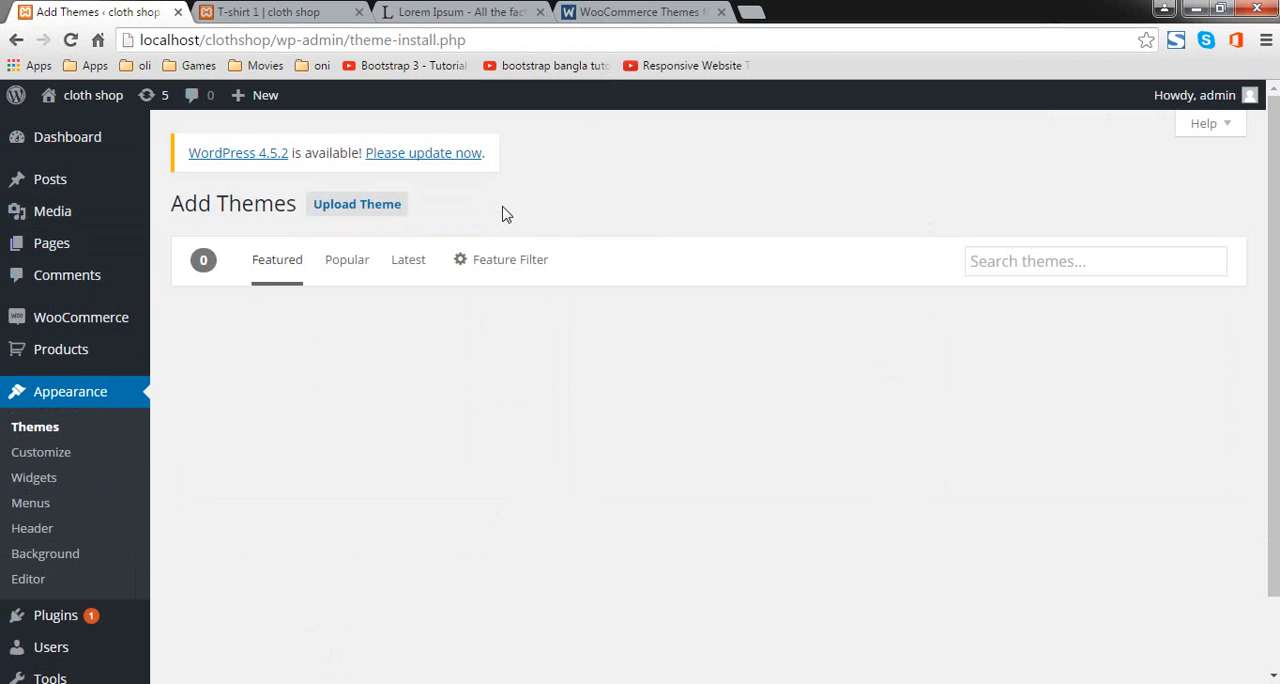
Step: Display the theme feature filters and examine the color, layout, feature and subject options
left_click(530, 259)
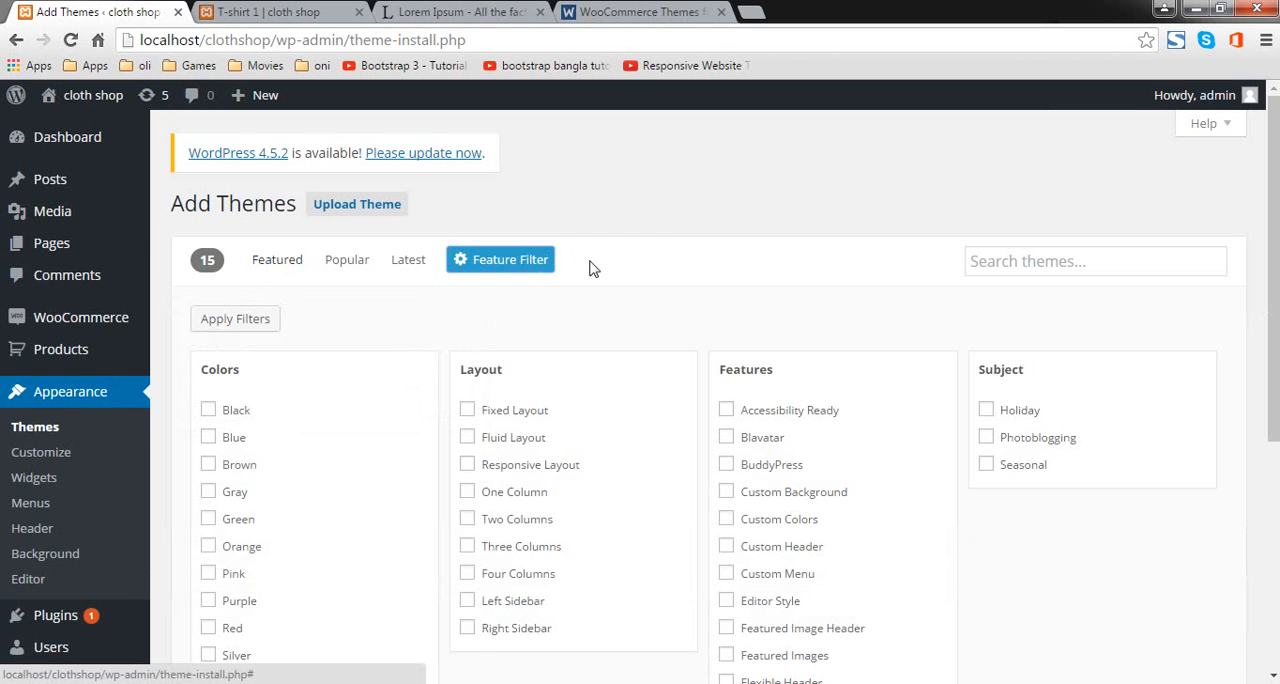
scroll(711, 363, "down", 4)
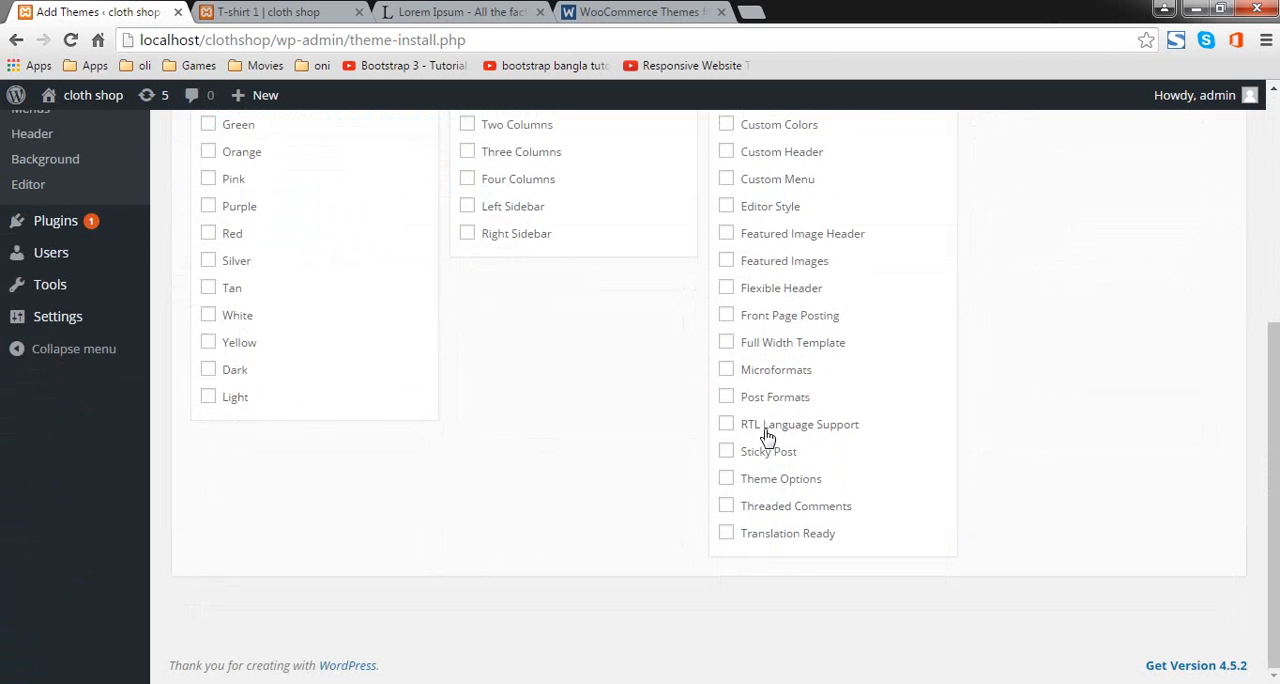
Step: Finish reviewing the theme feature filters and search the theme directory for "woo themes"
scroll(767, 437, "up", 2)
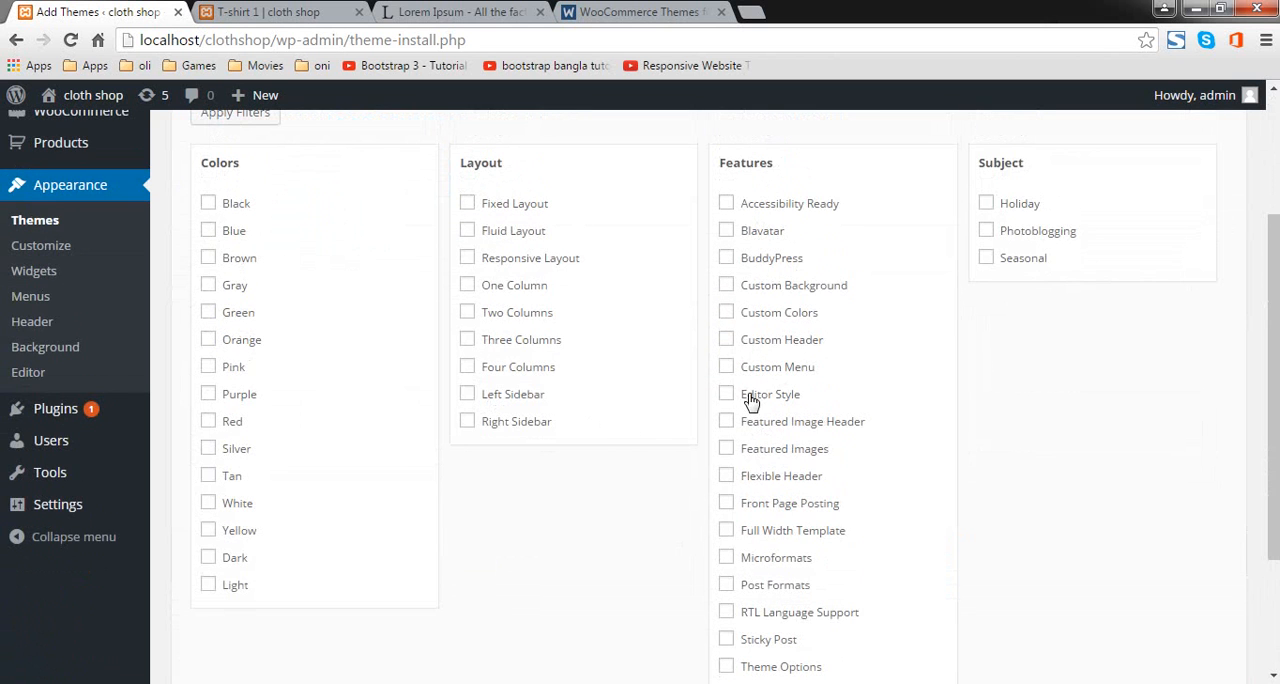
scroll(790, 450, "down", 1)
scroll(777, 395, "up", 2)
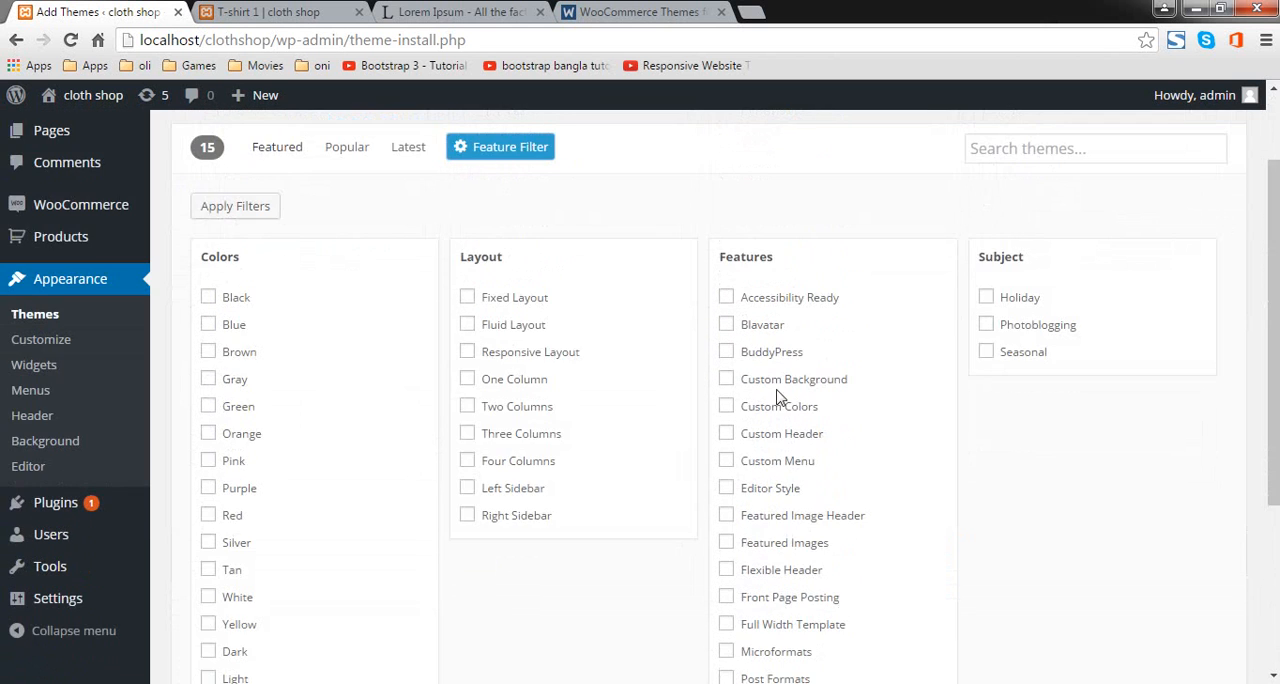
scroll(752, 365, "down", 2)
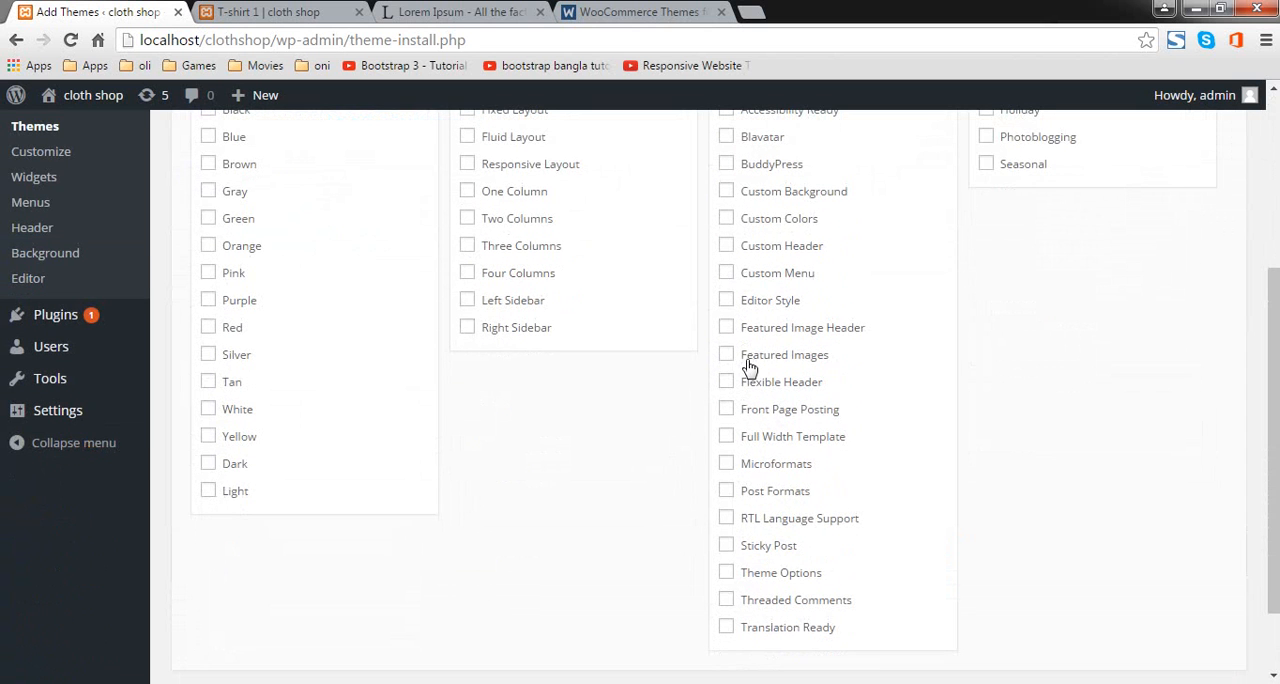
scroll(745, 647, "down", 1)
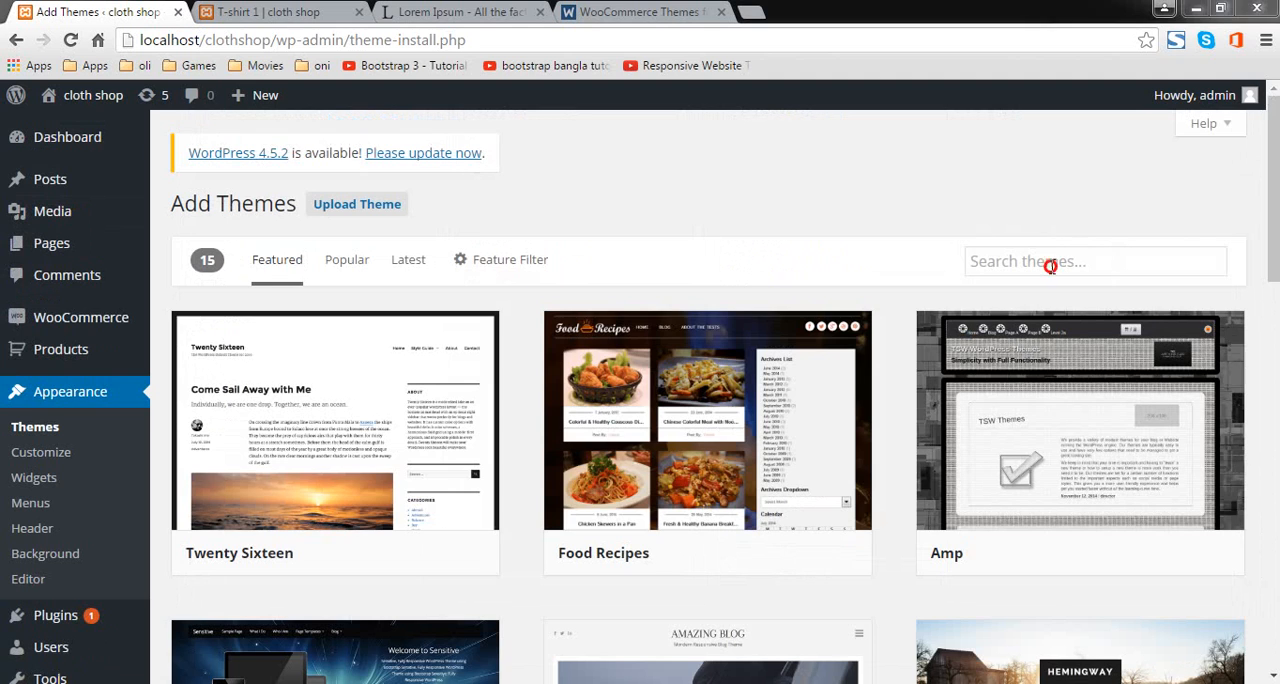
left_click(1047, 266)
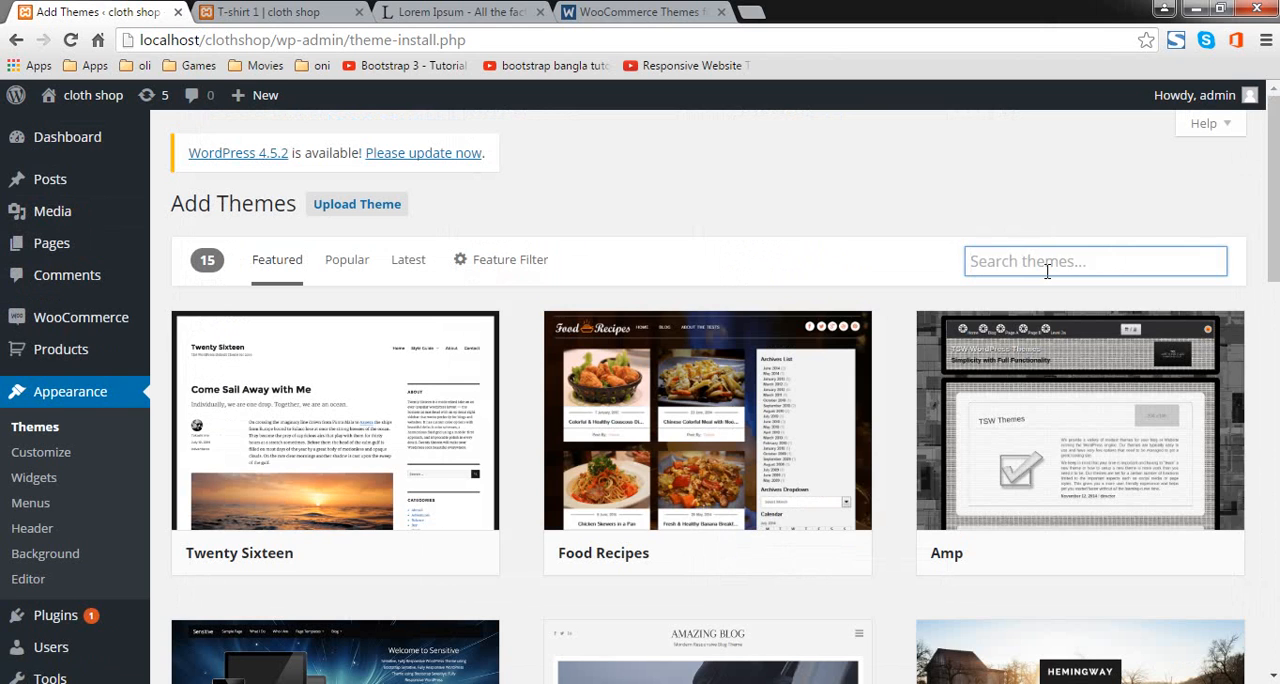
type("W")
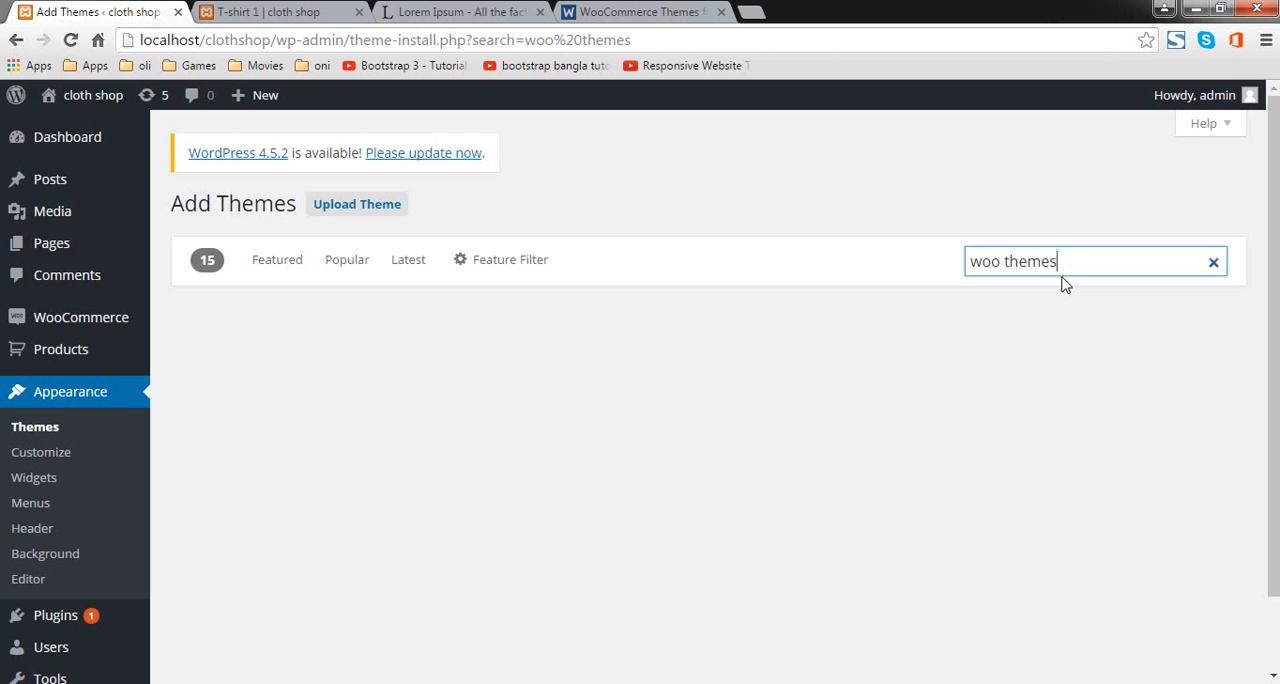
Step: Switch to the WooThemes website and open its WooCommerce themes category
left_click(665, 10)
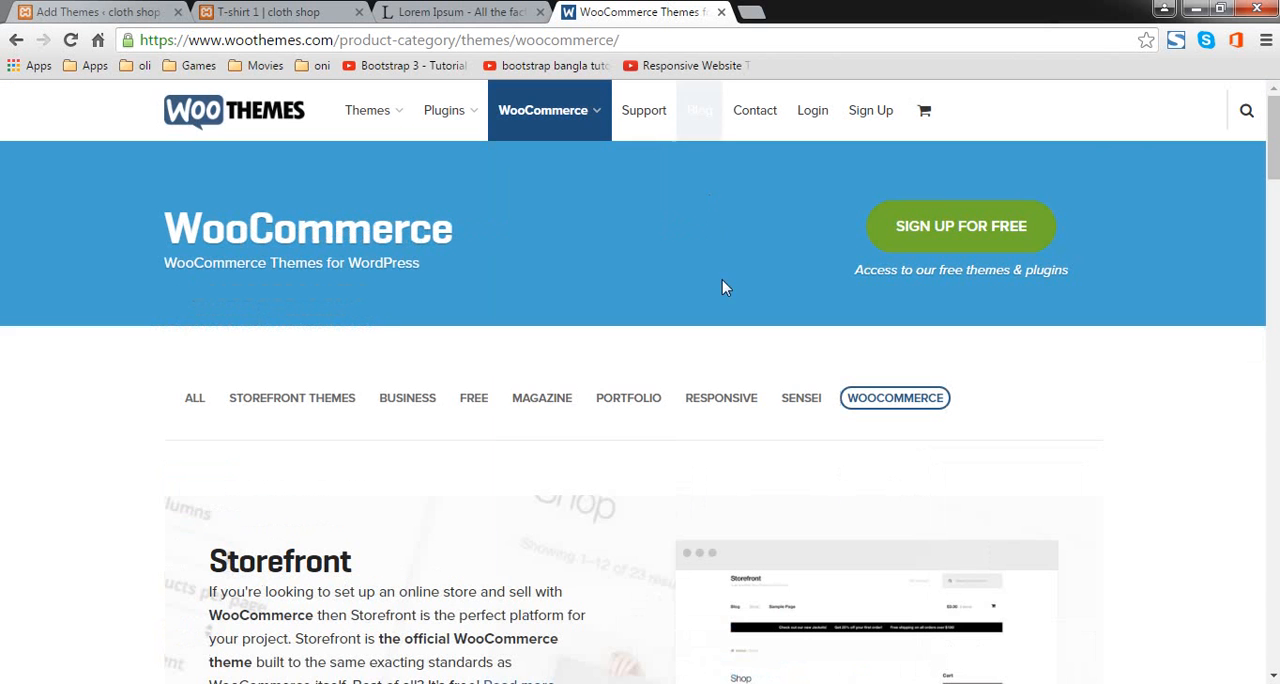
mouse_move(587, 115)
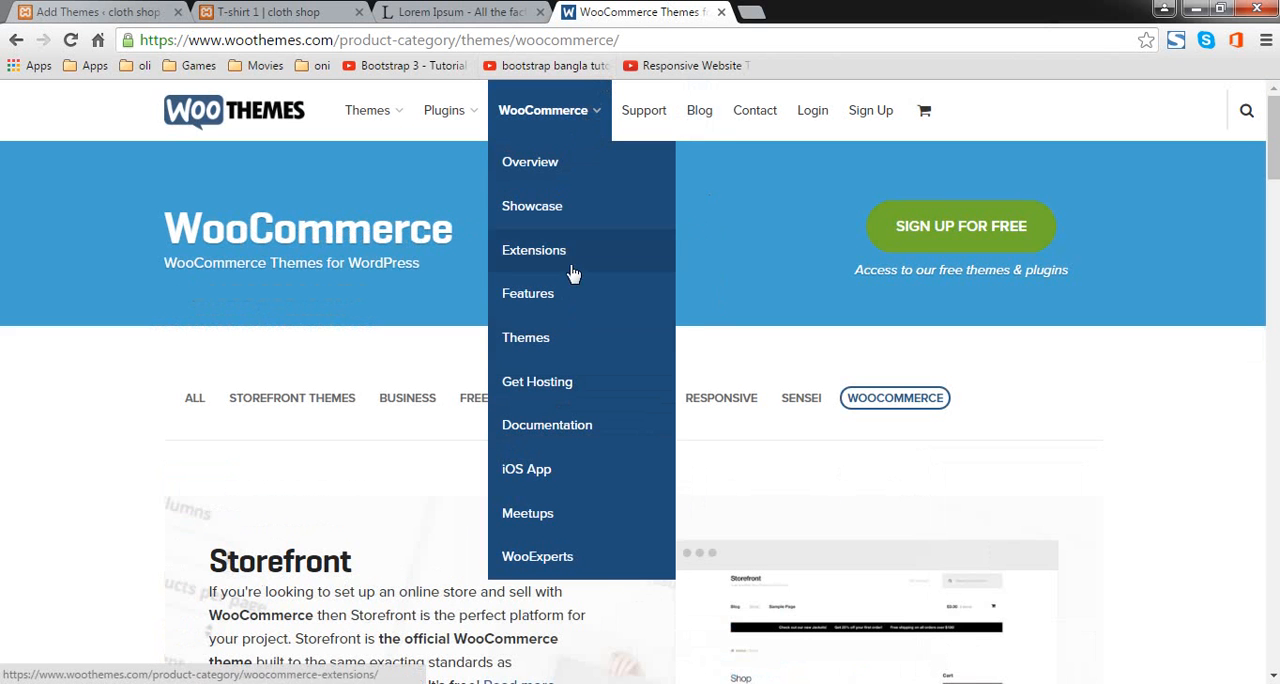
scroll(605, 351, "down", 1)
scroll(605, 351, "down", 2)
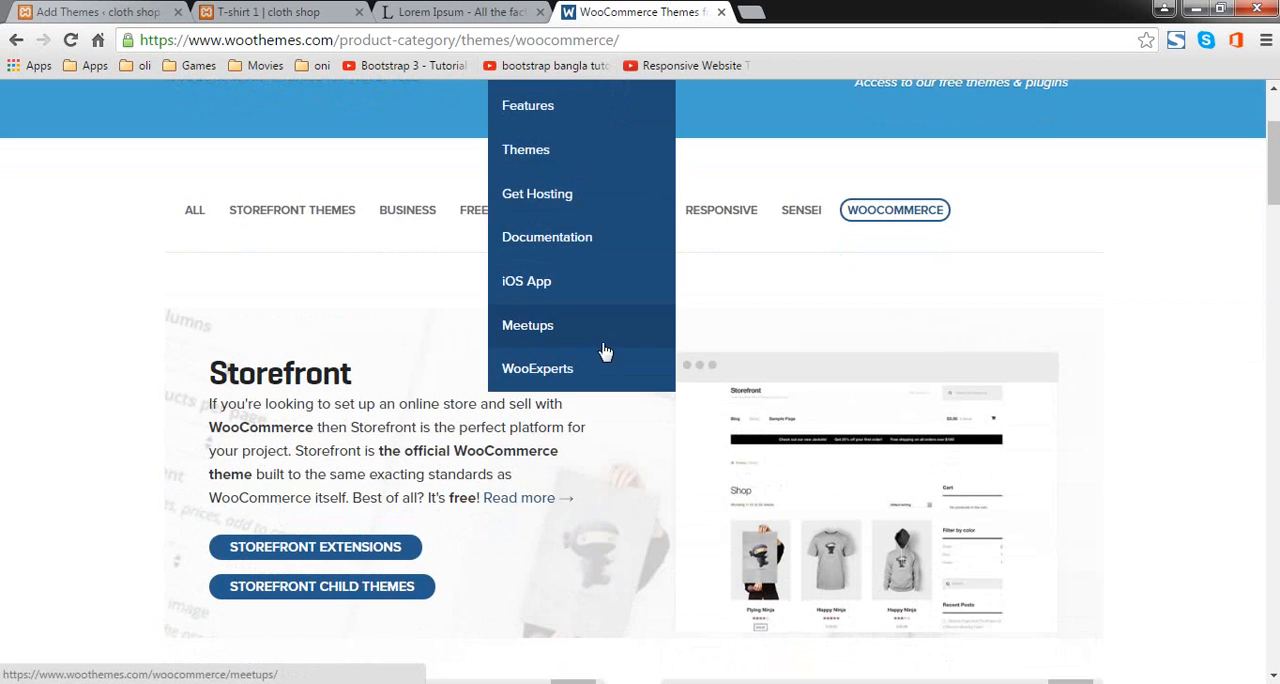
scroll(600, 355, "up", 2)
scroll(778, 350, "down", 2)
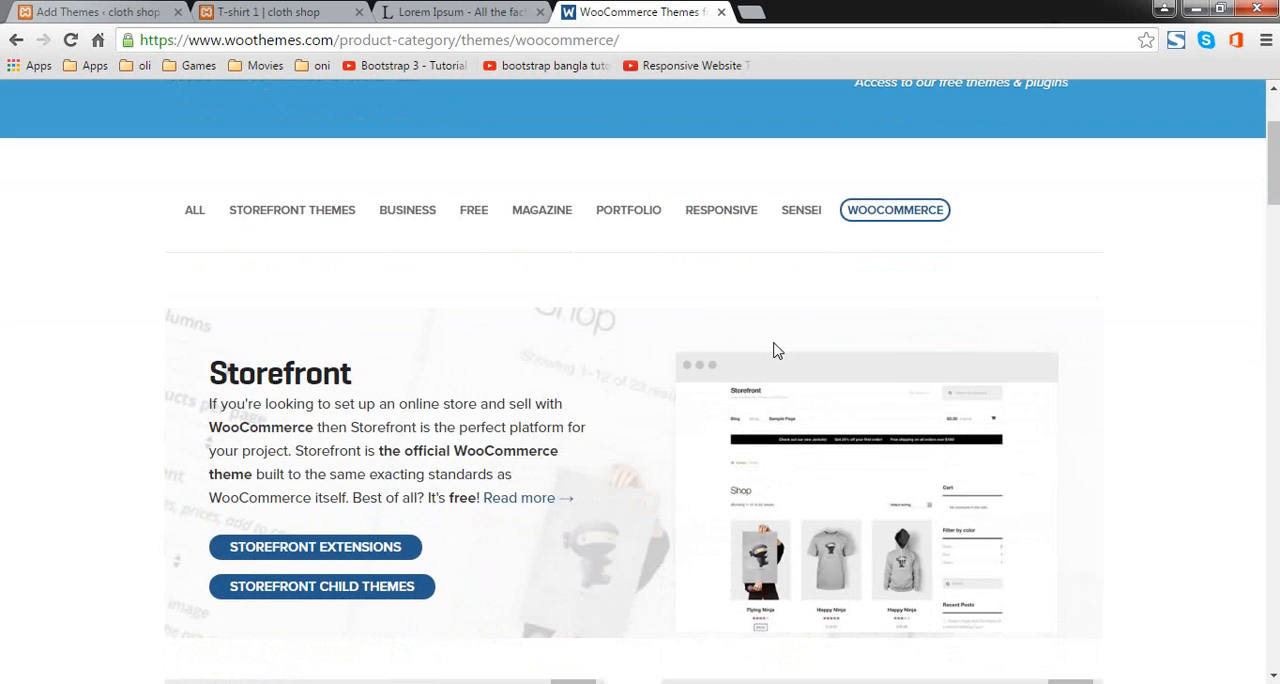
scroll(771, 347, "up", 2)
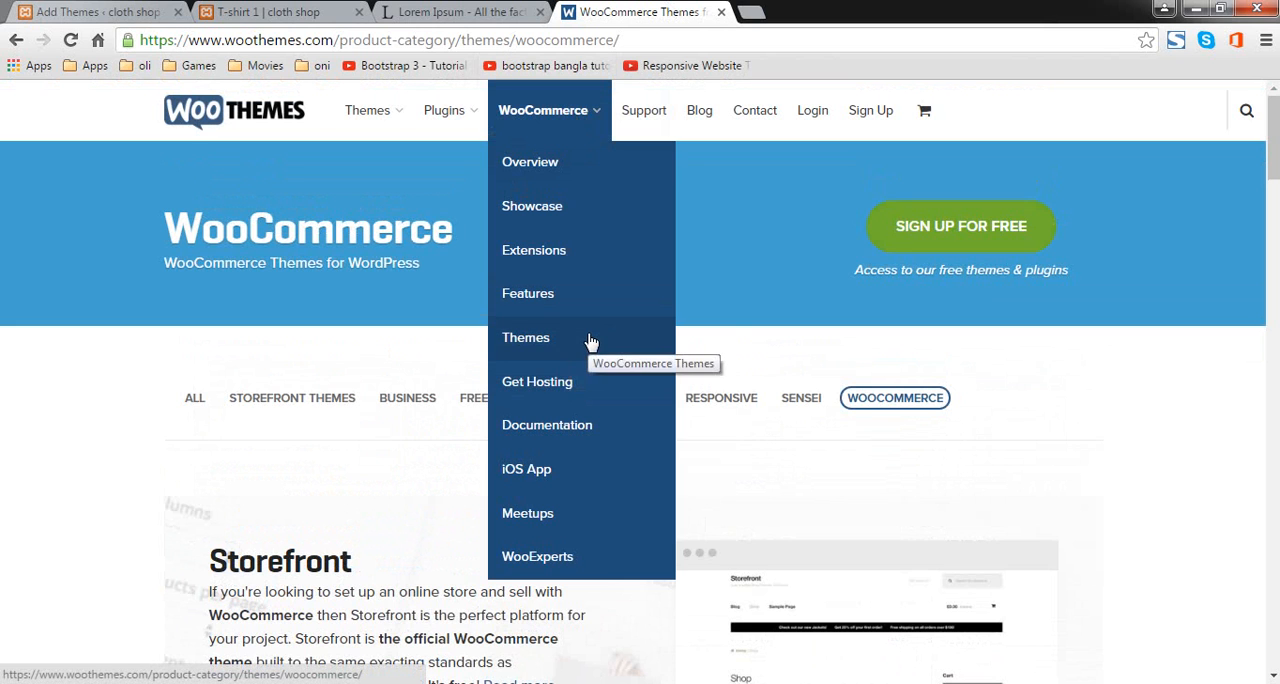
left_click(590, 342)
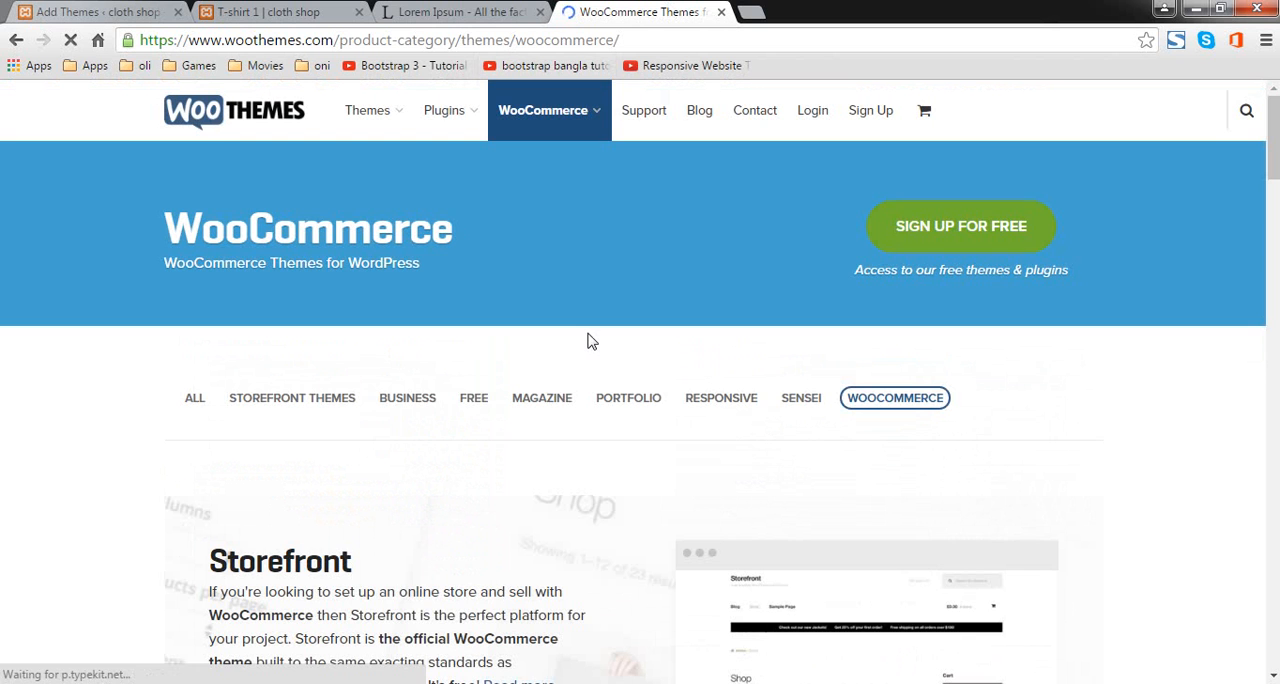
Step: Browse the WooCommerce theme listings, examining the free themes such as Mystile, Wootique and Artificer
scroll(252, 269, "down", 2)
scroll(550, 283, "up", 2)
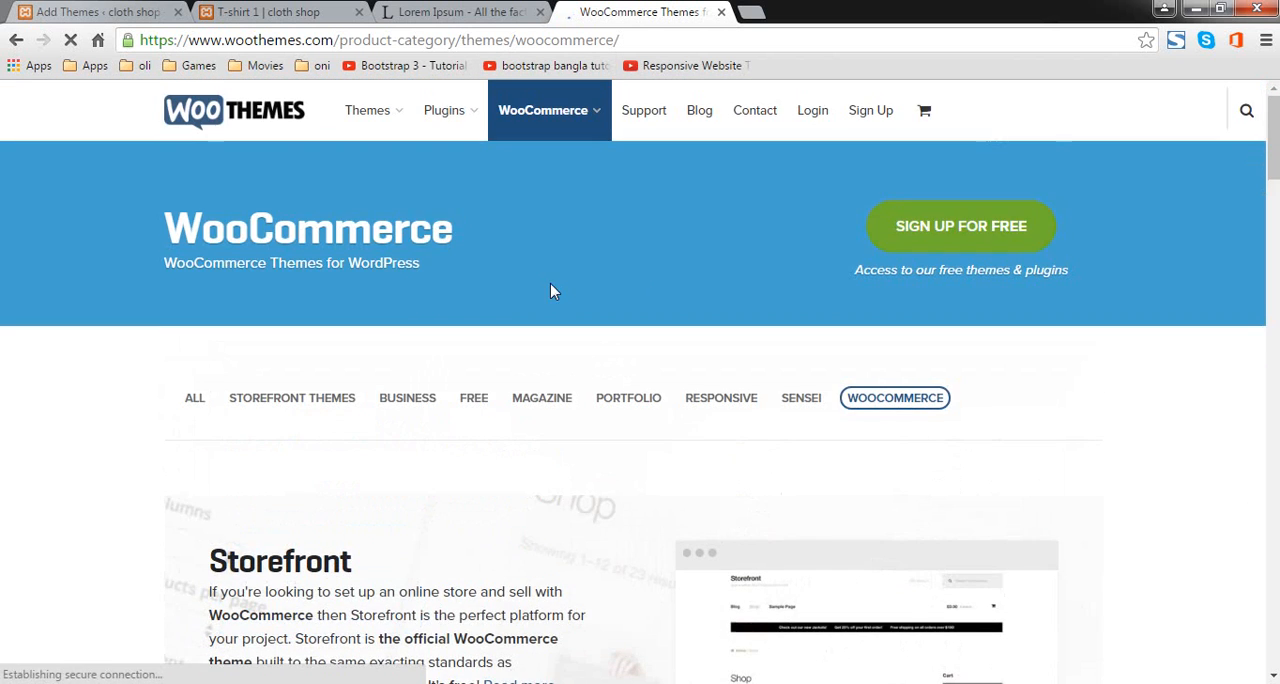
scroll(408, 354, "down", 1)
scroll(408, 362, "down", 5)
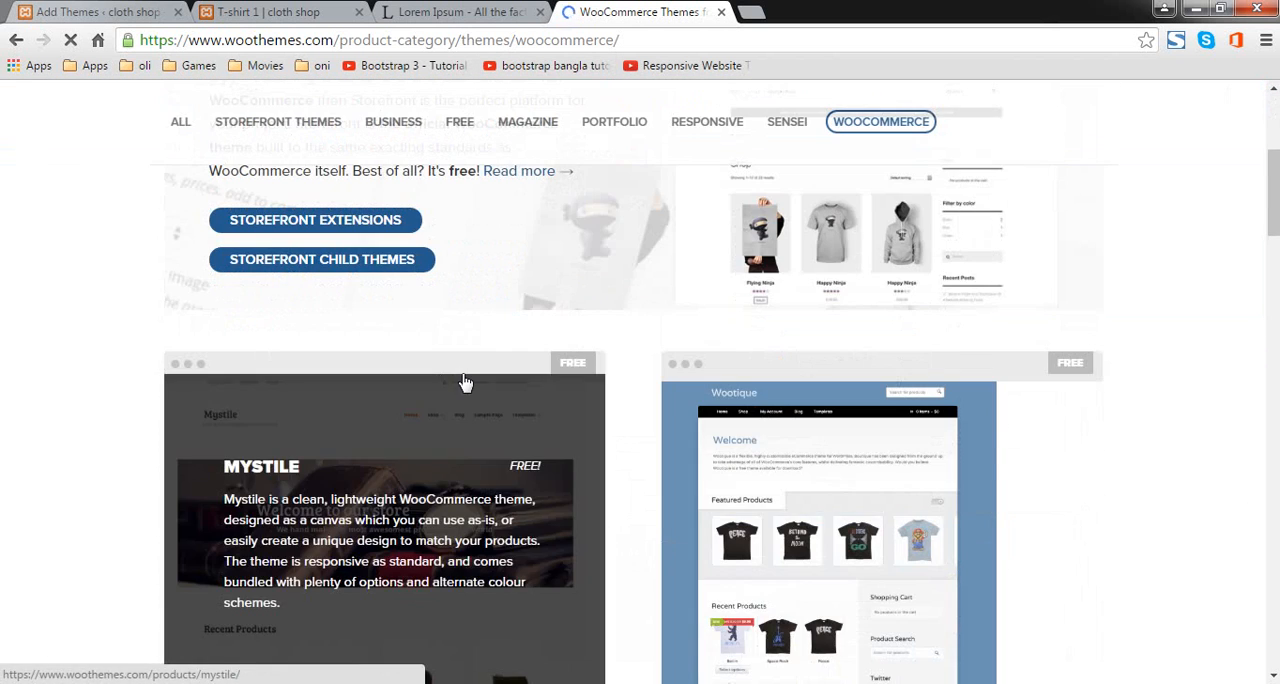
scroll(466, 380, "down", 1)
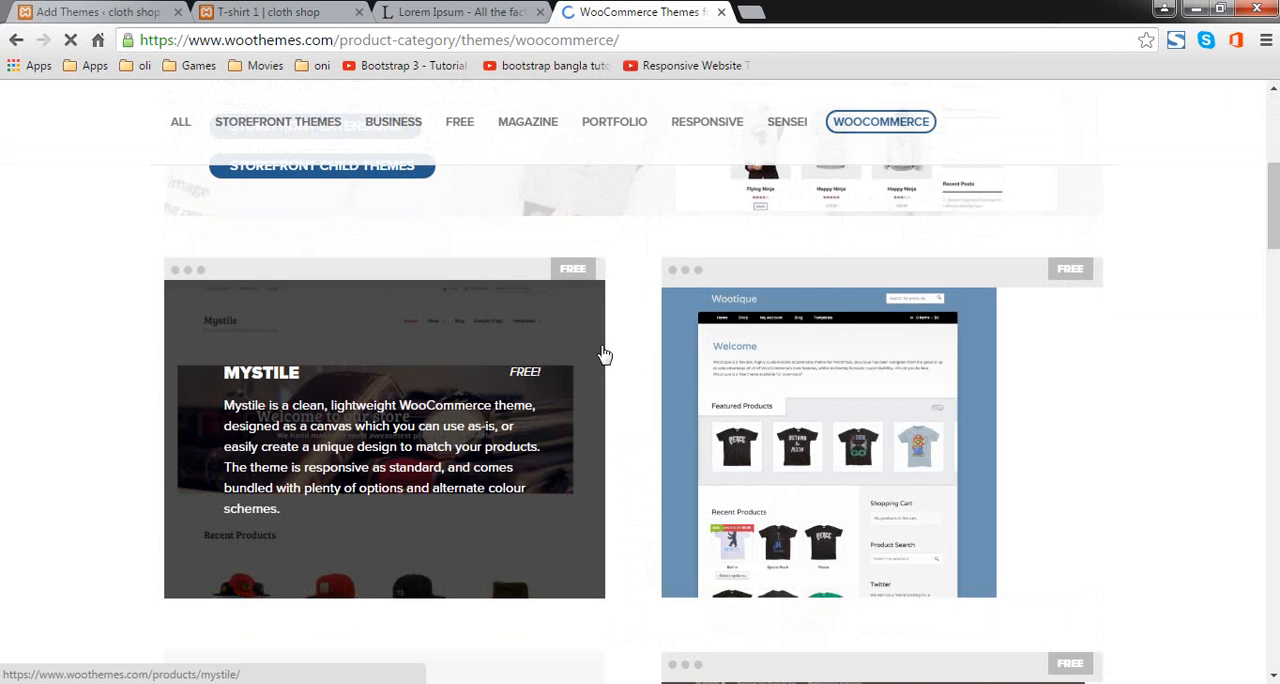
scroll(551, 363, "down", 3)
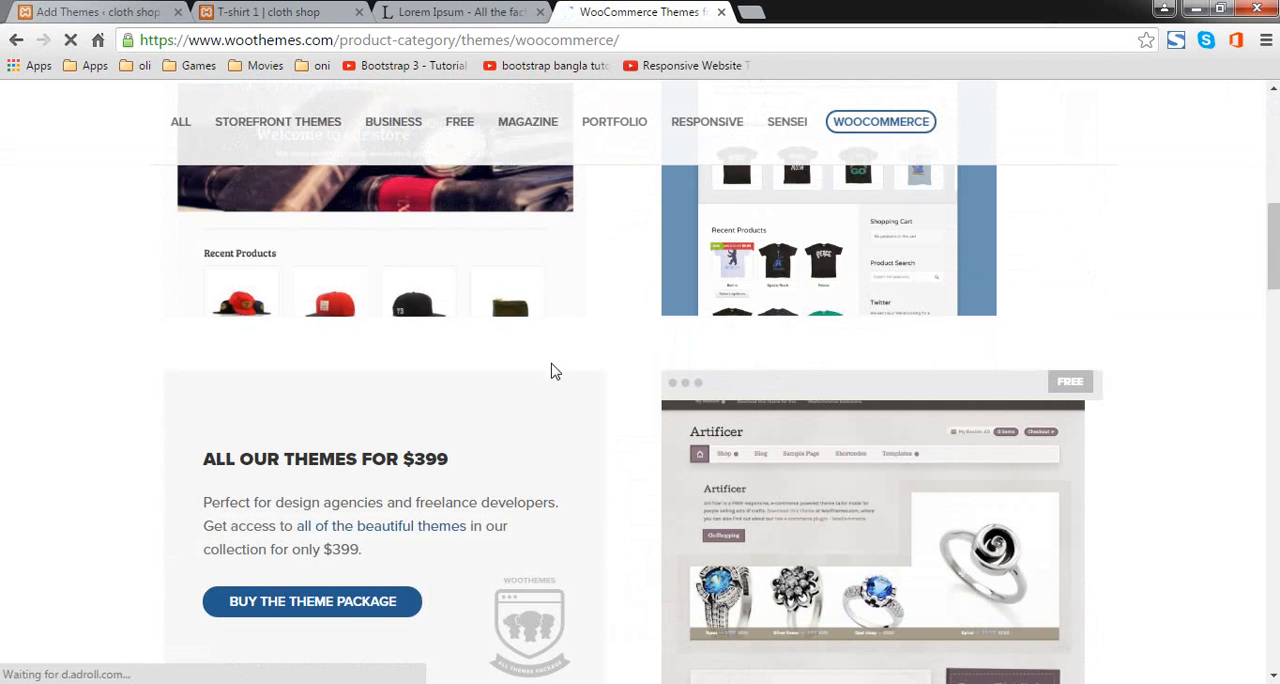
scroll(551, 373, "up", 2)
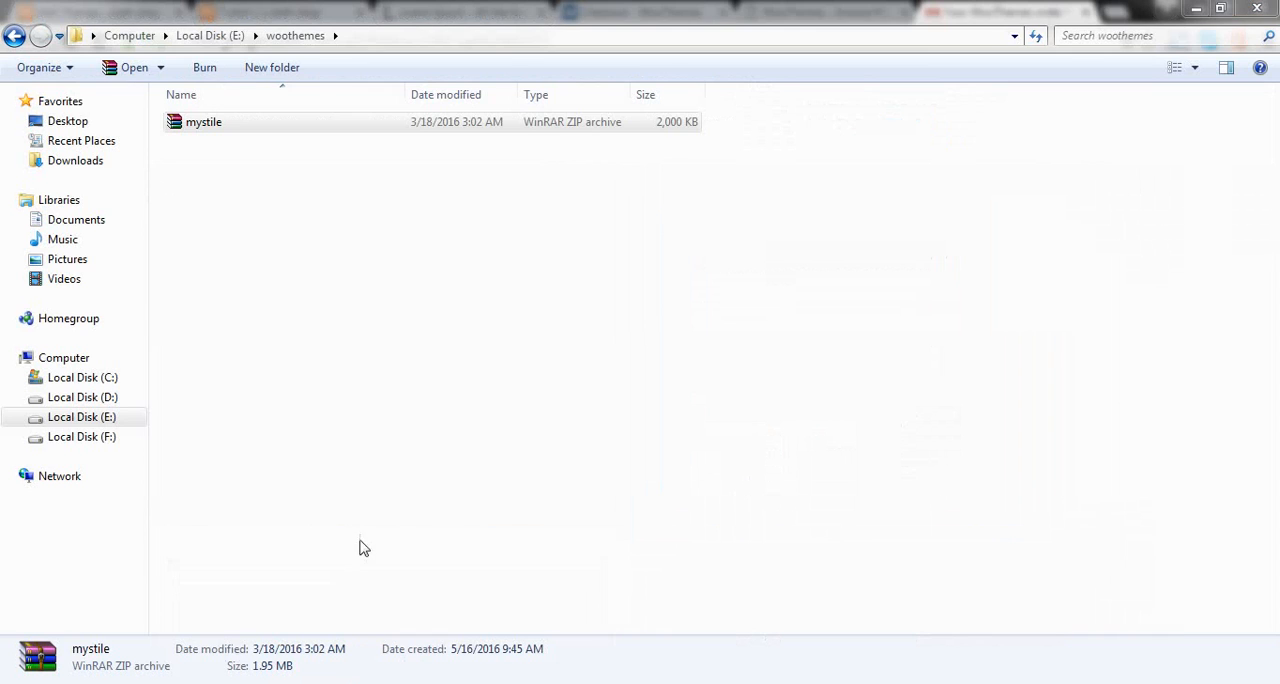
Step: Return to the cloth shop's Add Themes page and start choosing a theme file for upload
left_click(141, 682)
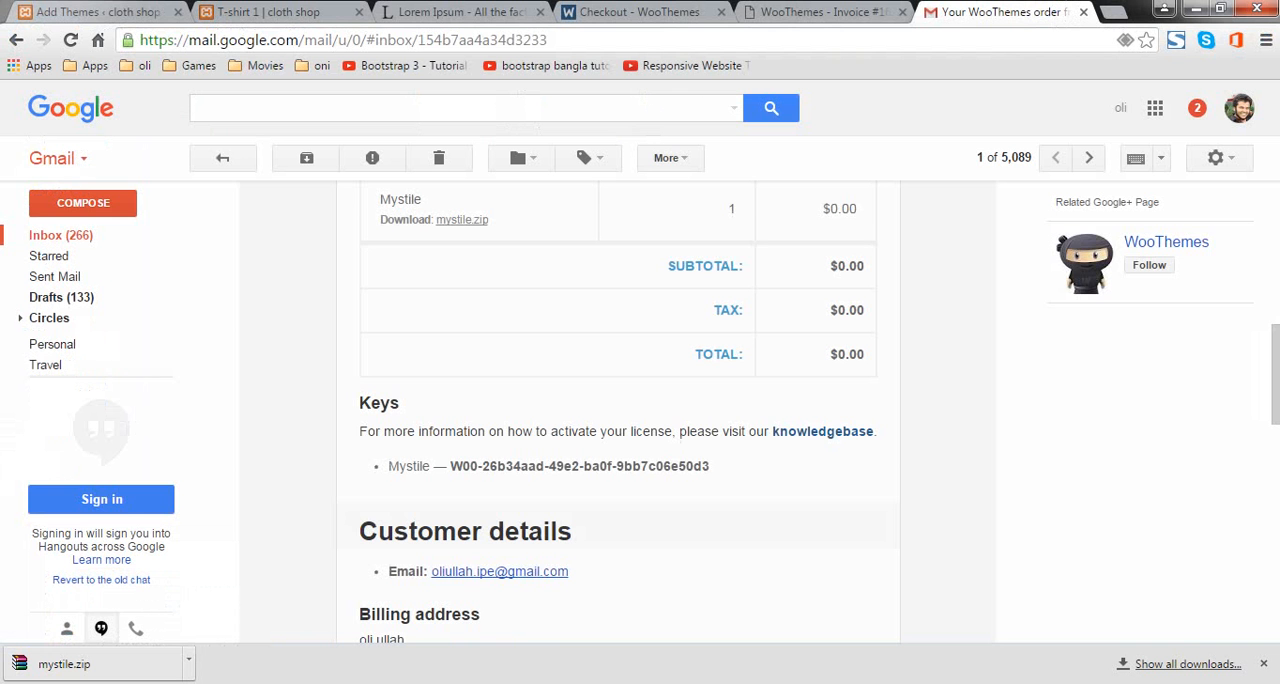
left_click(240, 12)
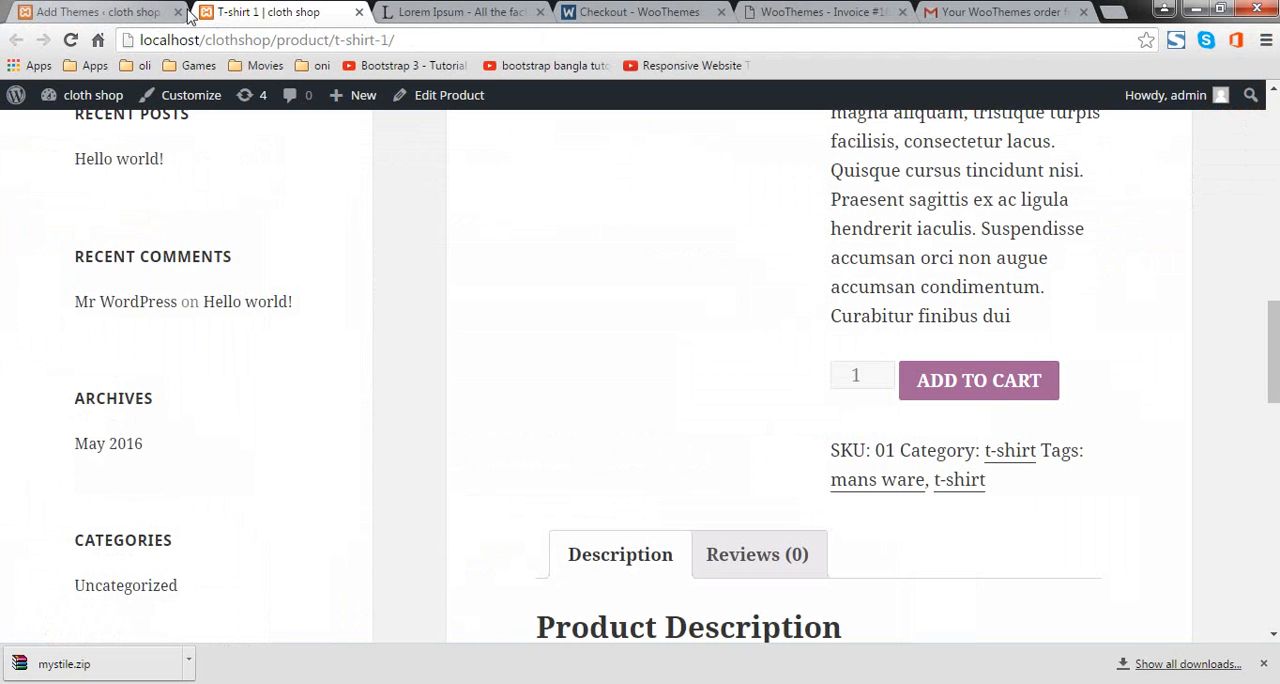
left_click(52, 12)
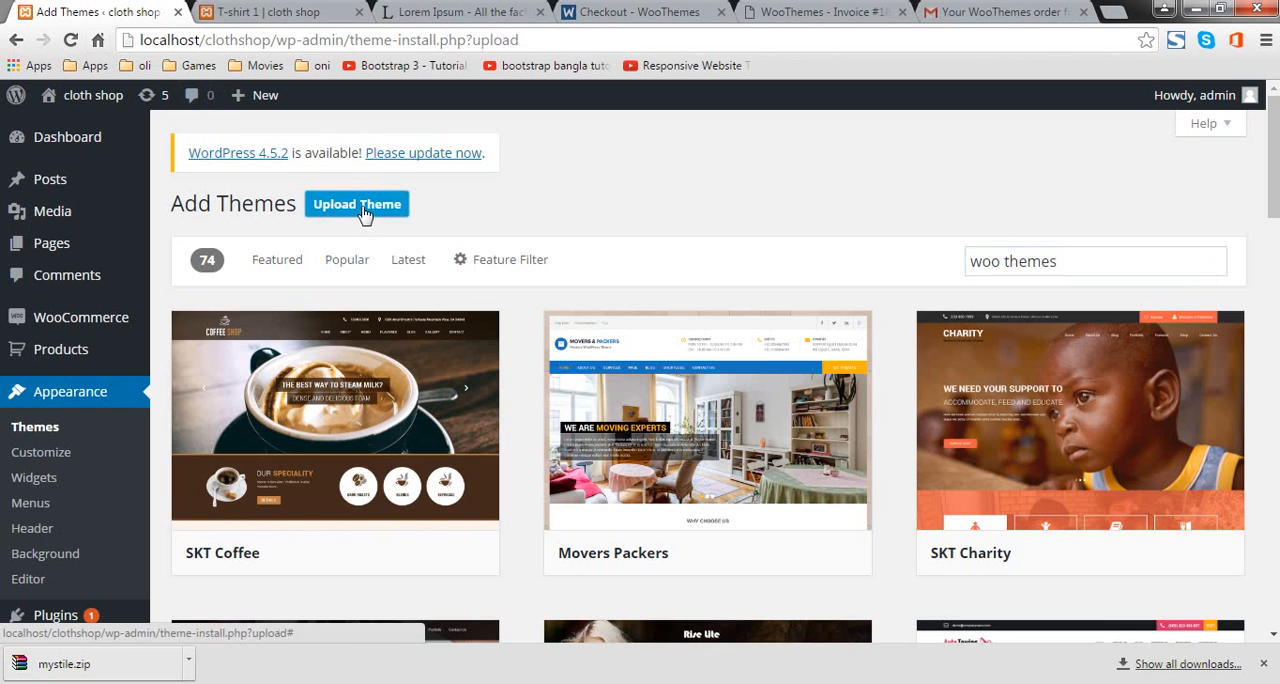
left_click(362, 212)
left_click(598, 378)
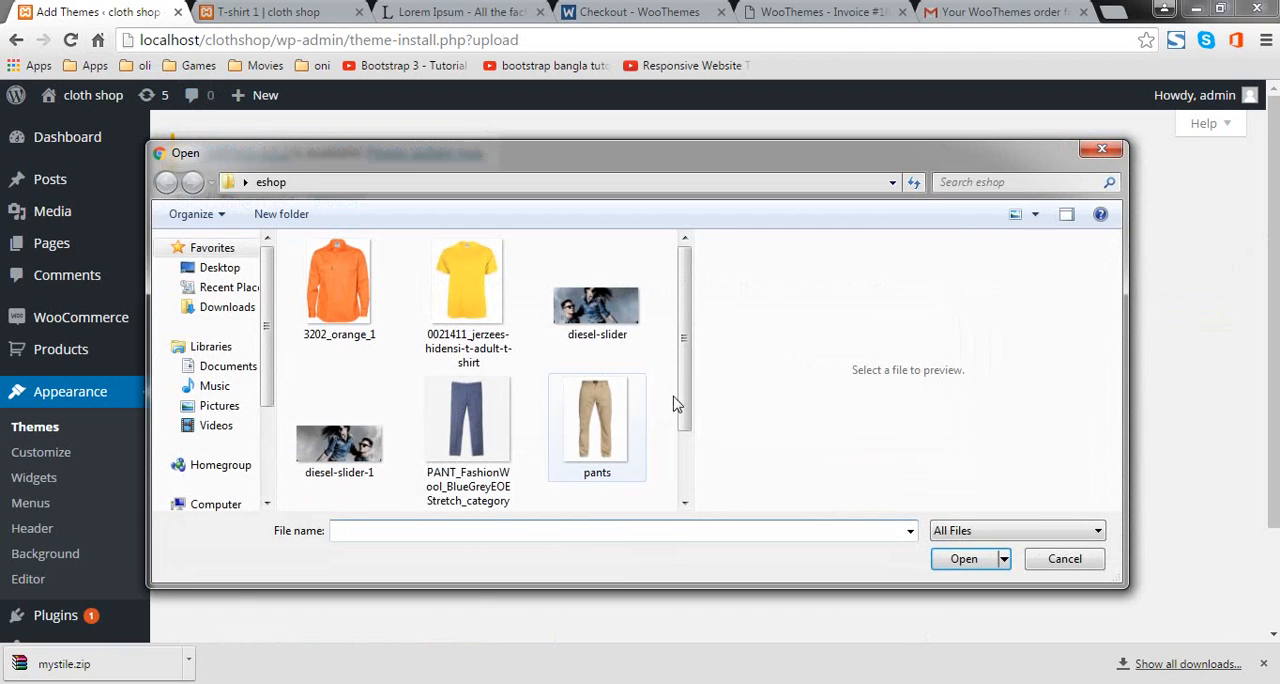
Step: Choose the mystile zip archive from the woothemes folder on Local Disk (E:) as the theme file
scroll(240, 460, "down", 3)
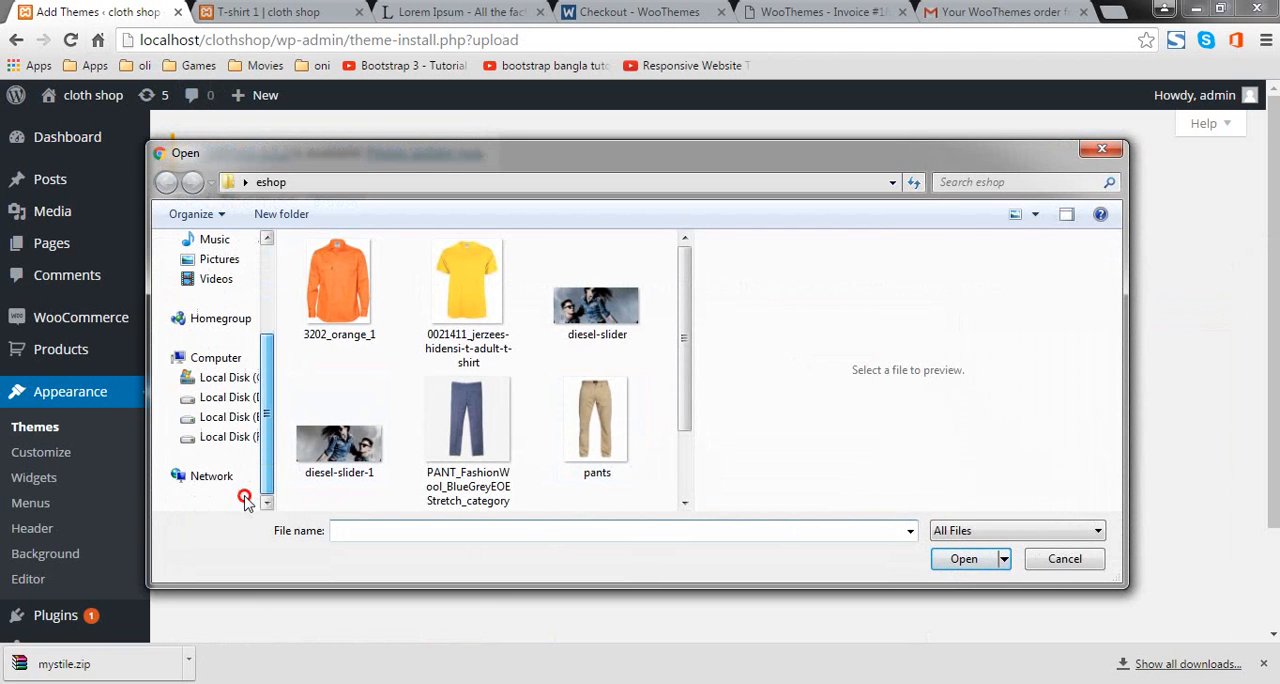
left_click(238, 417)
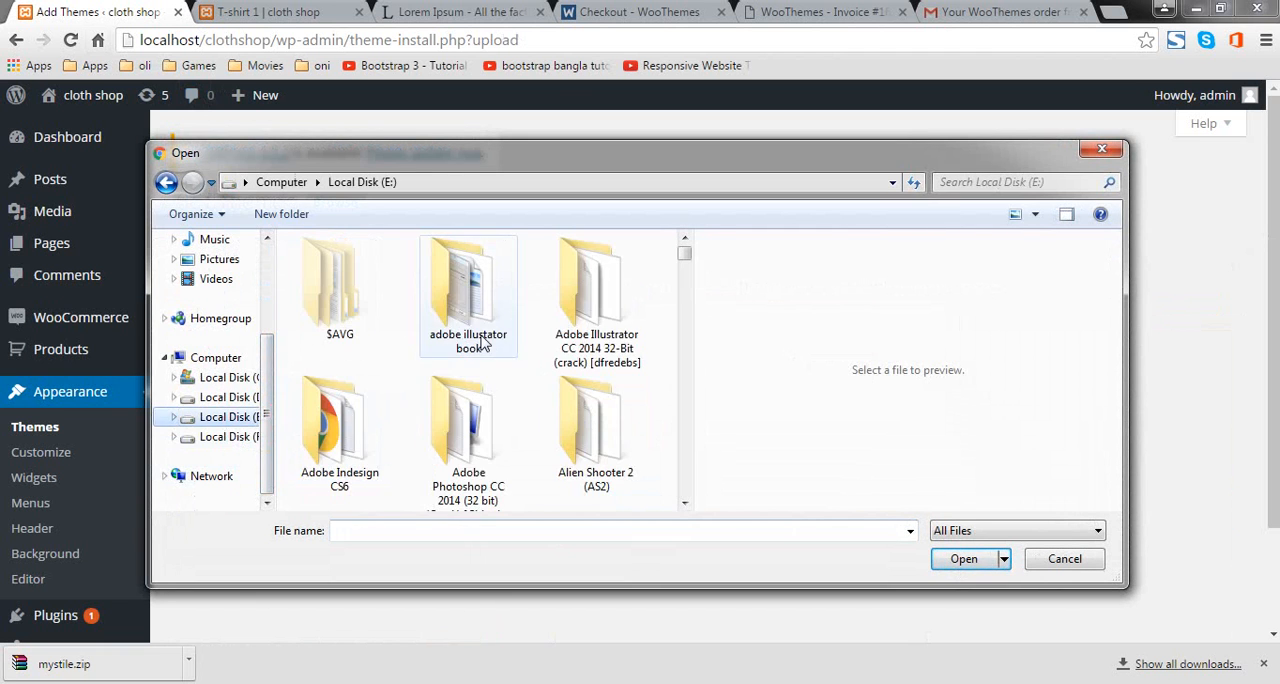
key("w")
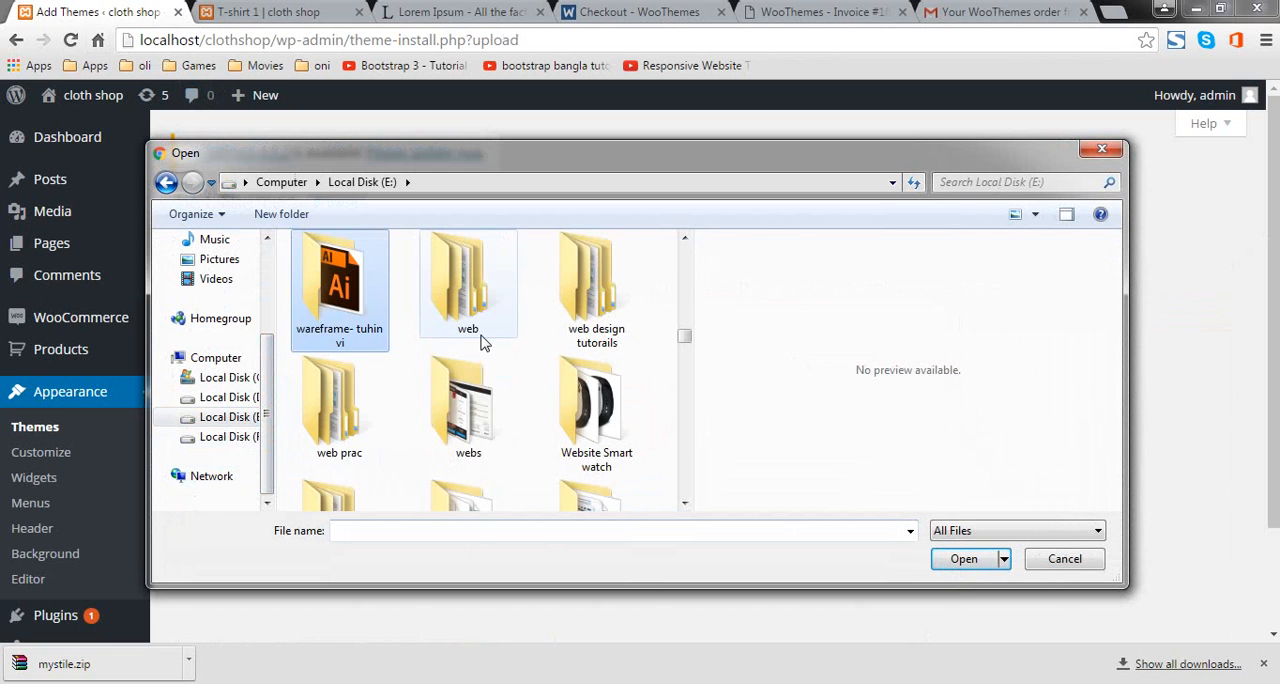
key("w")
key("w")
key("w")
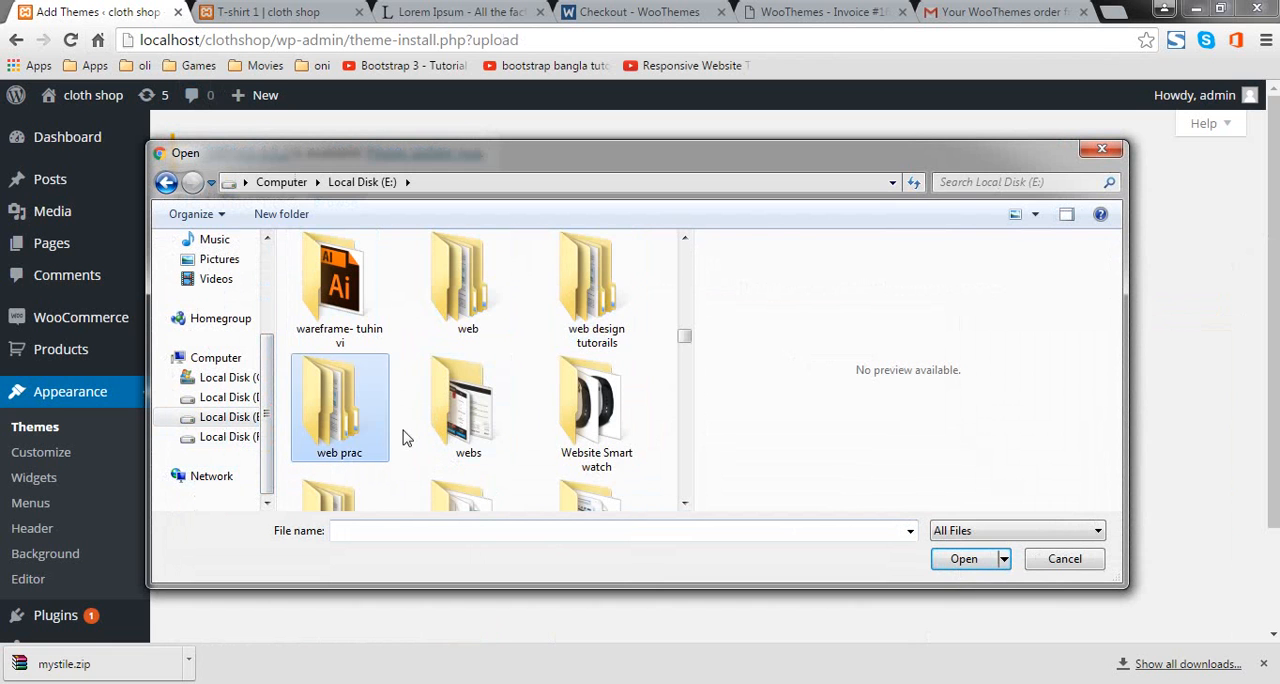
key("w")
key("w")
key("w")
left_click(345, 318)
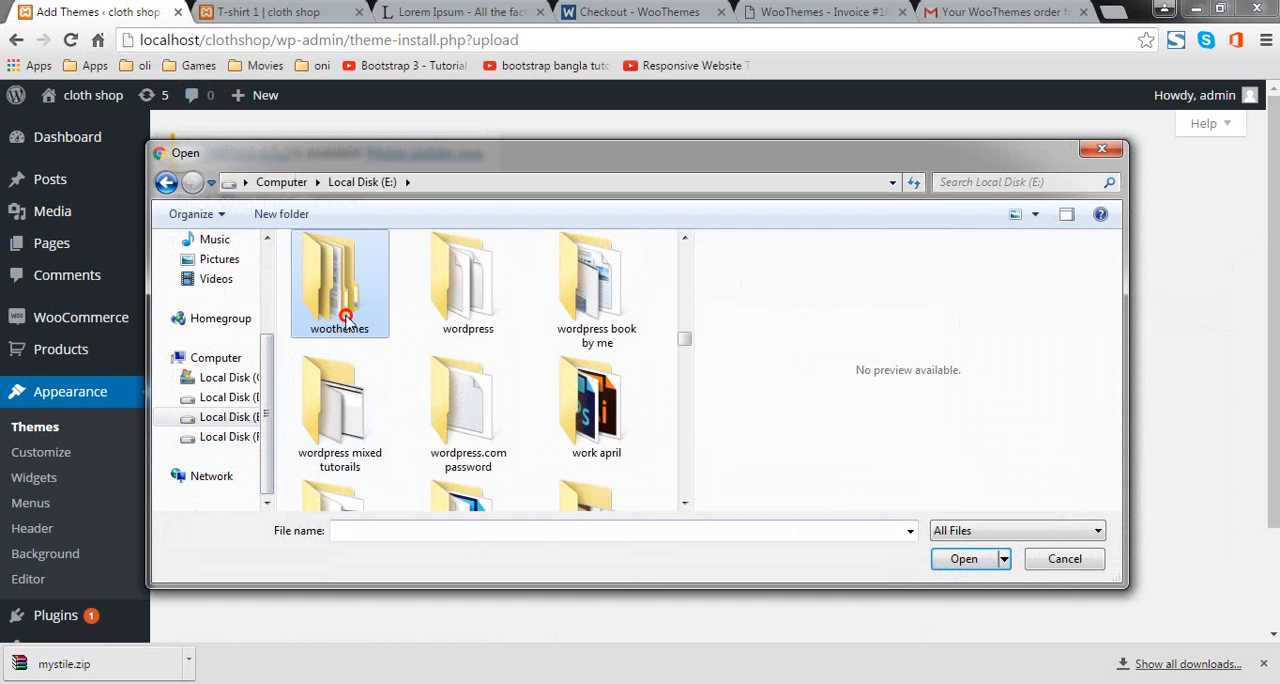
double_click(345, 318)
double_click(340, 270)
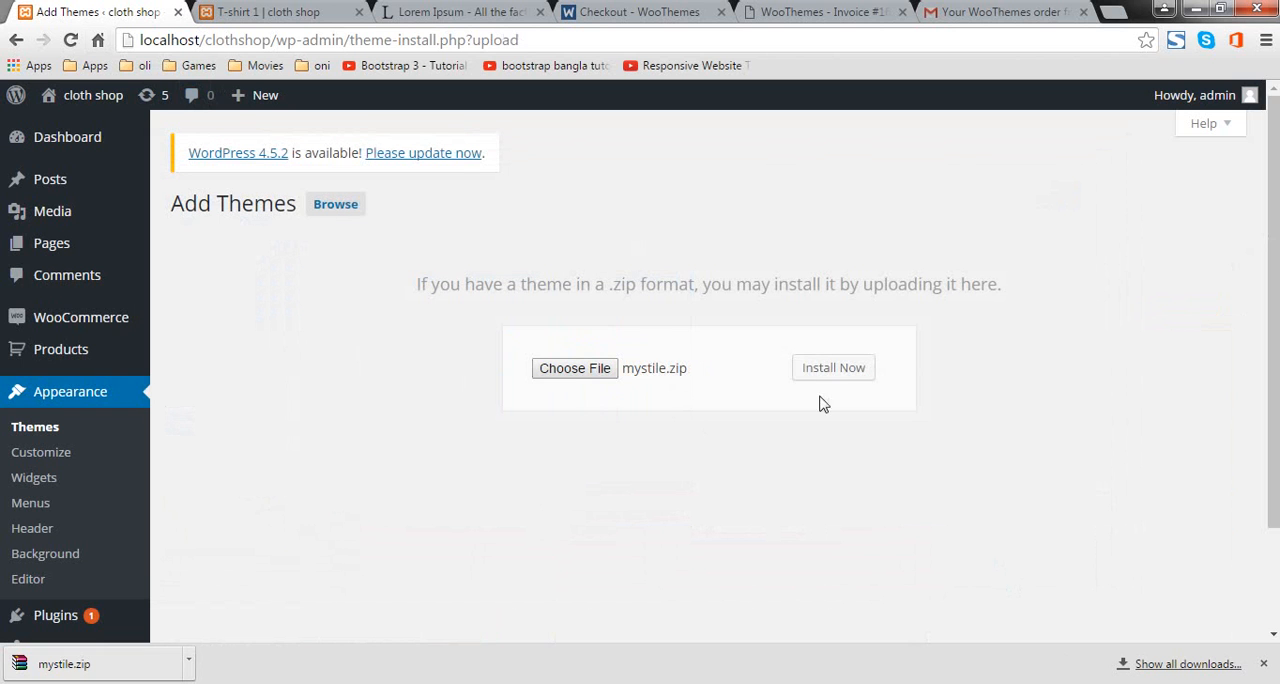
Step: Install the theme from mystile.zip, activate it and look over the Mystile welcome page
left_click(837, 367)
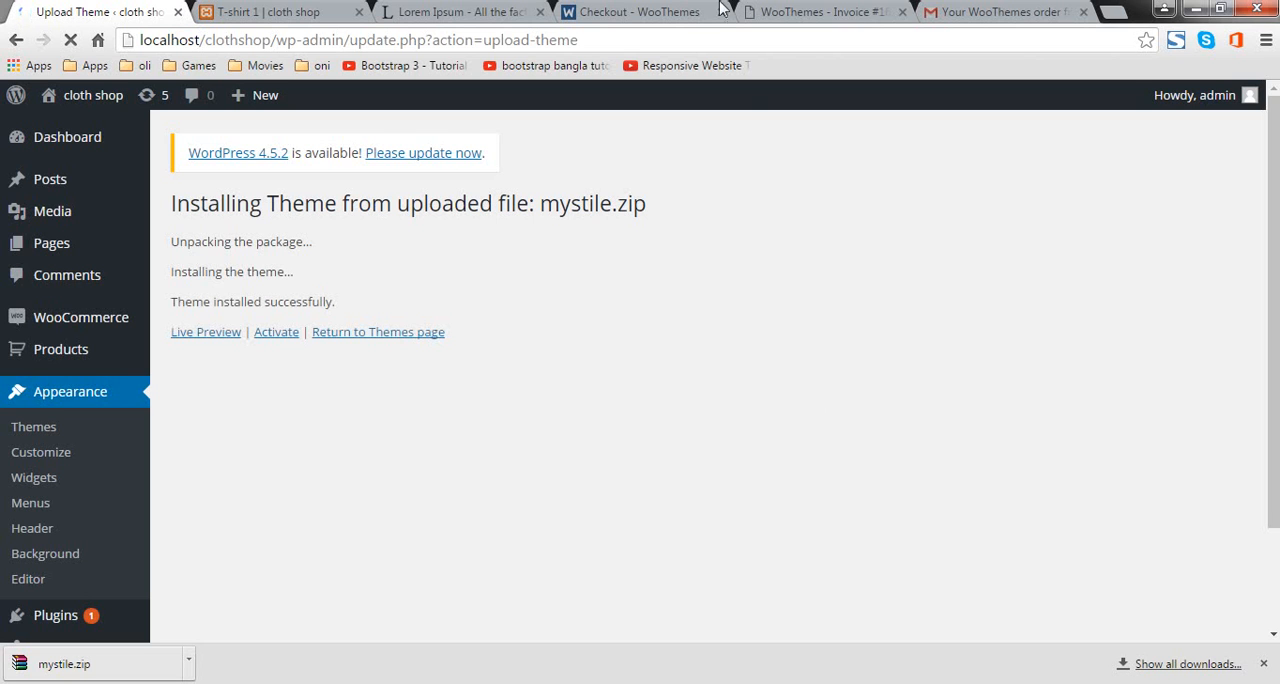
left_click(267, 334)
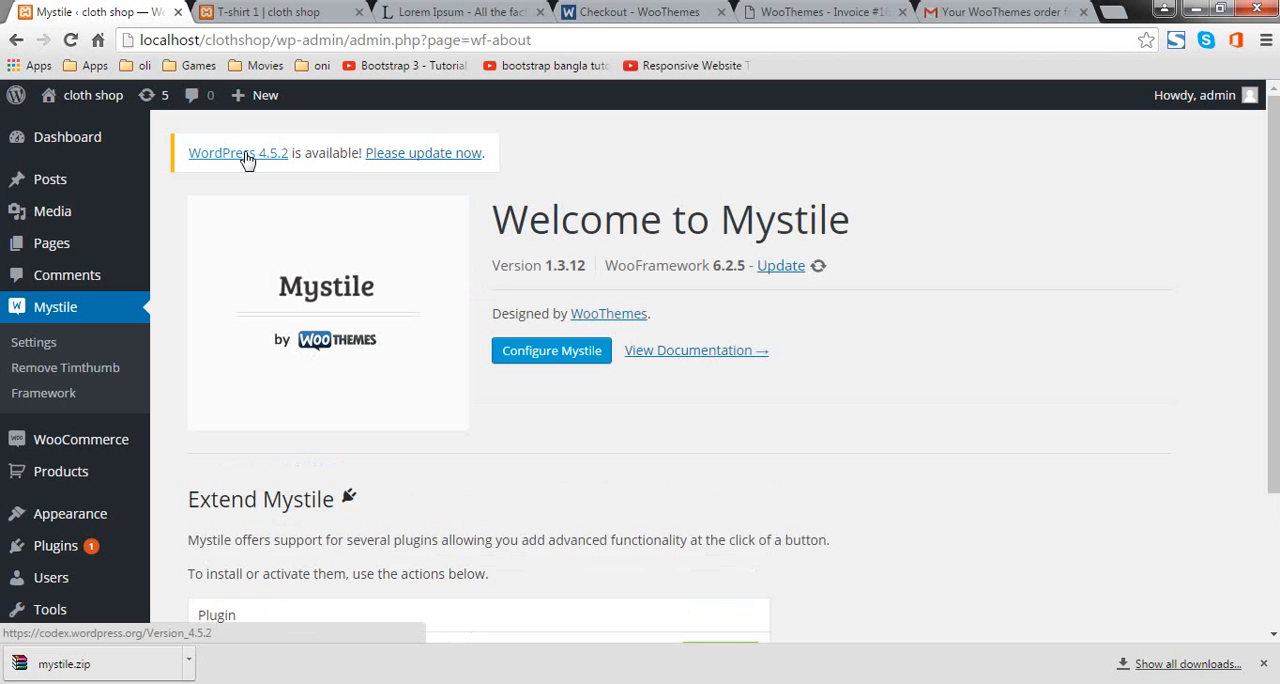
scroll(280, 245, "down", 3)
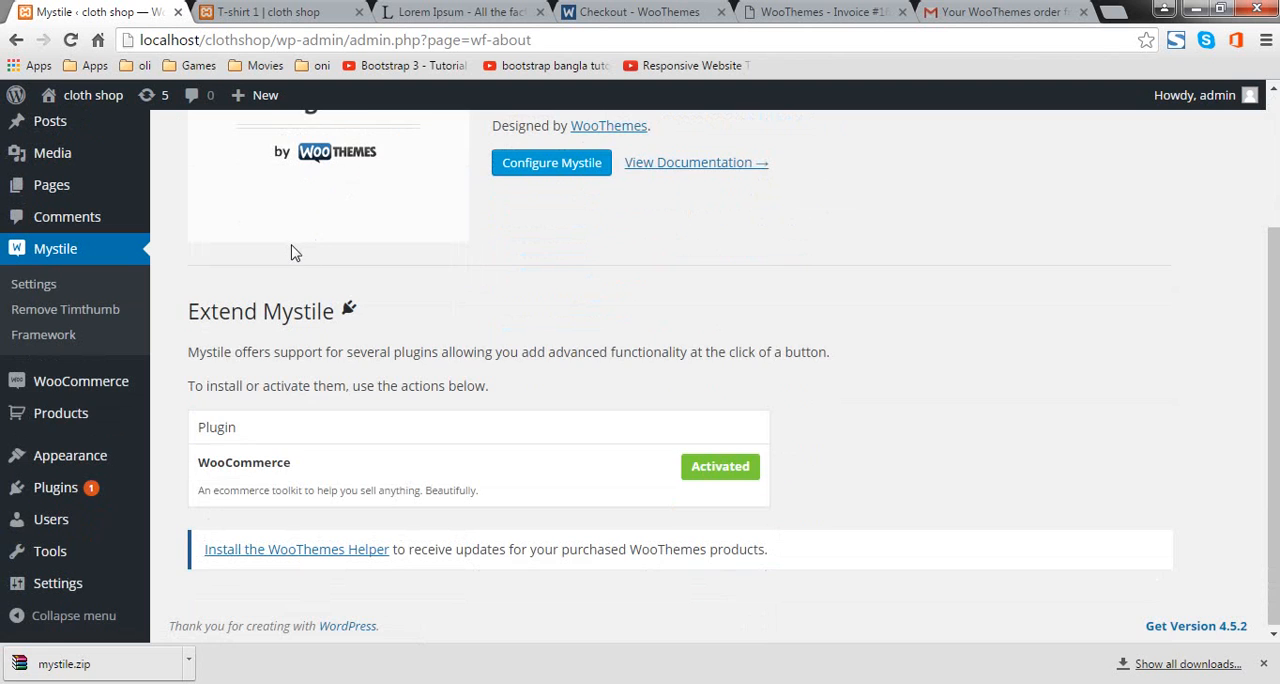
scroll(291, 252, "up", 3)
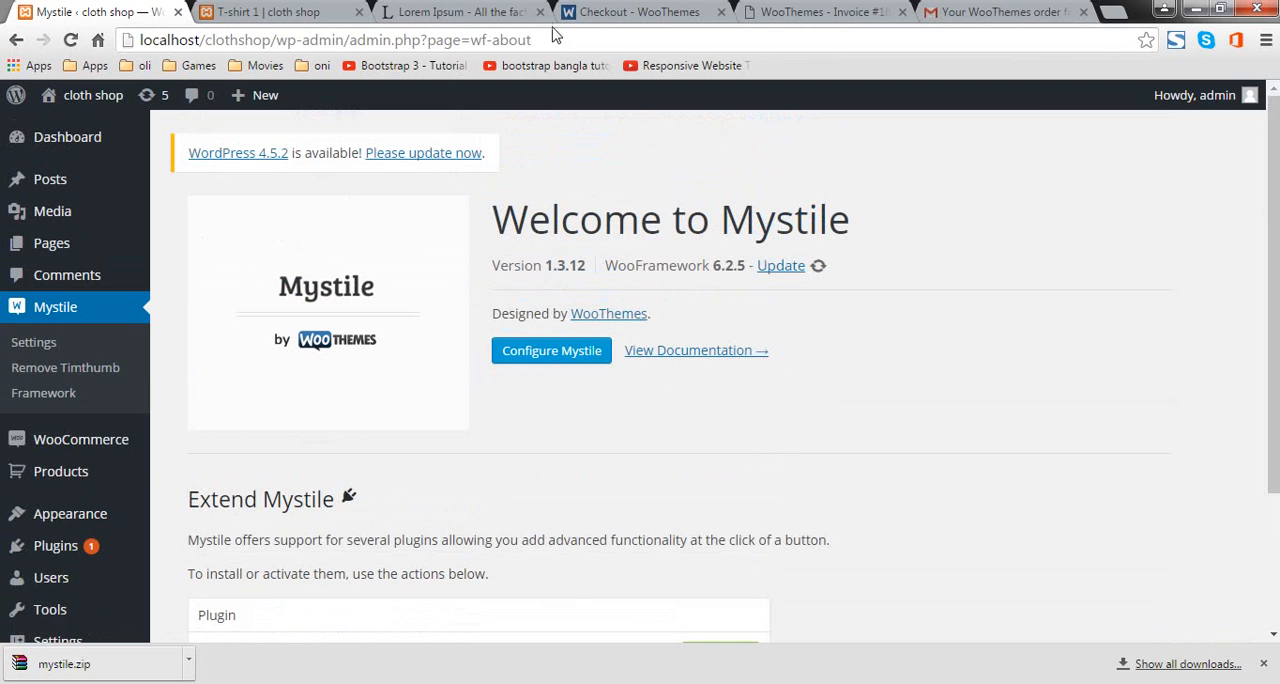
Step: Look at the WooThemes invoice and checkout pages, and return to the Mystile welcome page
left_click(829, 11)
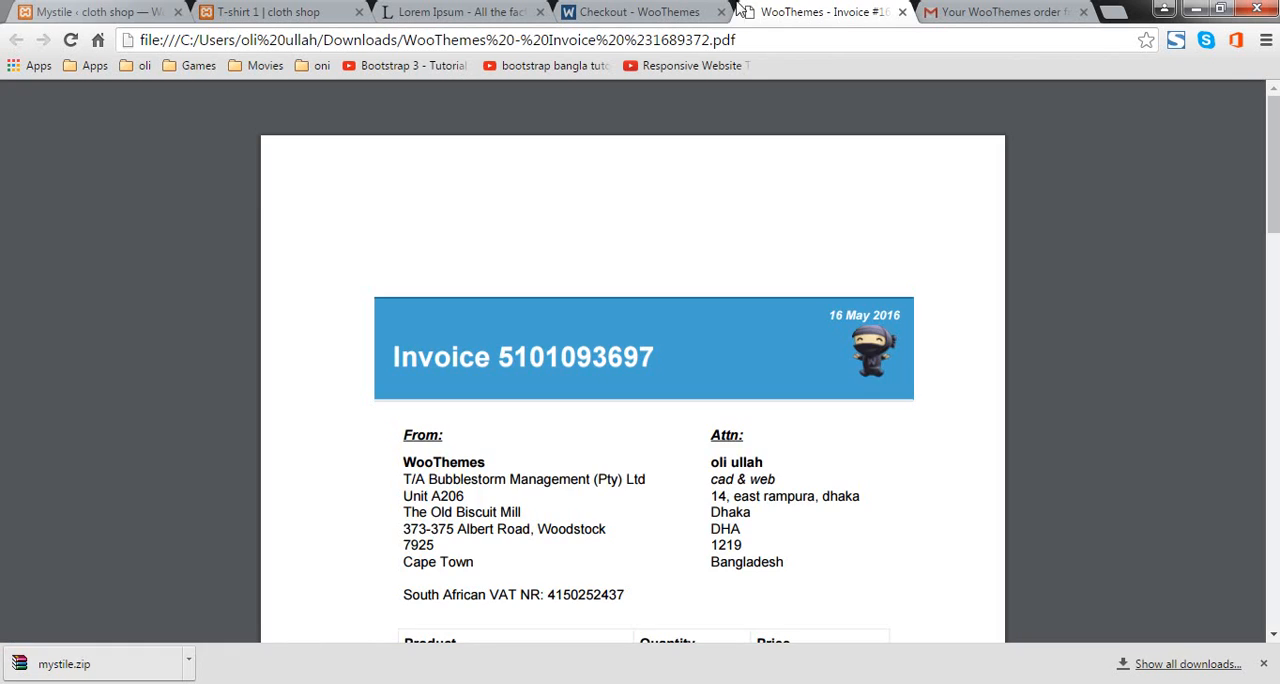
left_click(676, 10)
left_click(105, 12)
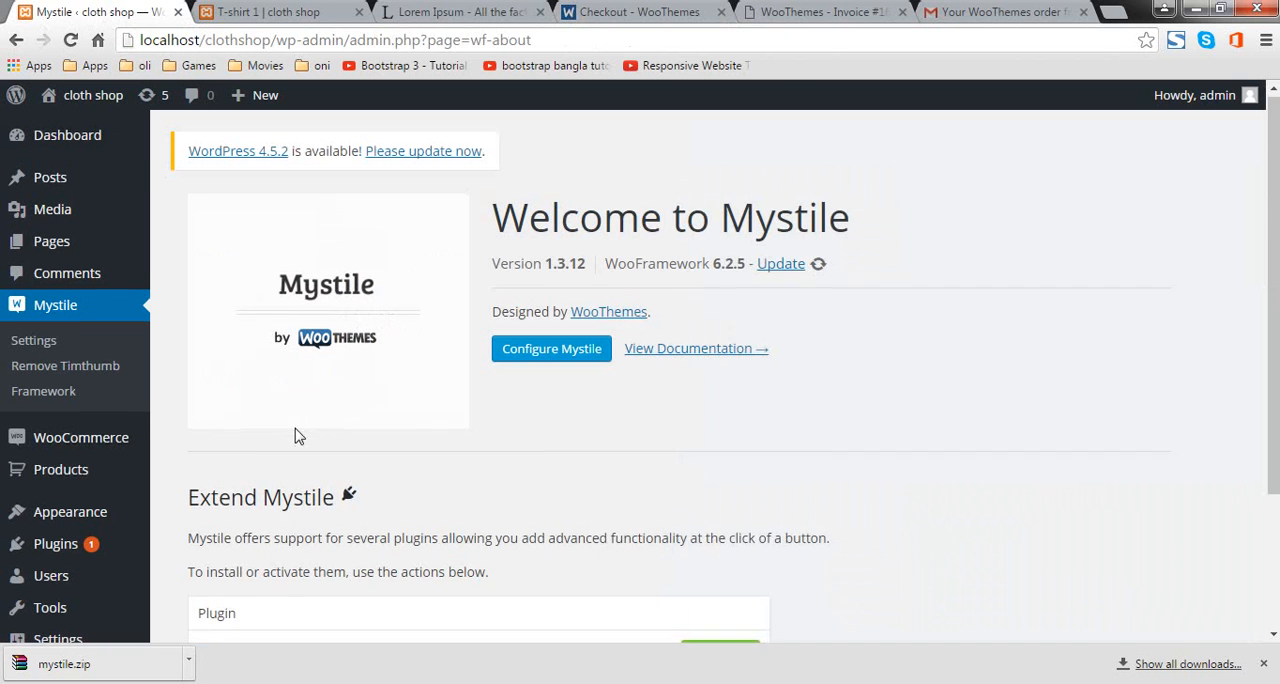
Step: Look over the Mystile welcome page and open the theme's configuration settings
scroll(295, 434, "down", 2)
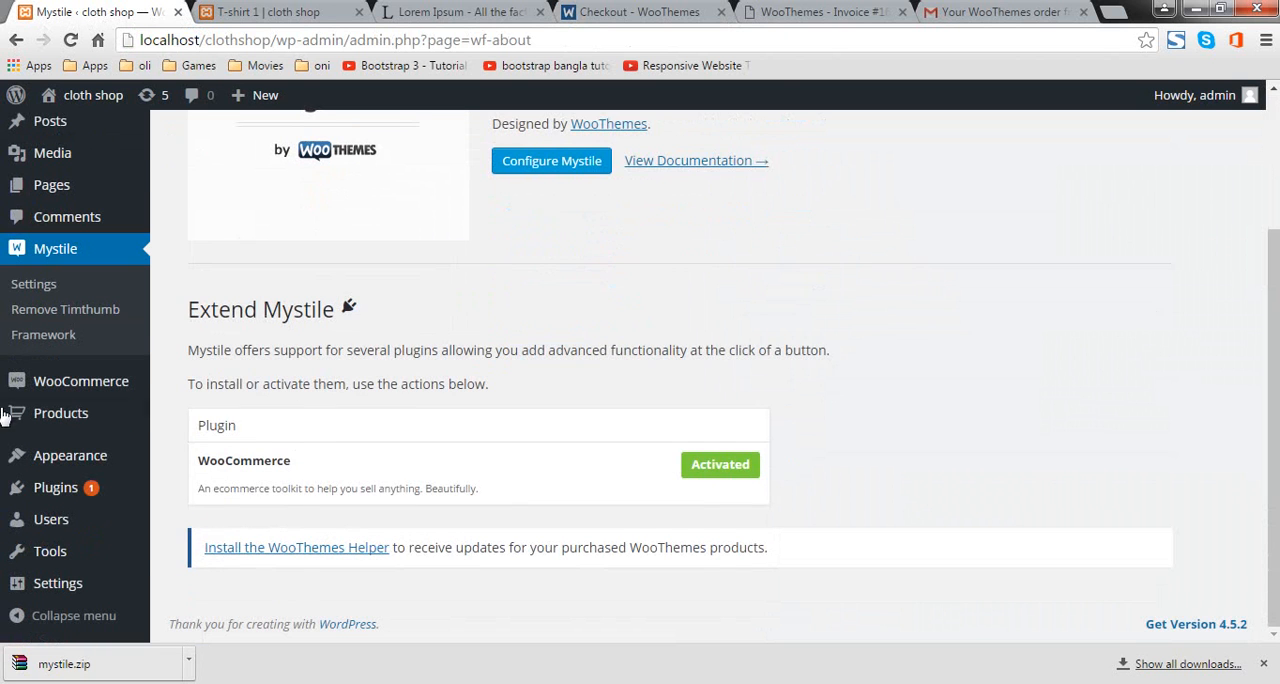
mouse_move(68, 385)
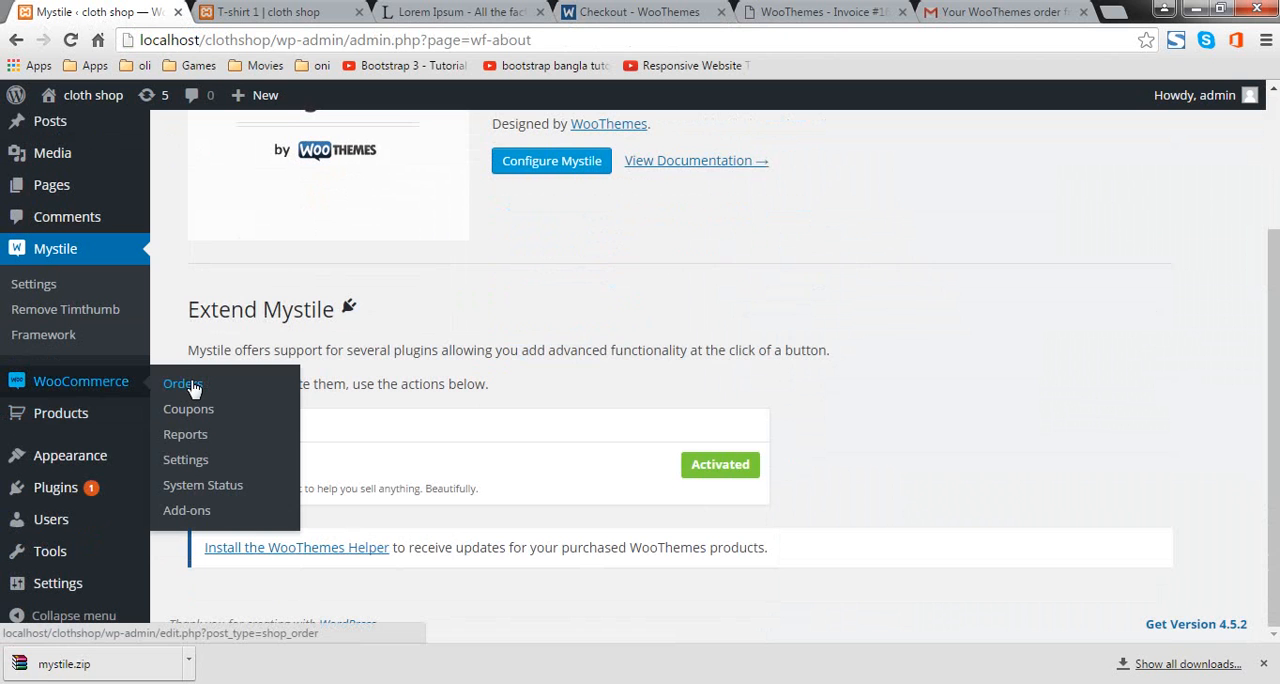
scroll(580, 297, "up", 2)
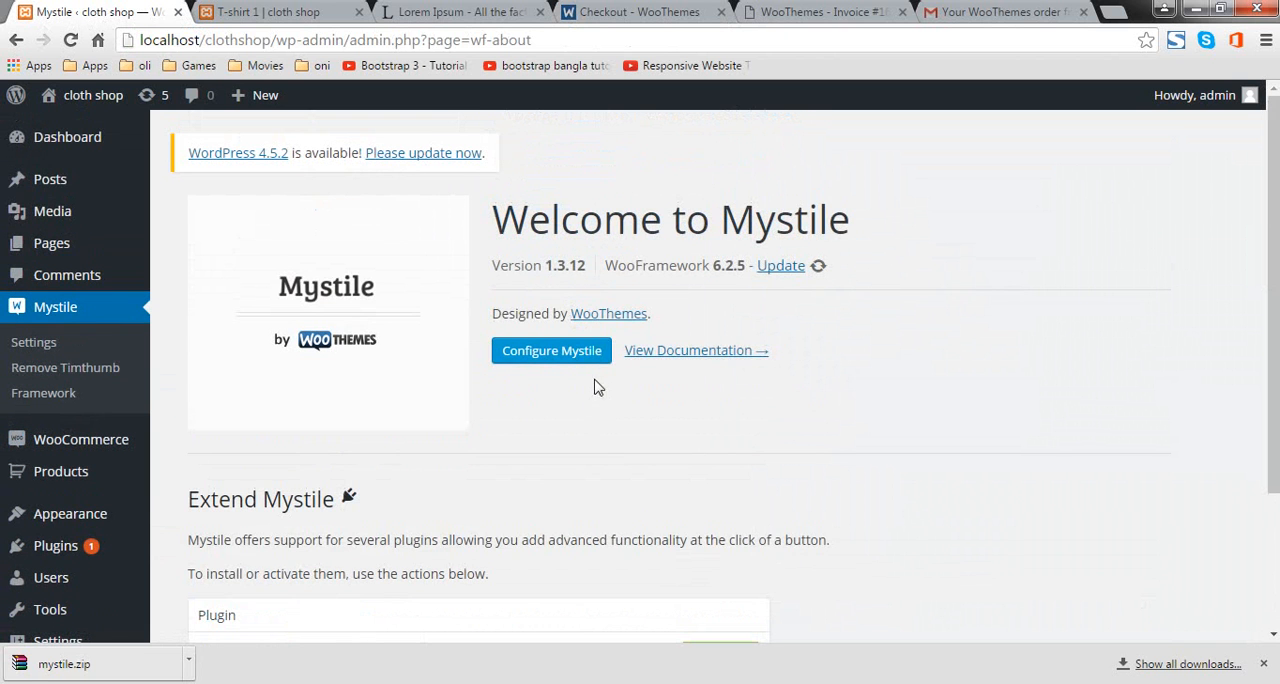
left_click(584, 360)
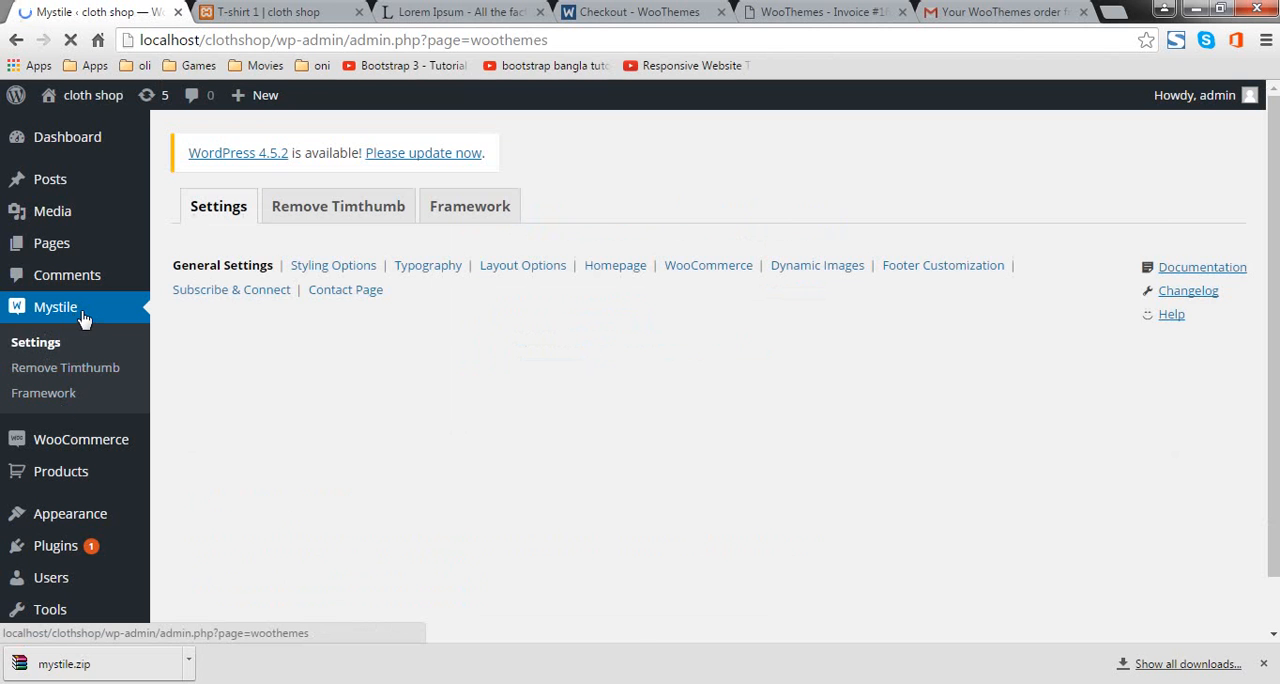
Step: Look over Mystile's General Settings and open the file upload view for the Custom Logo
scroll(514, 340, "down", 3)
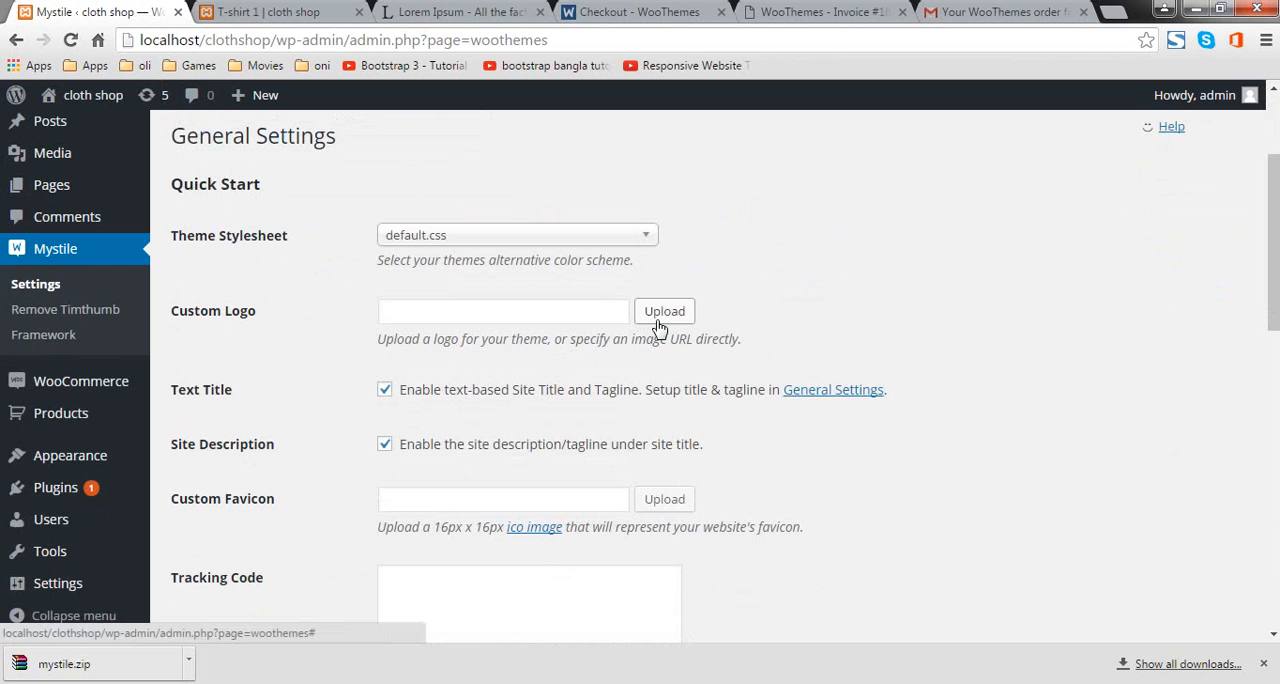
scroll(491, 520, "down", 3)
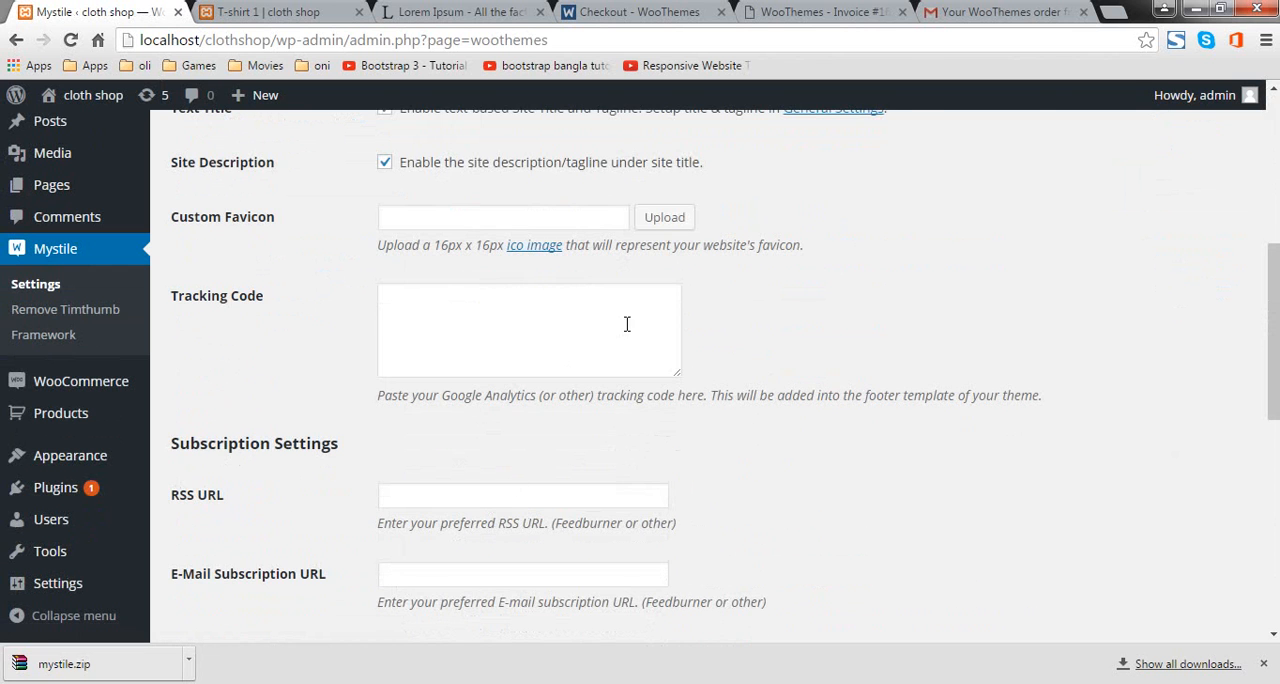
scroll(727, 320, "up", 4)
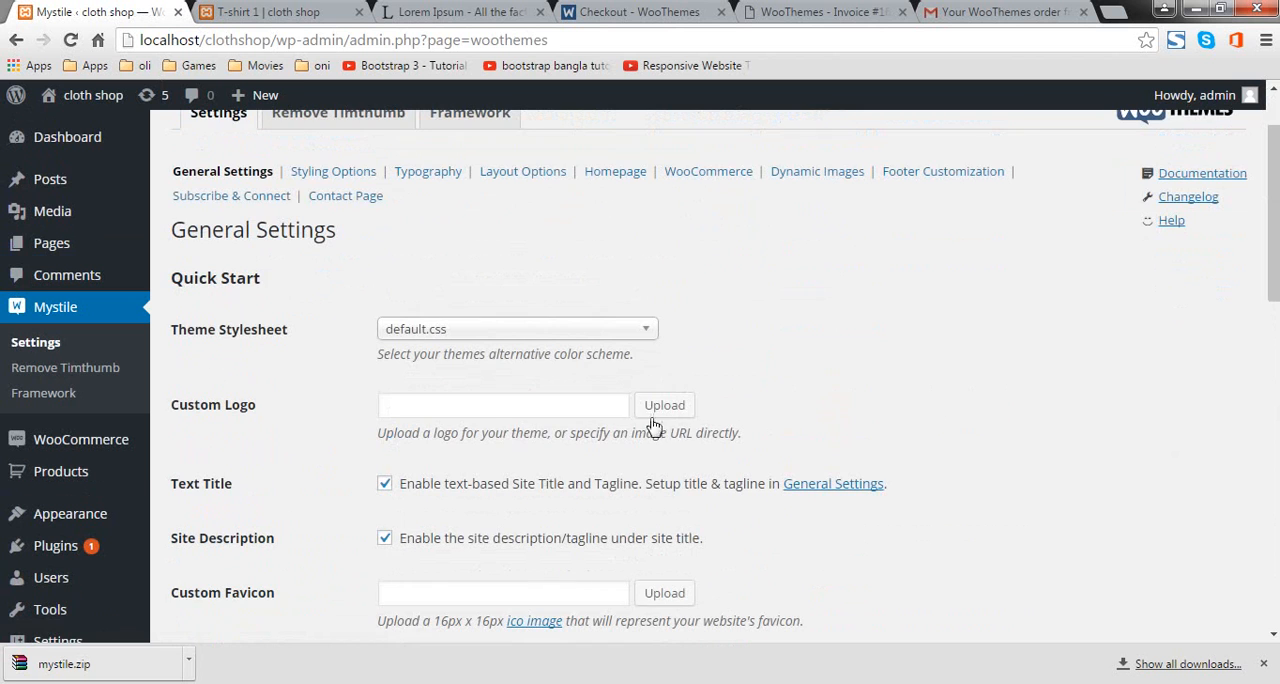
left_click(684, 410)
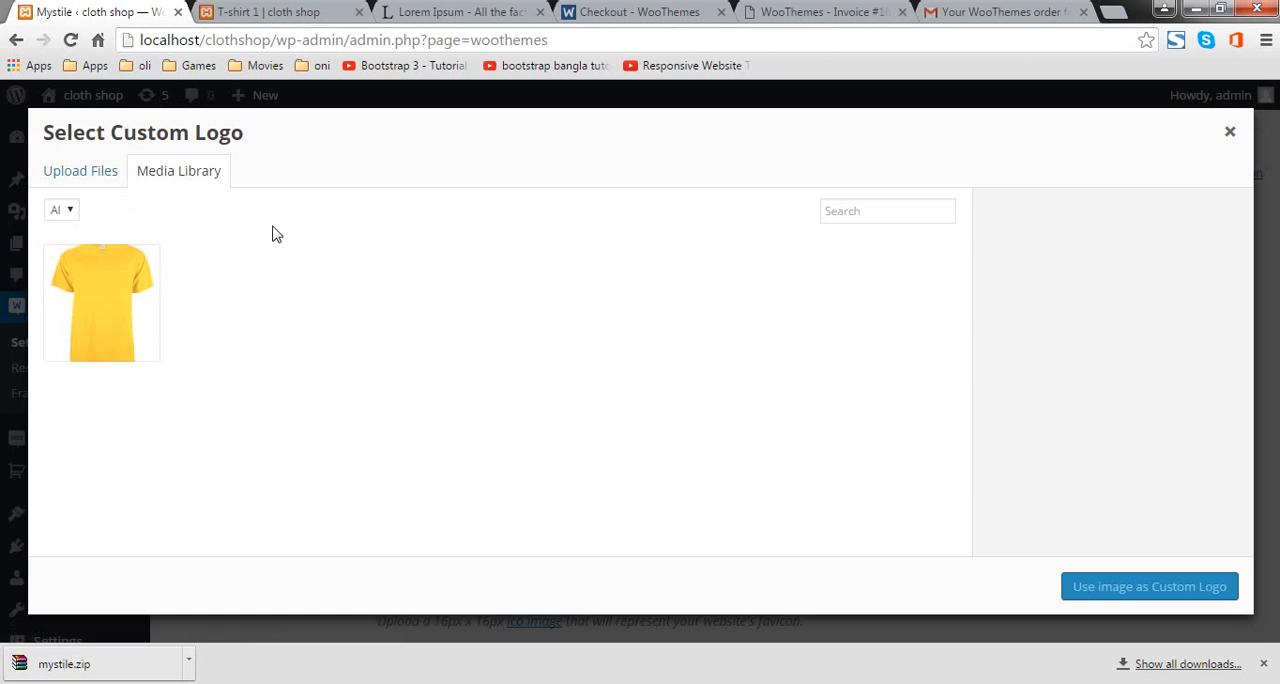
left_click(40, 166)
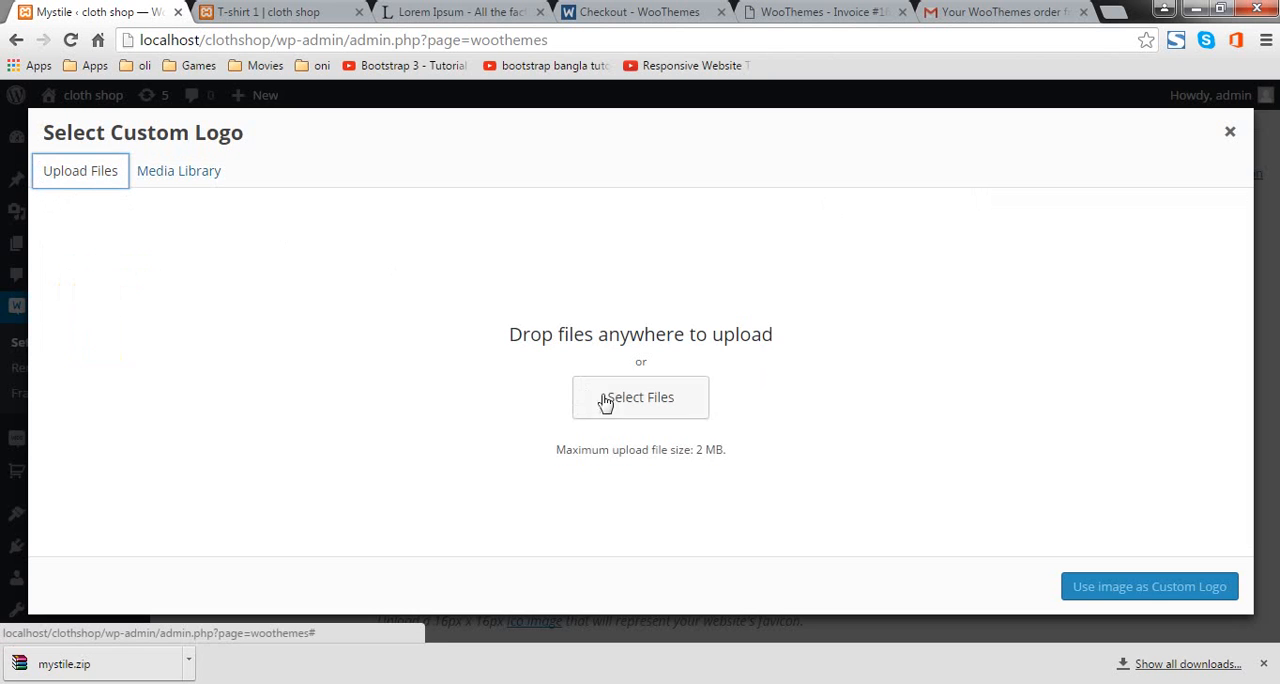
left_click(659, 386)
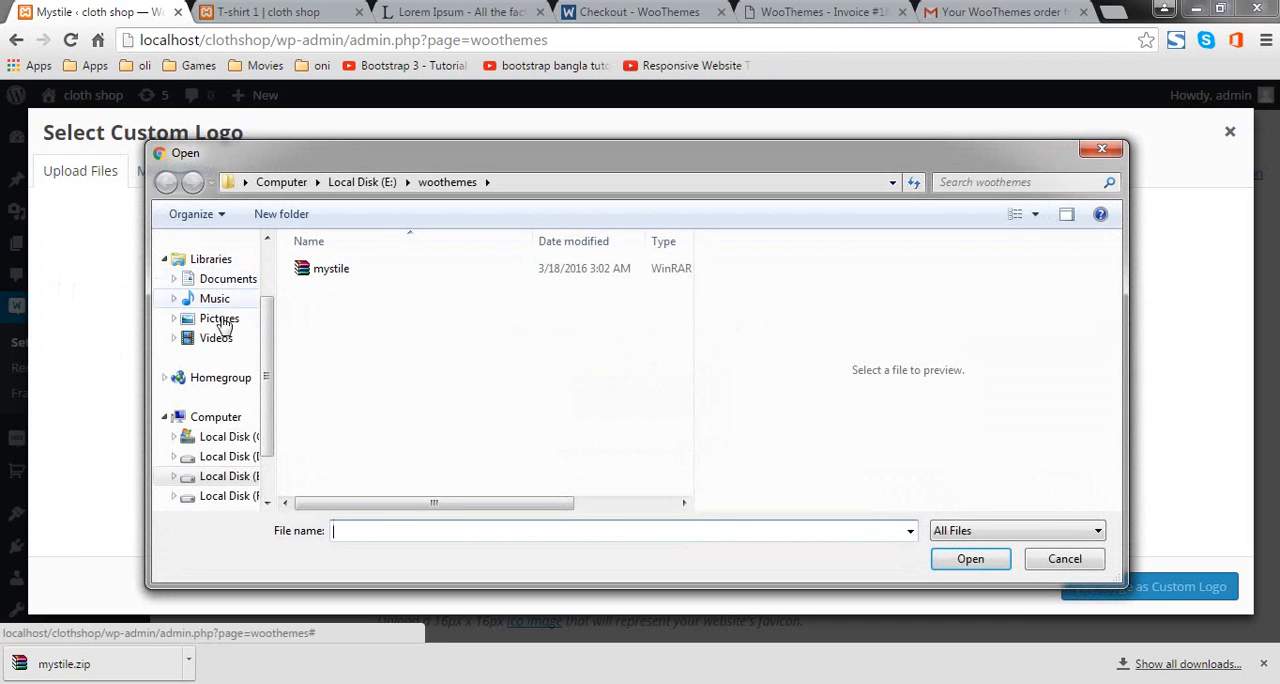
left_click(266, 320)
left_click_drag(266, 320, 249, 289)
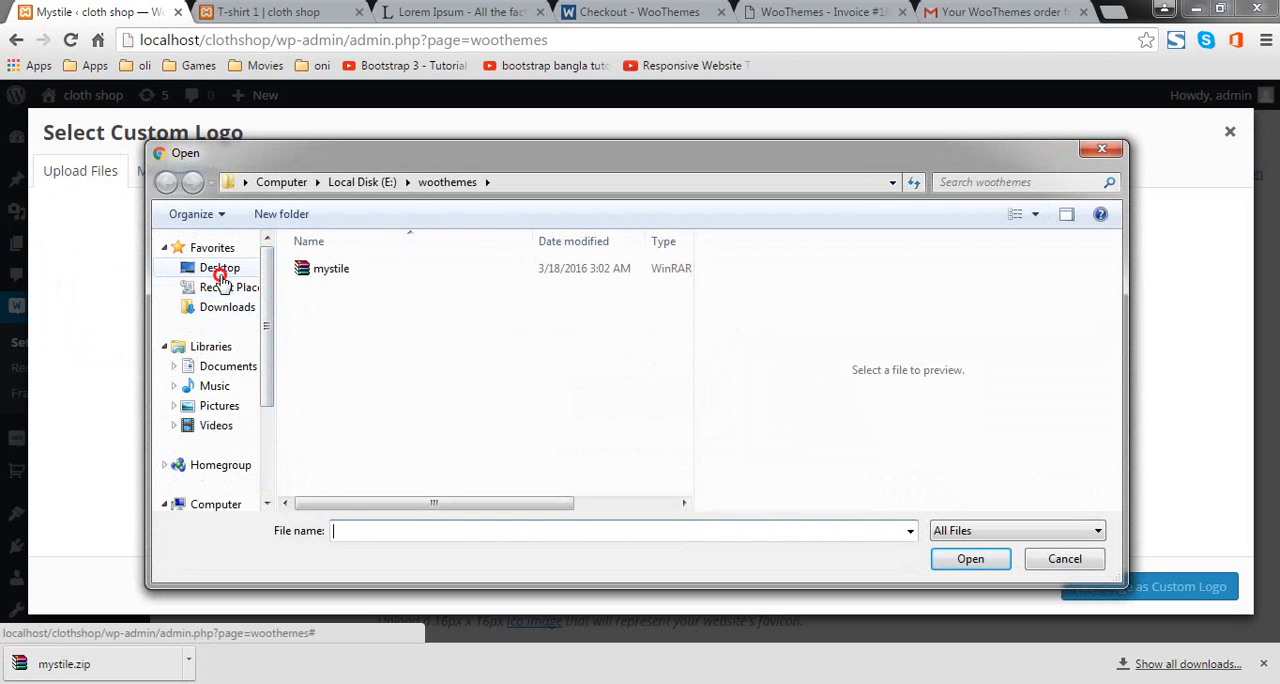
left_click(219, 268)
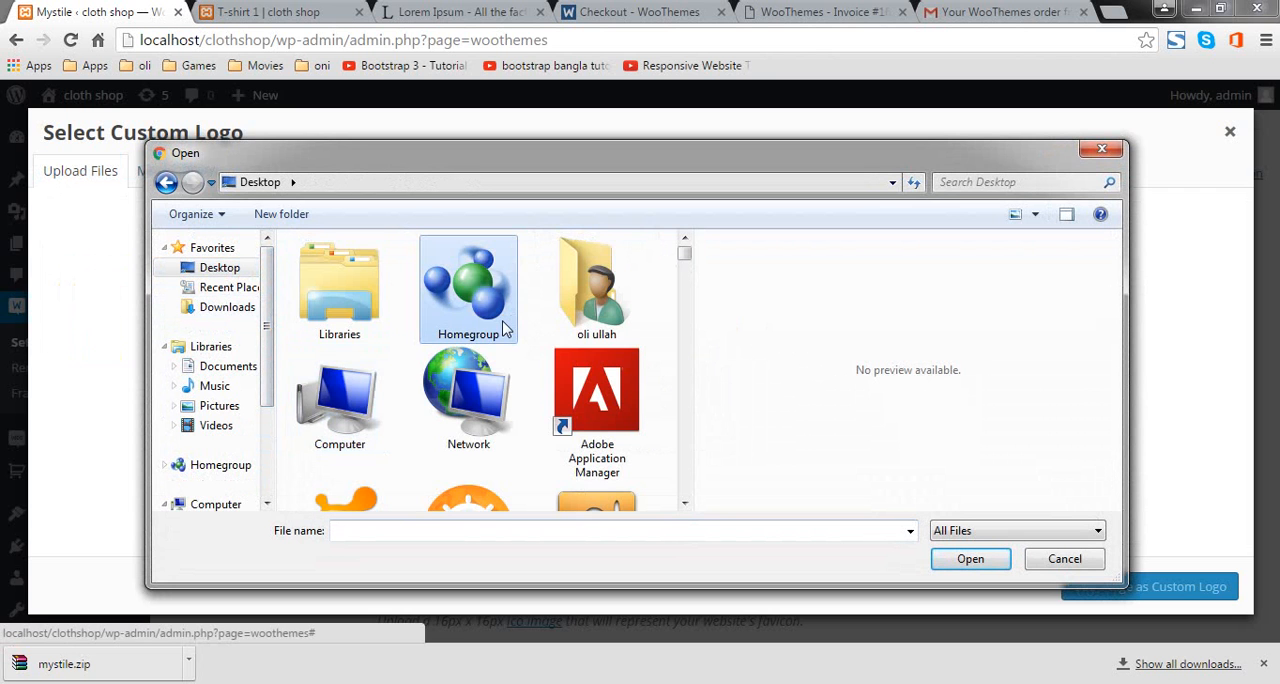
key("b")
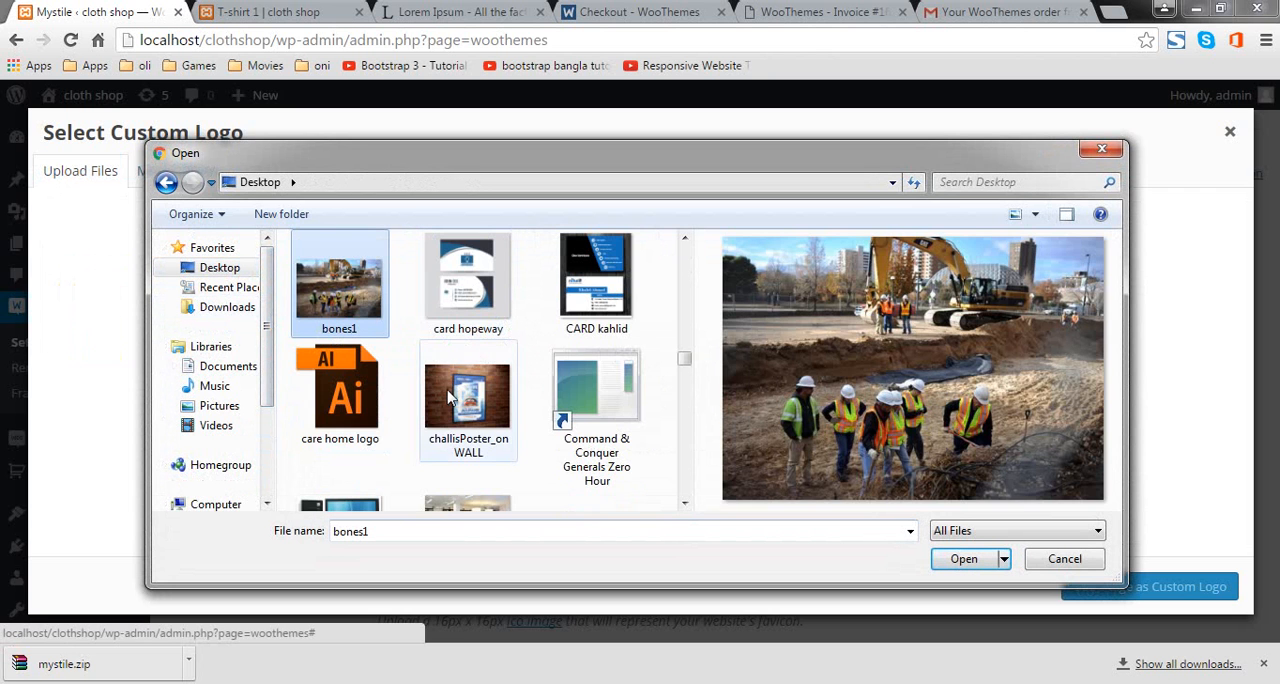
left_click(450, 398)
key("b")
scroll(436, 410, "down", 3)
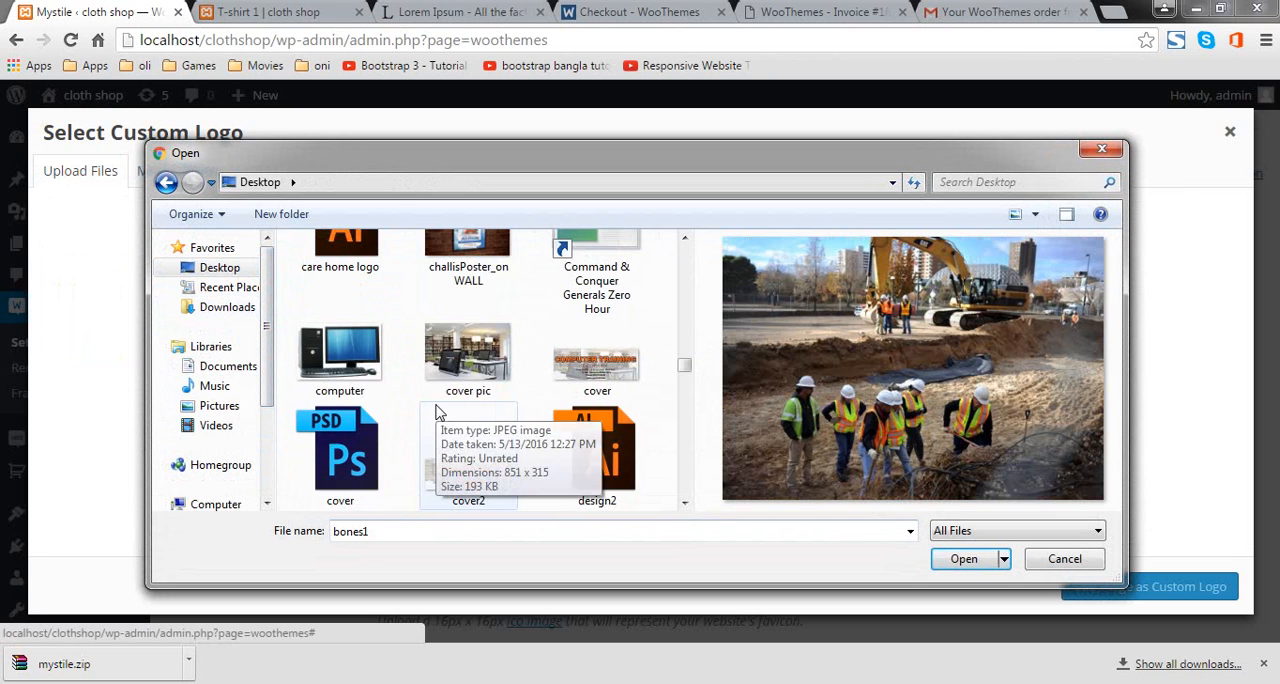
scroll(436, 410, "down", 6)
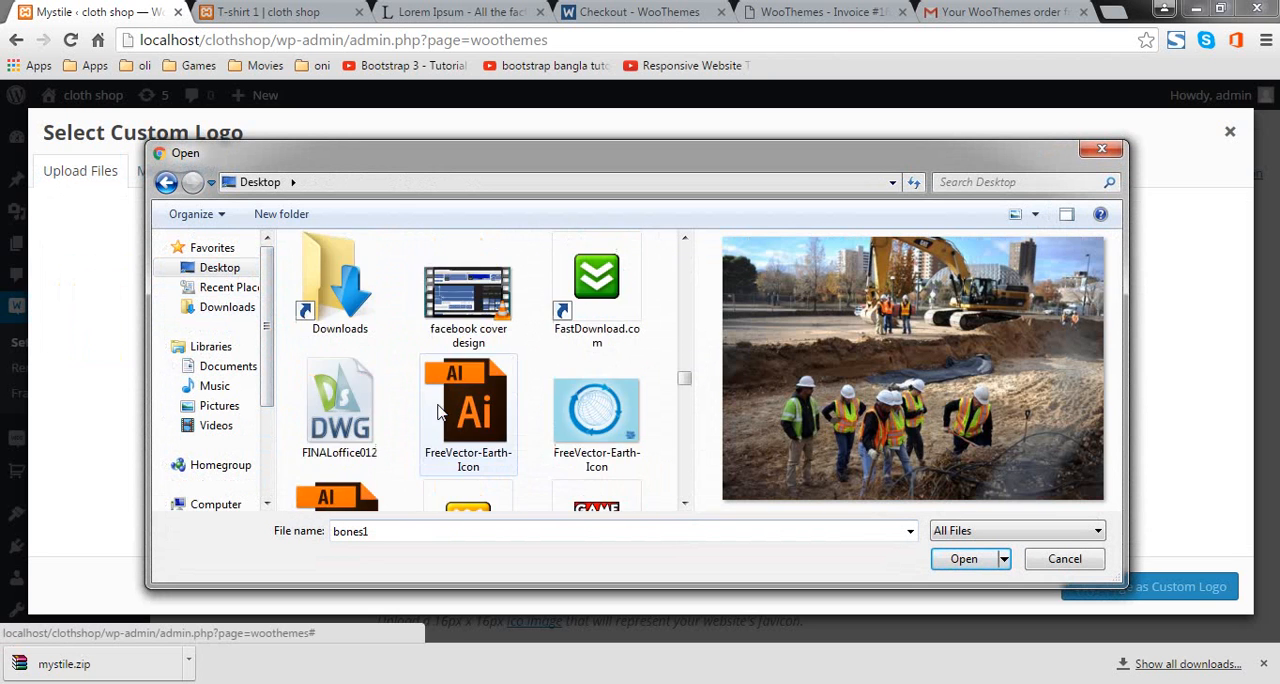
scroll(436, 410, "up", 6)
scroll(437, 408, "up", 3)
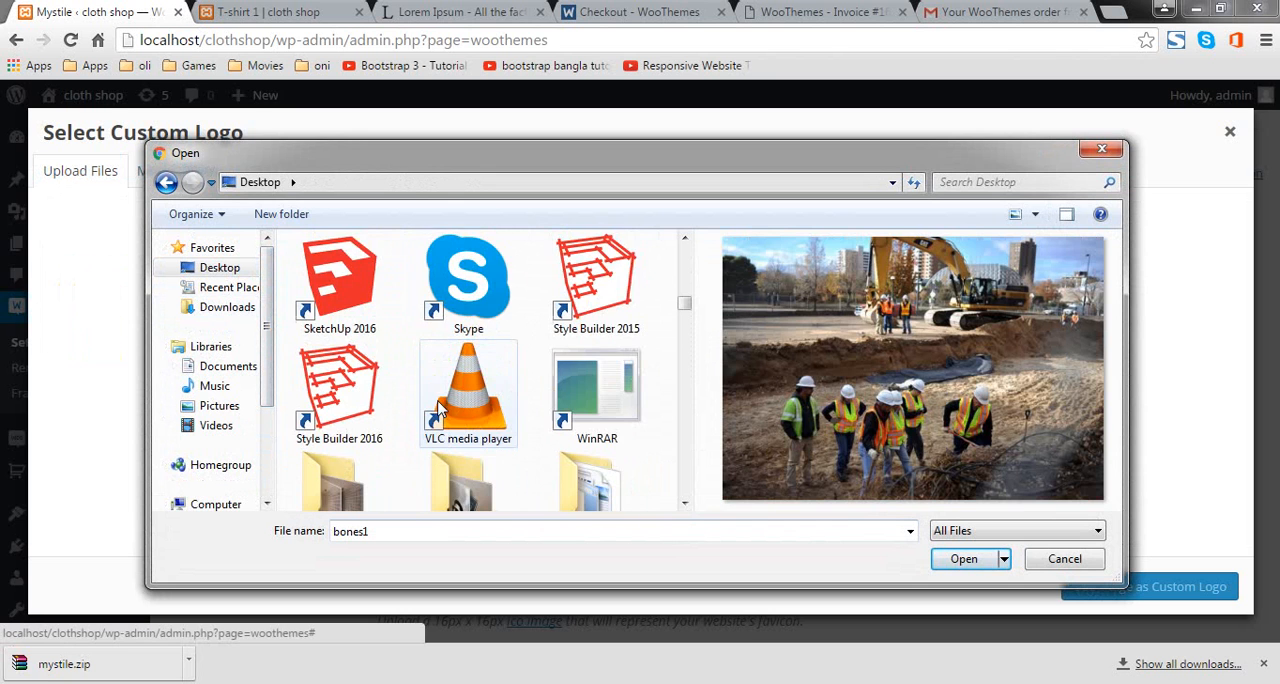
left_click(484, 460)
left_click(373, 446)
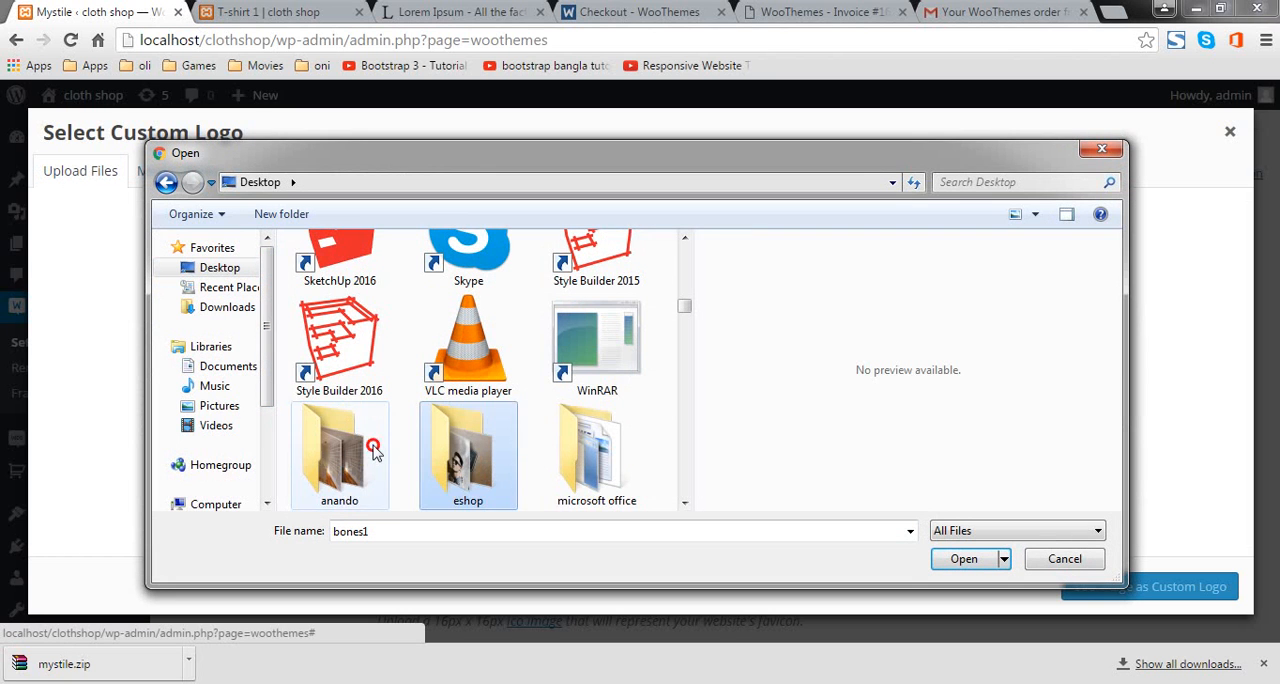
key("b")
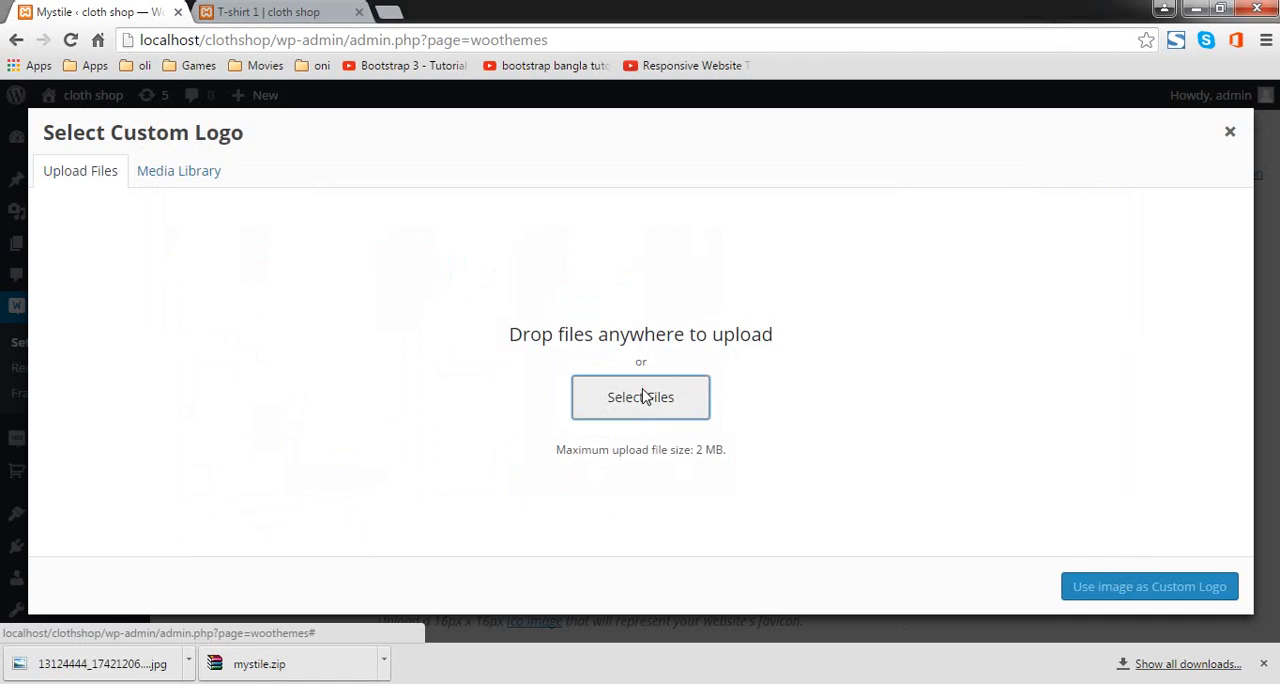
Step: Upload the Banglashop.net banner image from the eshop folder and use it as the Custom Logo
left_click(643, 394)
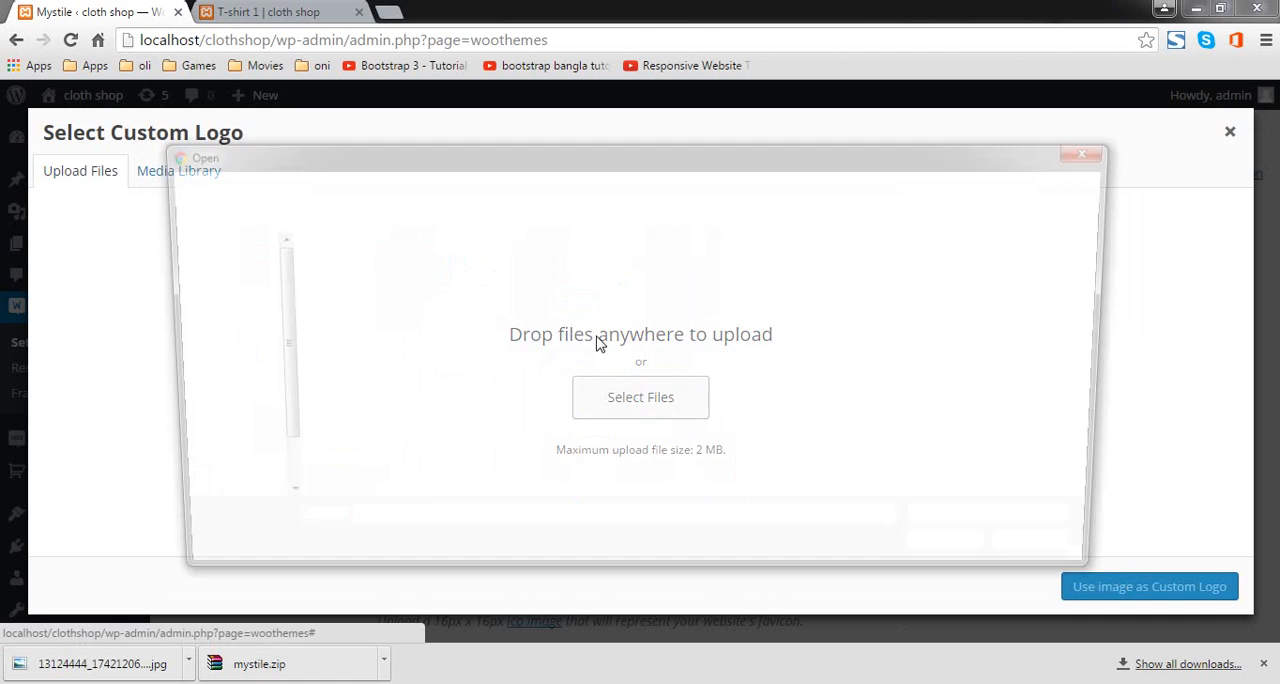
left_click(596, 345)
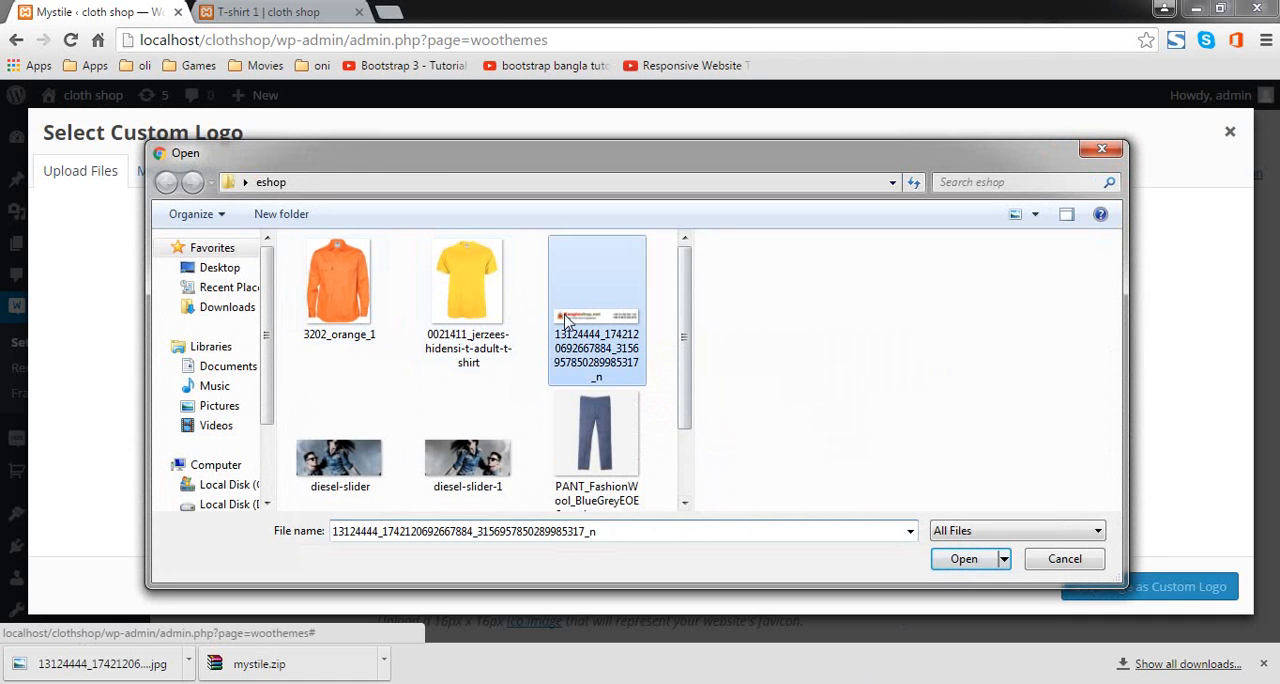
left_click(960, 562)
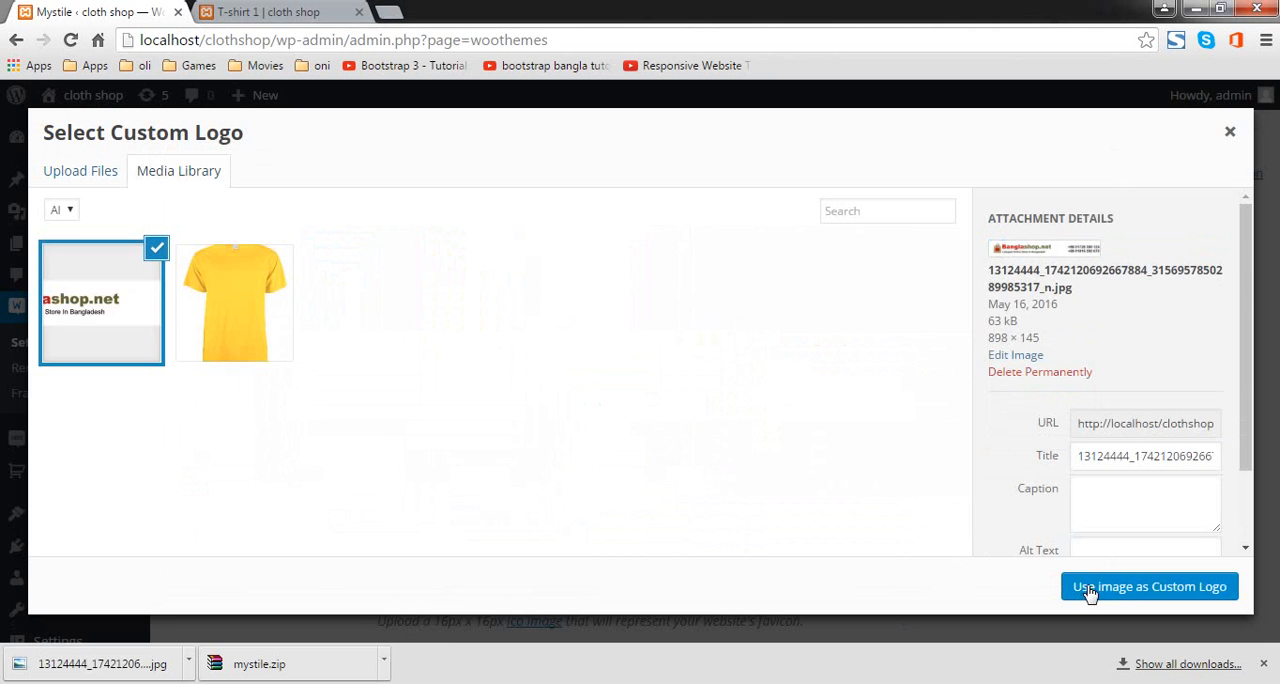
left_click(1080, 591)
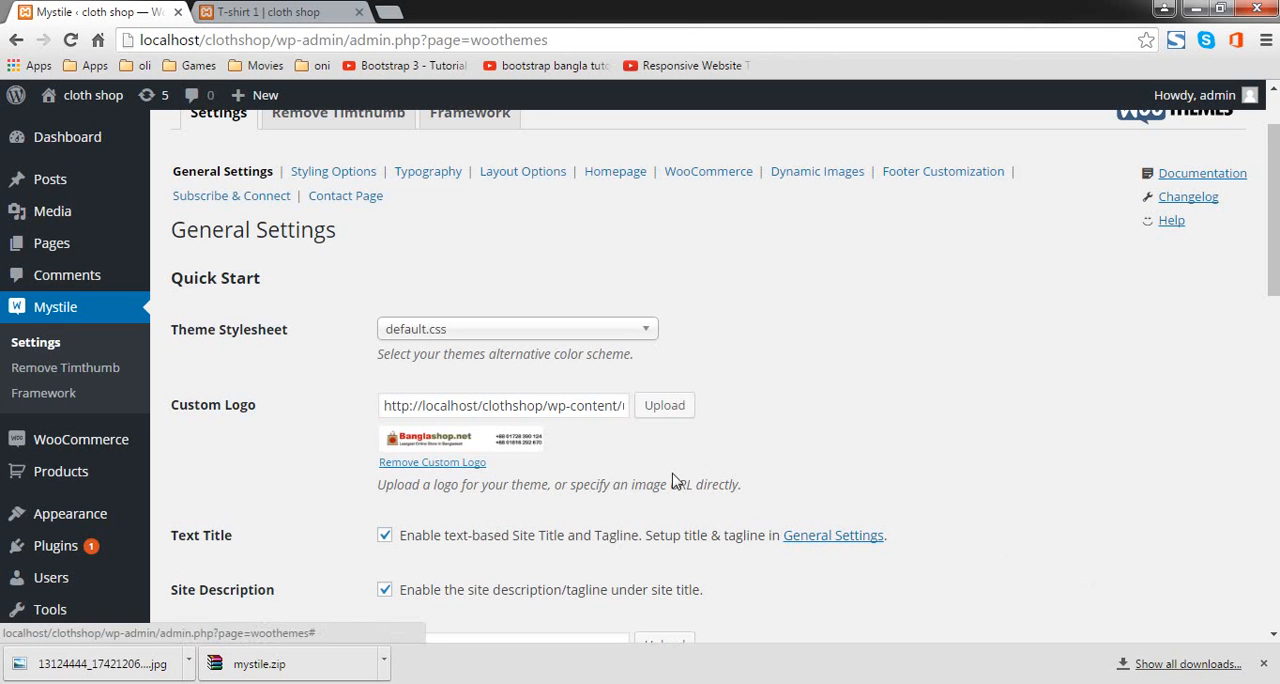
Step: Review the favicon, subscription and display options in Mystile's General Settings, and save the changes
scroll(612, 463, "down", 1)
scroll(612, 463, "down", 1)
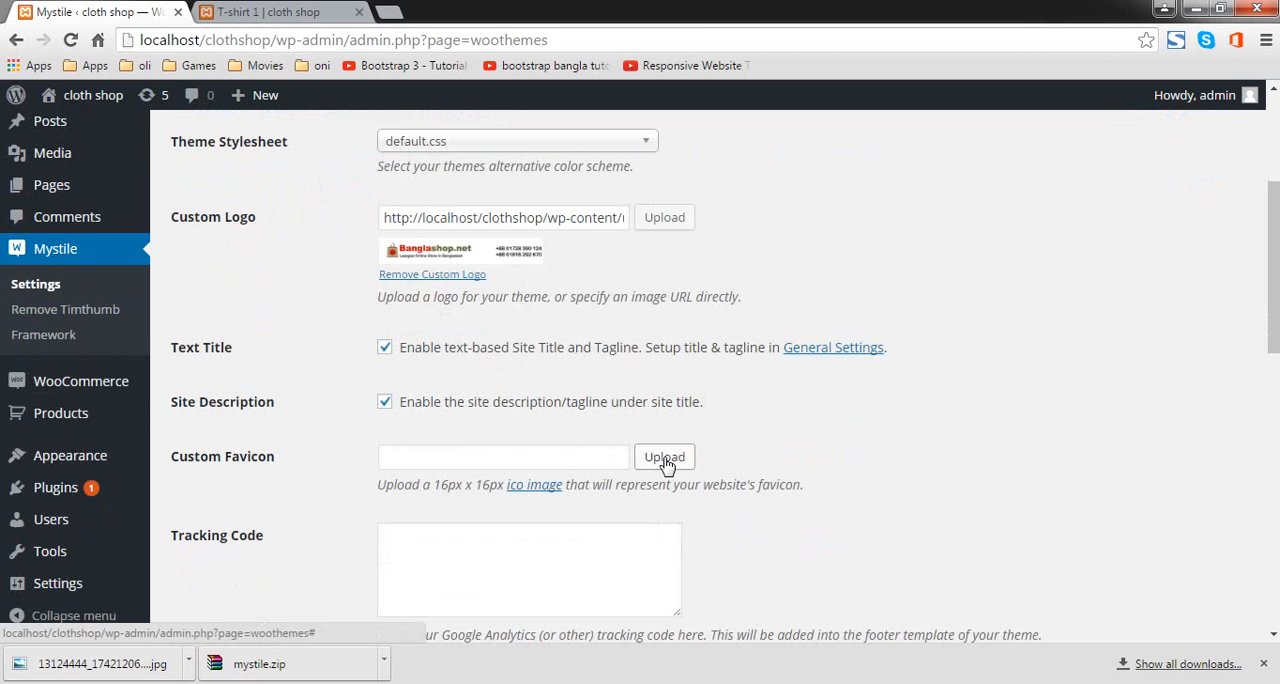
scroll(665, 465, "down", 6)
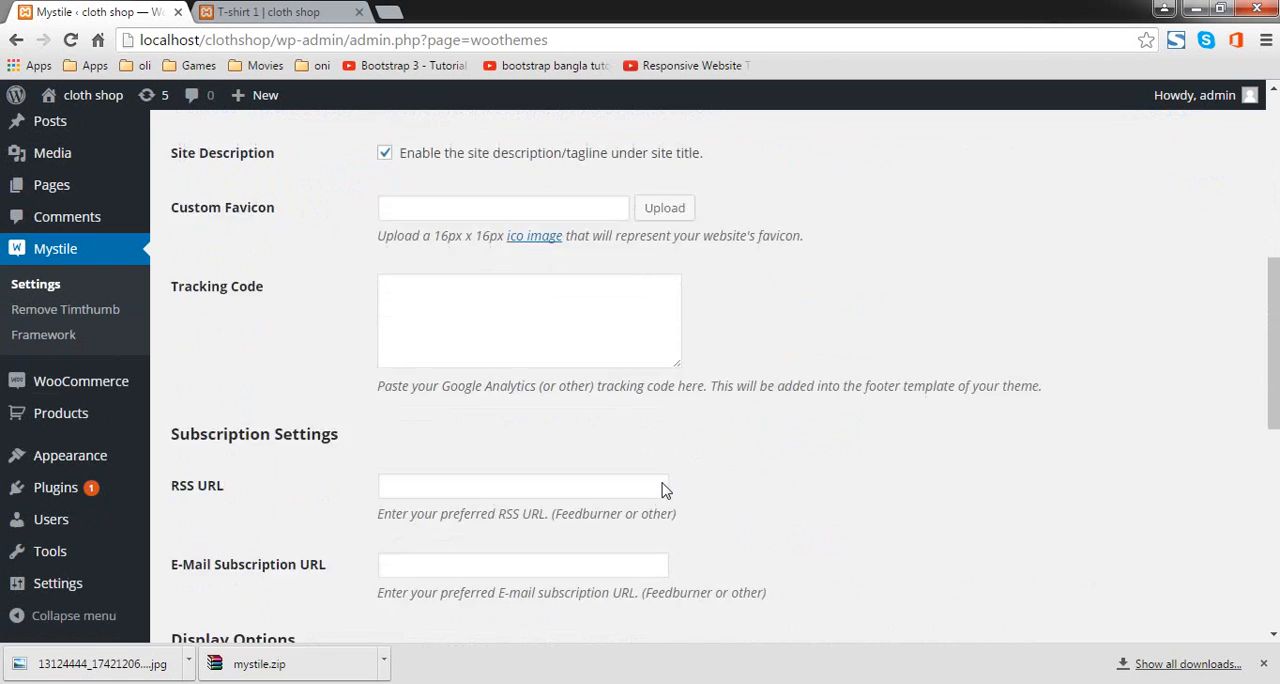
scroll(664, 485, "down", 3)
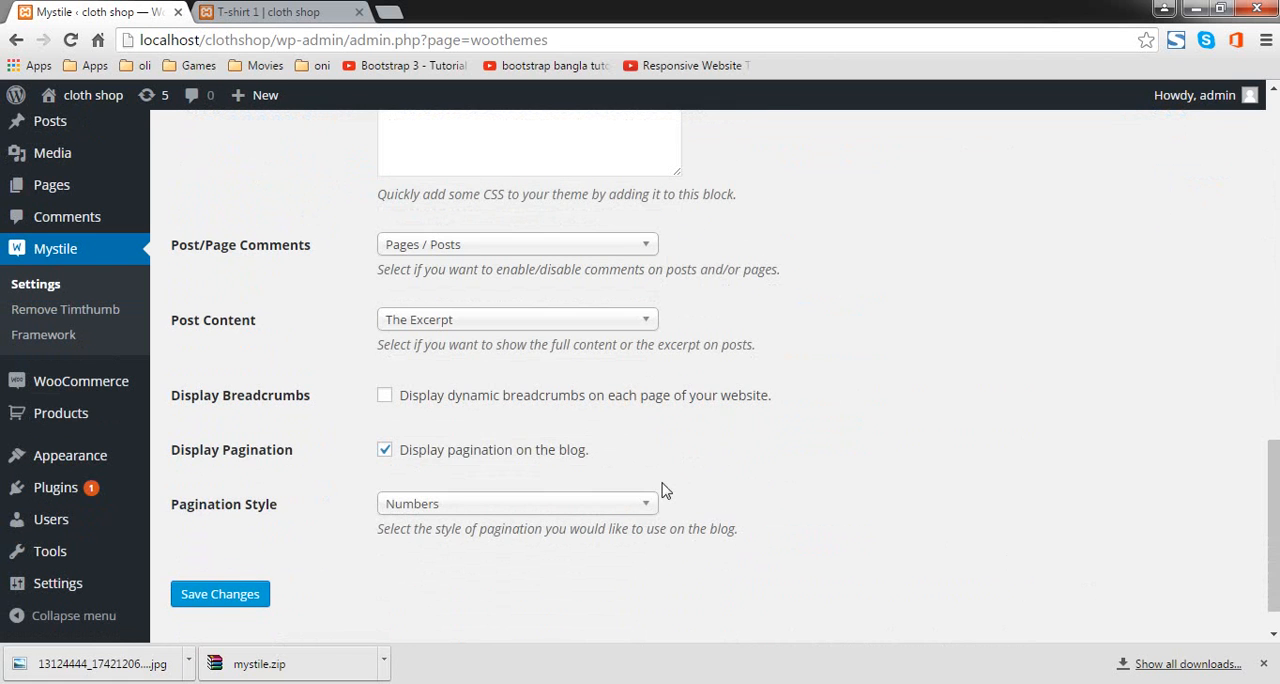
scroll(488, 518, "up", 4)
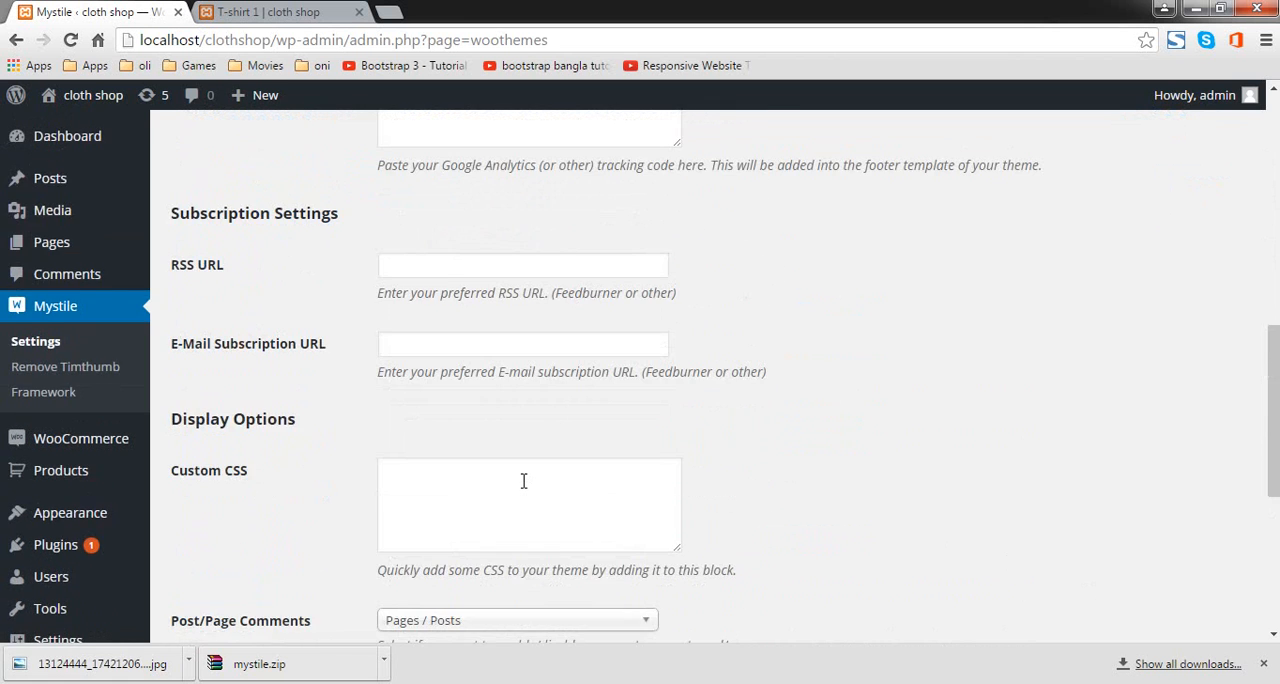
scroll(523, 481, "down", 2)
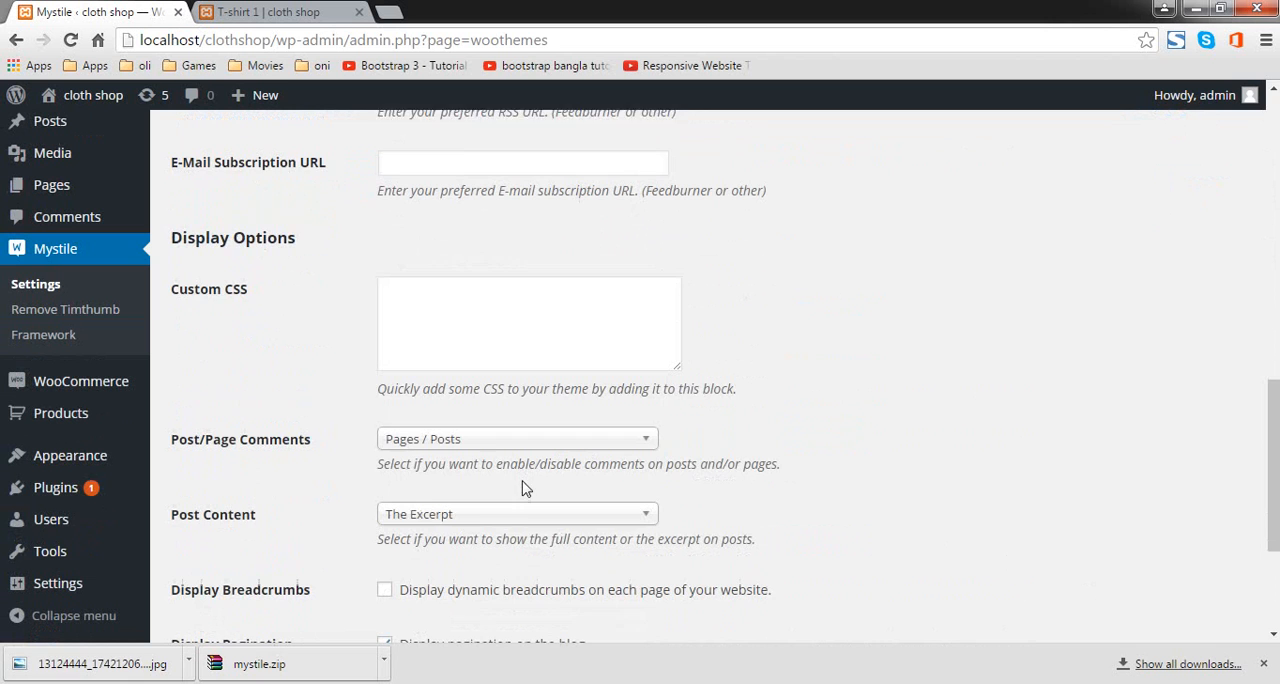
left_click(477, 345)
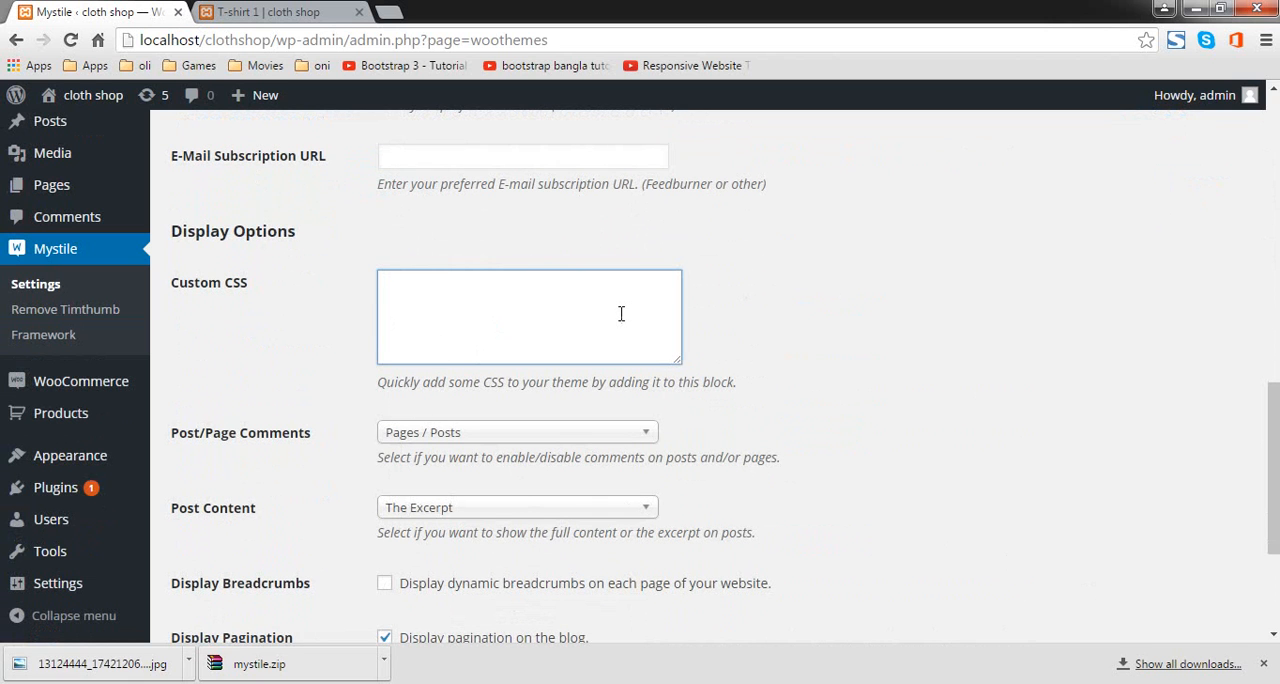
scroll(606, 320, "up", 3)
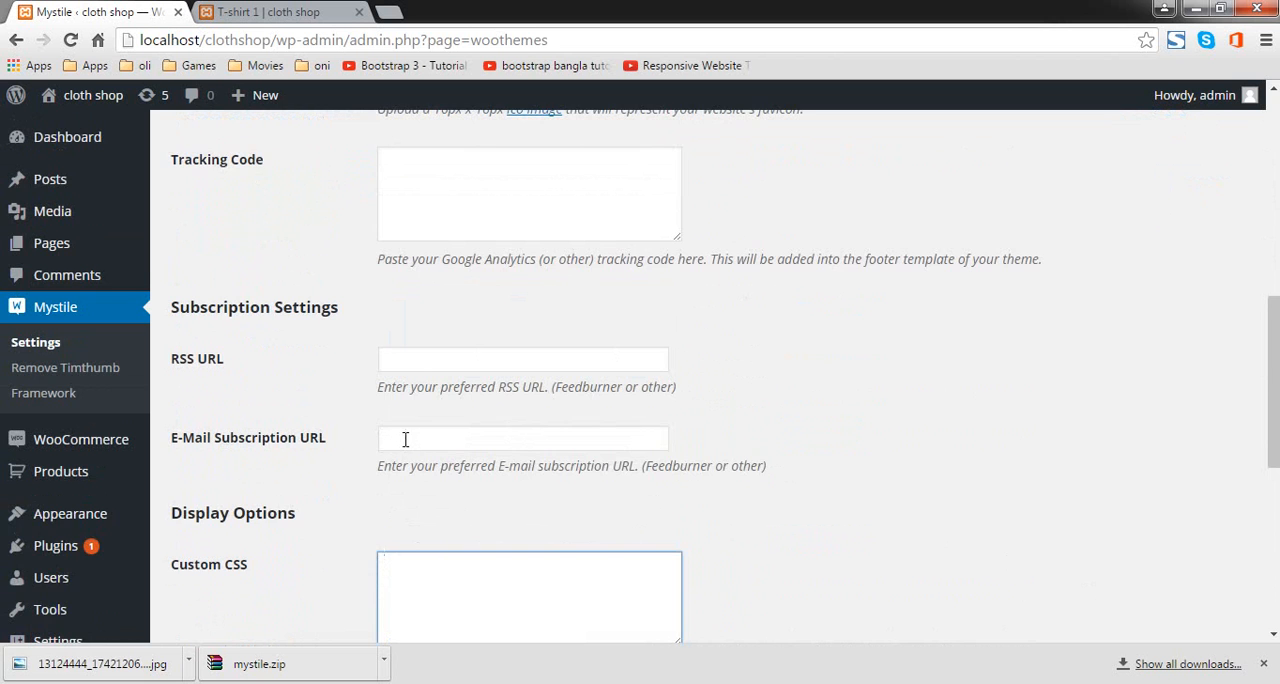
scroll(405, 439, "down", 5)
left_click(248, 548)
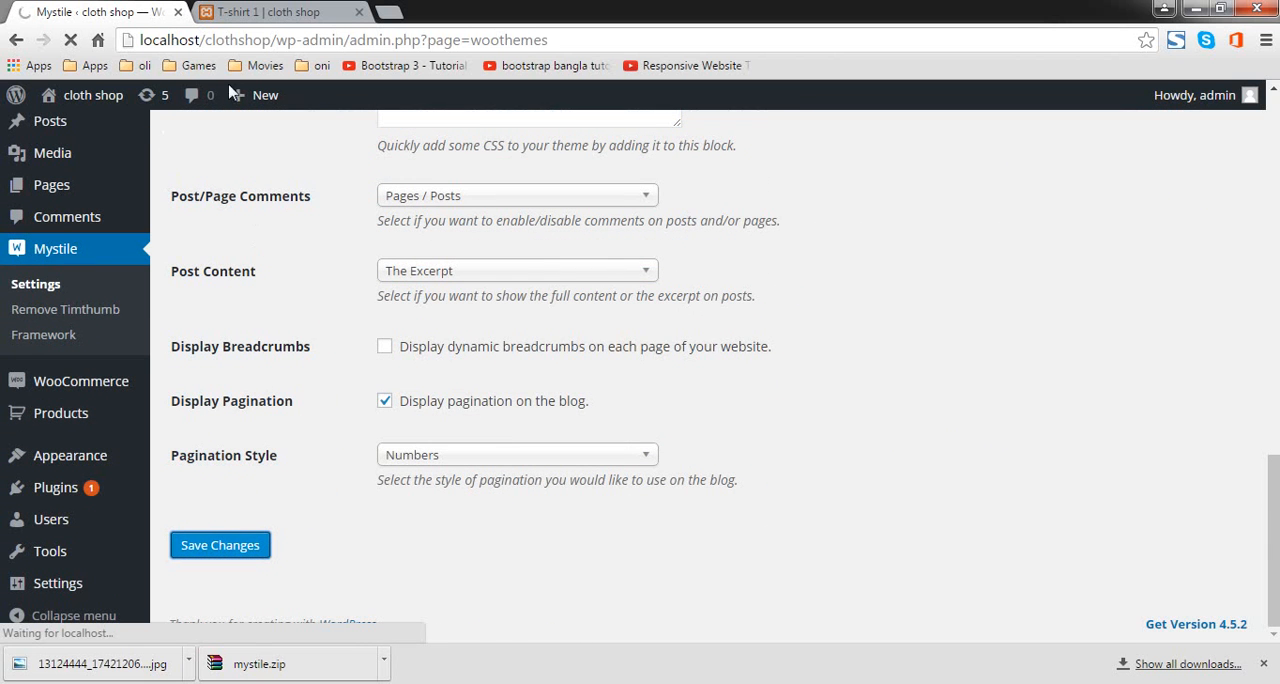
Step: Open the cloth shop front end in a new tab and close the T-shirt 1 product tab
right_click(92, 99)
right_click(73, 128)
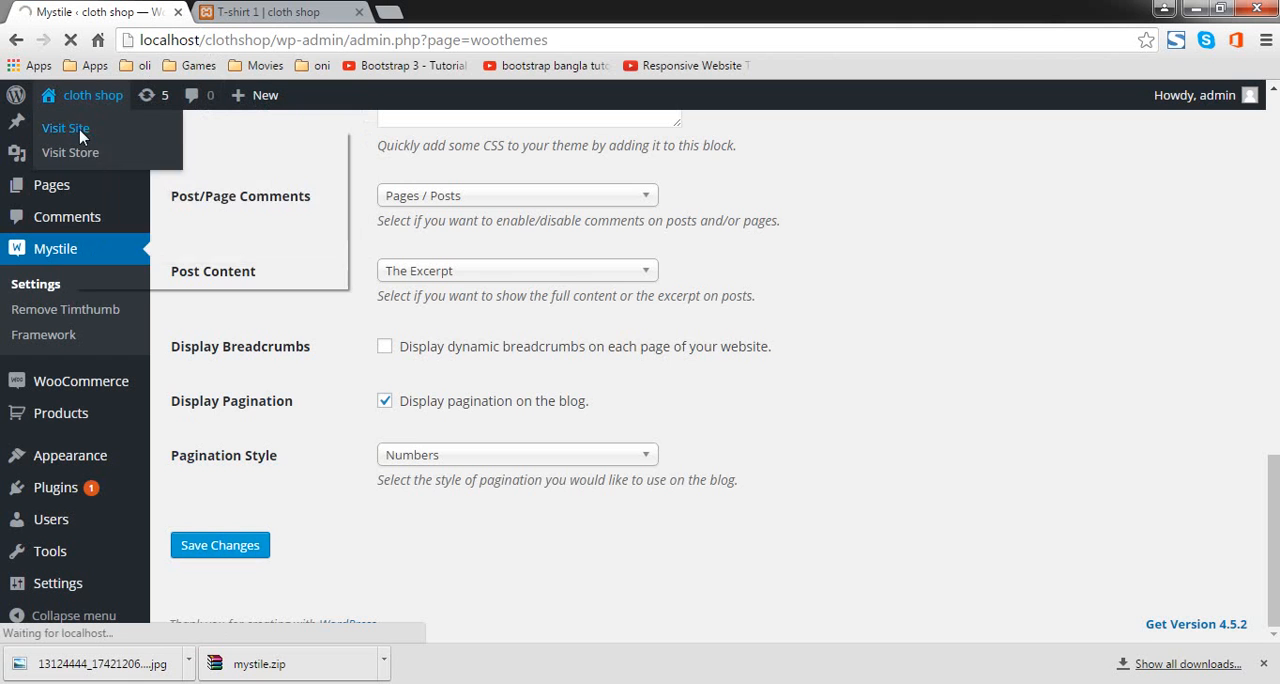
left_click(98, 141)
left_click(248, 8)
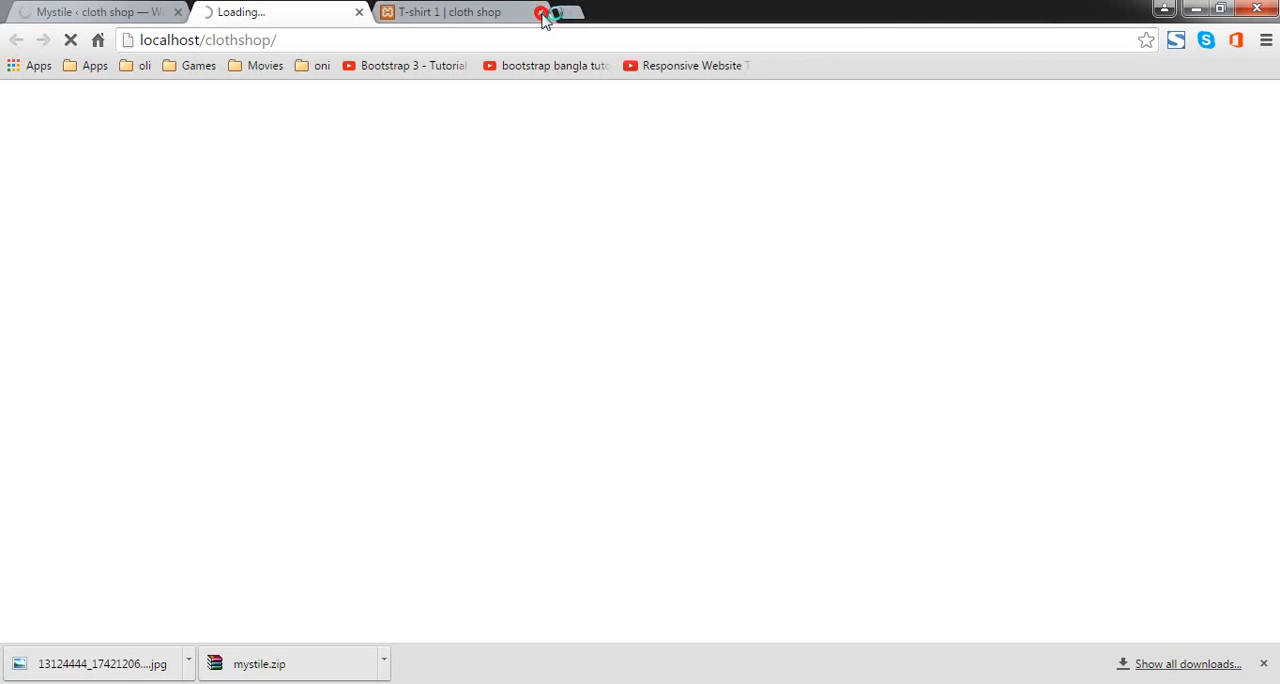
left_click(541, 12)
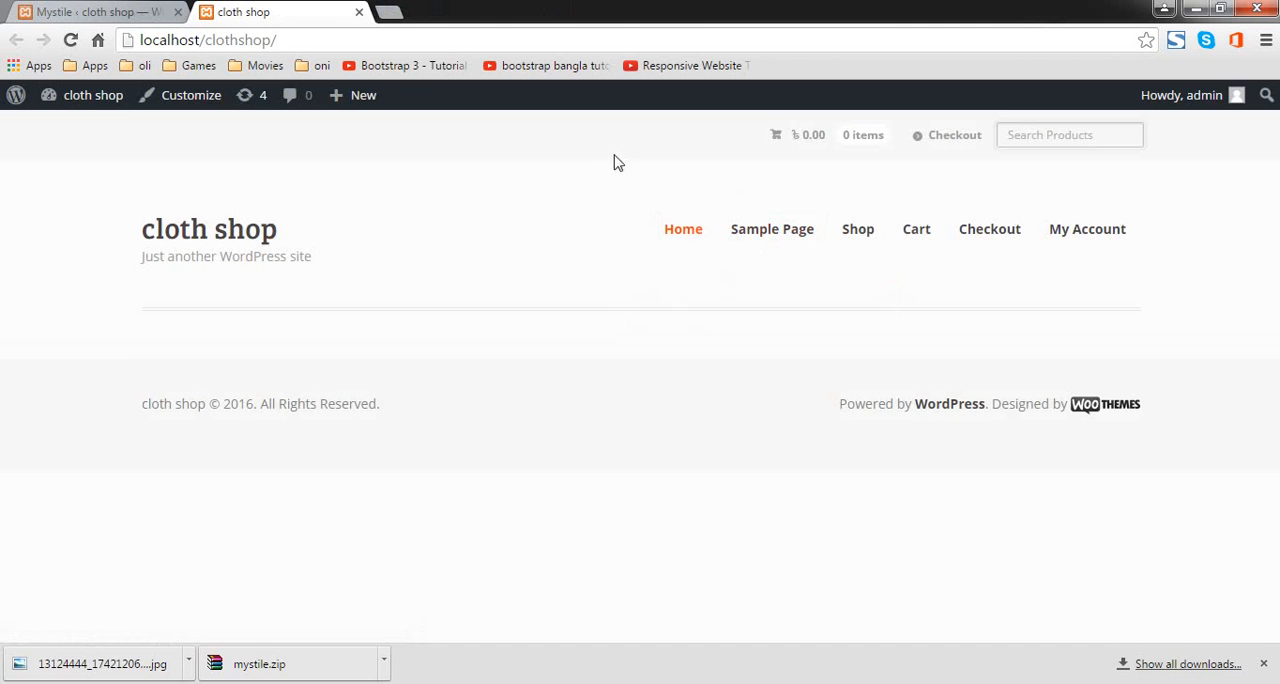
Step: Customize the site to use a static front page set to Shop, and publish the change
left_click(194, 104)
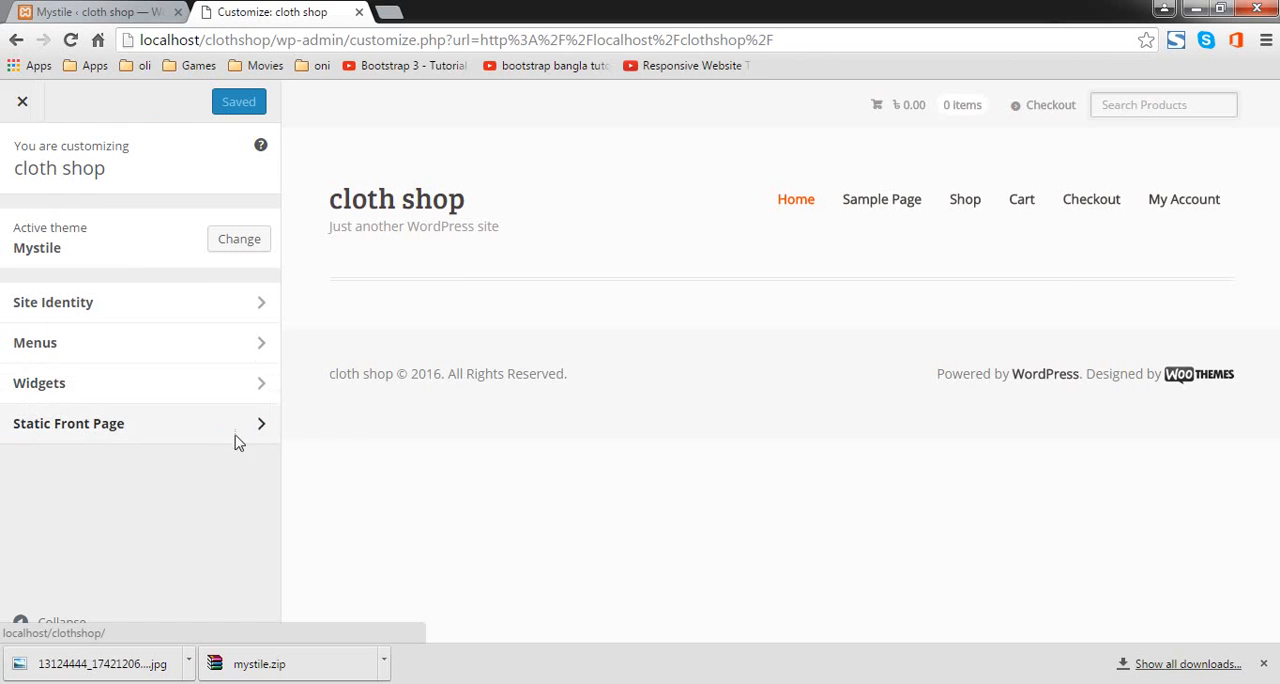
left_click(237, 437)
left_click(92, 314)
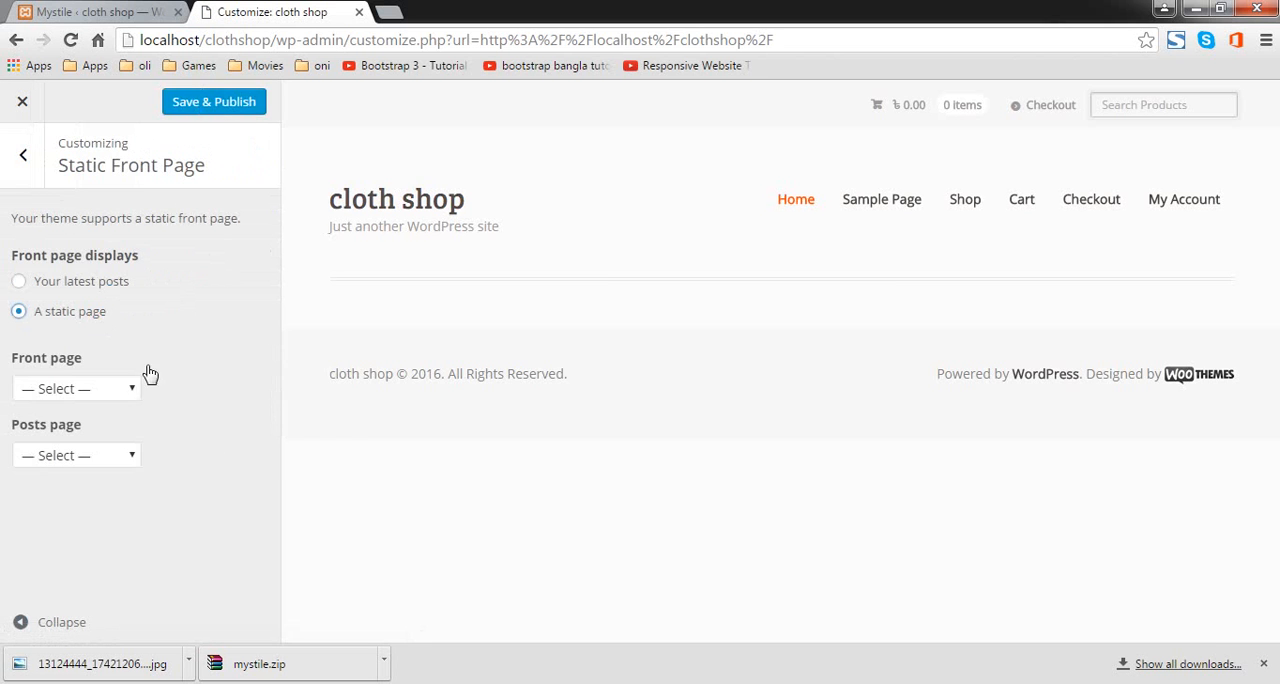
left_click(130, 390)
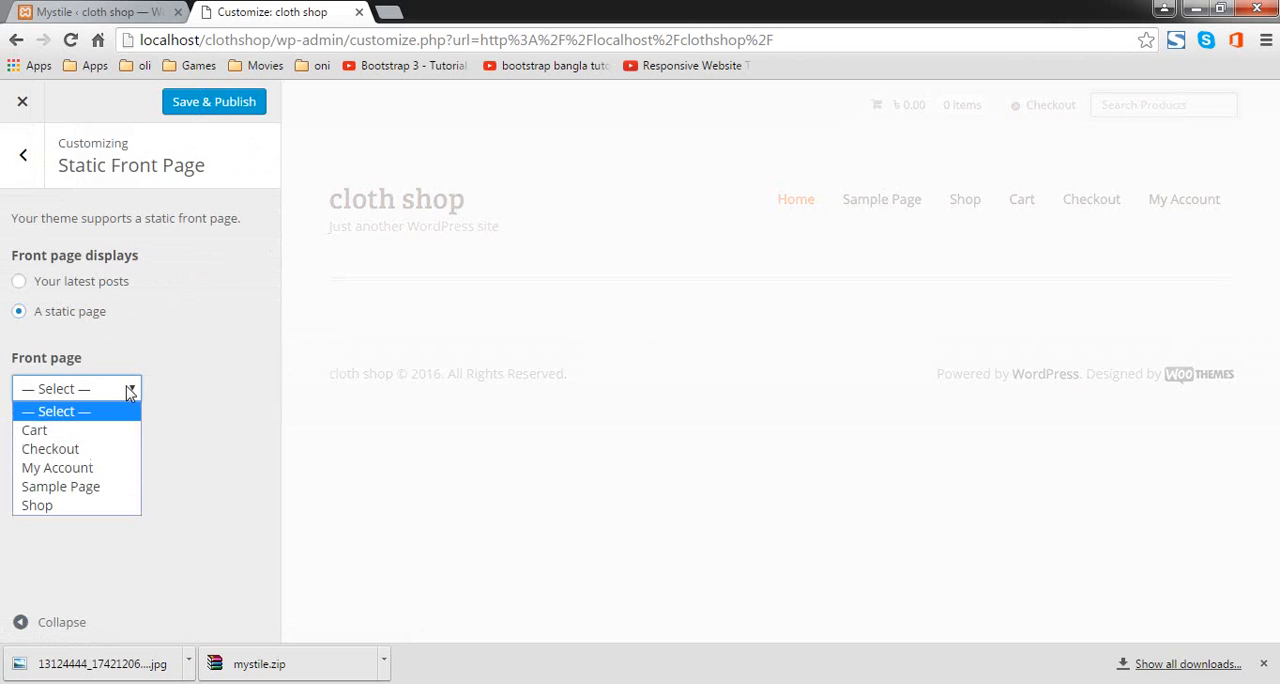
left_click(116, 506)
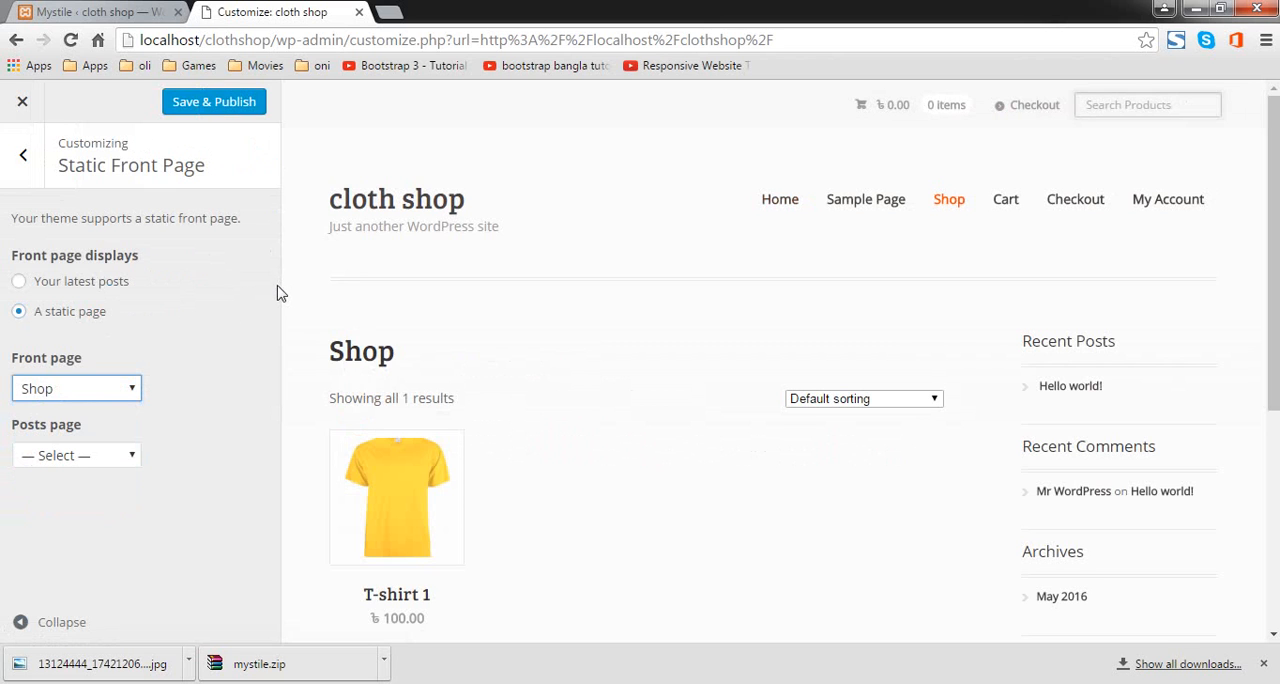
left_click(214, 104)
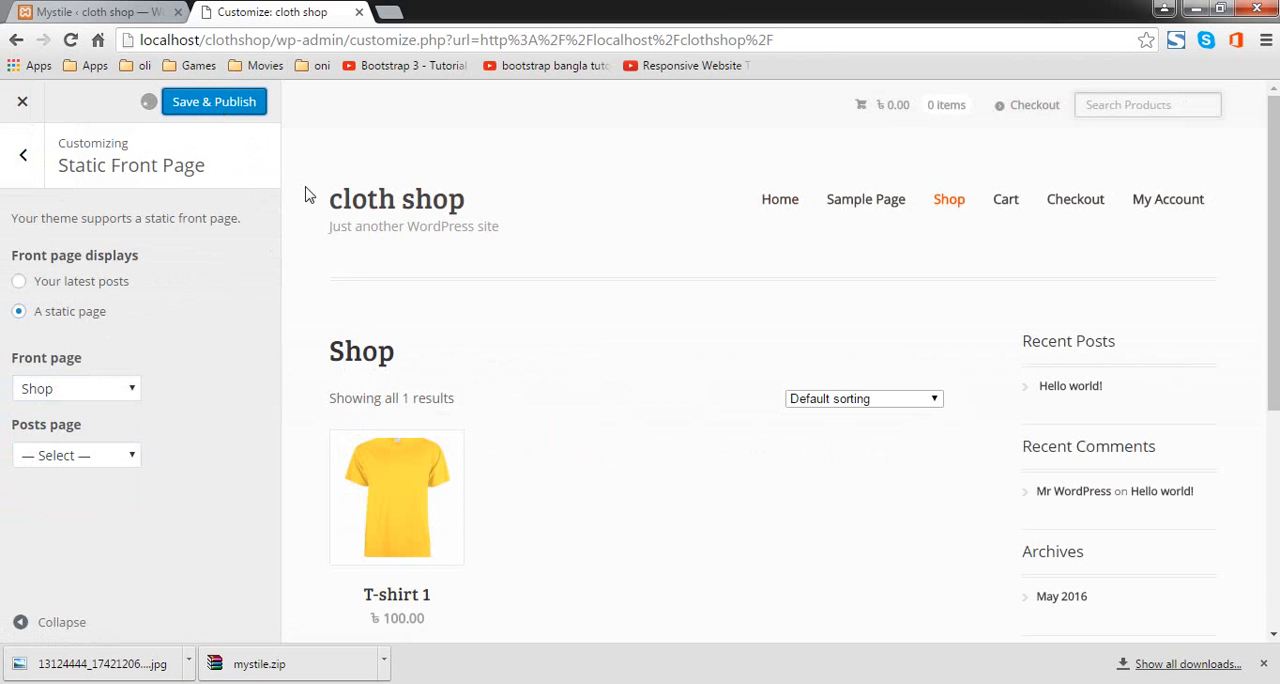
Step: Open the site's Pages list in the admin area and move Sample Page to the trash
left_click(82, 8)
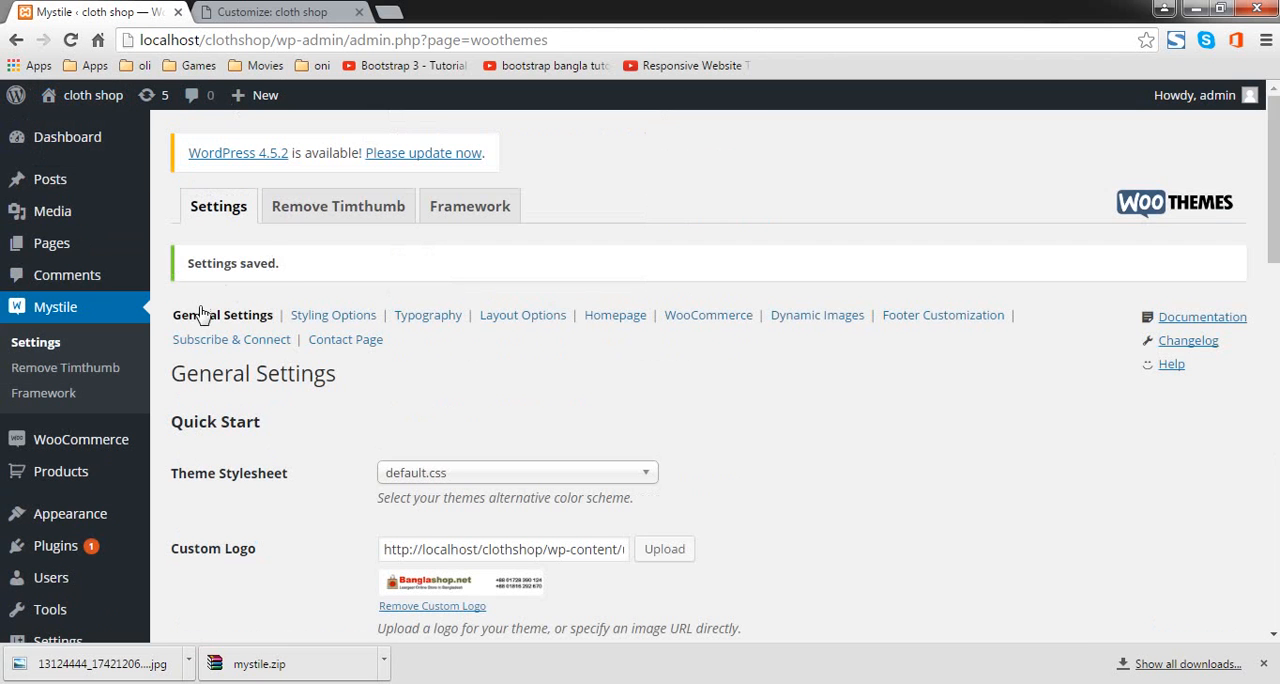
left_click(70, 243)
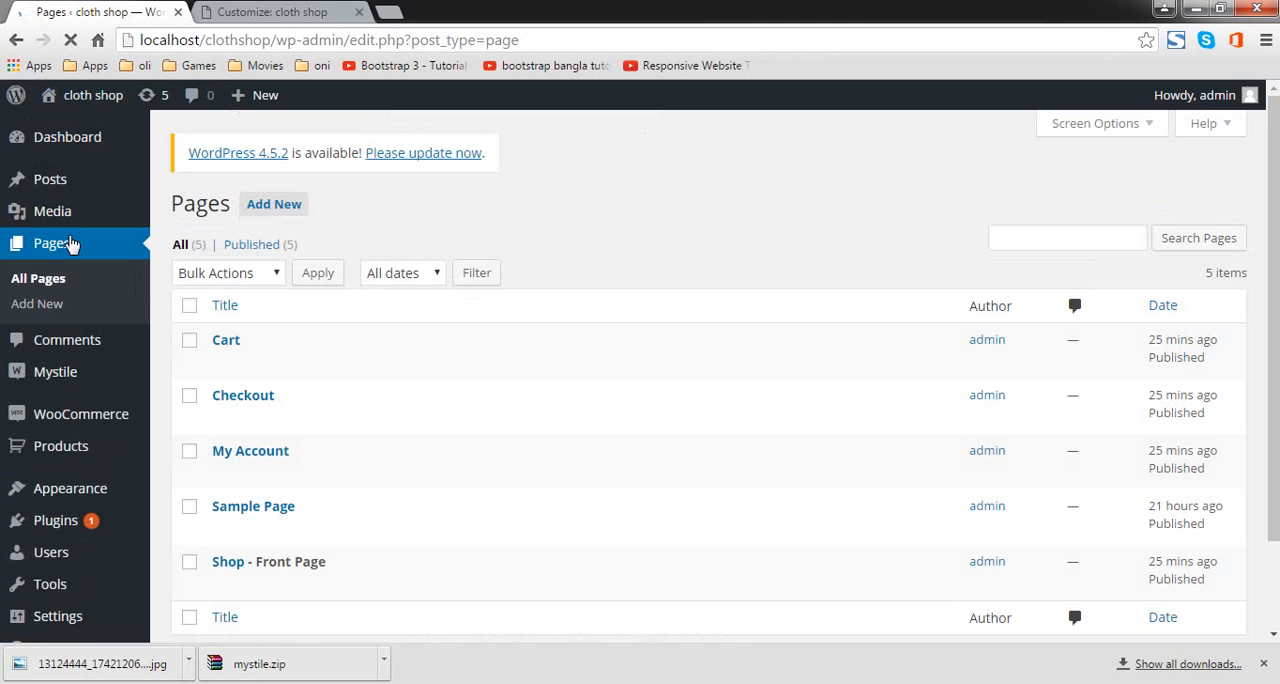
scroll(430, 515, "down", 2)
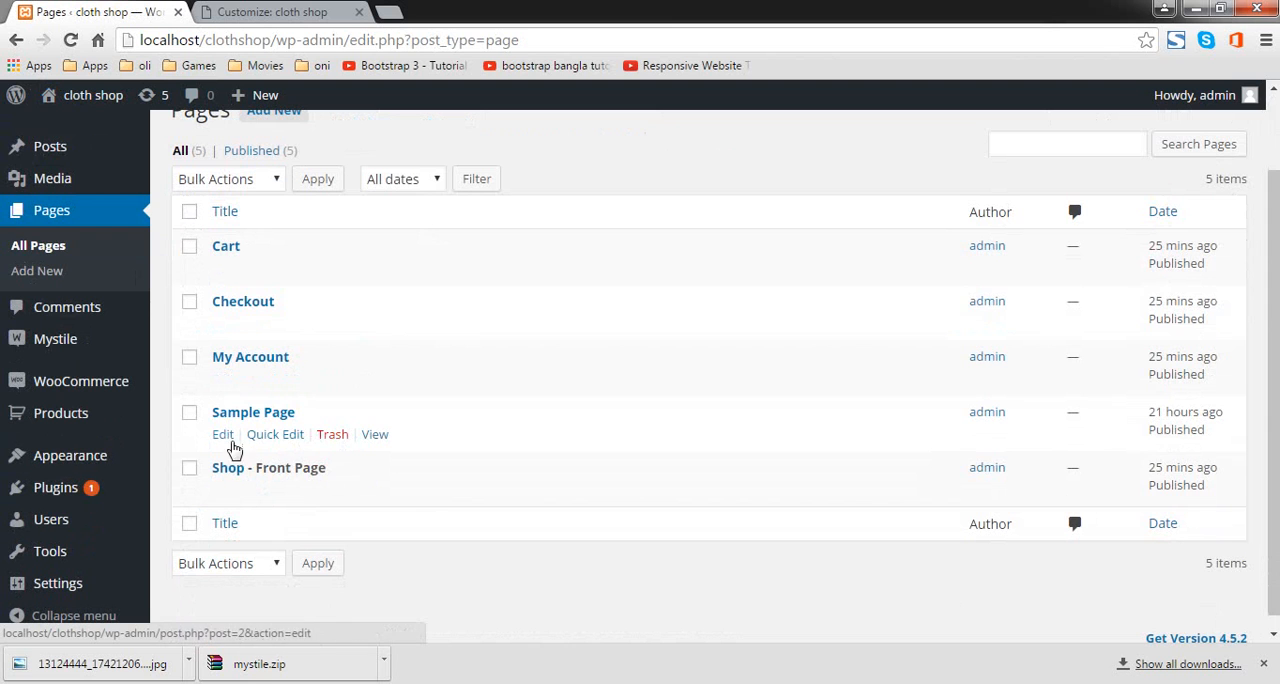
left_click(333, 436)
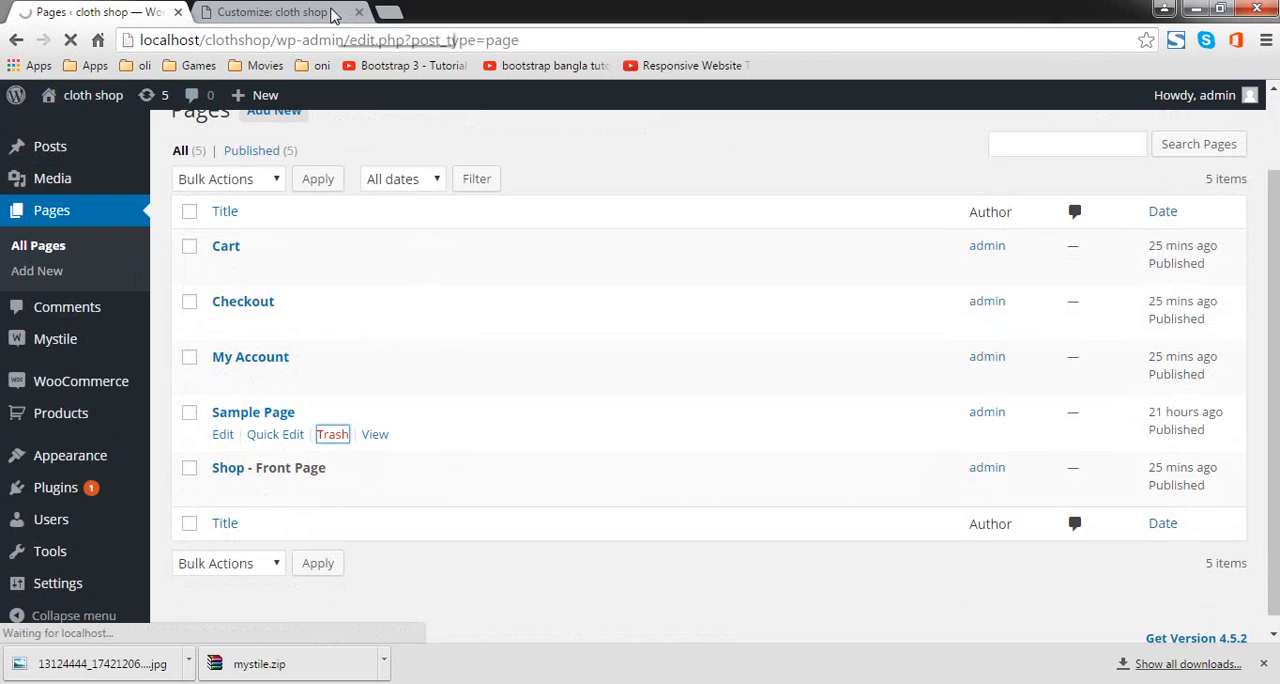
Step: Close the customizer, reload the cloth shop front end, and check its navigation against the remaining entries in the Pages list
left_click(331, 13)
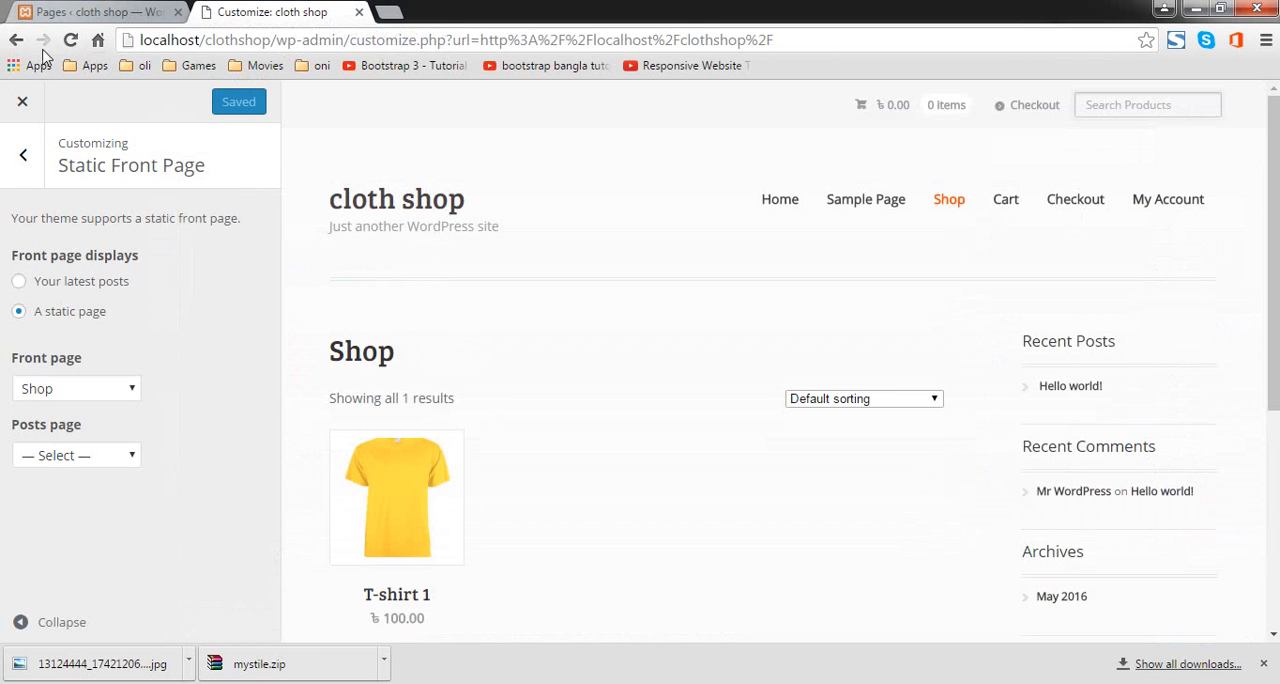
left_click(25, 100)
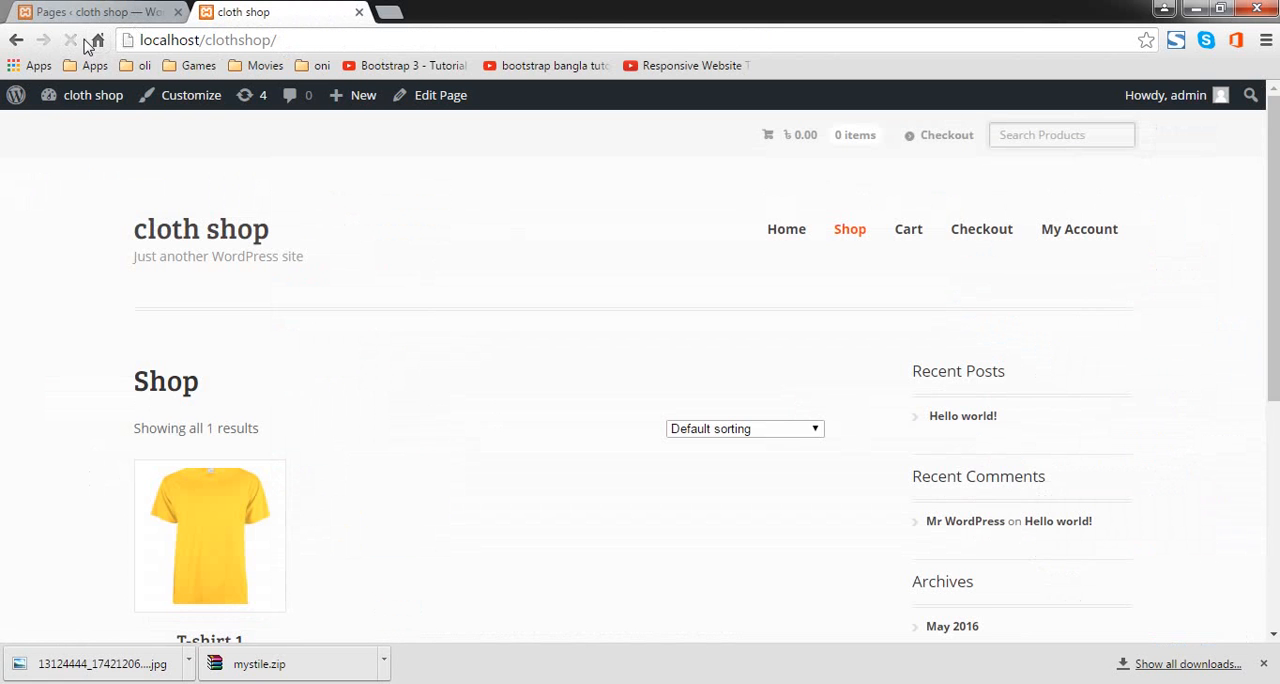
left_click(413, 43)
key("Return")
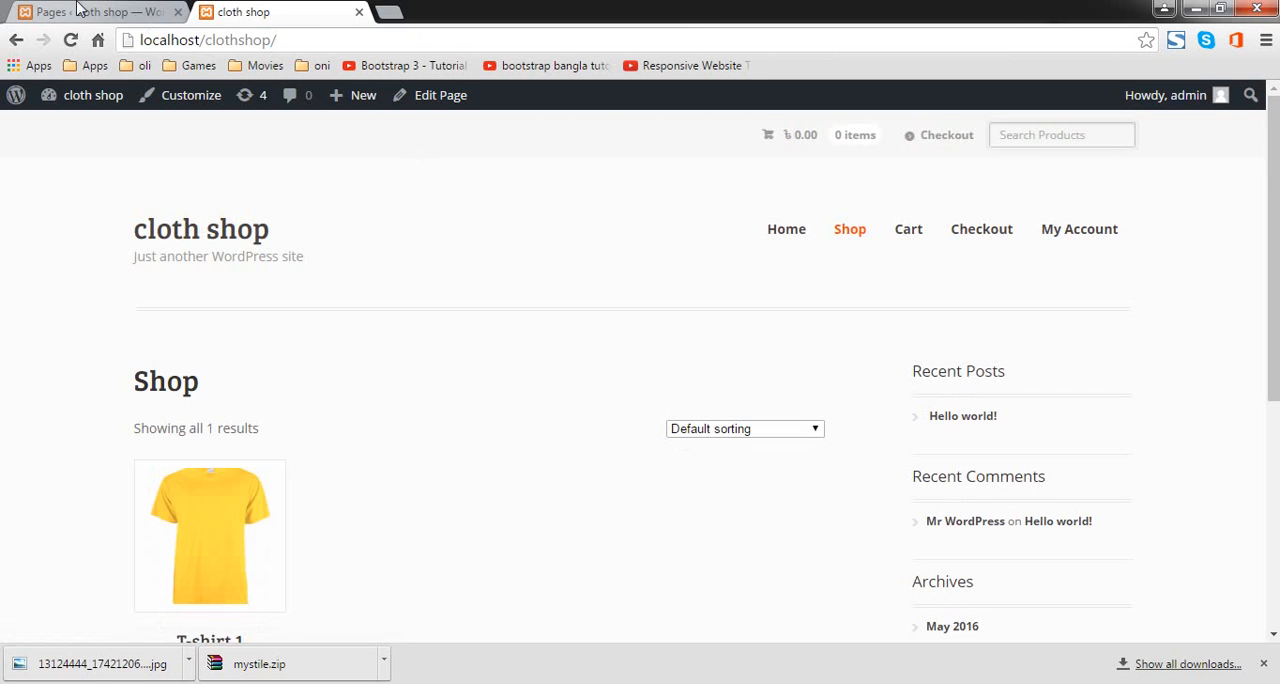
scroll(409, 276, "down", 4)
scroll(420, 369, "up", 4)
left_click(136, 11)
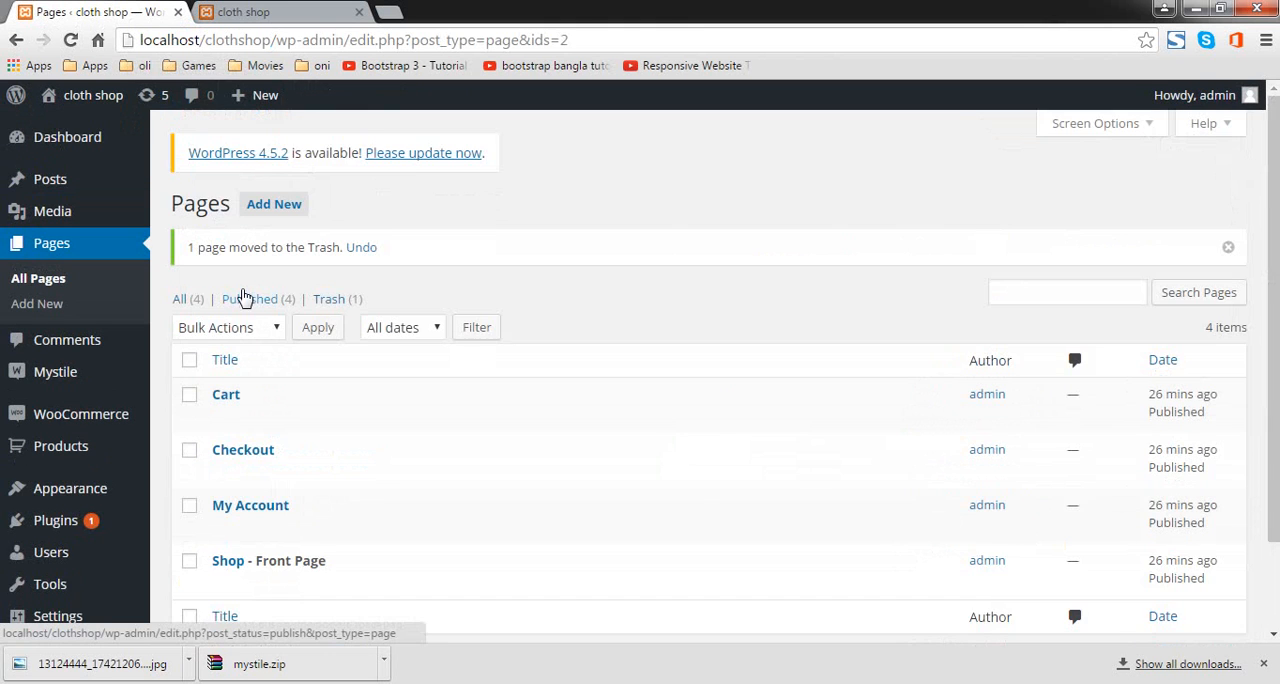
scroll(244, 298, "down", 2)
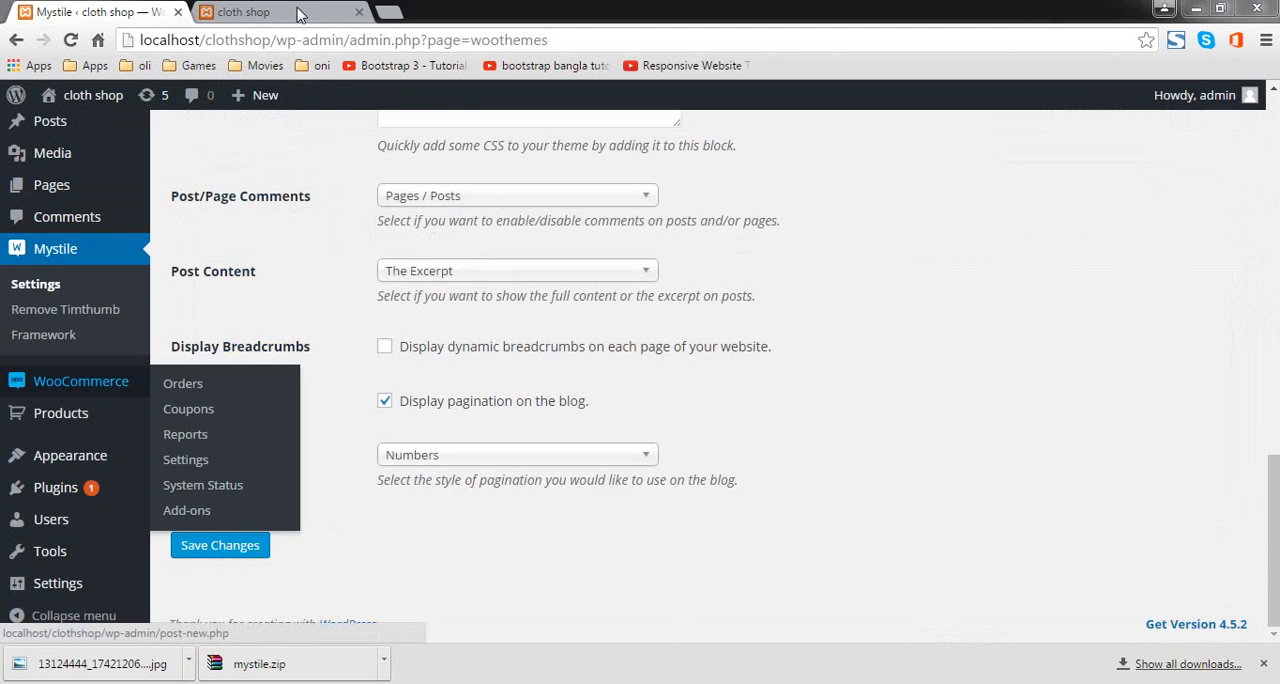
left_click(280, 12)
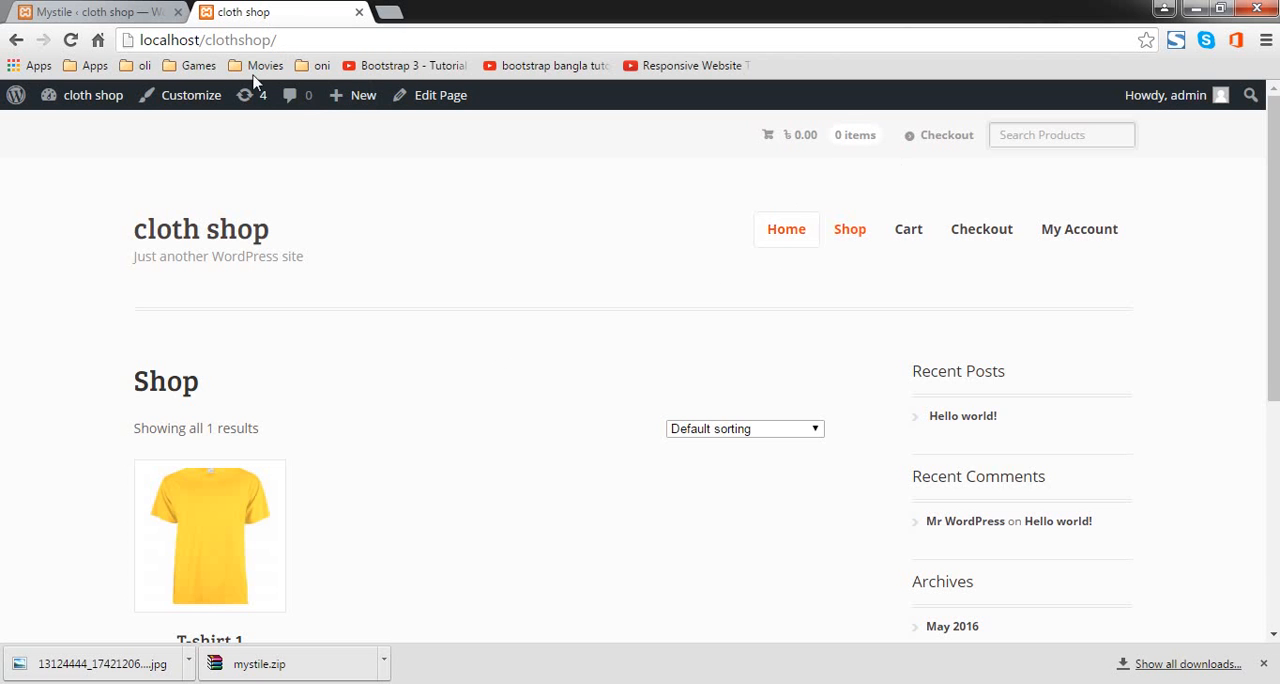
Step: Open the navigation menu editor in the admin area and create a menu named Menu 1
left_click(105, 8)
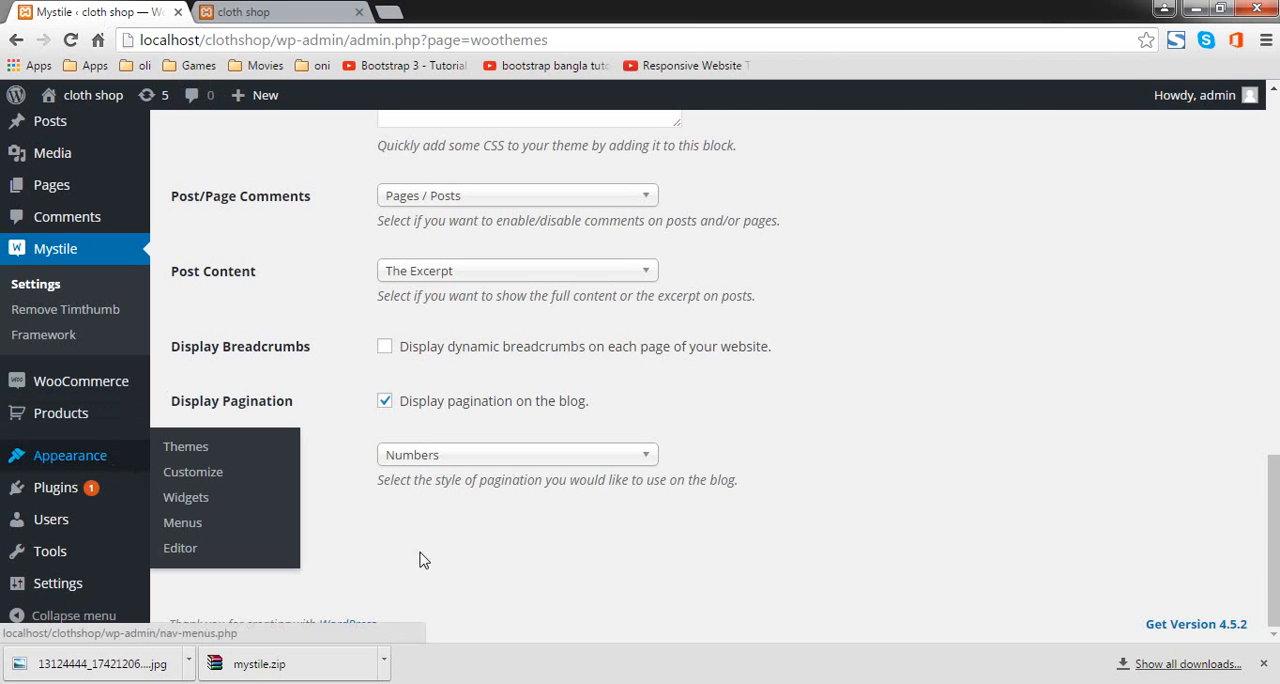
mouse_move(46, 460)
left_click(205, 525)
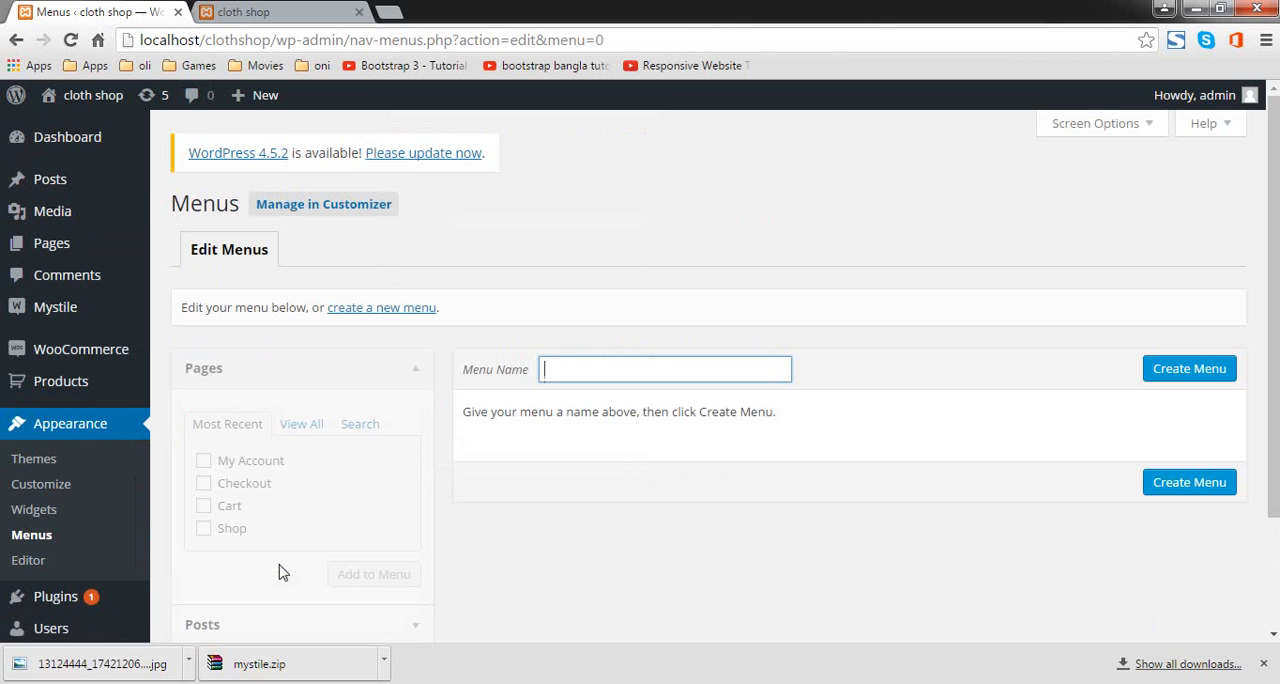
type("man")
key("BackSpace")
key("BackSpace")
type("enu 1")
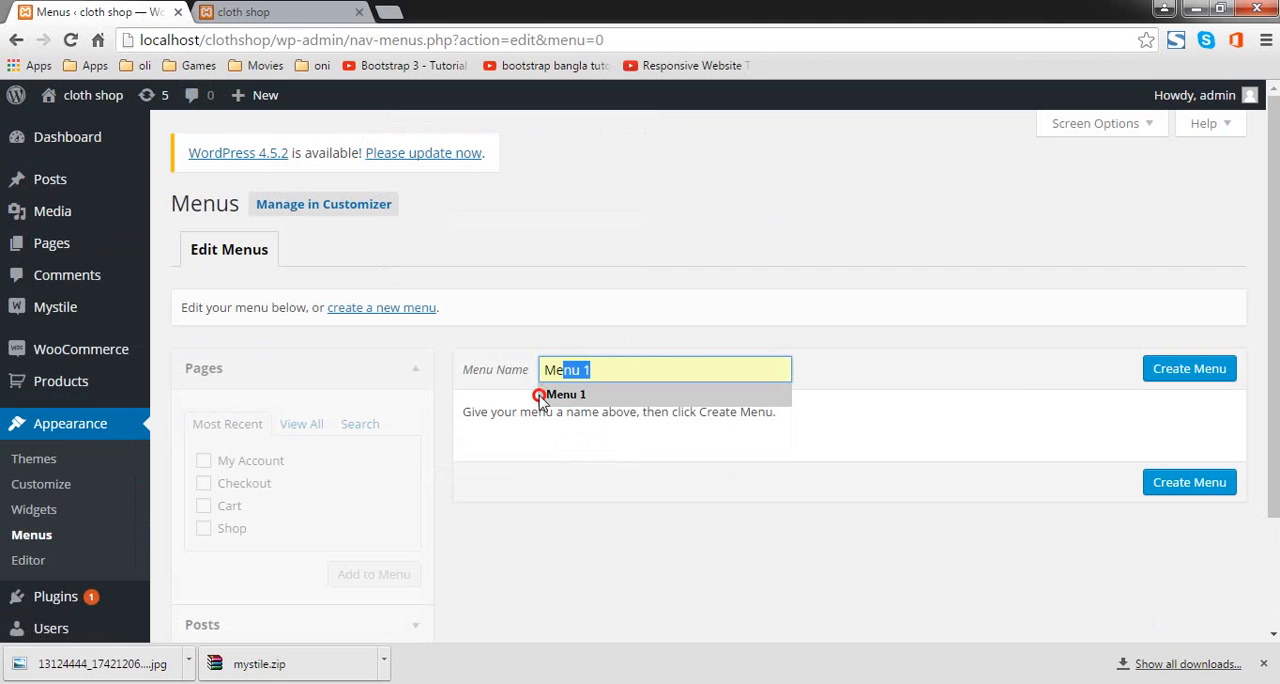
left_click(548, 394)
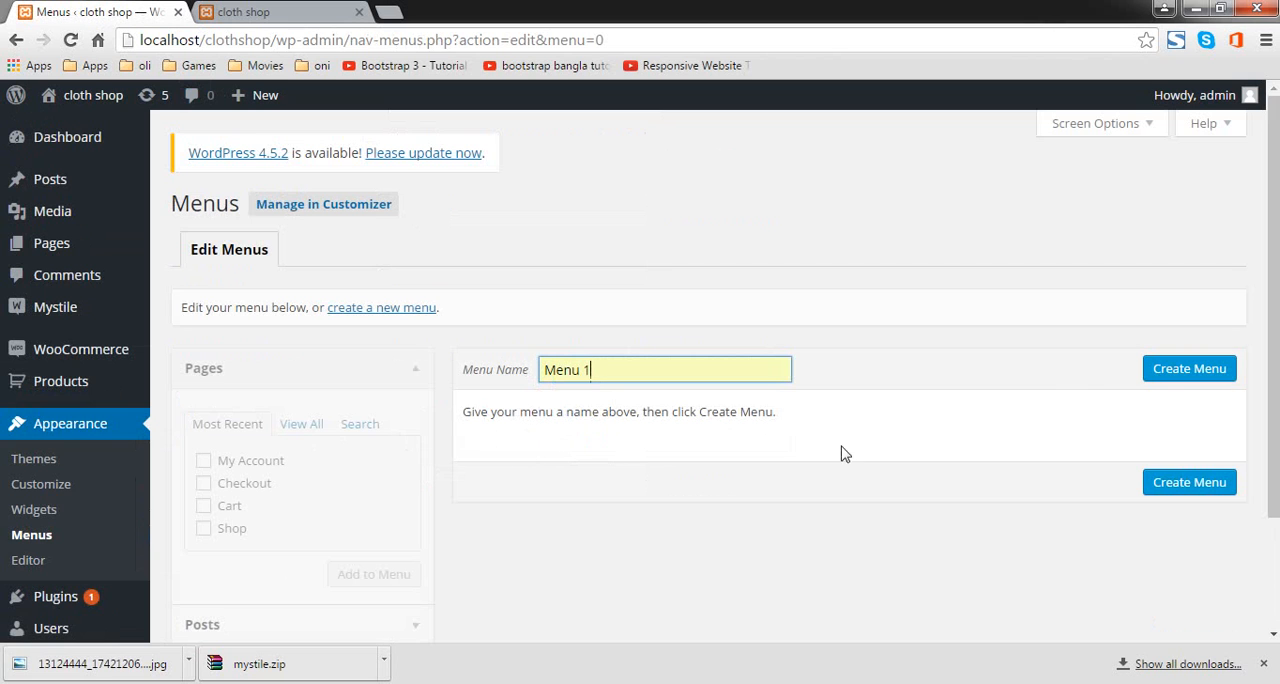
left_click(1162, 372)
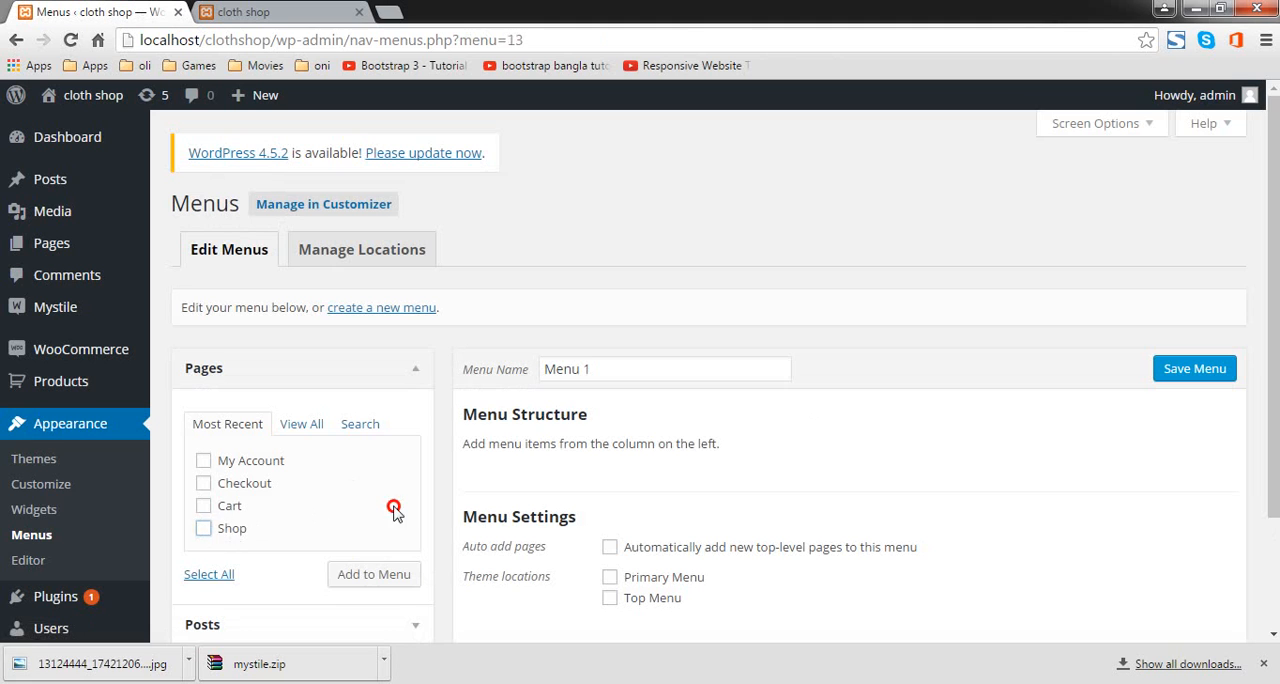
Step: Add the Shop, Cart, Checkout and My Account pages to Menu 1
left_click(203, 529)
left_click(203, 506)
left_click(203, 483)
left_click(203, 460)
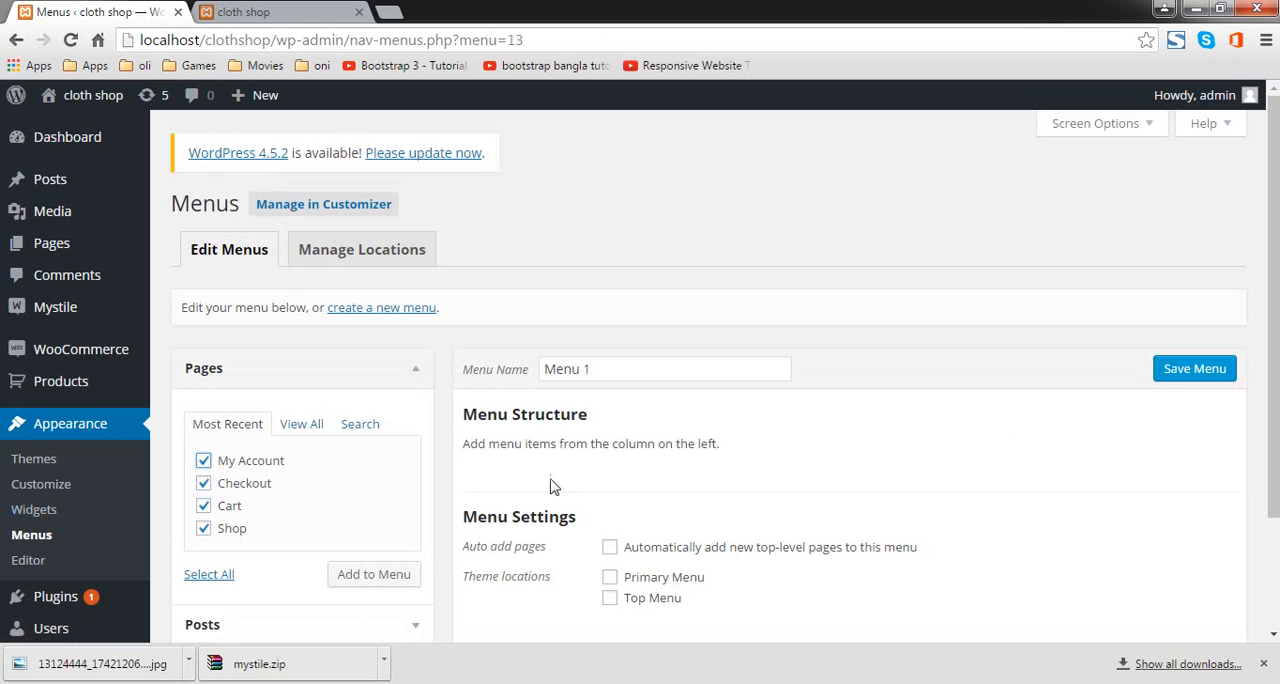
left_click(386, 575)
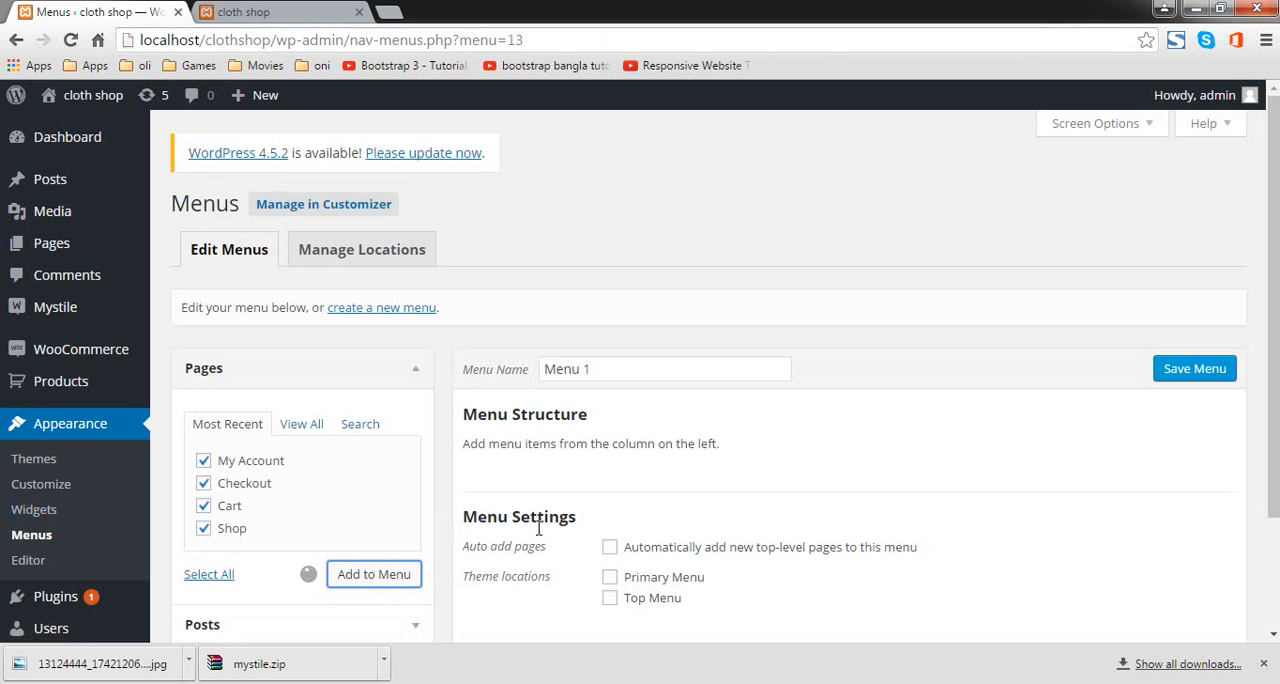
Step: Enable automatic adding of new top-level pages to Menu 1 and move Shop to the first position
left_click(610, 549)
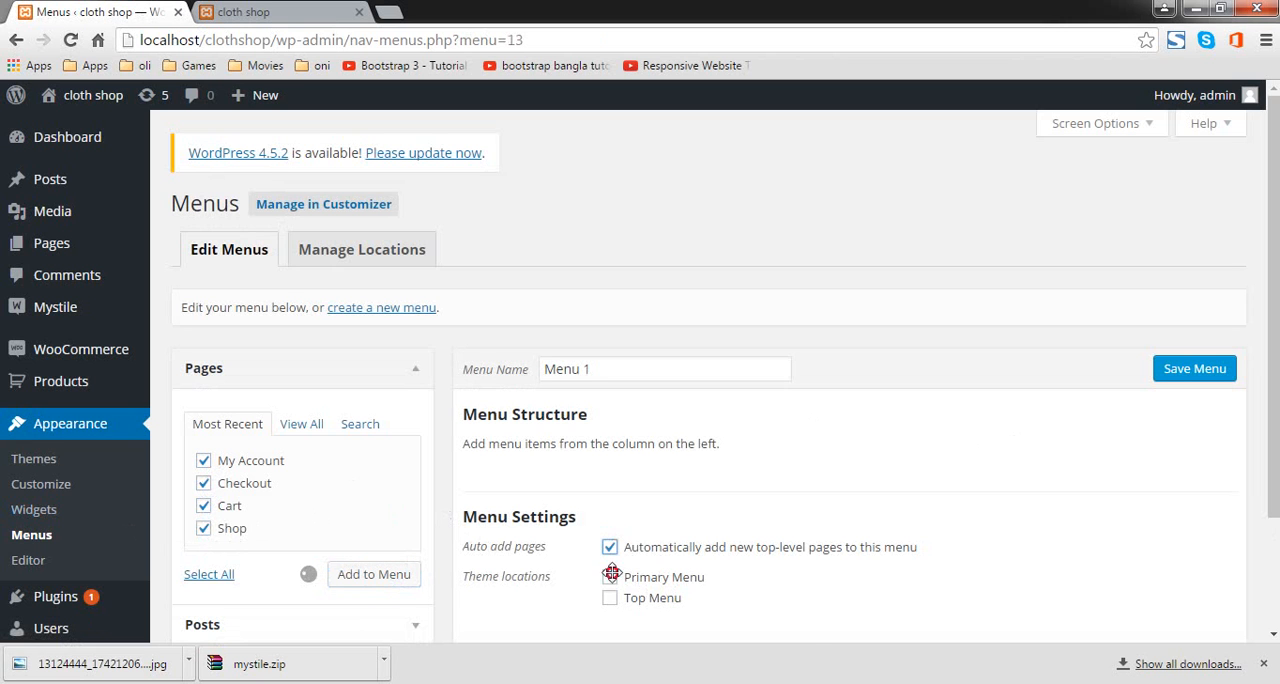
scroll(760, 571, "down", 3)
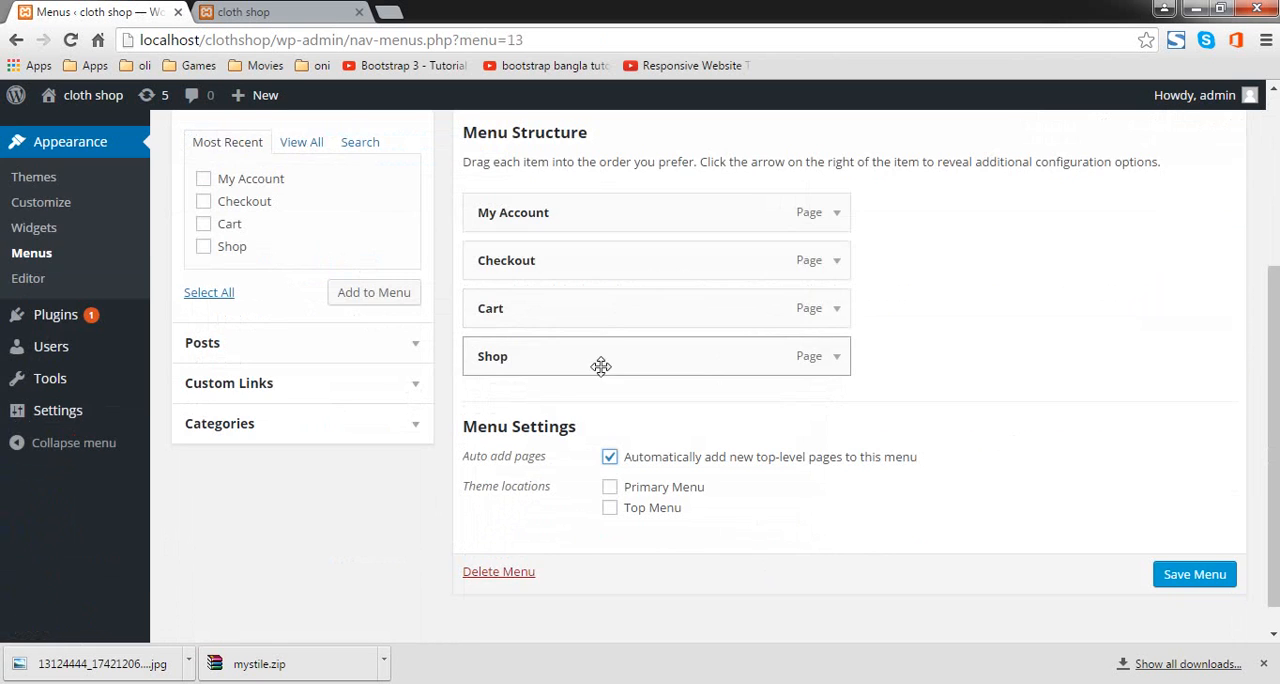
left_click_drag(600, 363, 603, 224)
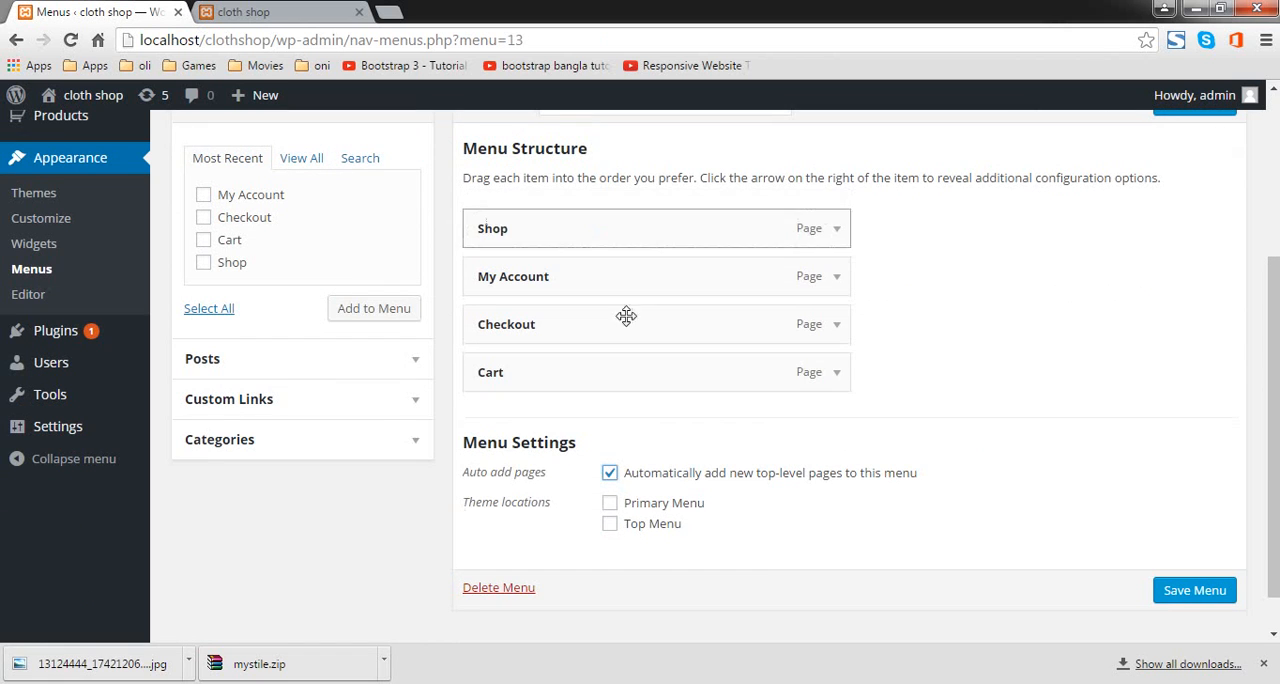
Step: Assign Menu 1 to the Primary Menu and Top Menu theme locations and save it
left_click(610, 503)
left_click(610, 528)
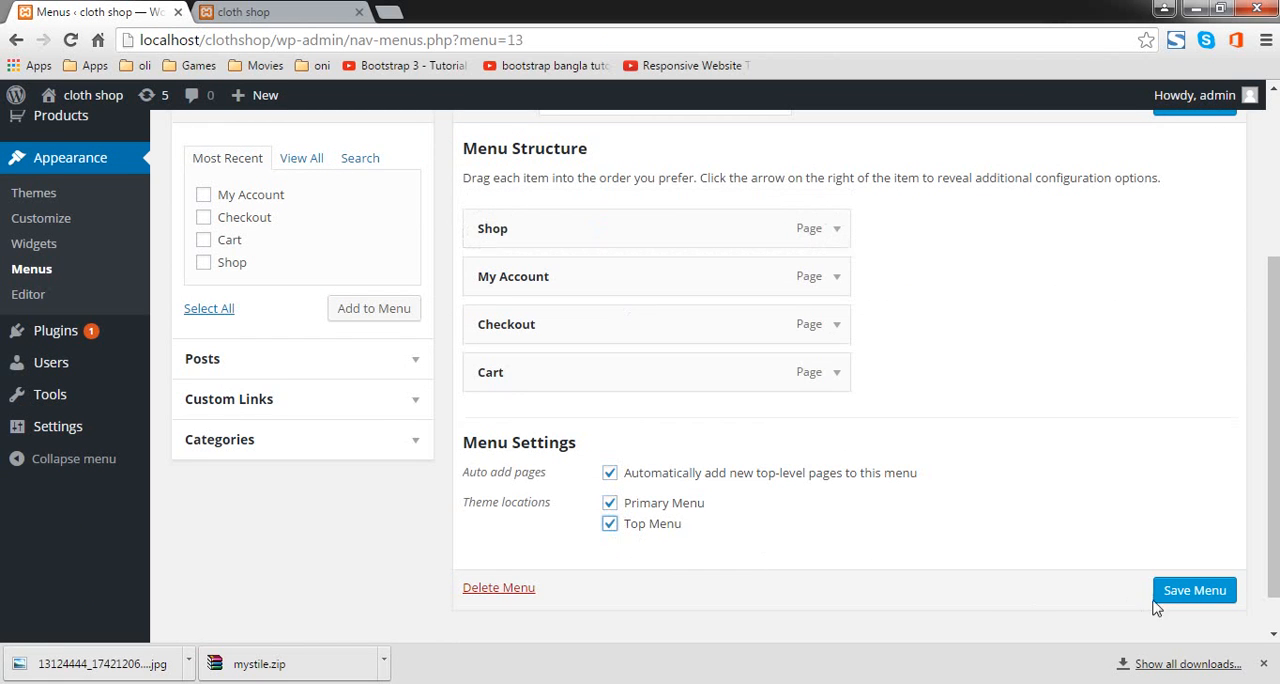
left_click(1186, 592)
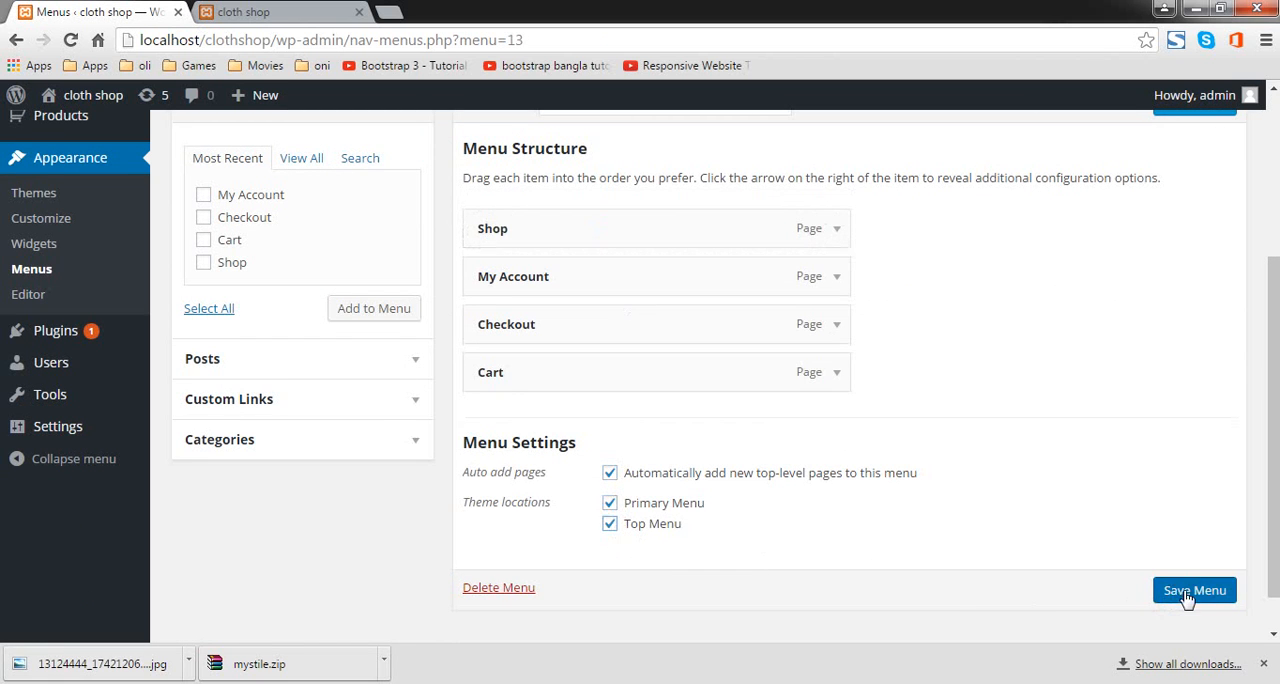
Step: Reload the cloth shop front end and review its header menus, product listing and sidebar widgets
left_click(306, 9)
left_click(71, 40)
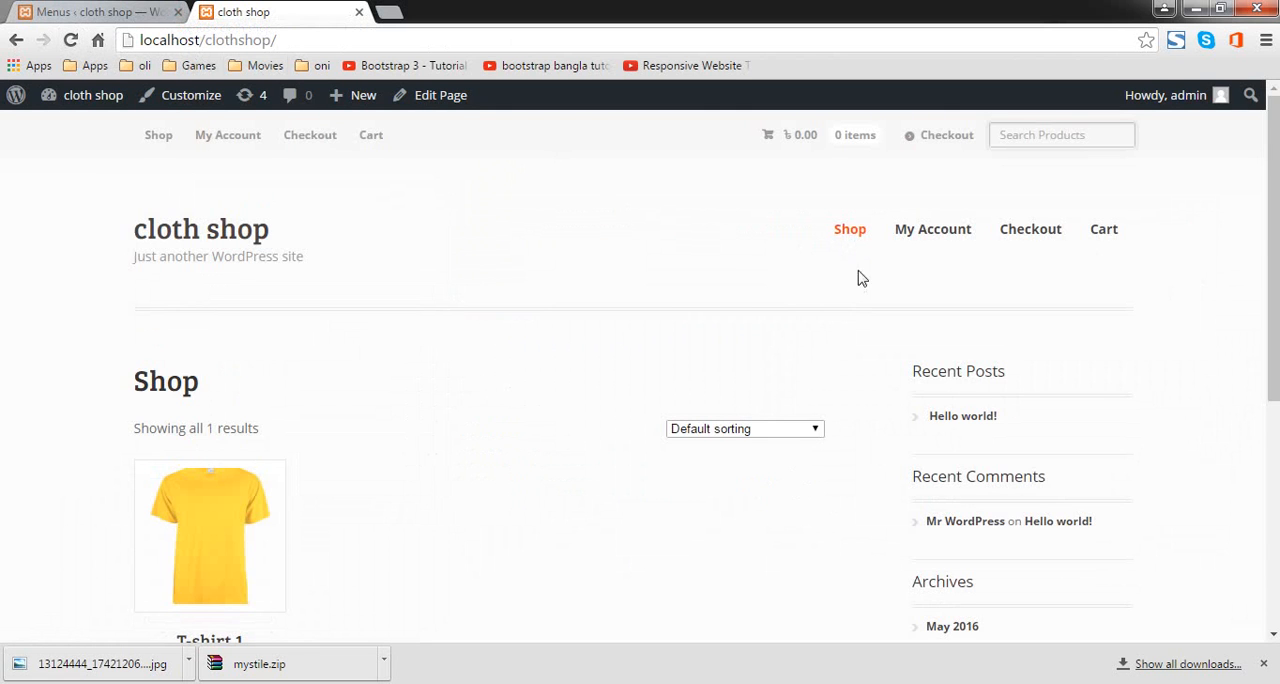
scroll(1049, 517, "down", 4)
scroll(749, 491, "up", 5)
scroll(1094, 515, "down", 2)
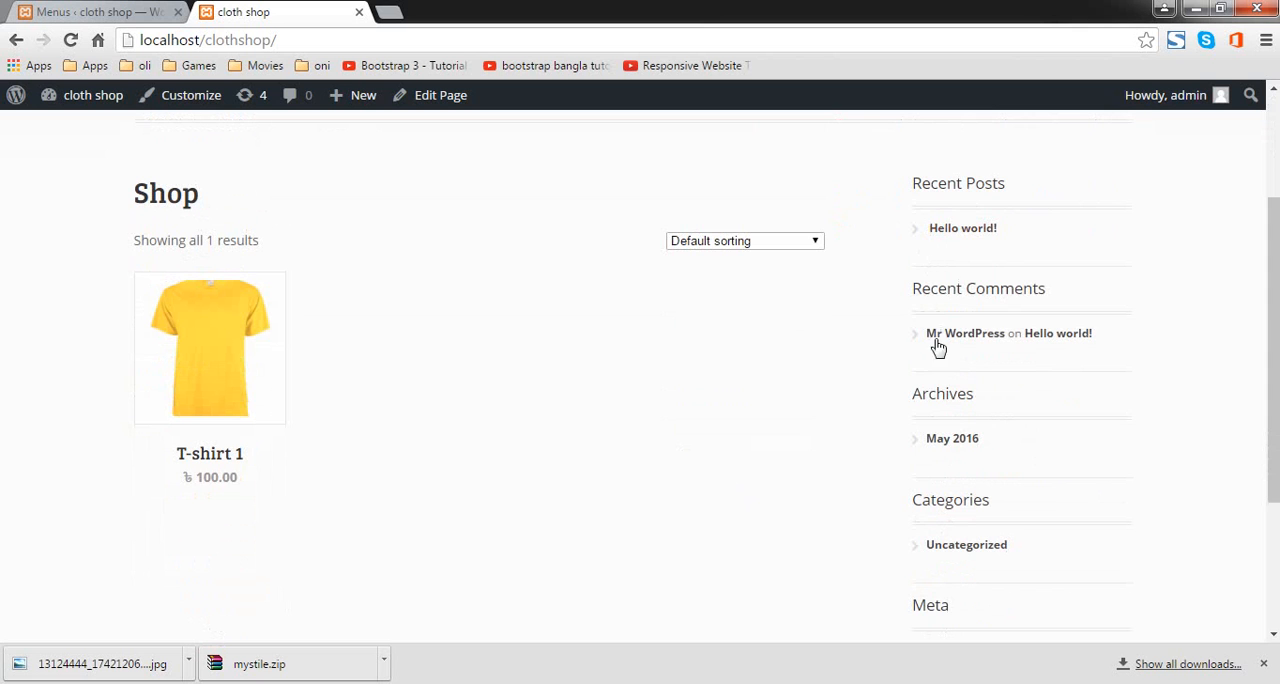
scroll(967, 363, "up", 2)
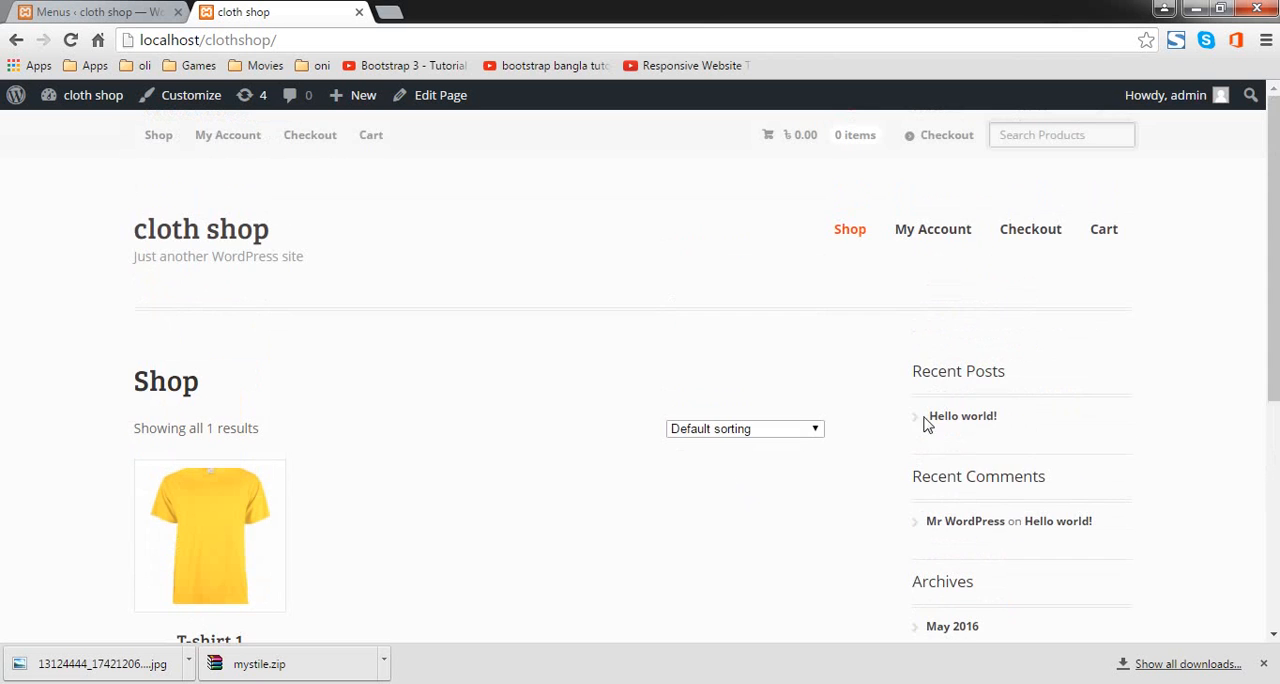
scroll(895, 360, "down", 3)
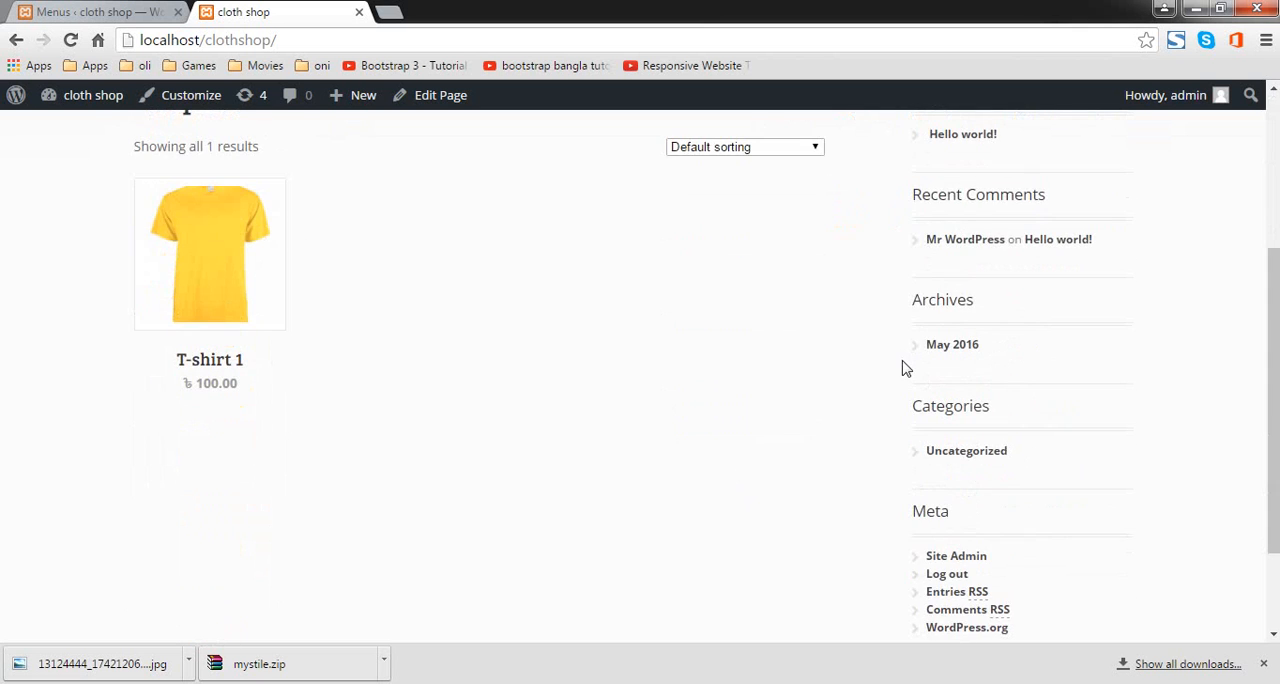
Step: Expand the Custom Links fields for Menu 1 and open the cloth shop front end in a new tab
left_click(113, 11)
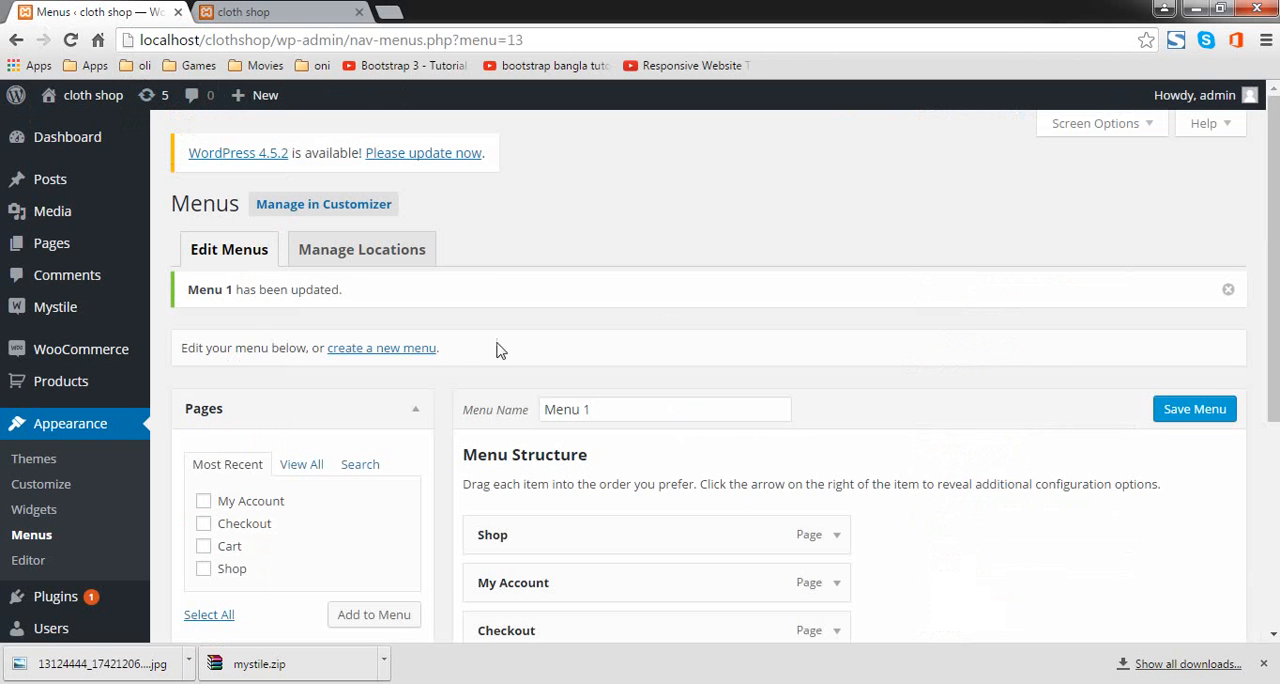
scroll(476, 391, "down", 3)
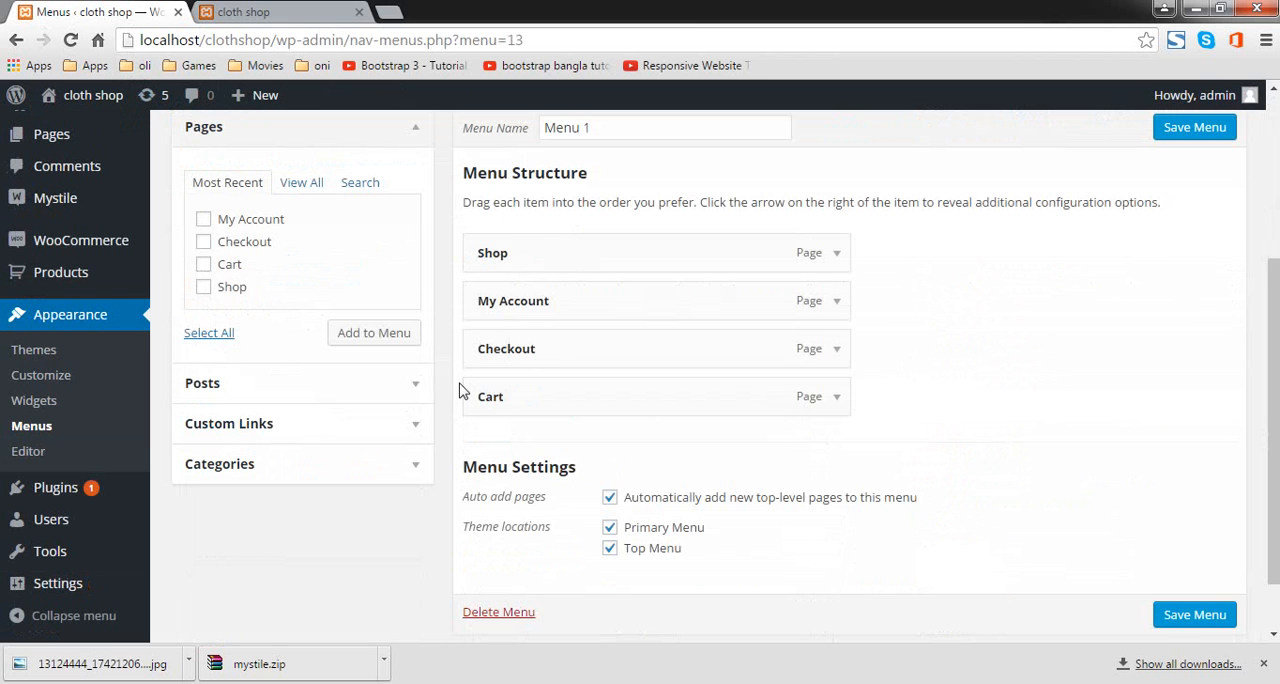
left_click(401, 424)
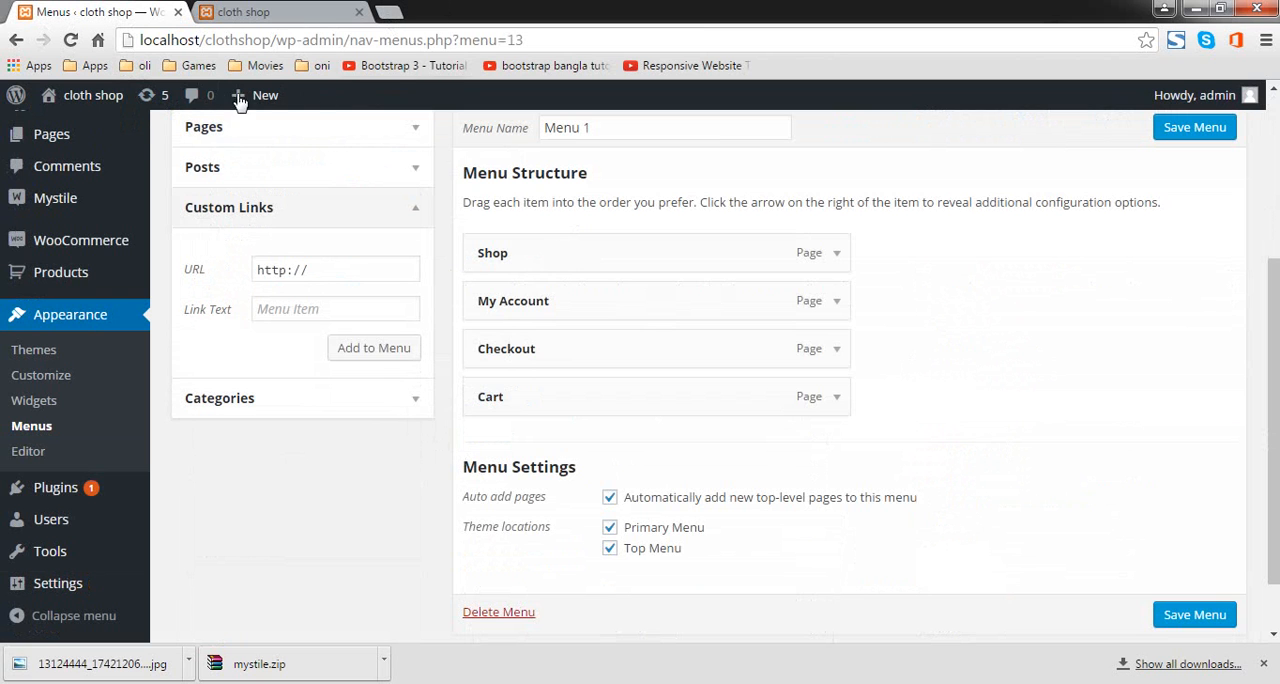
right_click(80, 108)
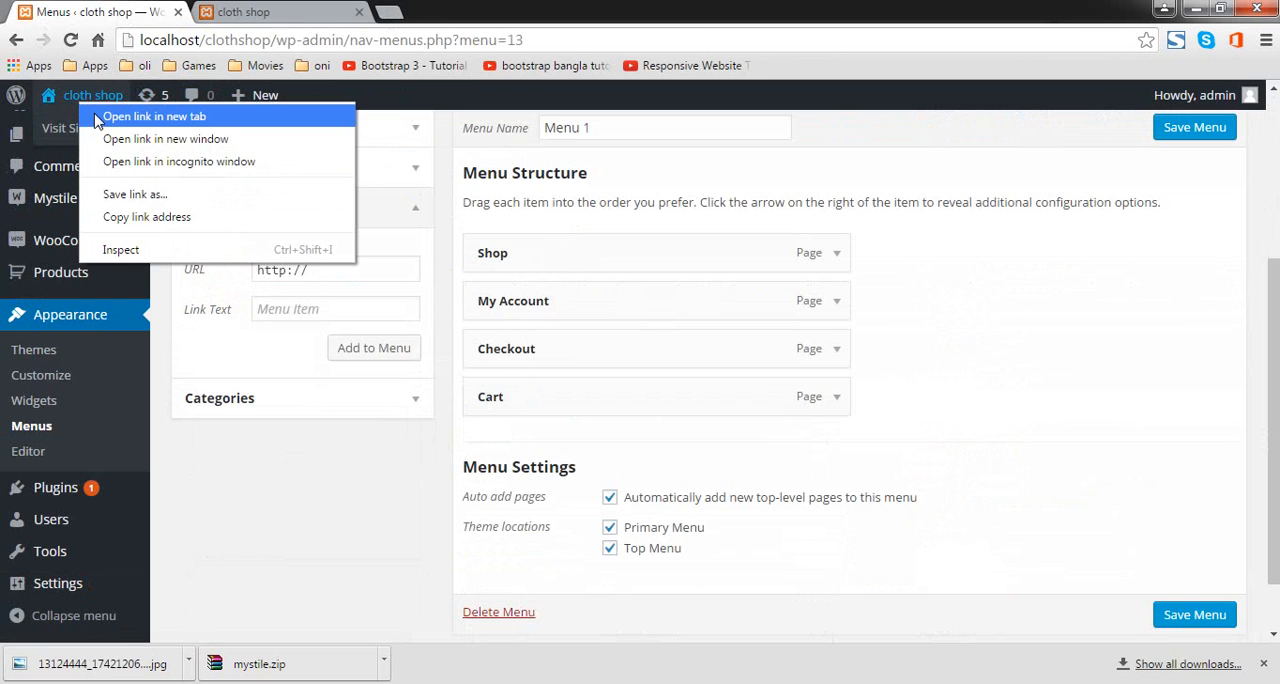
left_click(131, 118)
left_click(423, 13)
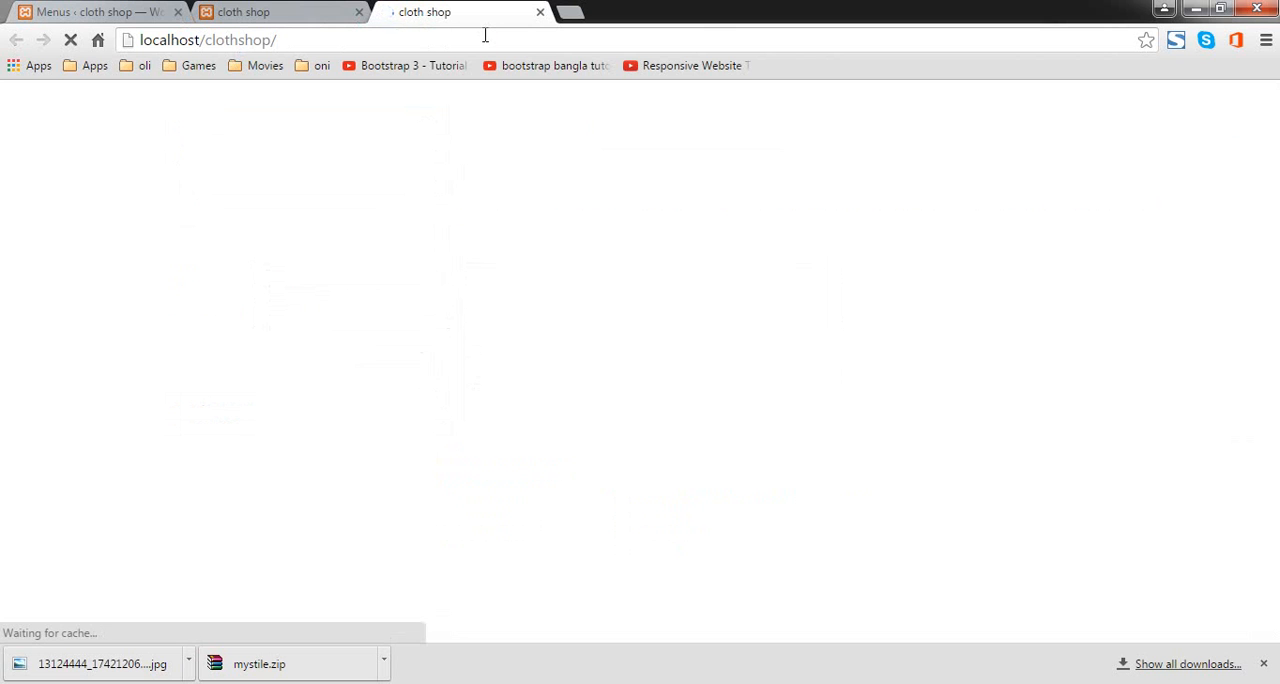
Step: Open the WordPress dashboard from the shop front end and go to the list of product categories
mouse_move(115, 107)
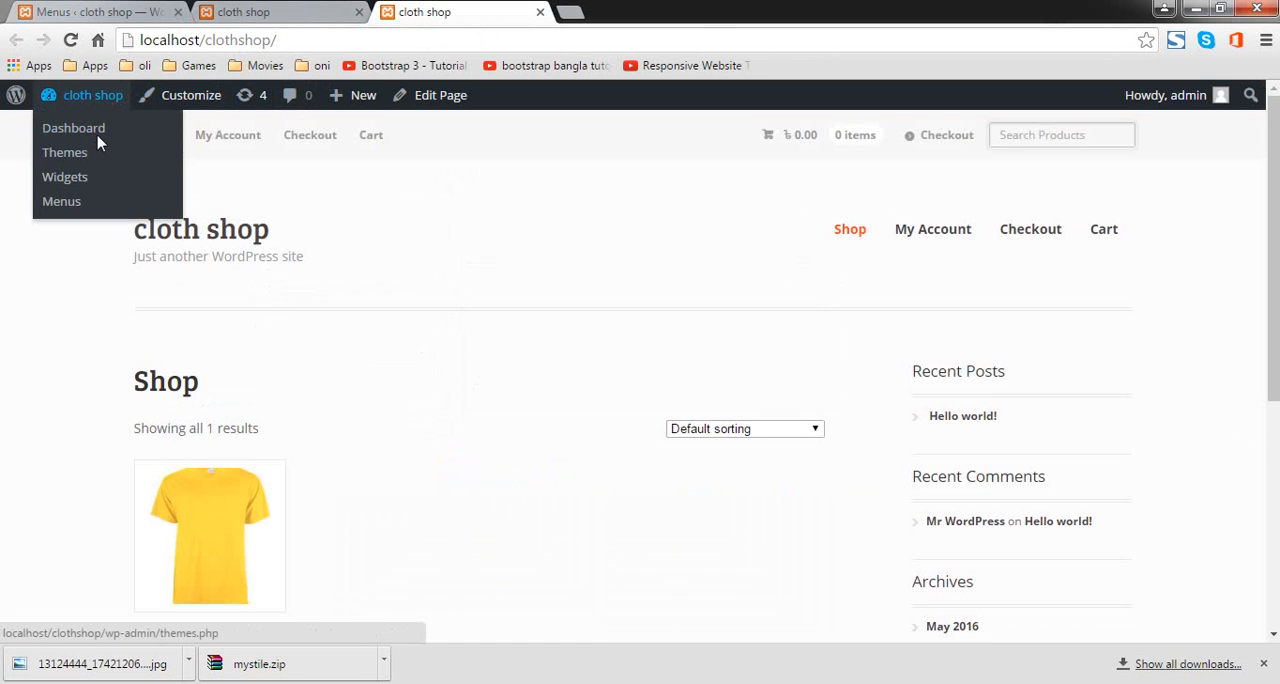
left_click(100, 136)
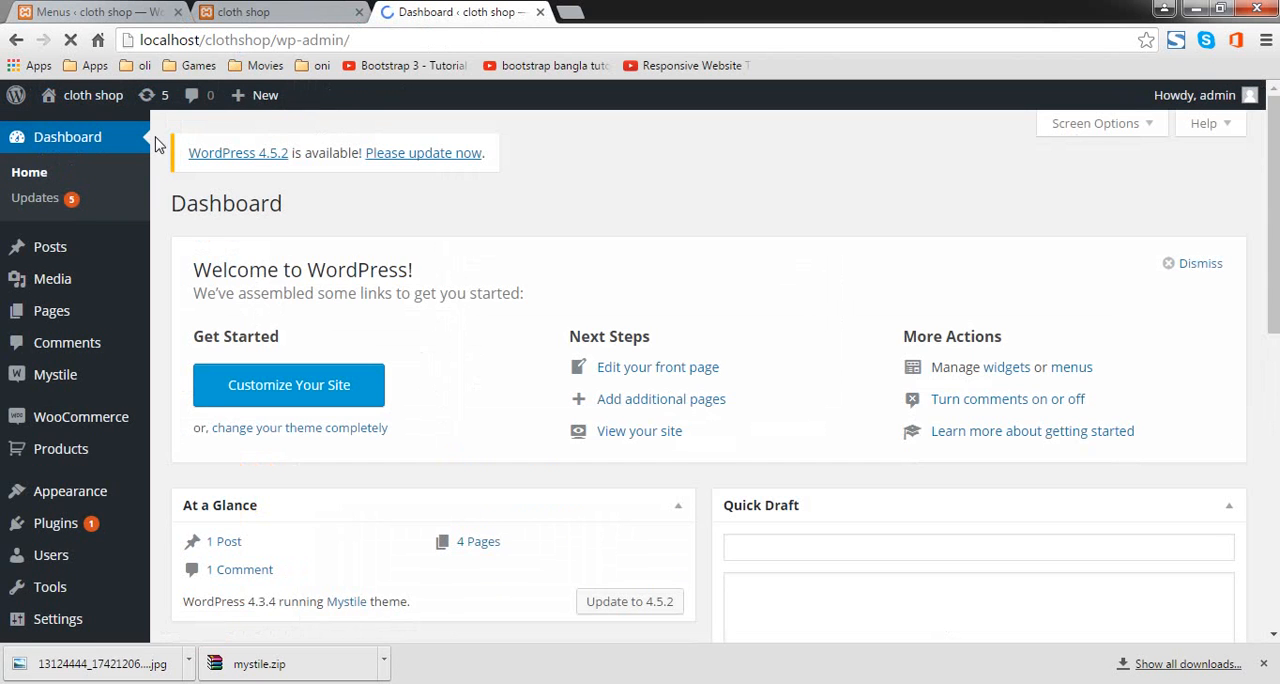
mouse_move(91, 444)
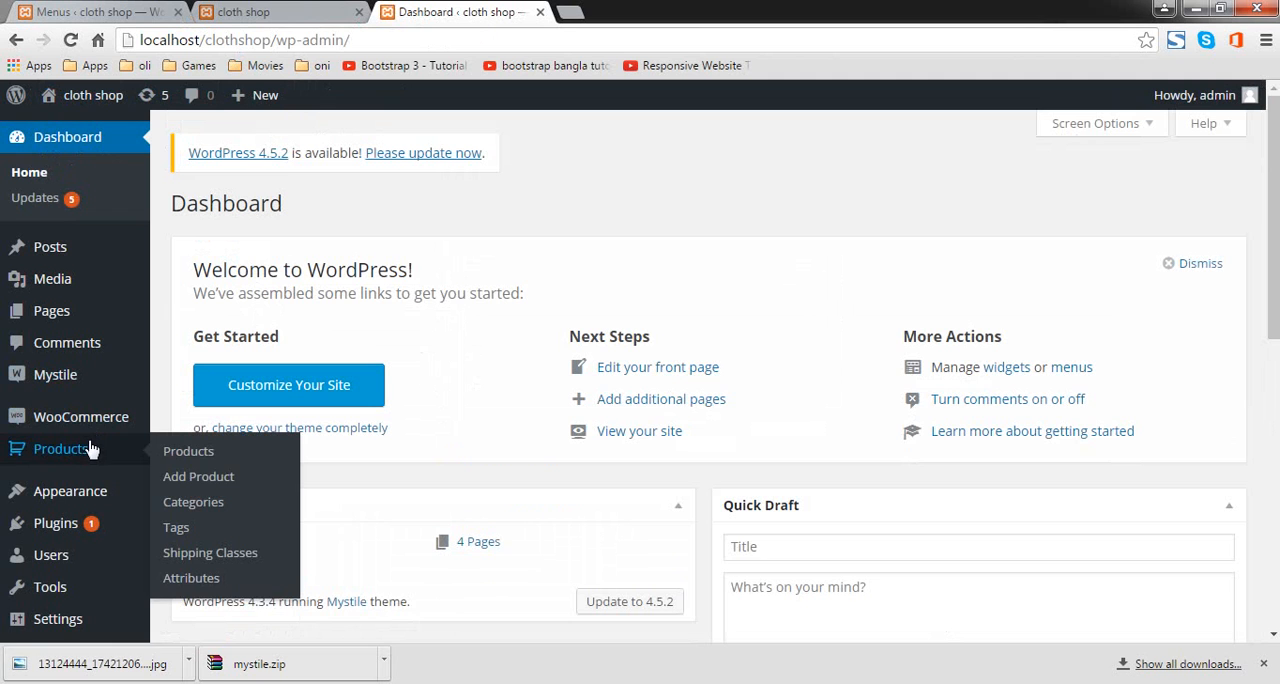
left_click(225, 462)
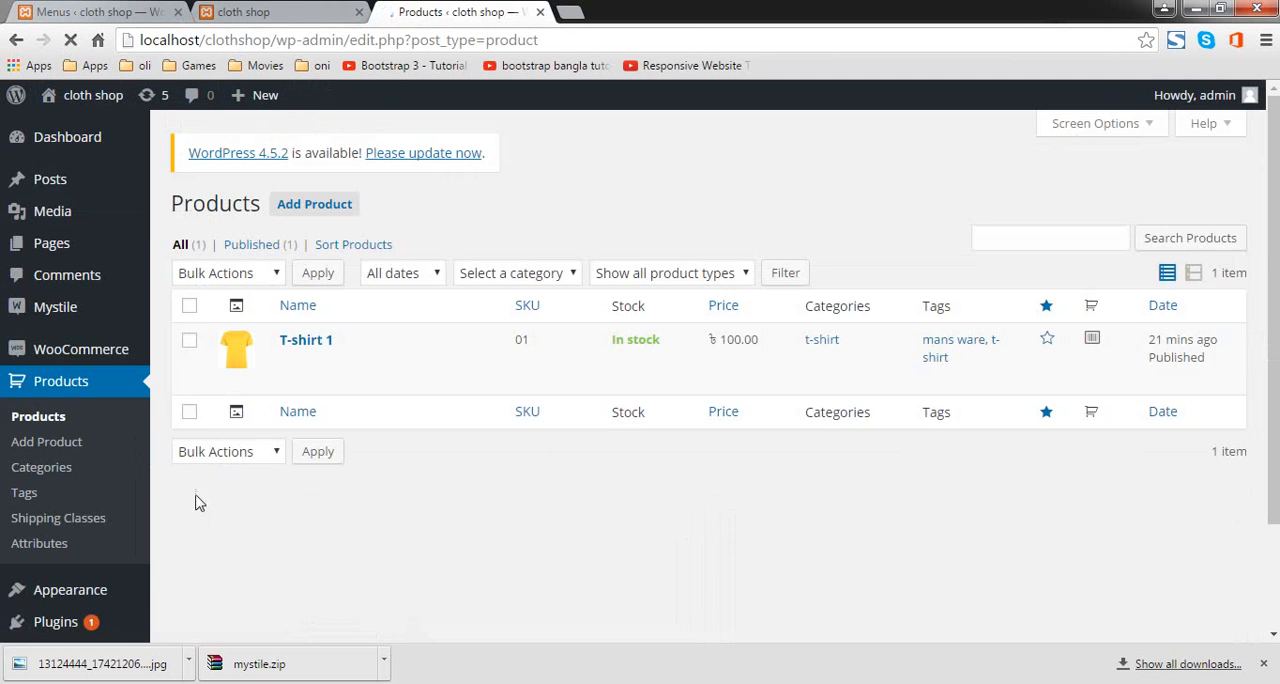
left_click(47, 469)
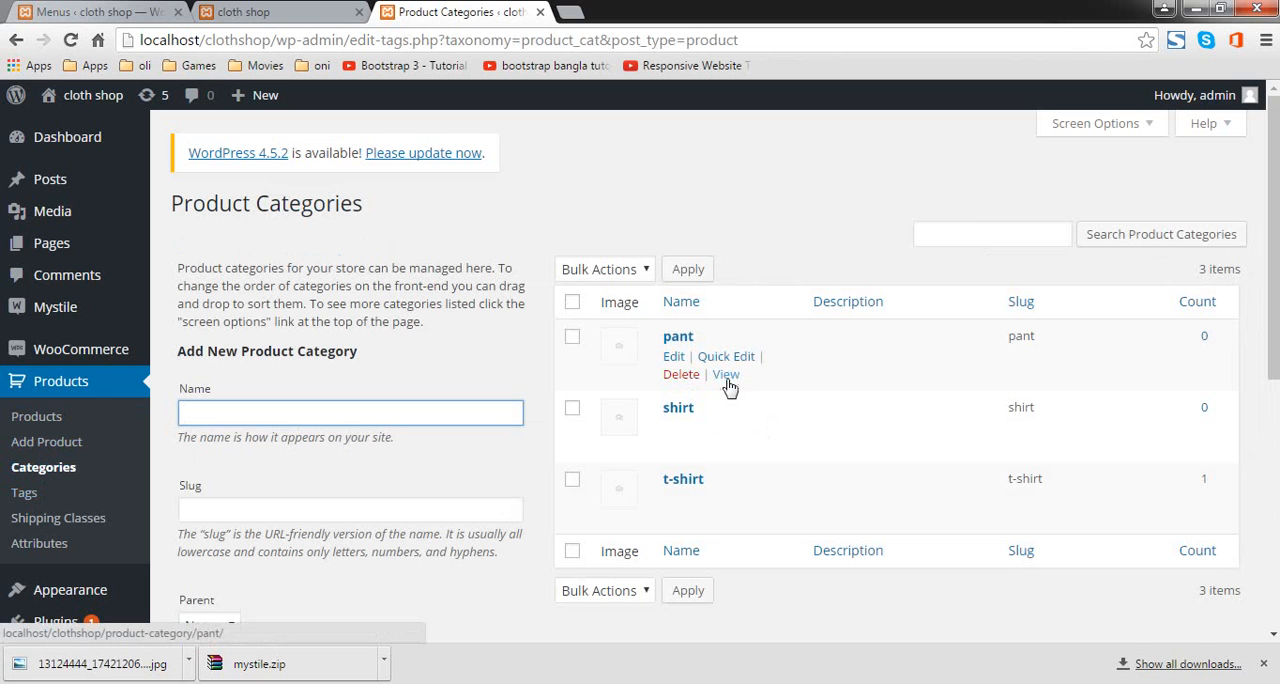
Step: Open the pant category's shop page in a new tab and copy its web address
right_click(728, 378)
left_click(770, 392)
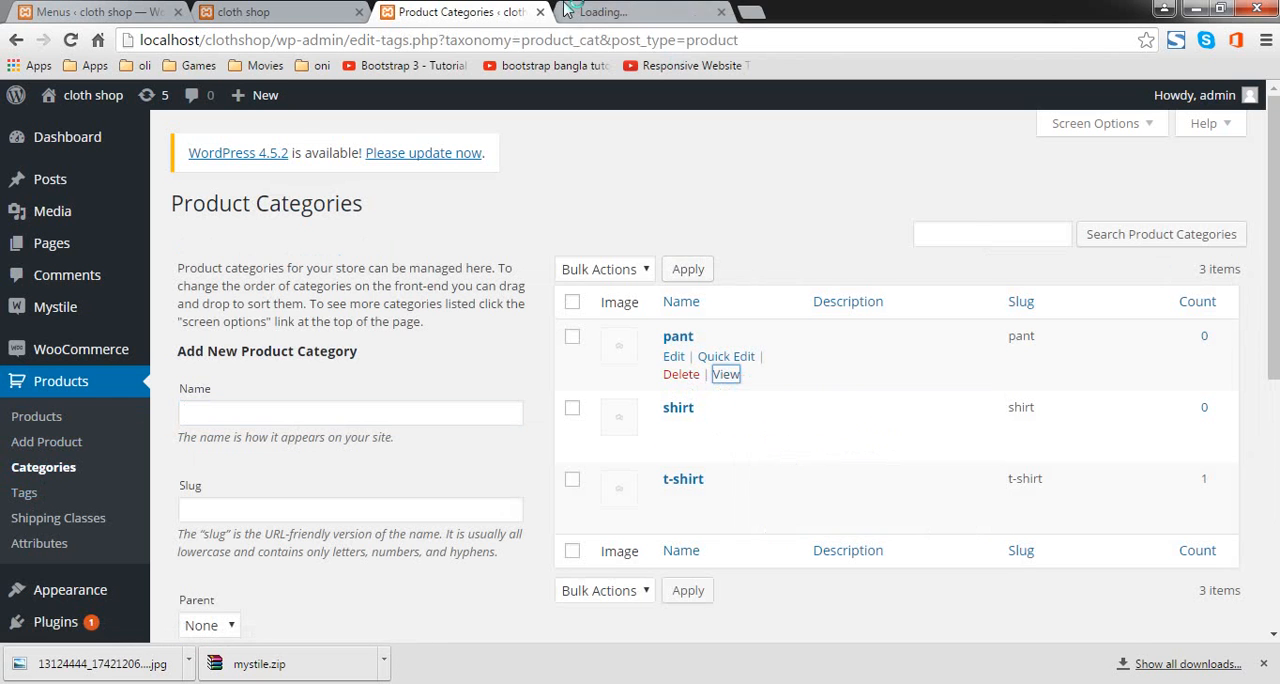
left_click(588, 22)
left_click(580, 38)
right_click(582, 38)
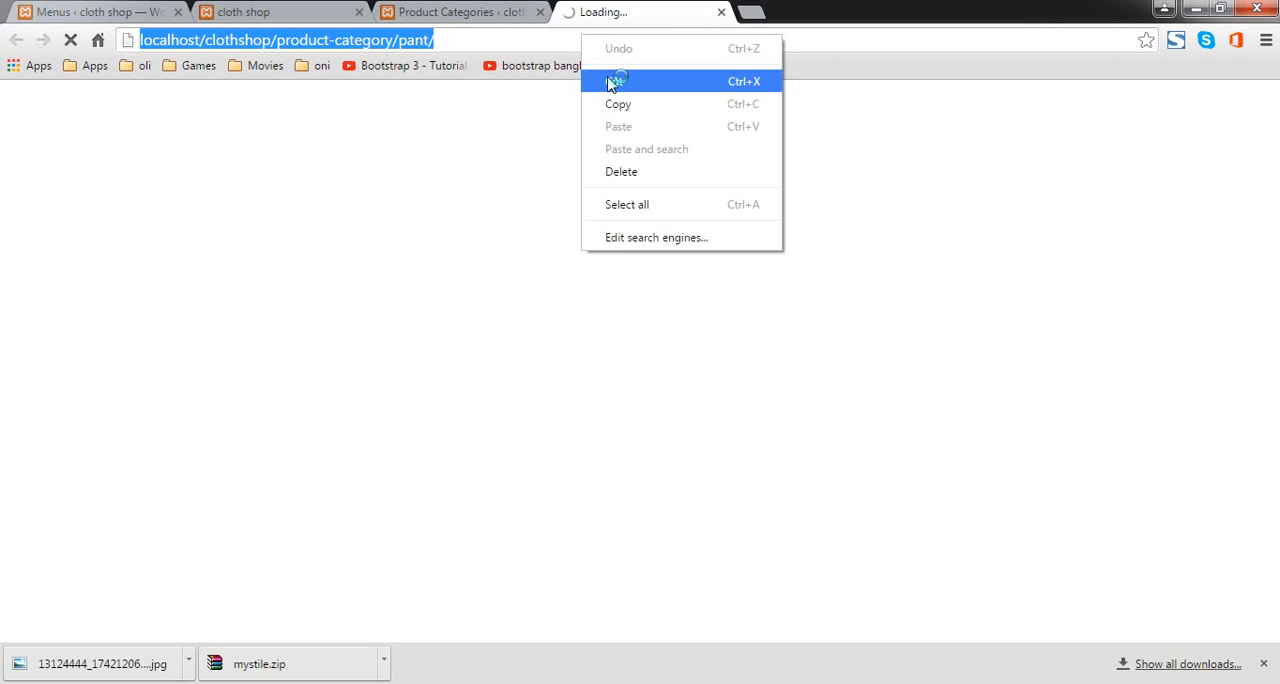
left_click(617, 103)
Step: Return to editing Menu 1 and replace the custom link's URL with the copied pant category address, without a duplicate trailing slash
left_click(260, 11)
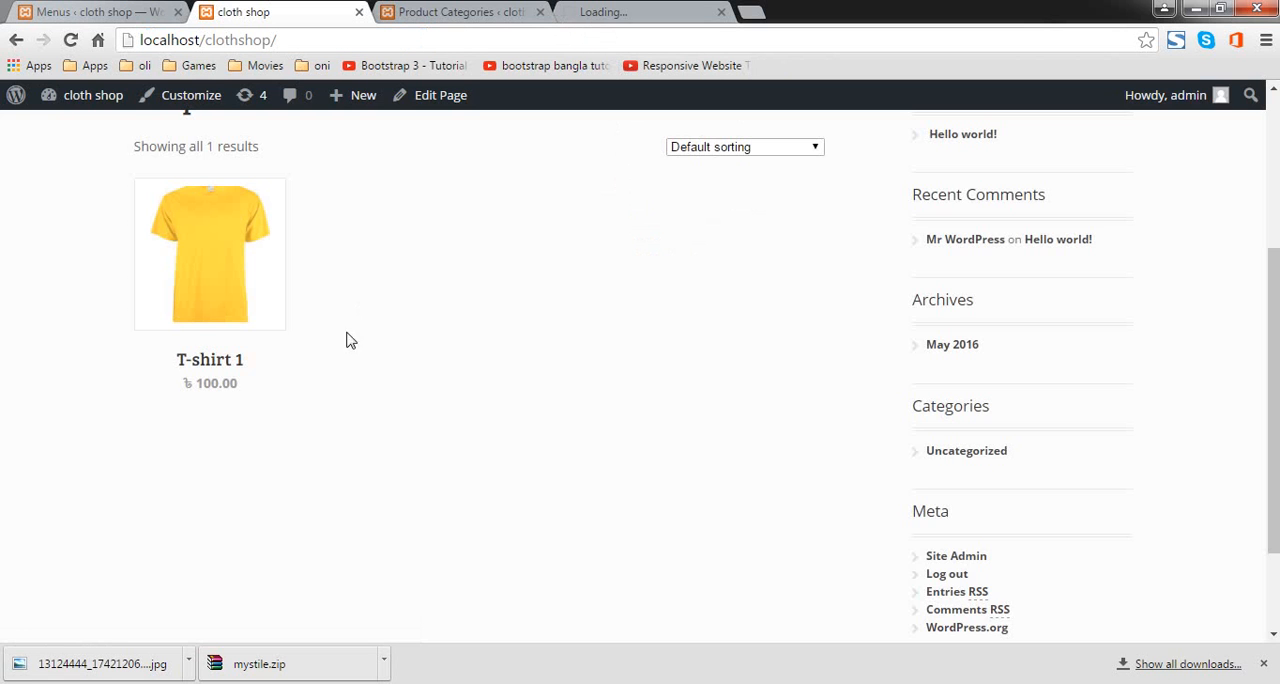
left_click(98, 8)
left_click(307, 275)
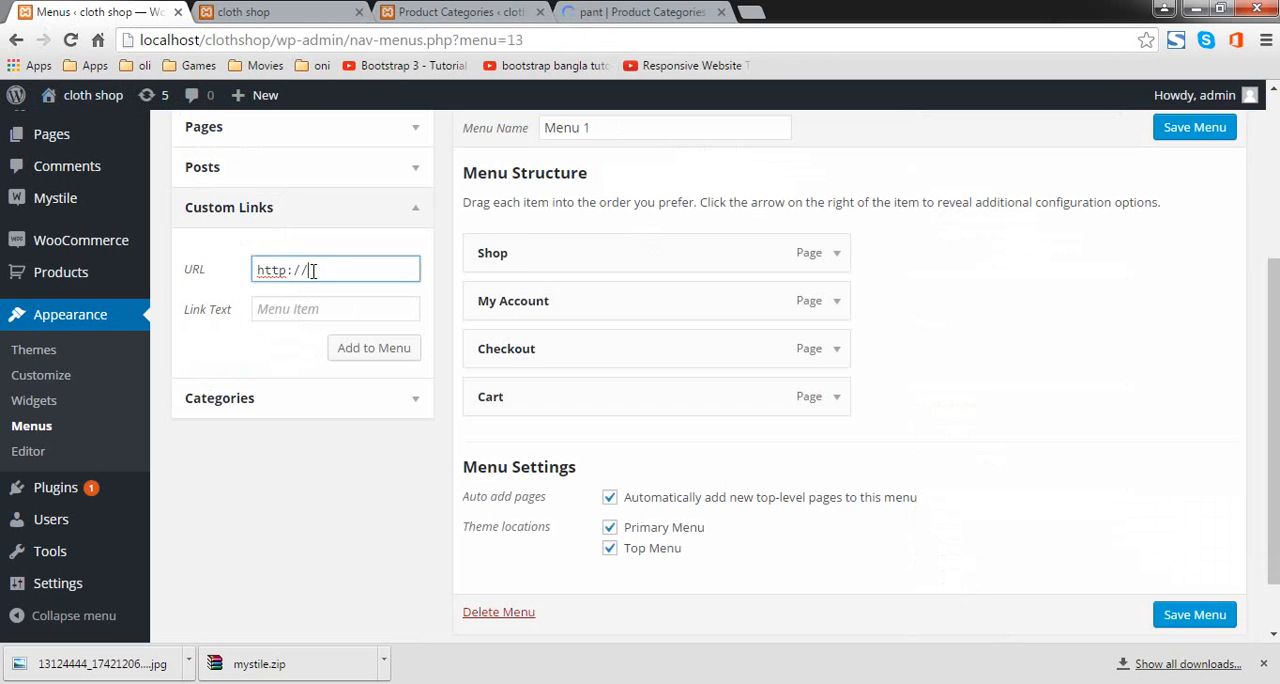
left_click_drag(290, 270, 218, 272)
left_click(354, 269)
left_click_drag(307, 270, 195, 269)
key("ctrl+v")
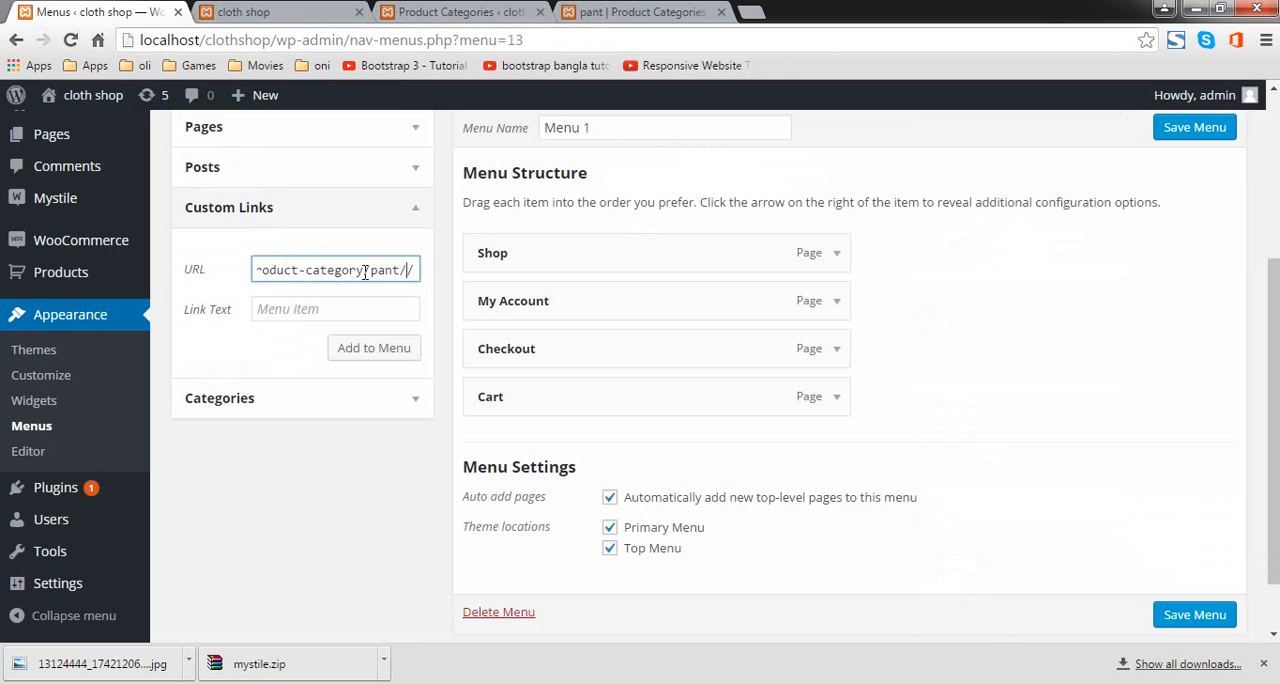
key("BackSpace")
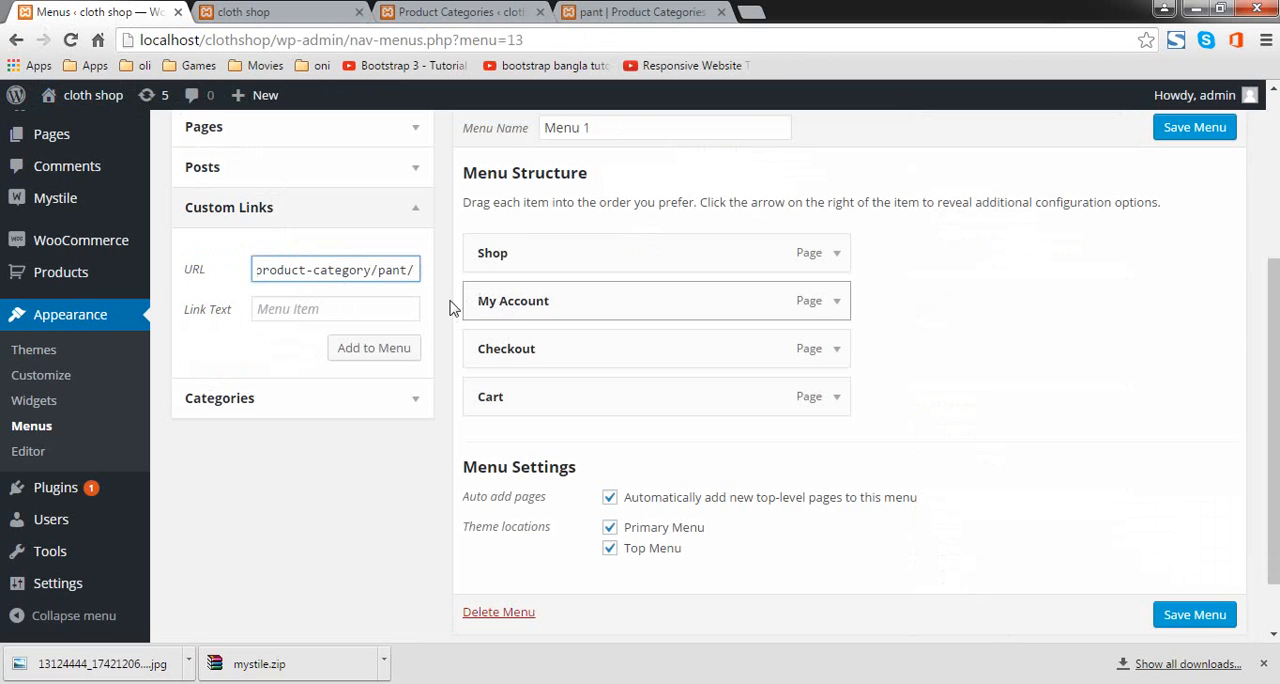
Step: Set the custom link's text to Pant and try to include it in Menu 1 by saving the menu
left_click(383, 300)
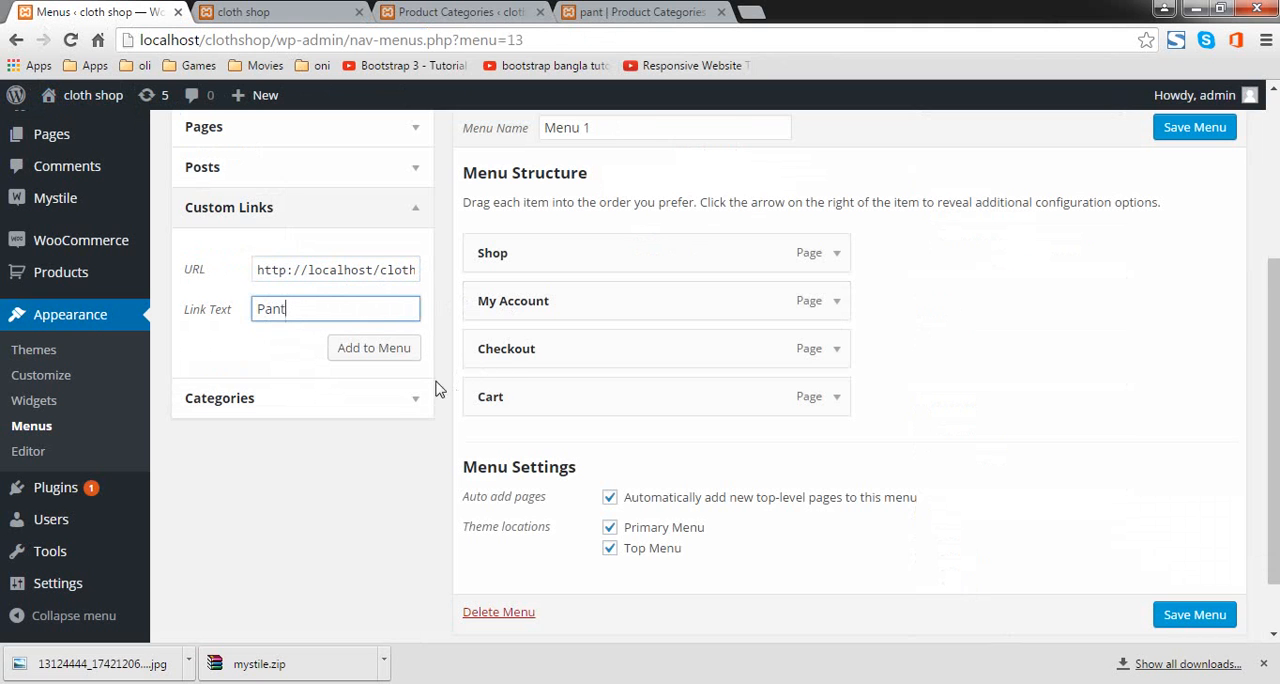
scroll(352, 488, "up", 2)
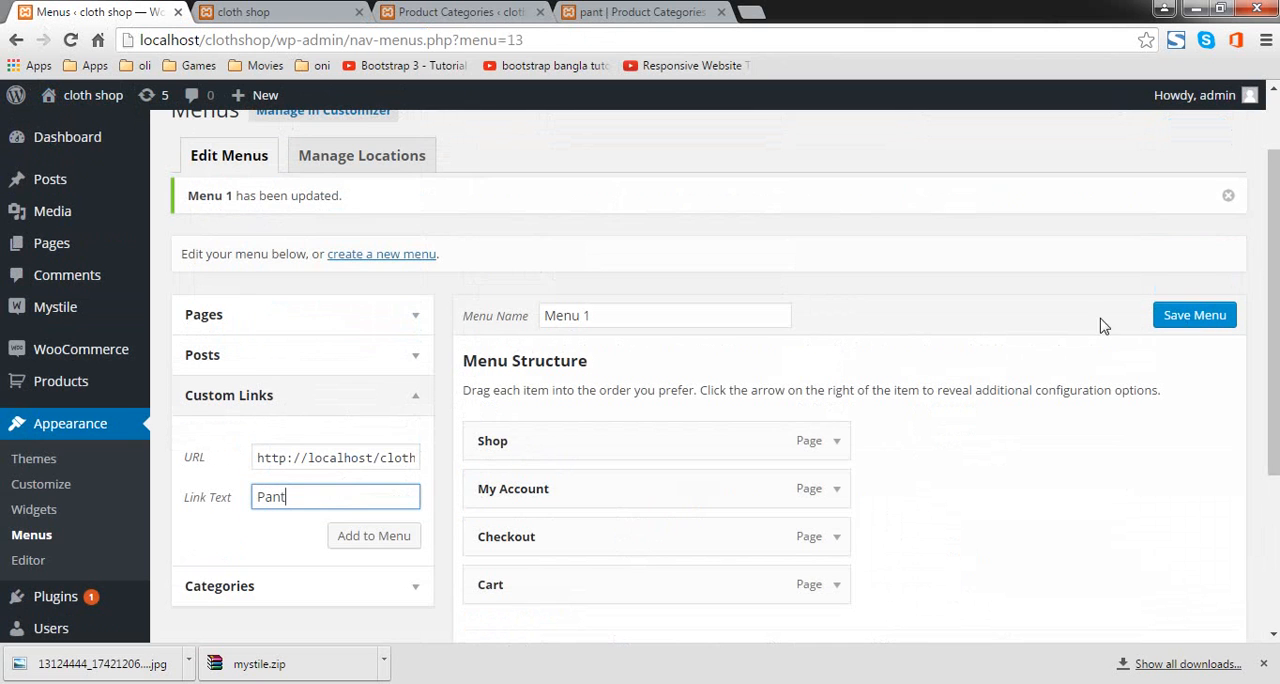
left_click(1213, 320)
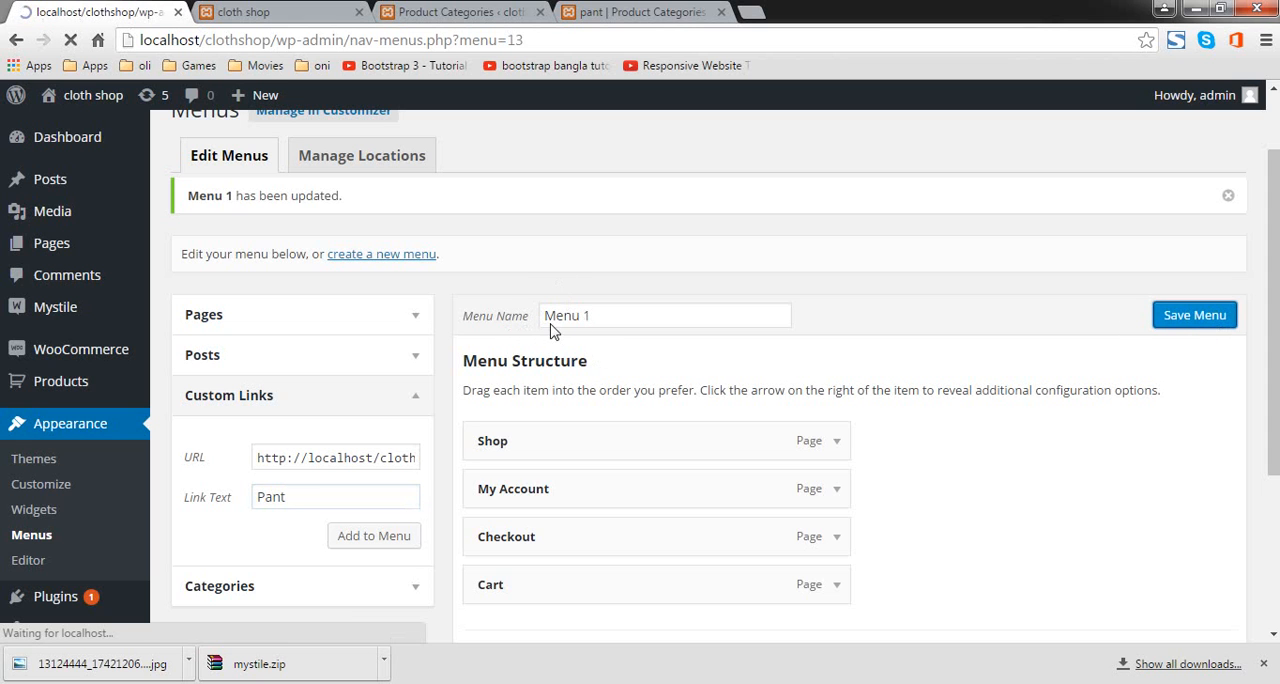
scroll(521, 401, "down", 4)
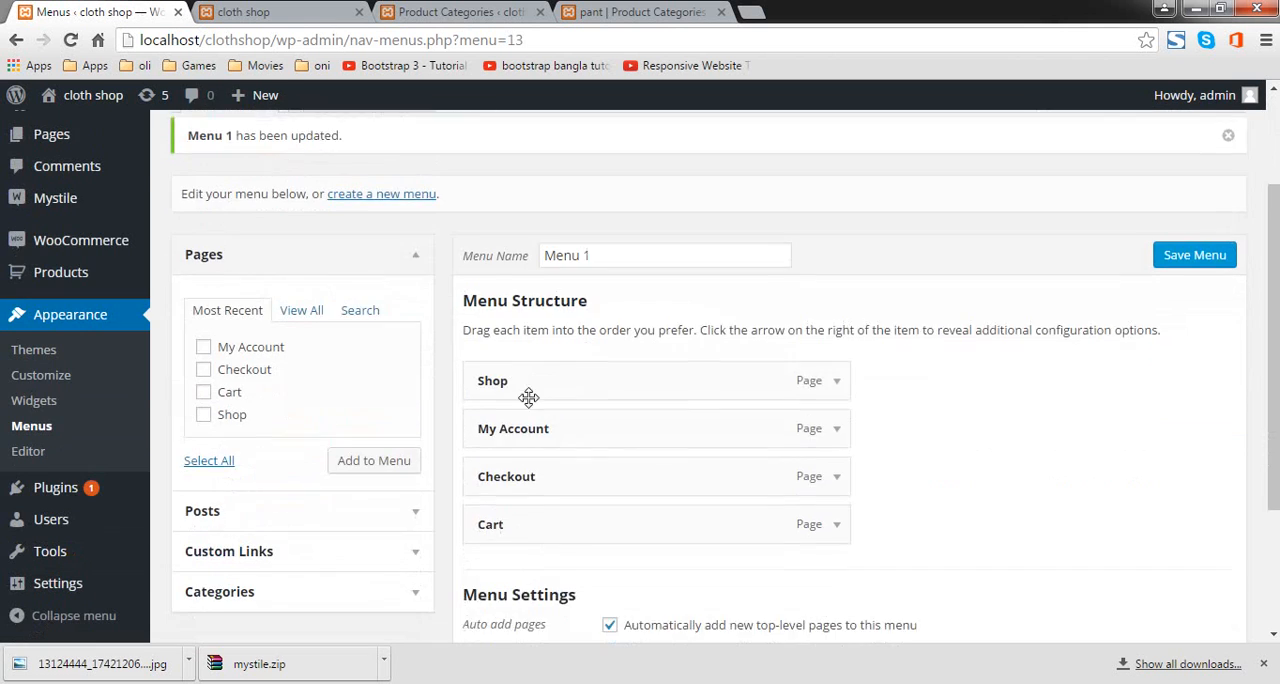
Step: Start creating a new navigation menu in addition to Menu 1
scroll(548, 424, "up", 3)
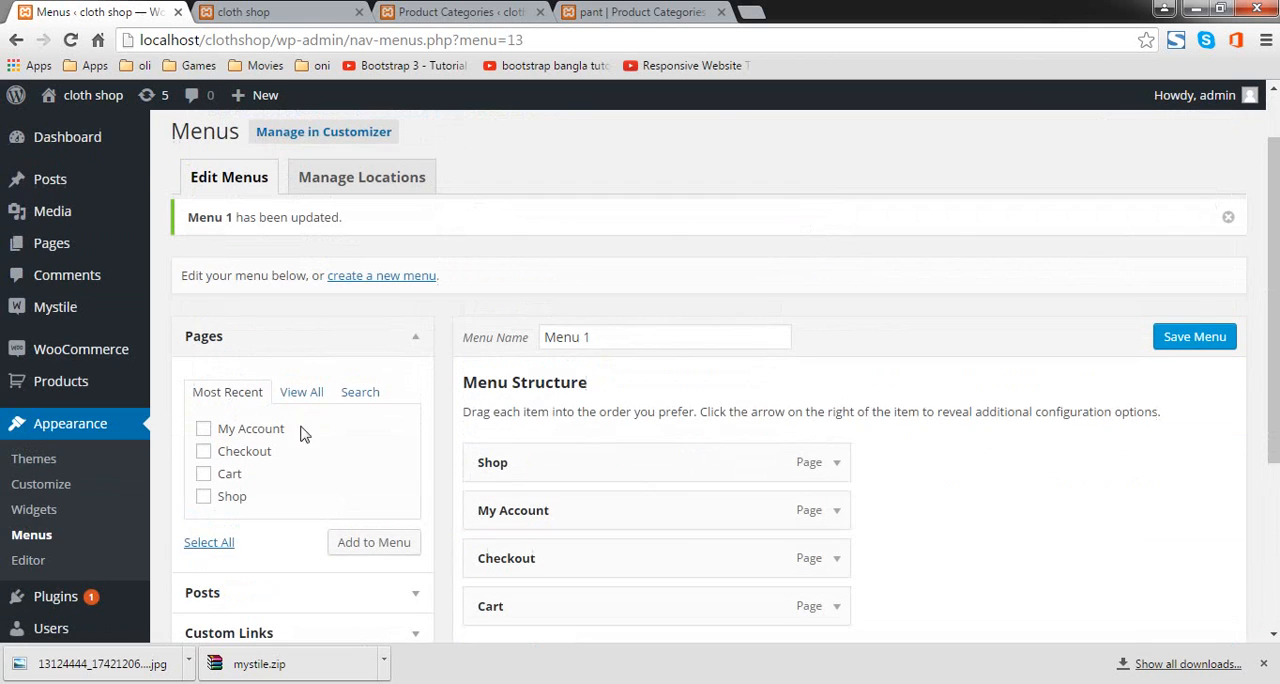
left_click(380, 279)
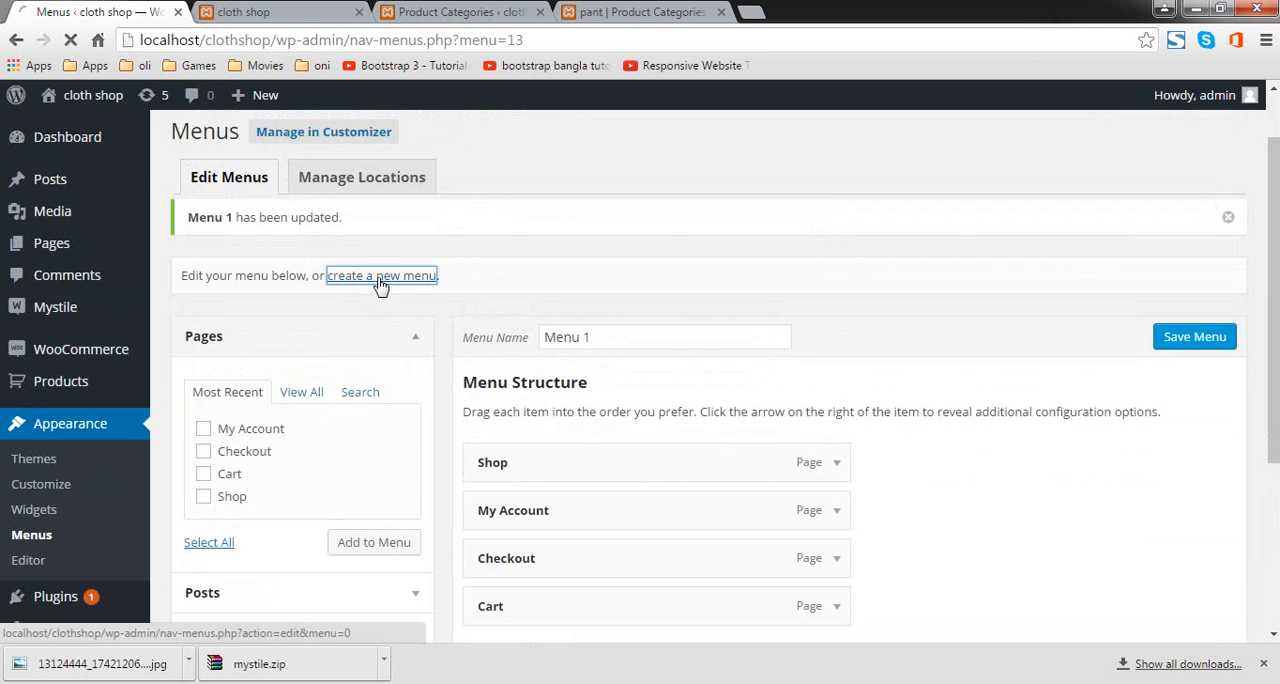
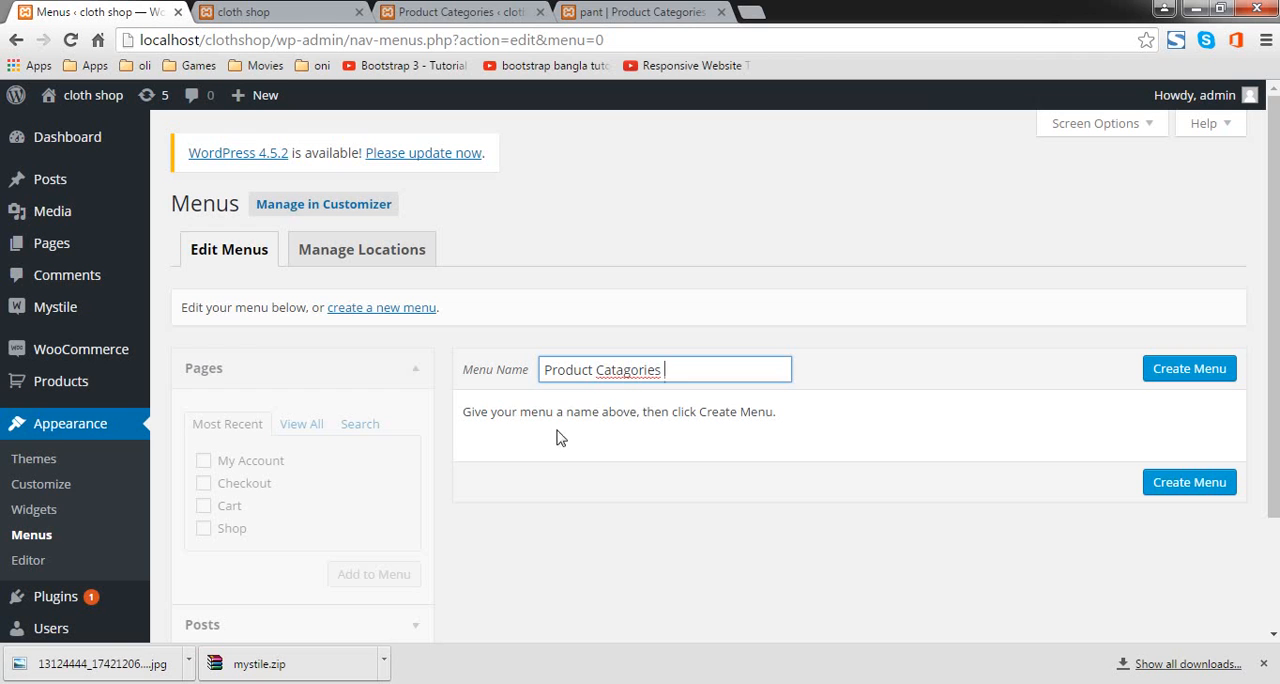
Step: Correct the new menu's name to Product Categories and create the menu
right_click(630, 372)
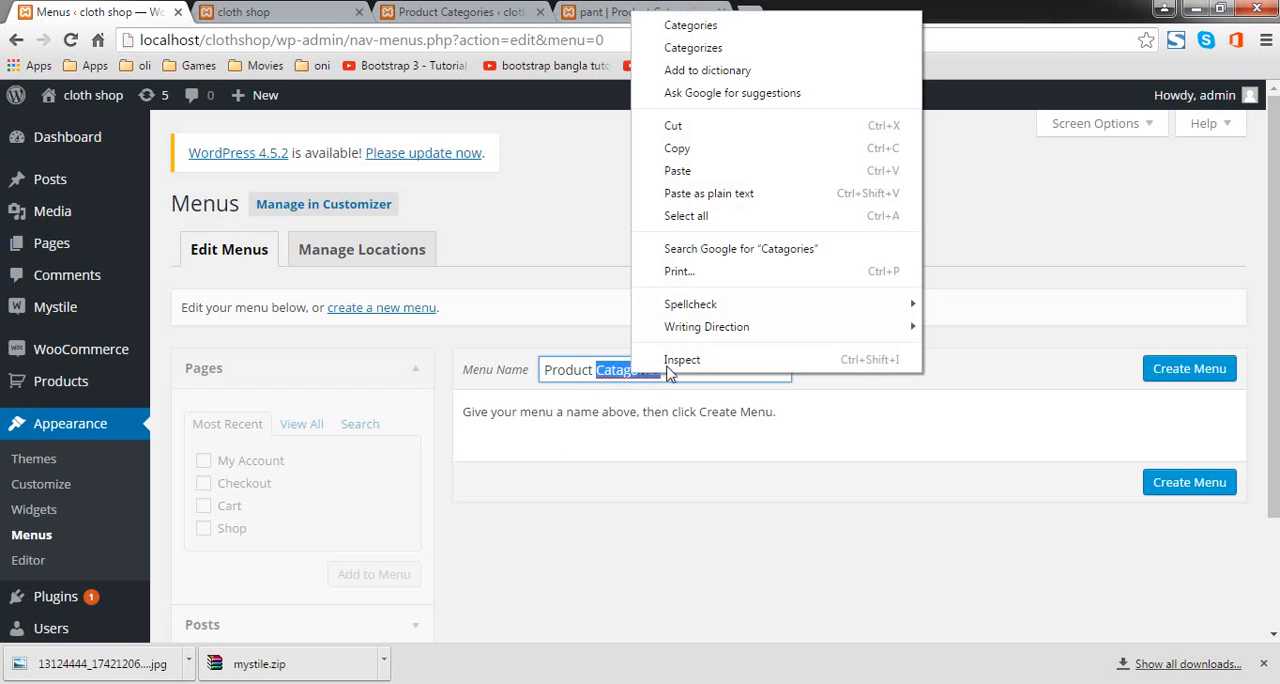
left_click(751, 28)
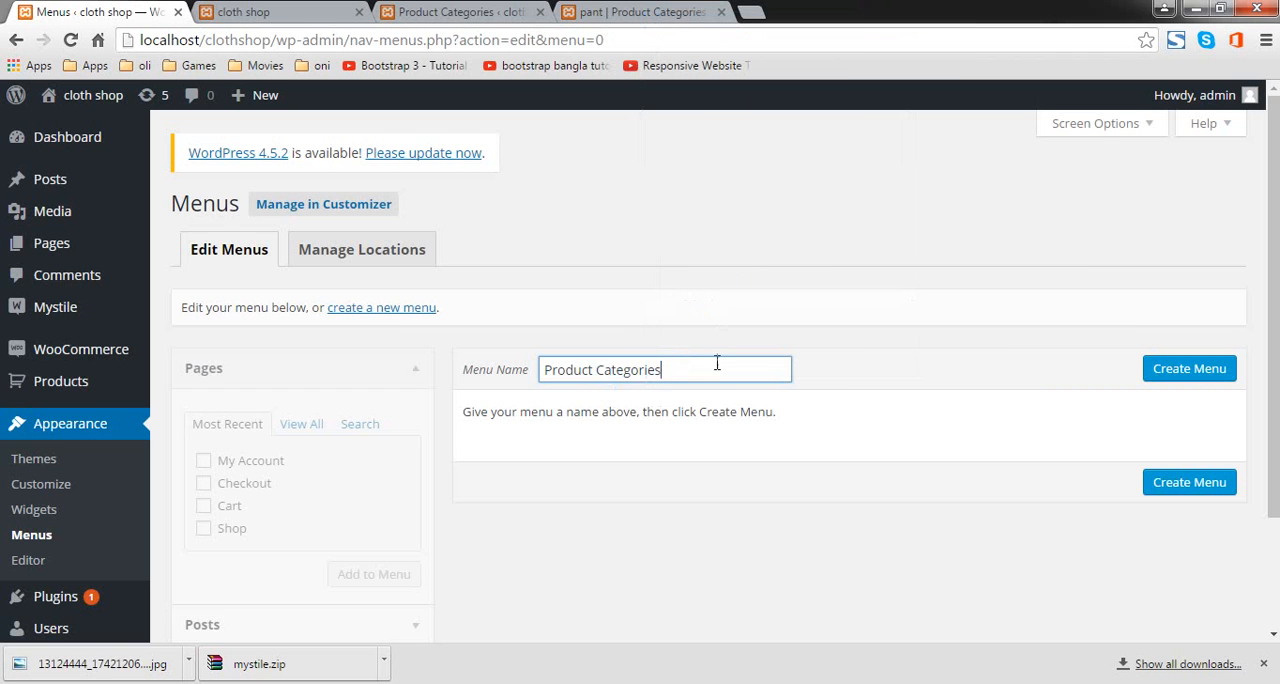
left_click(1189, 370)
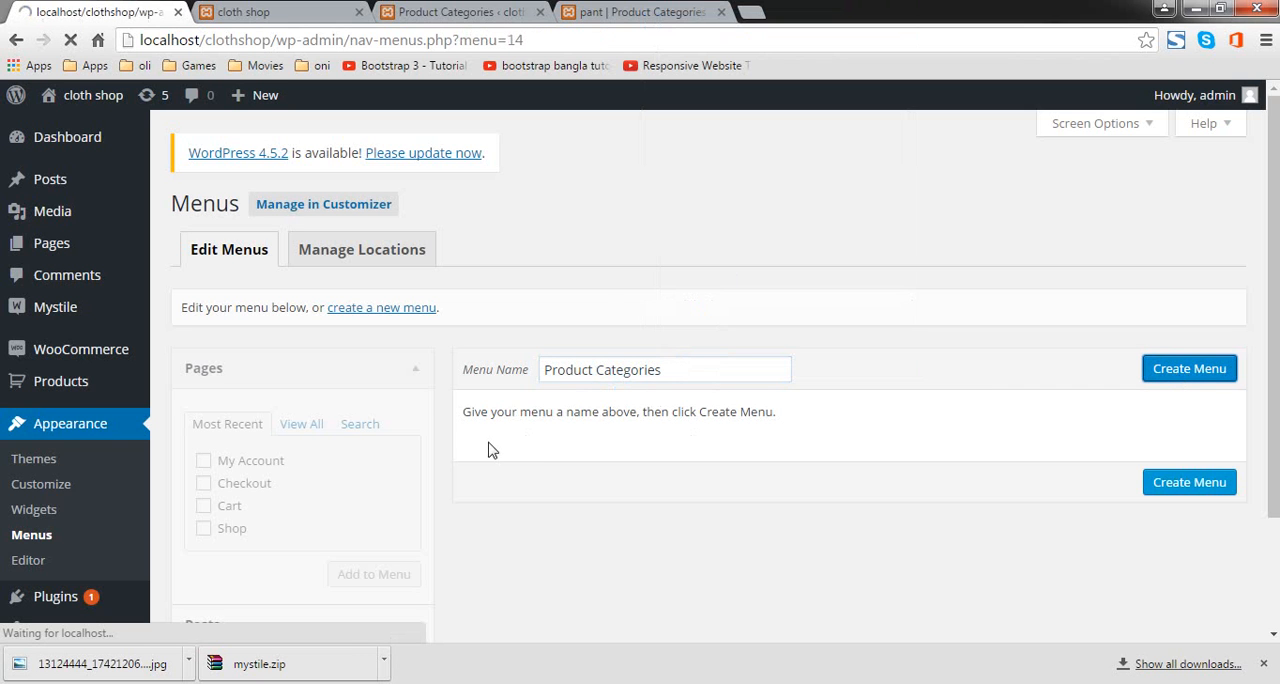
Step: Add a custom link with the text Pant and the copied pant category address to the Product Categories menu
scroll(303, 500, "down", 2)
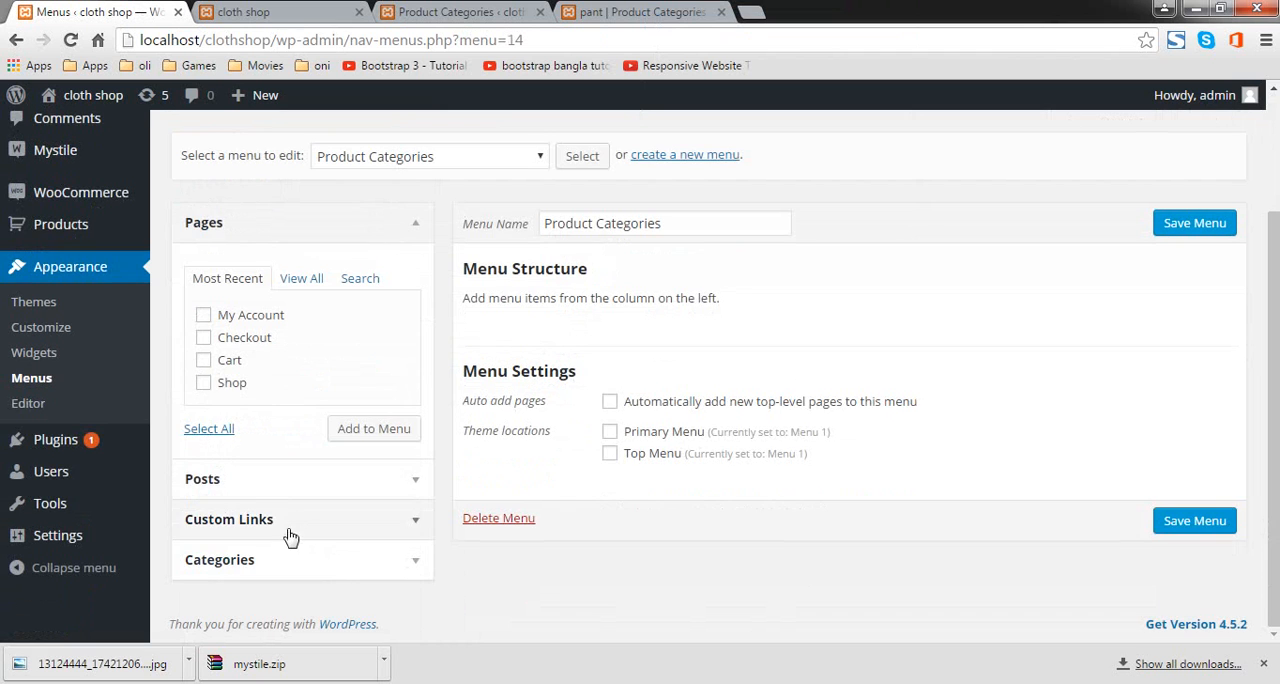
left_click(287, 520)
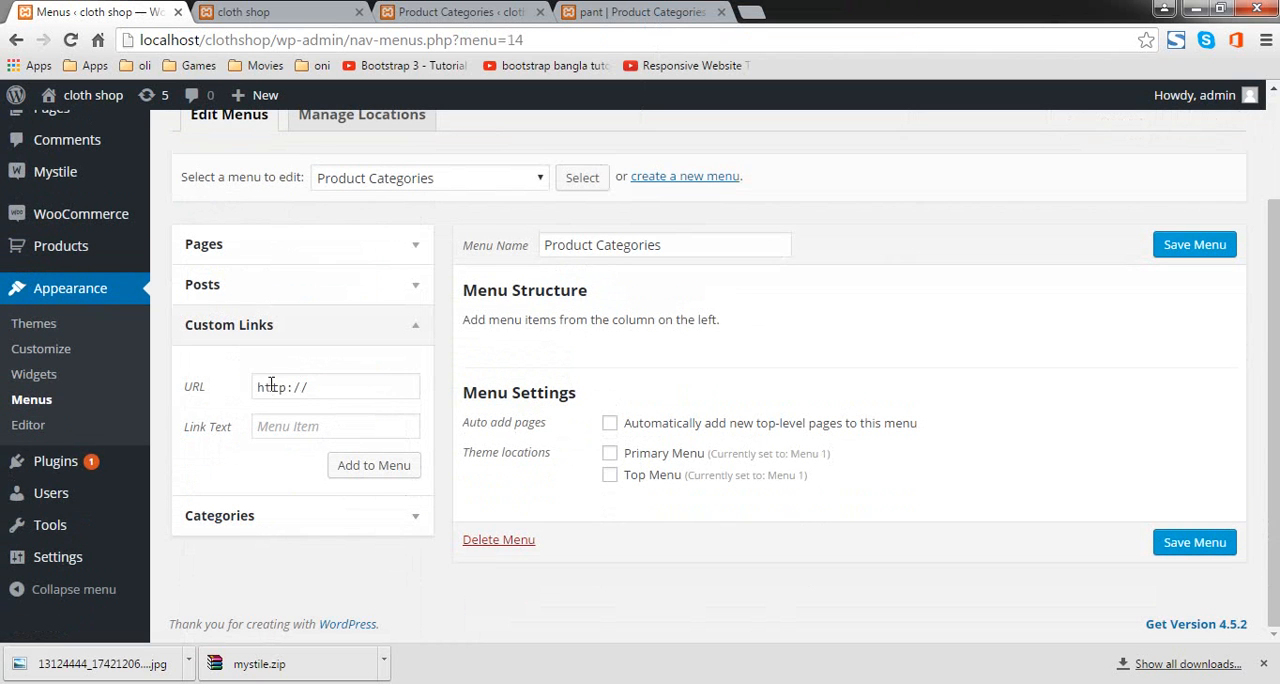
left_click_drag(256, 387, 389, 386)
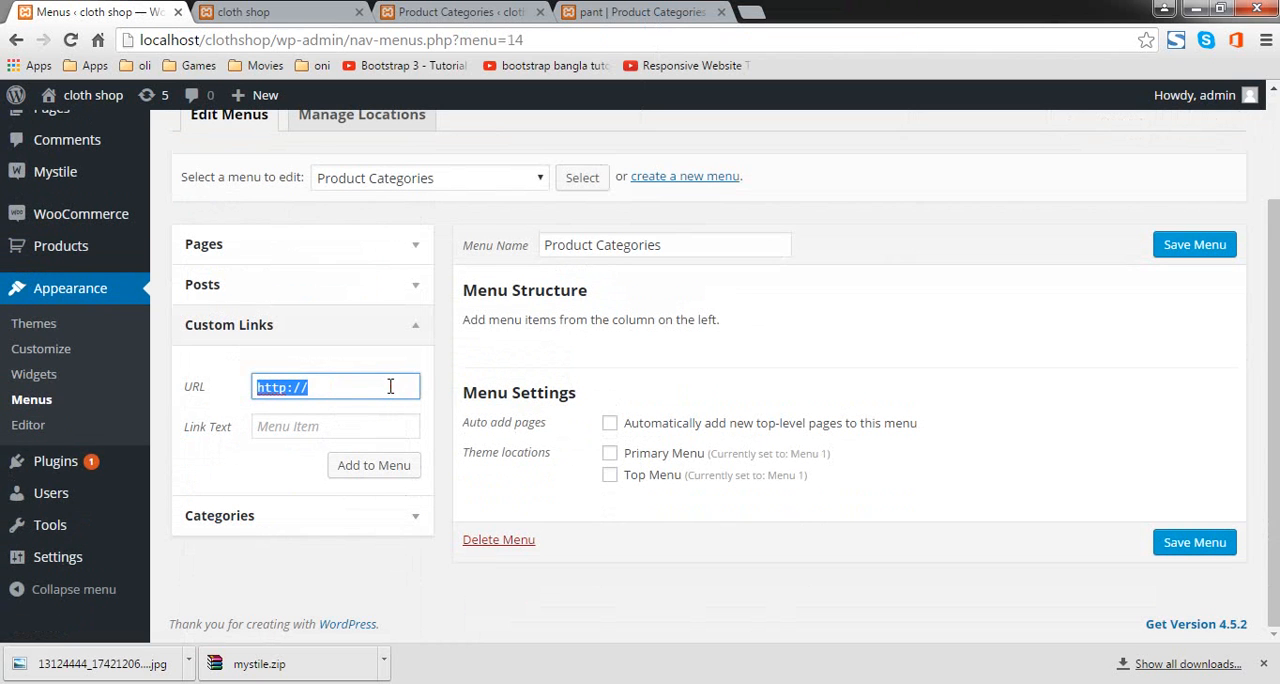
type("http://localhost/clothshop/product-category/pant/")
left_click(378, 426)
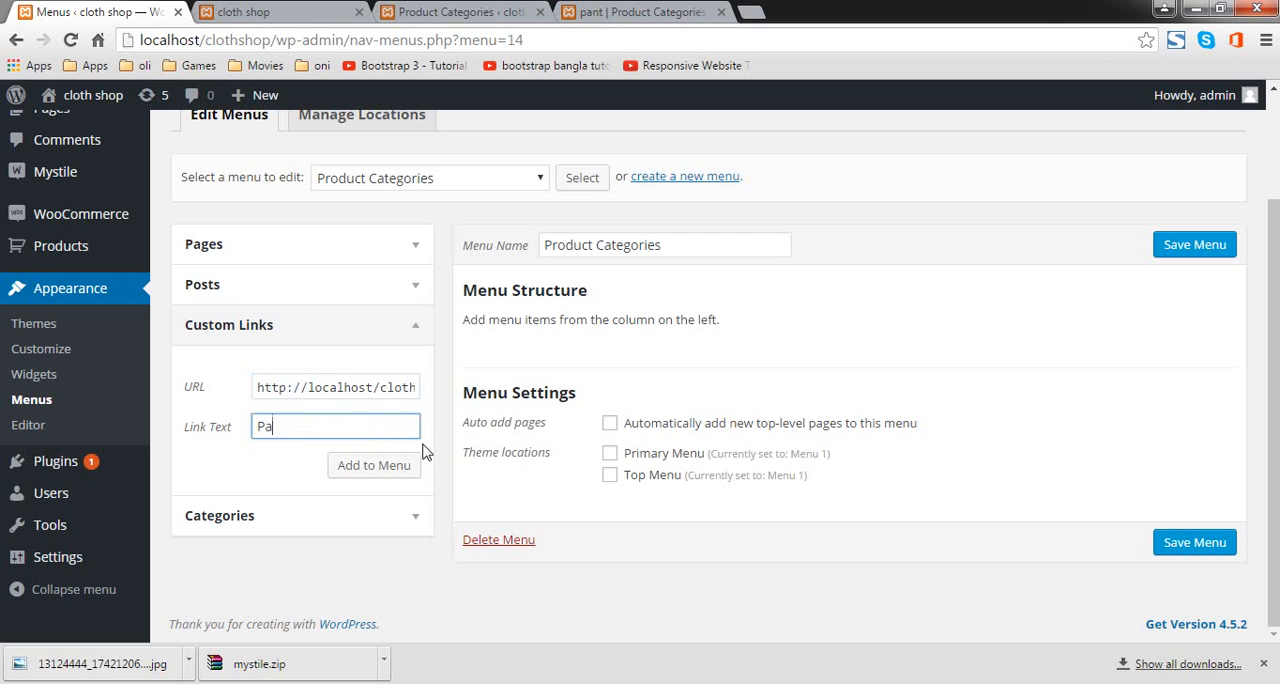
left_click(374, 468)
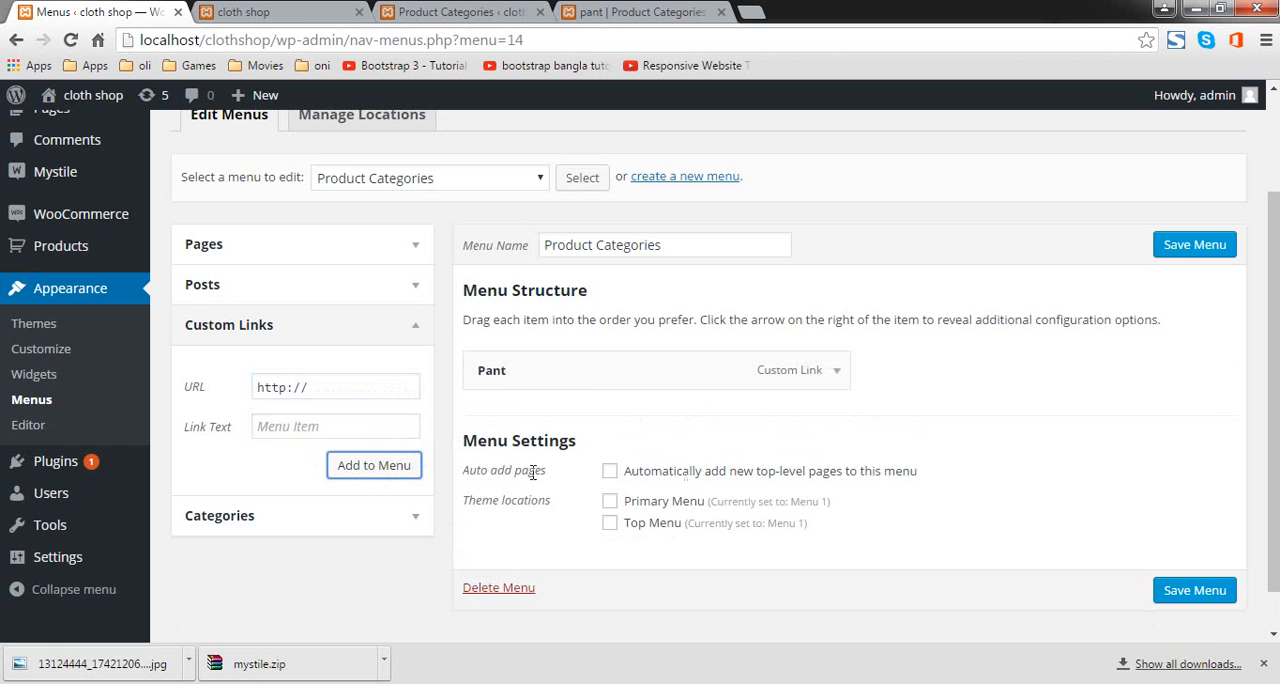
Step: Open the shirt category's shop page in a new tab and copy its web address
left_click(424, 12)
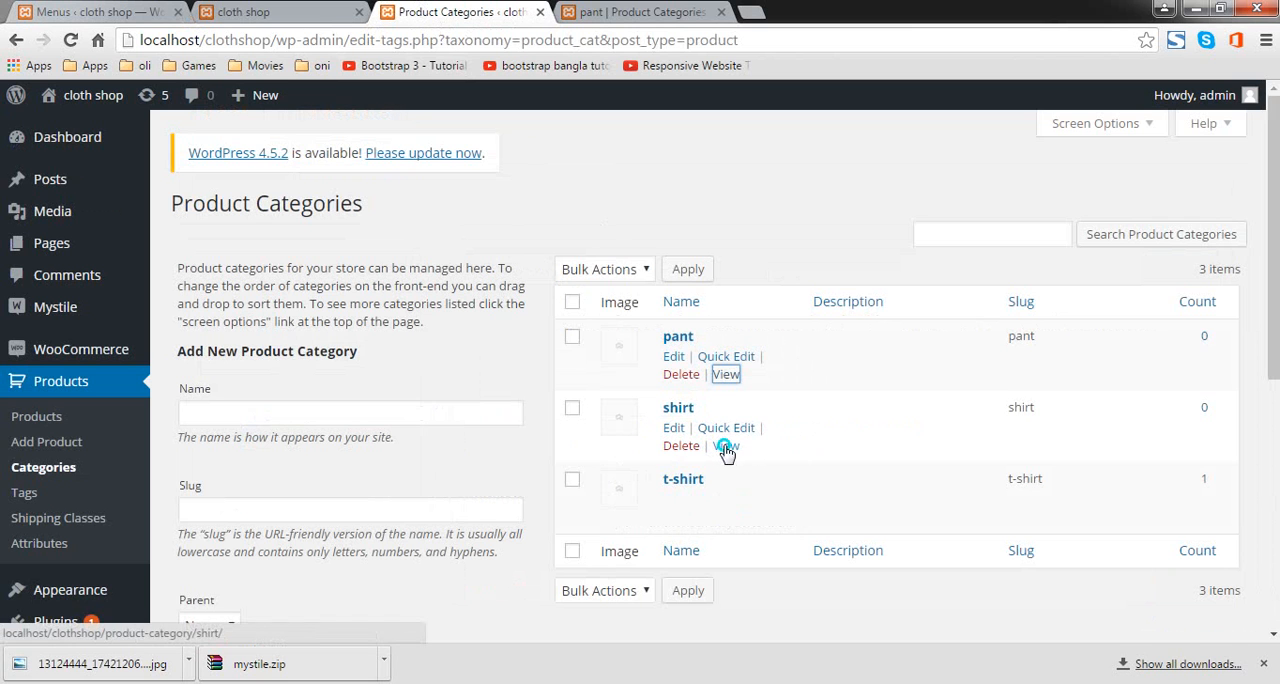
right_click(728, 447)
left_click(780, 454)
left_click(600, 12)
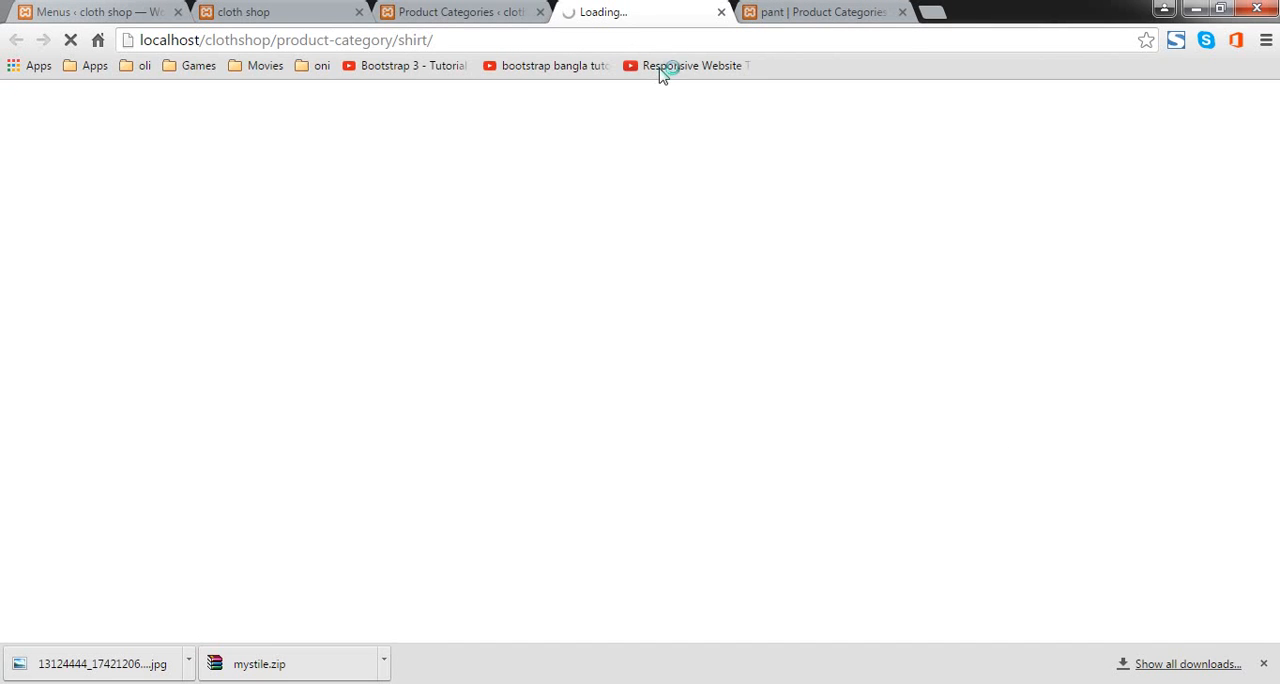
left_click(608, 39)
right_click(608, 38)
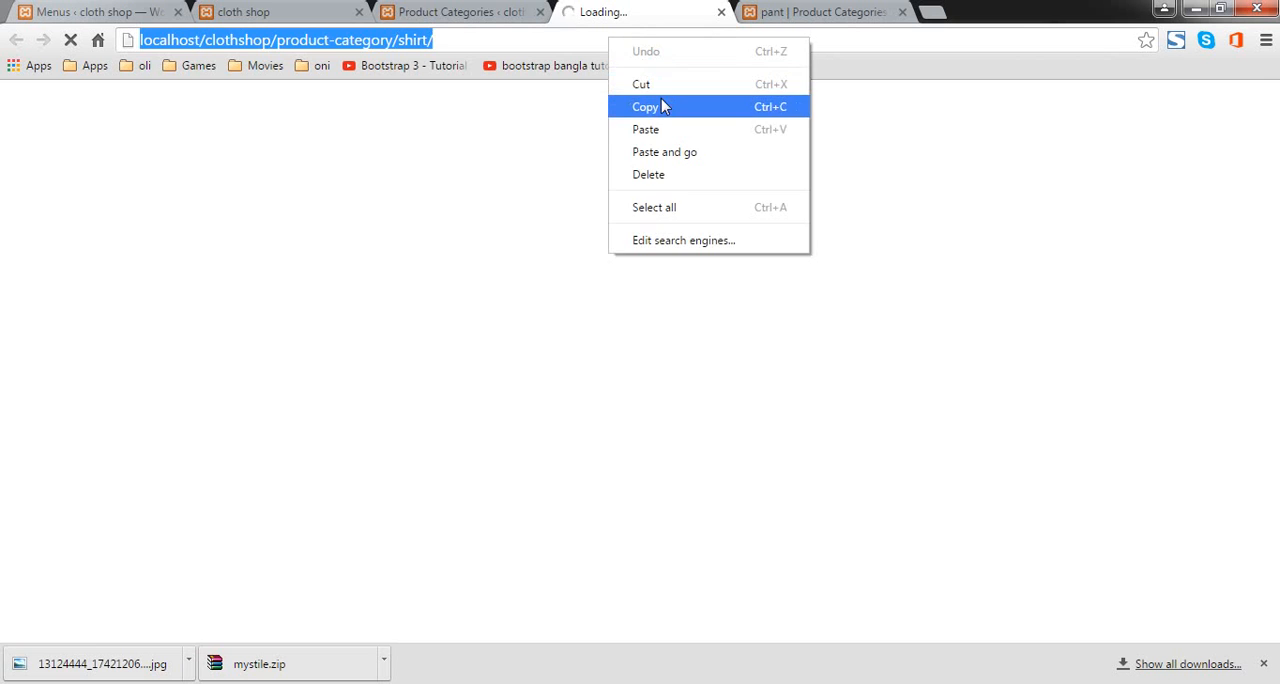
left_click(651, 106)
Step: Add a custom link with the text Shirt and the copied shirt category address to the Product Categories menu
left_click(300, 12)
left_click(66, 10)
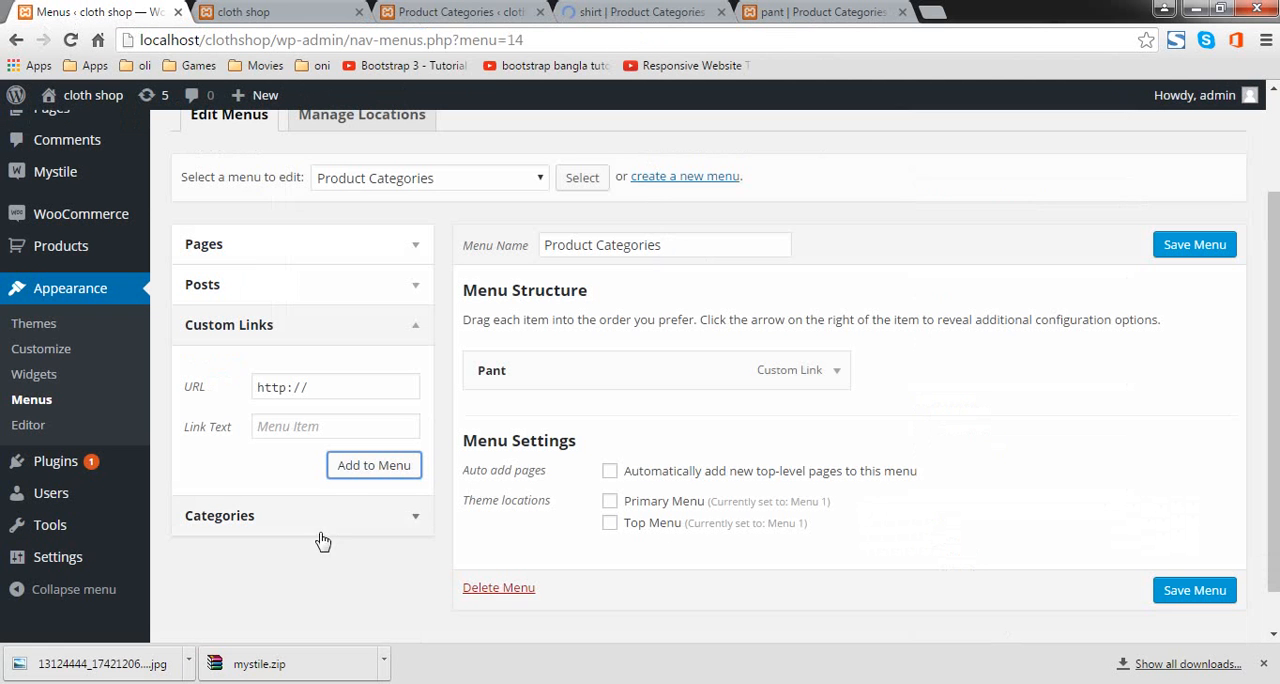
left_click_drag(257, 387, 350, 381)
key("ctrl+v")
left_click(341, 427)
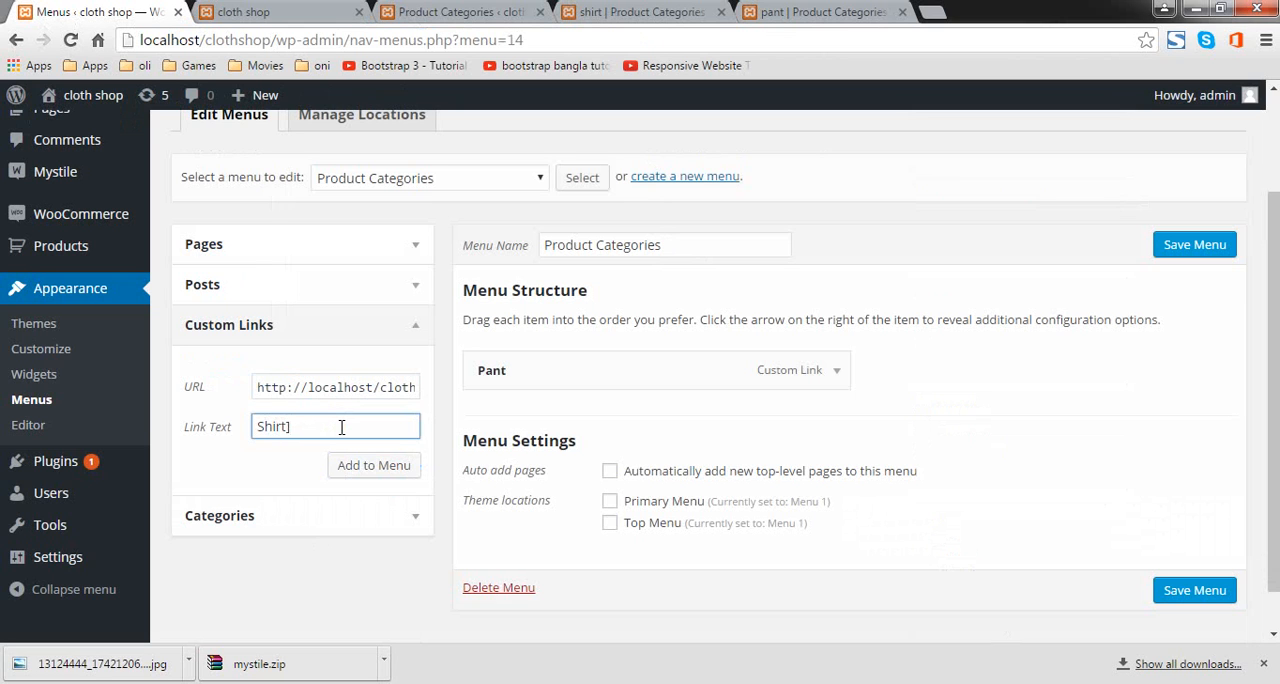
left_click(372, 465)
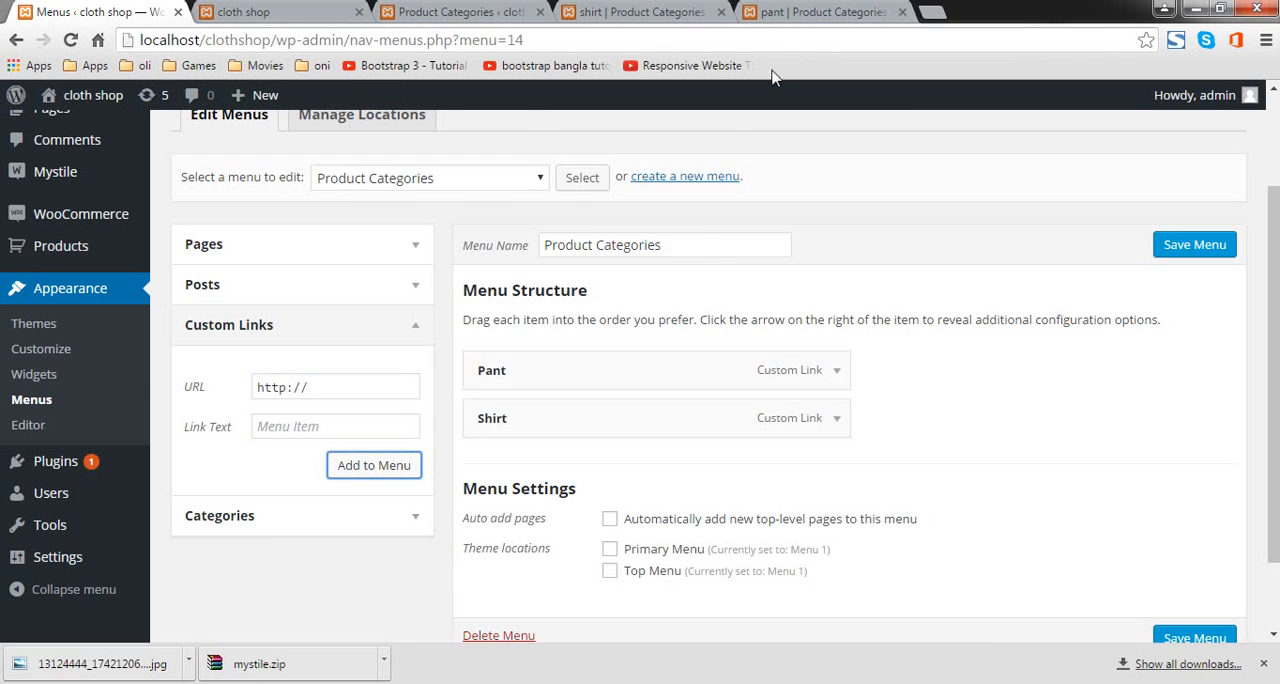
left_click(800, 12)
left_click(300, 11)
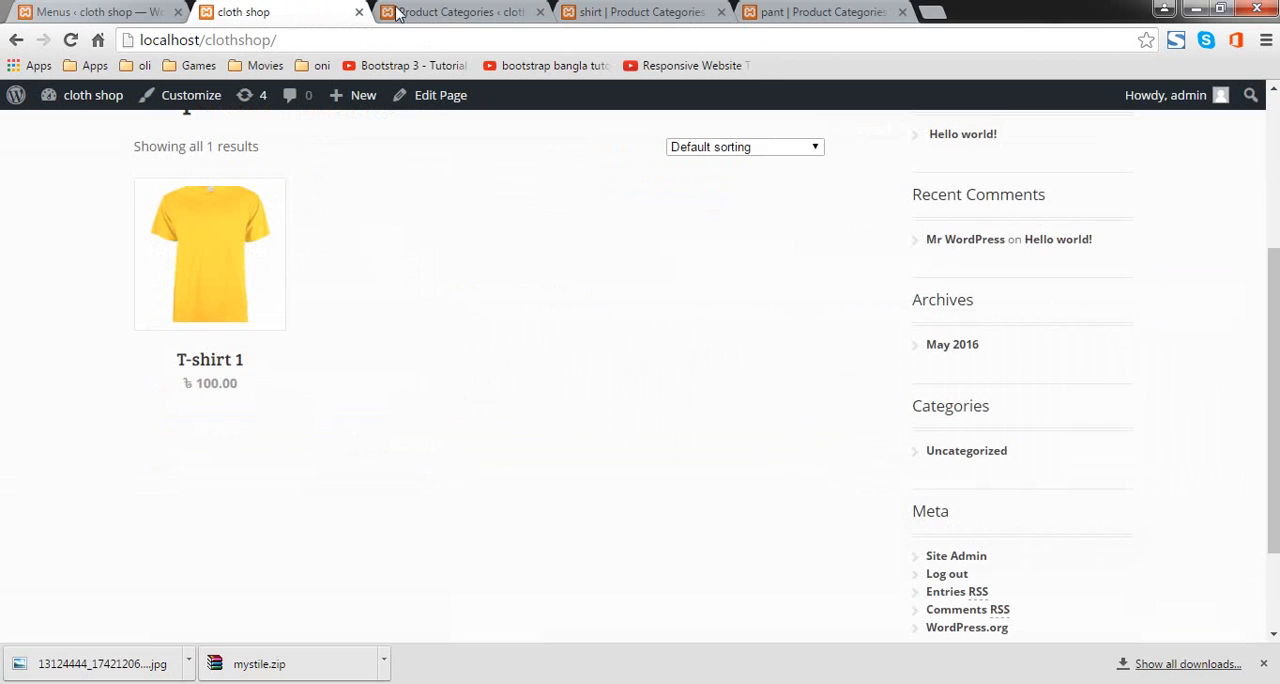
scroll(470, 120, "up", 3)
scroll(683, 323, "down", 2)
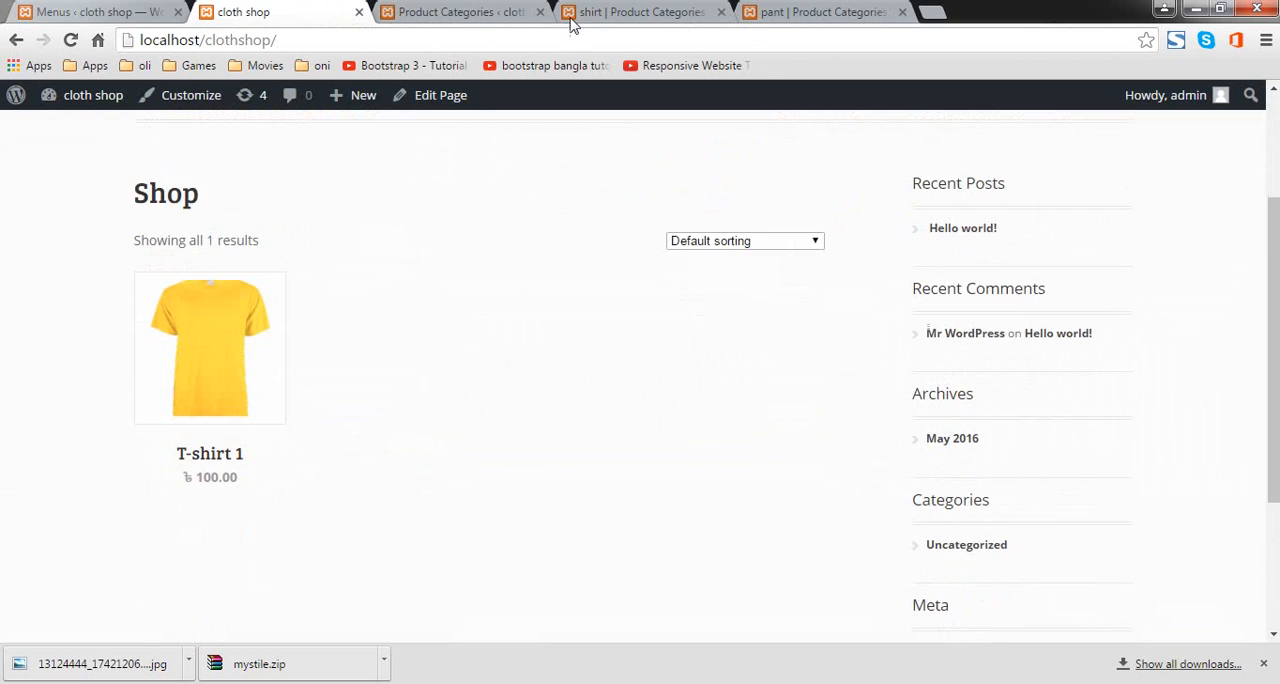
Step: Open the t-shirt category's shop page from the product category list and copy its web address
left_click(487, 18)
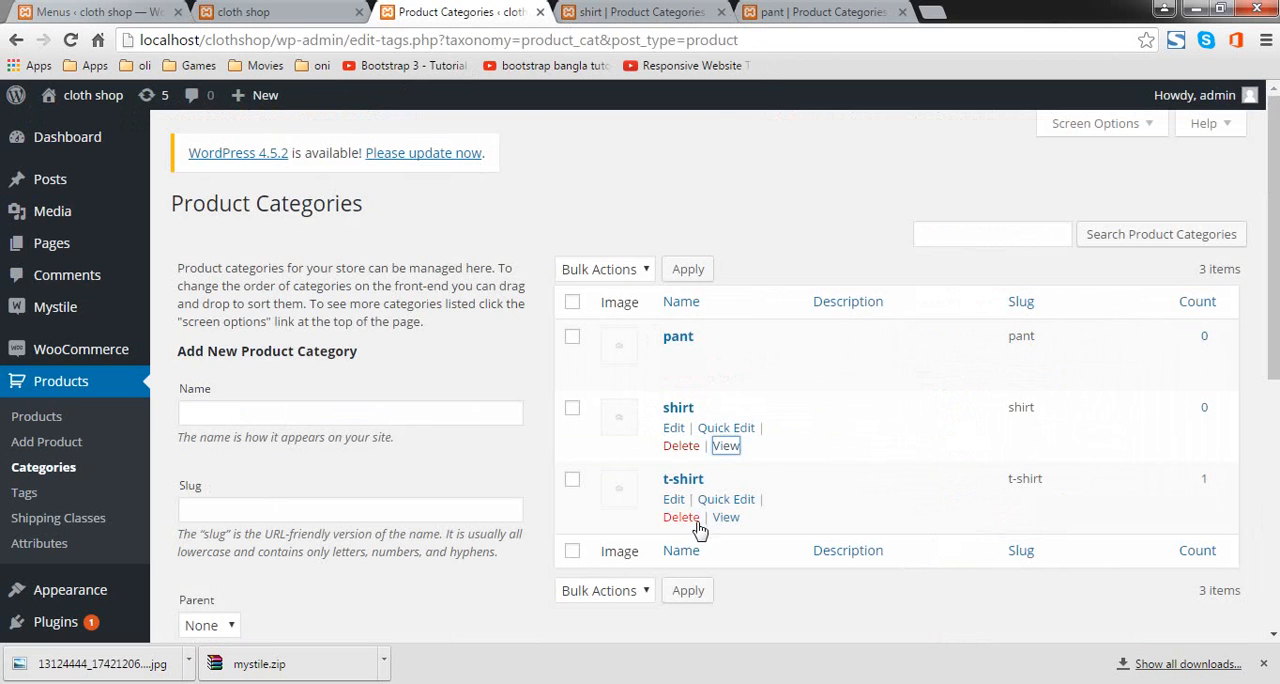
left_click(728, 517)
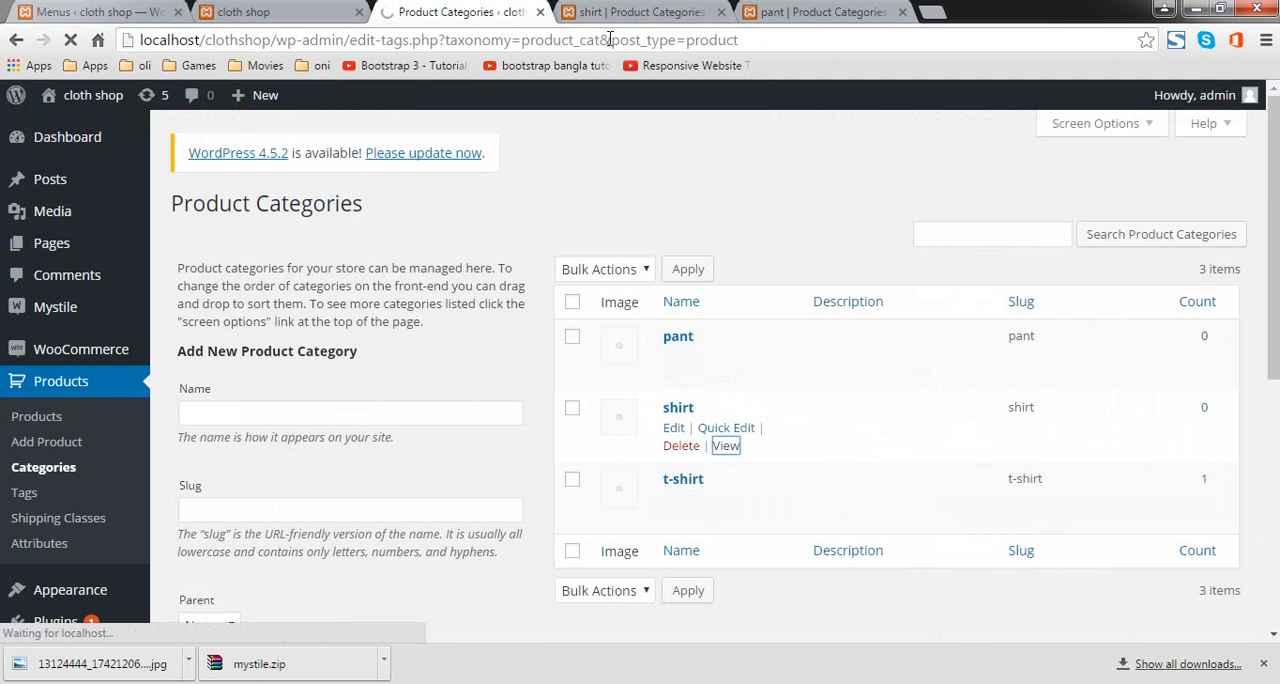
left_click(613, 38)
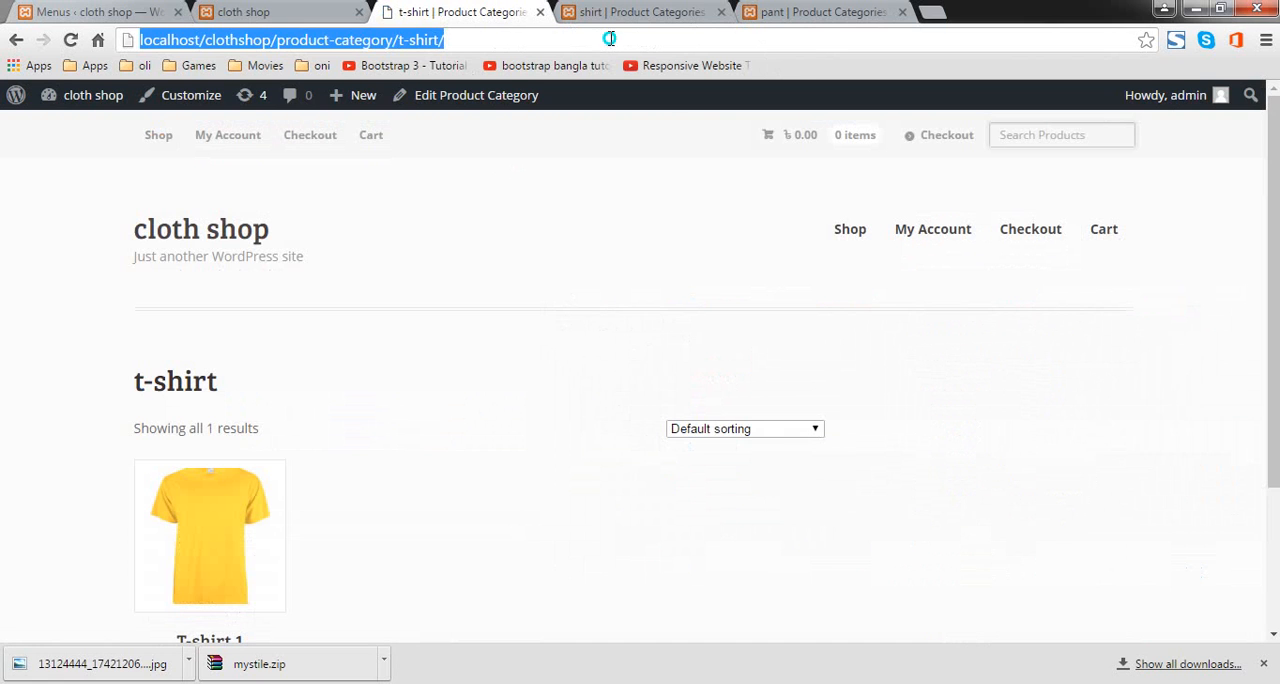
right_click(608, 38)
left_click(686, 109)
Step: Return to the menu editor and add a custom link with the text T-shirt and the copied t-shirt category address
left_click(811, 12)
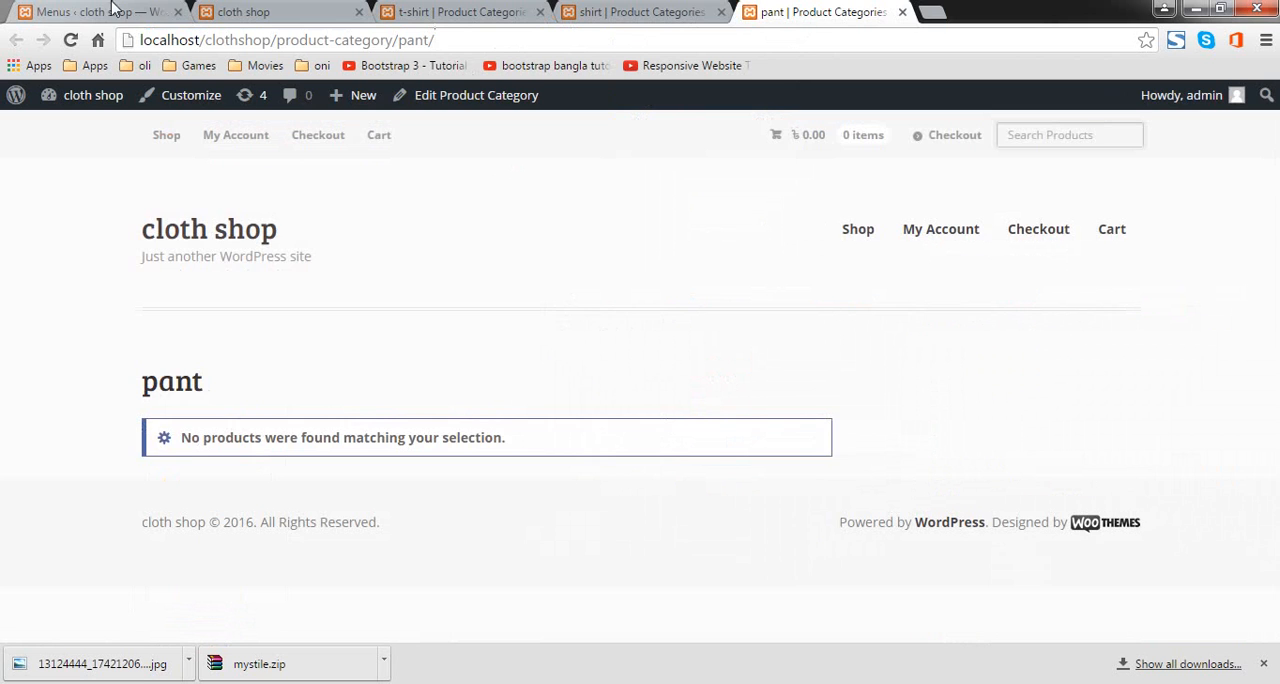
left_click(67, 11)
left_click(330, 390)
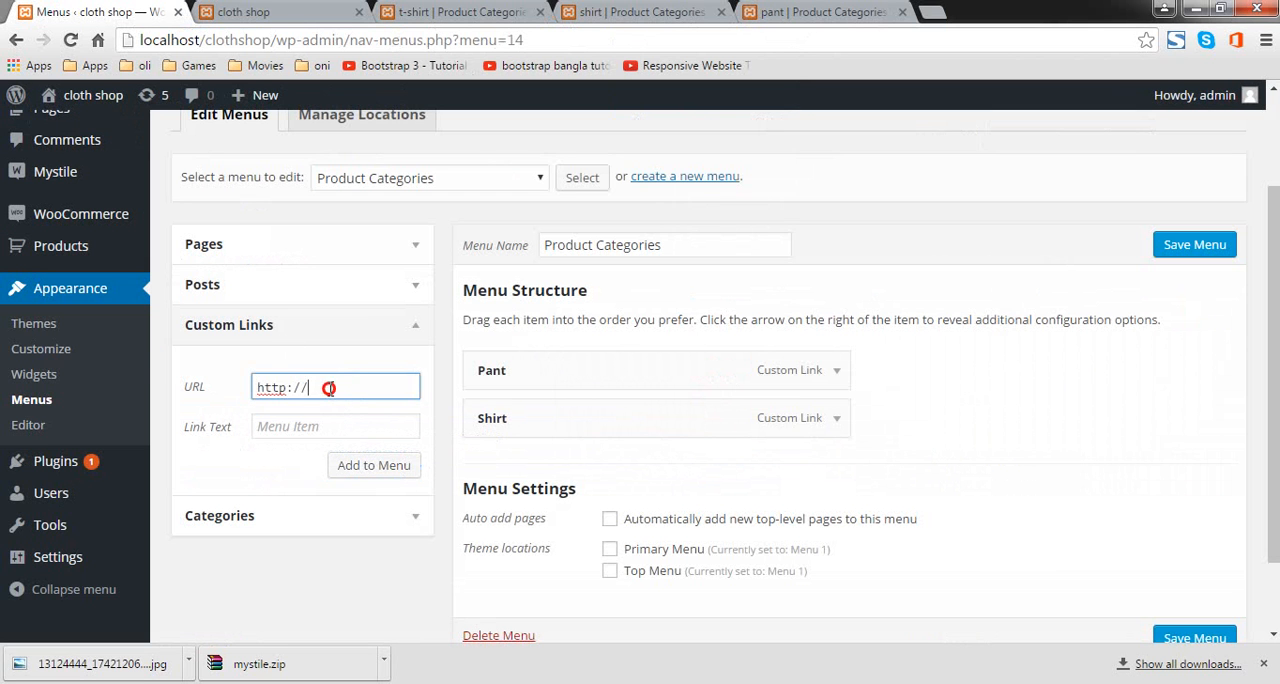
key("ctrl+a")
key("ctrl+v")
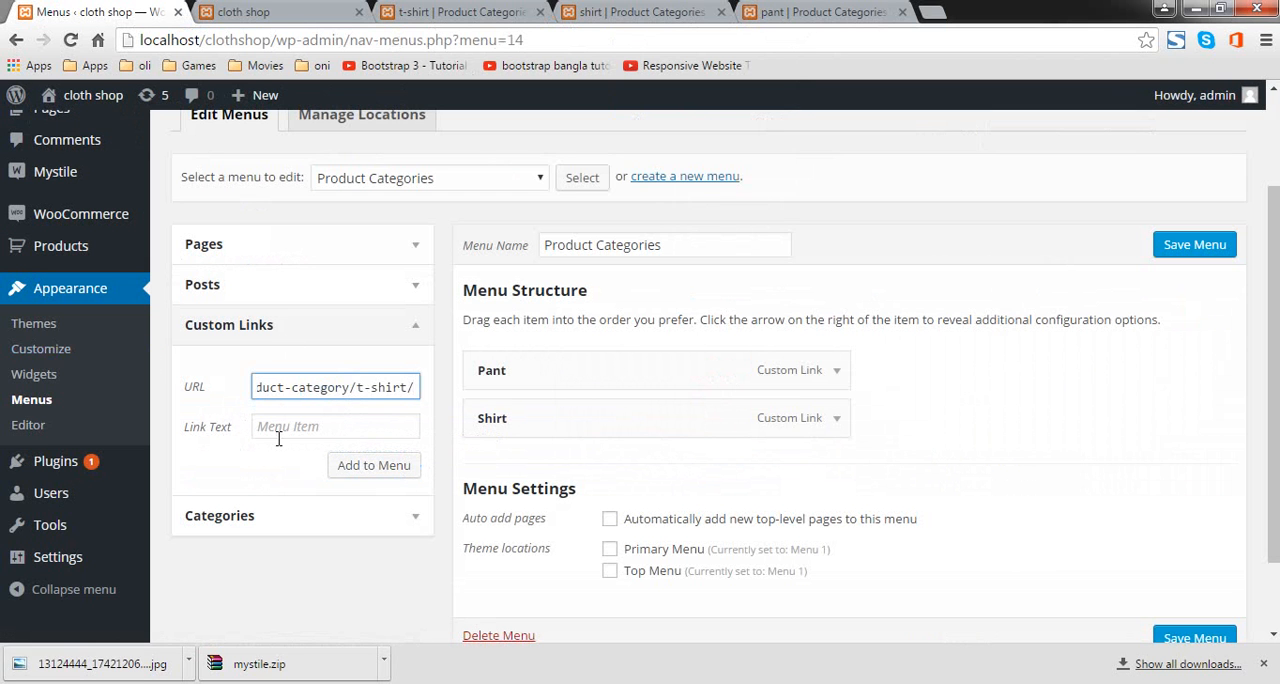
left_click(287, 432)
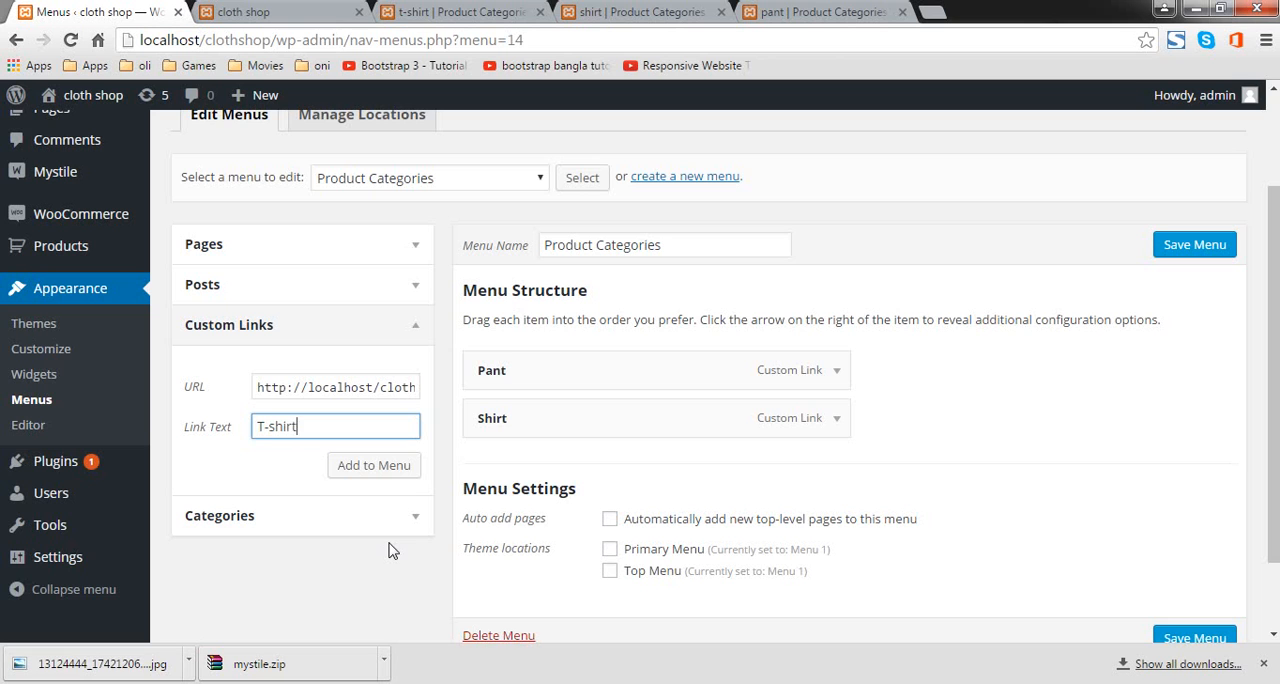
left_click(379, 466)
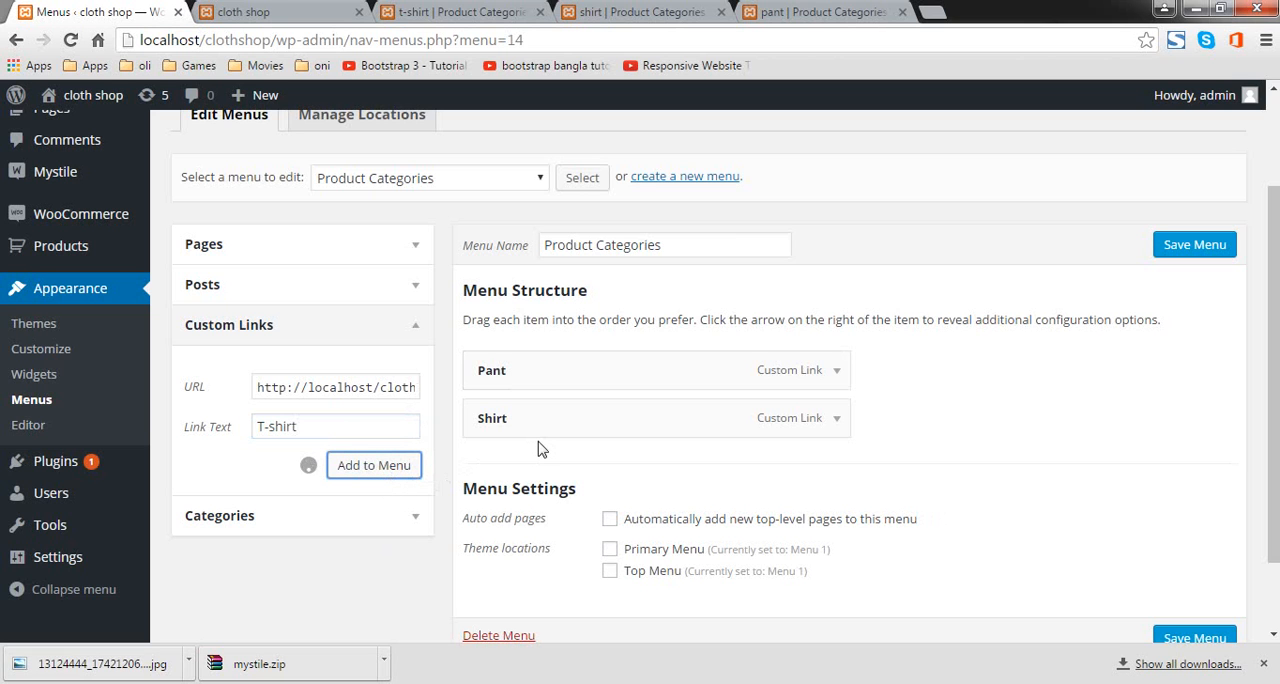
Step: Move the T-shirt link above Pant in the menu structure and save the Product Categories menu
left_click_drag(538, 465, 530, 372)
scroll(594, 432, "down", 2)
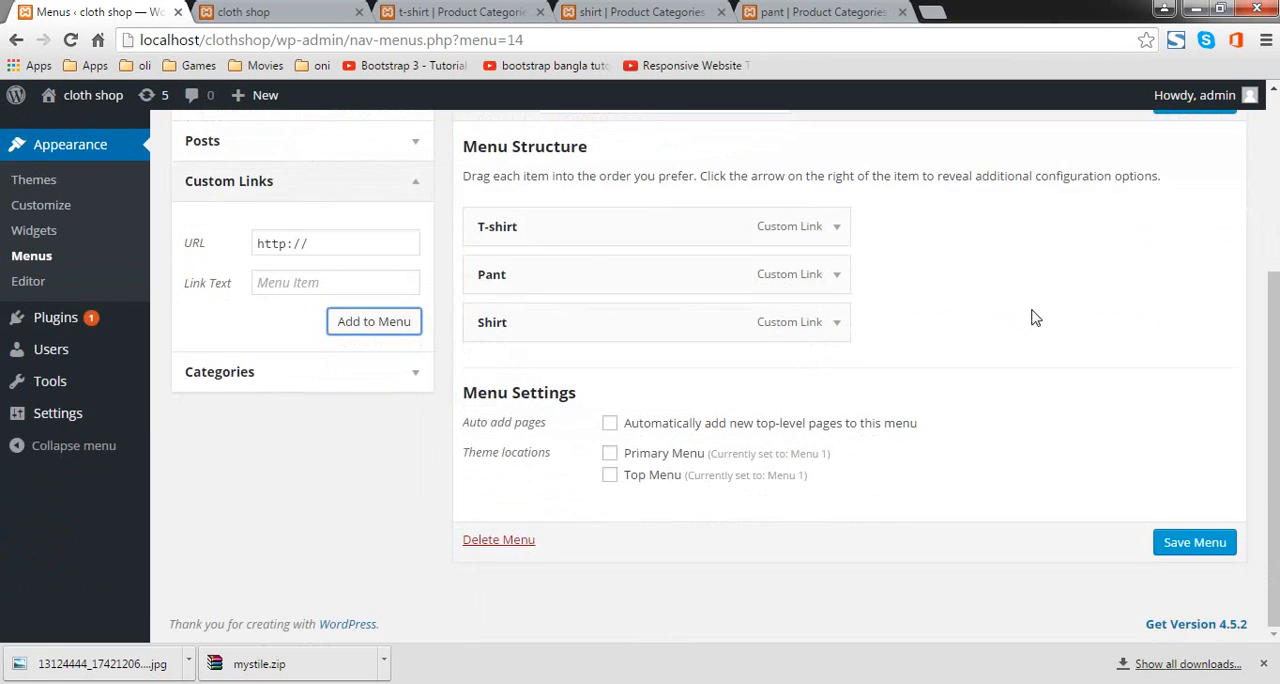
scroll(1035, 318, "up", 3)
left_click(1163, 300)
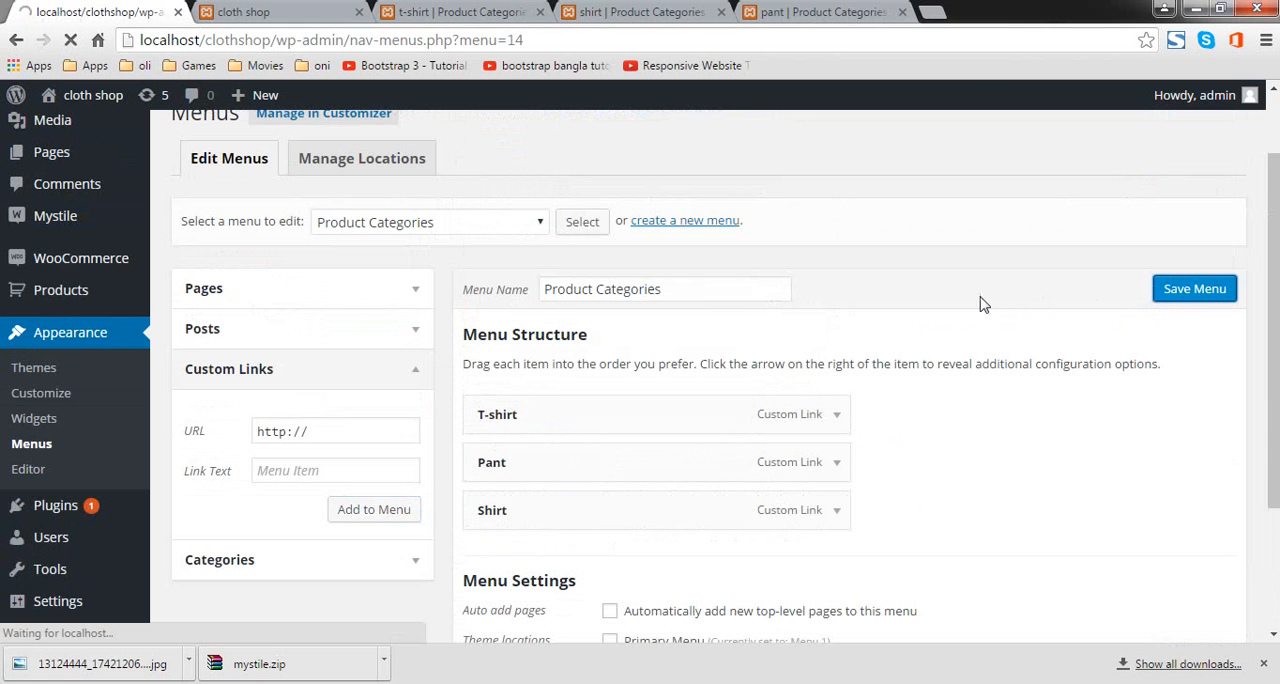
Step: Open the widget settings and remove Recent Posts, Recent Comments, Archives, Categories and Meta from the Primary sidebar
scroll(721, 368, "down", 3)
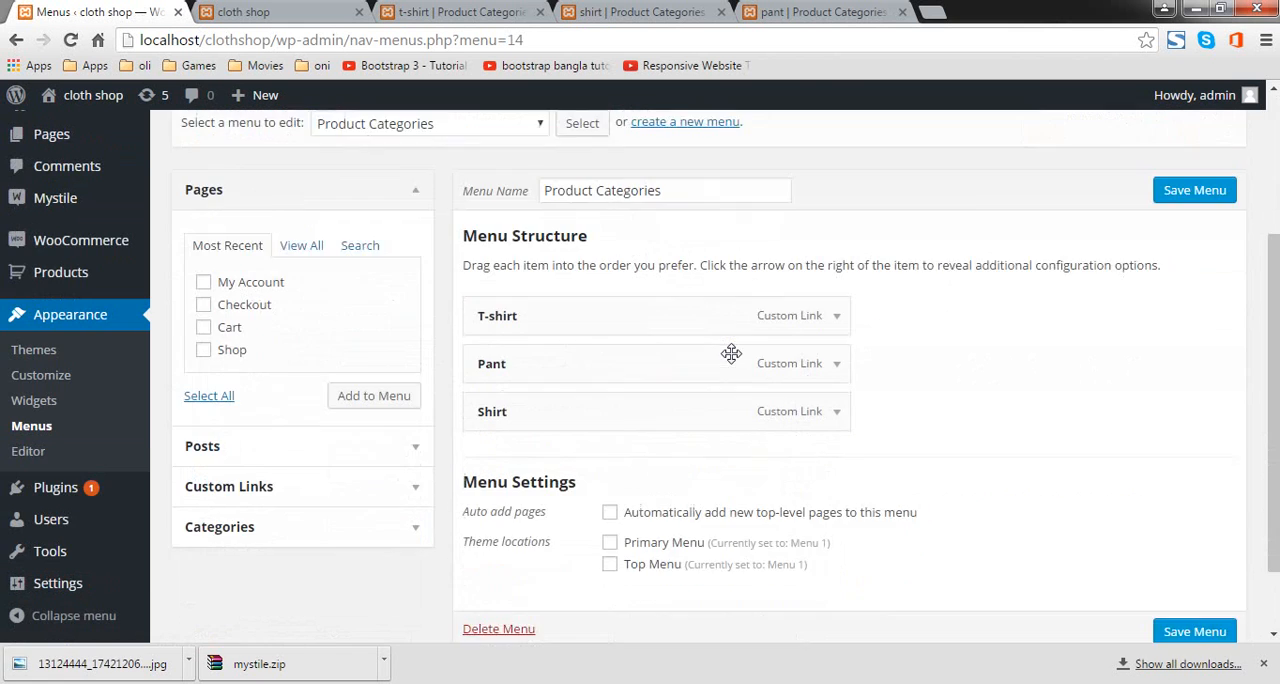
mouse_move(105, 508)
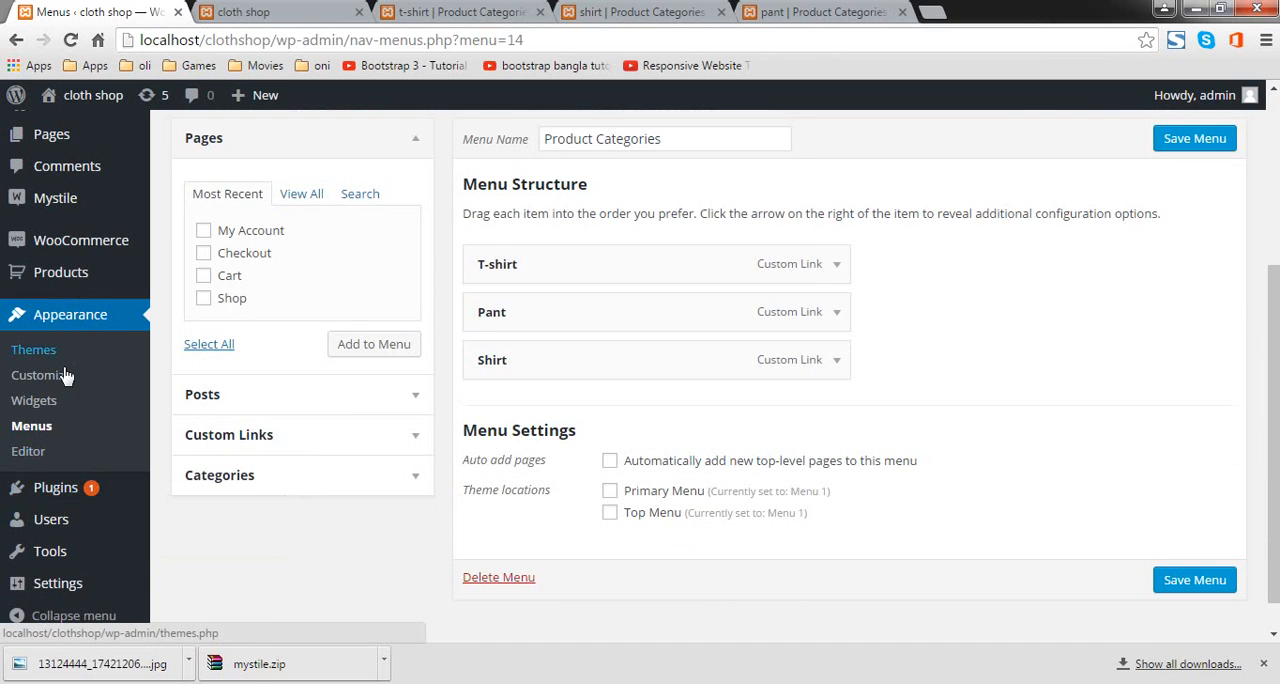
left_click(57, 405)
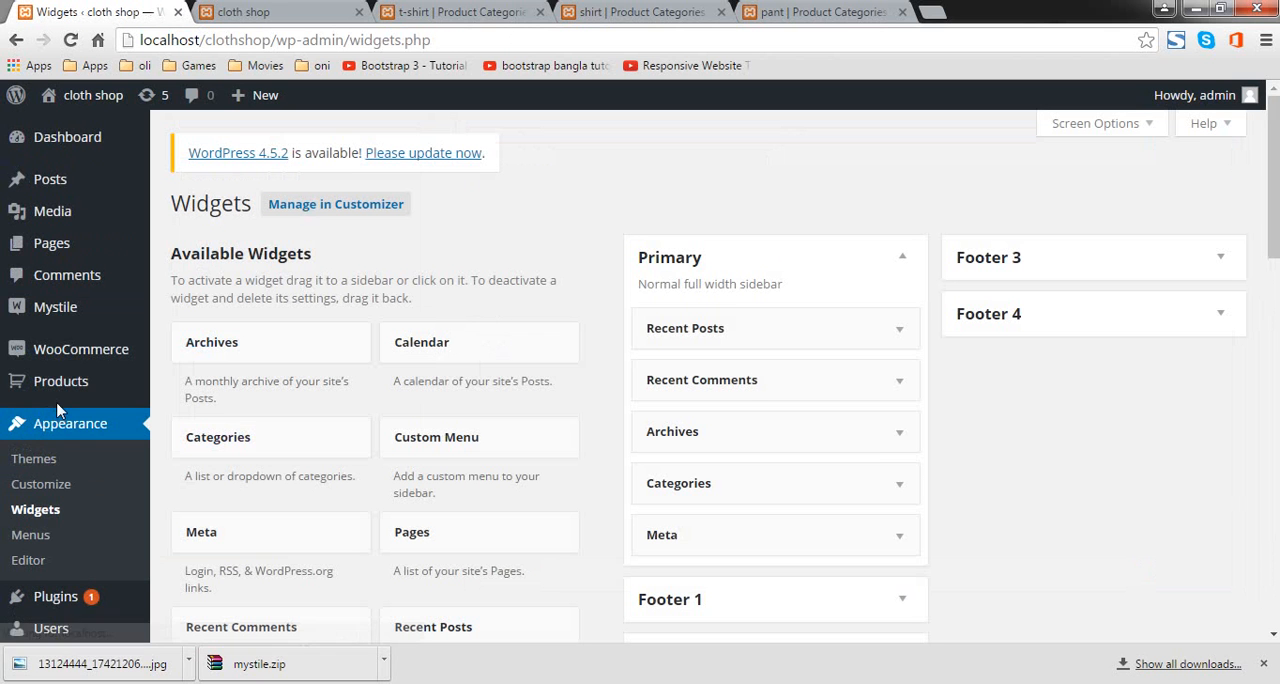
left_click_drag(808, 332, 420, 452)
left_click_drag(660, 330, 475, 455)
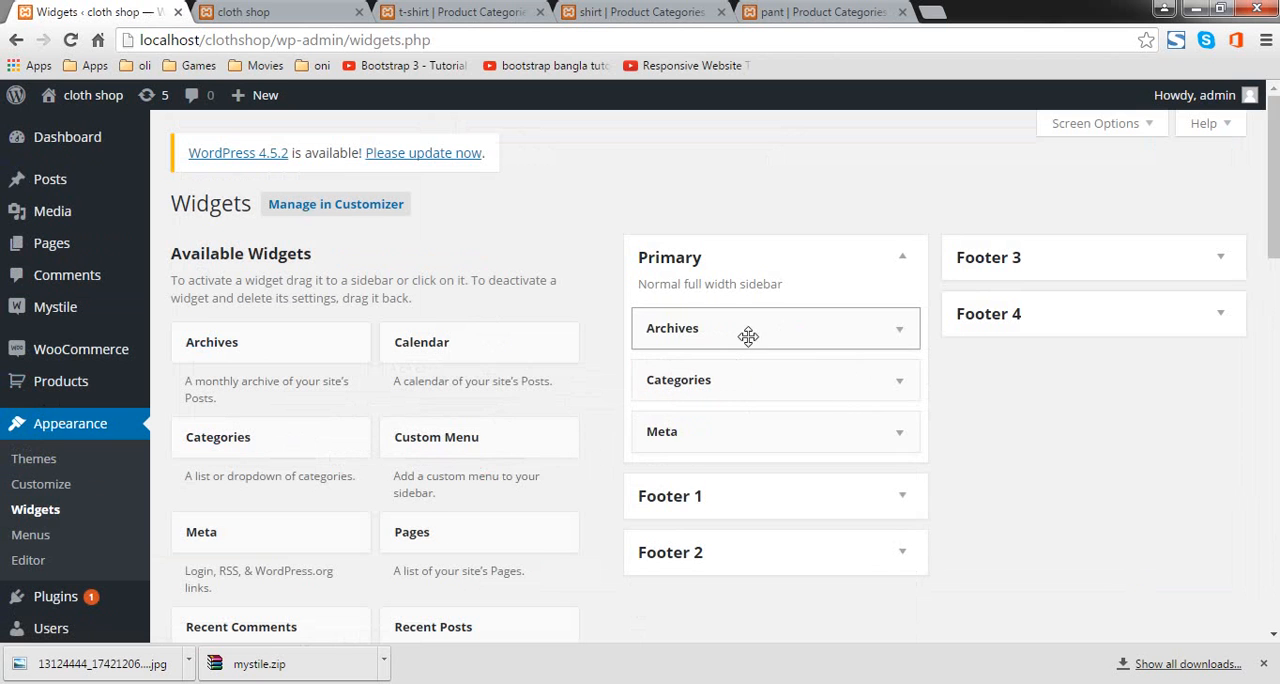
left_click_drag(749, 334, 505, 400)
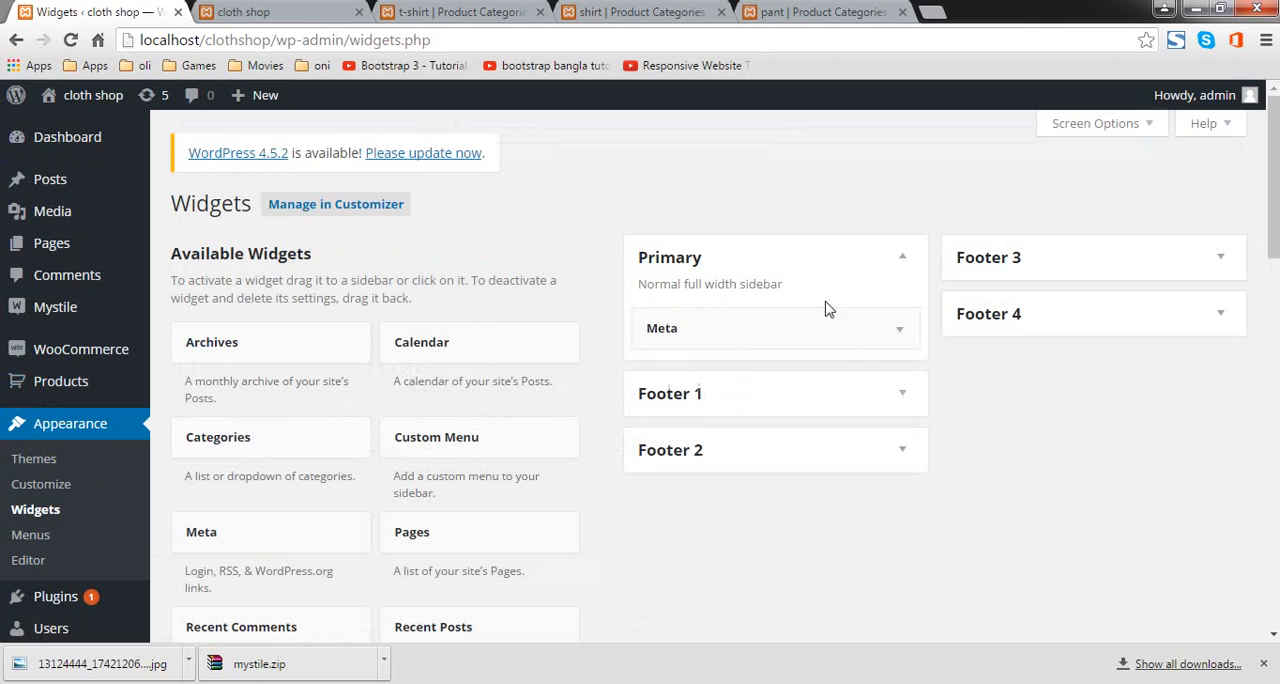
left_click_drag(763, 340, 367, 510)
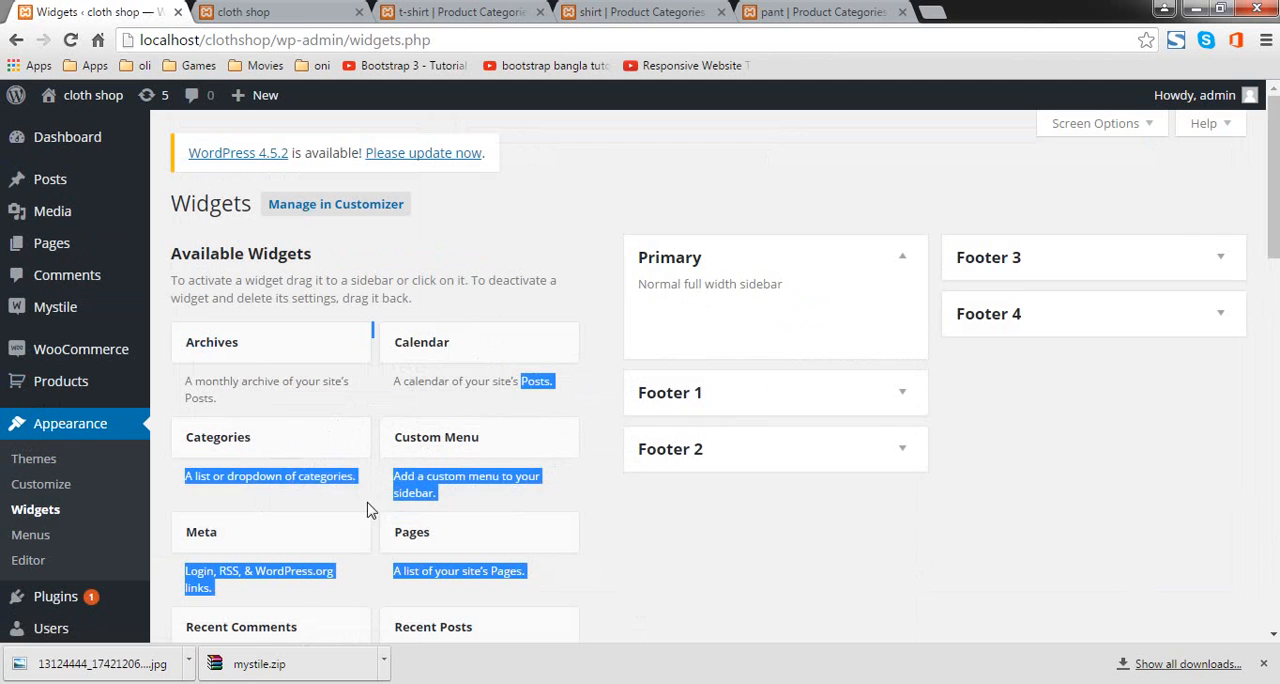
Step: Add a Custom Menu widget to the Primary sidebar, set its menu to Product Categories and save it
scroll(446, 448, "down", 5)
scroll(543, 394, "up", 3)
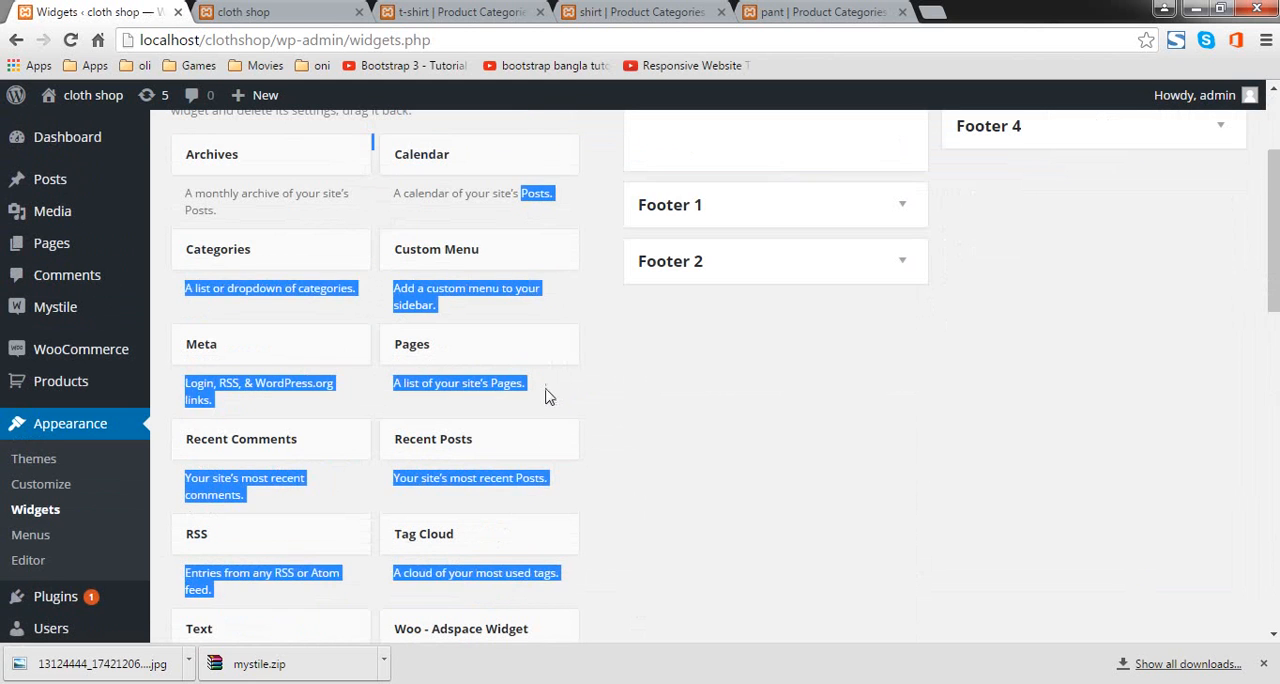
left_click(620, 346)
left_click_drag(508, 262, 782, 140)
left_click(835, 245)
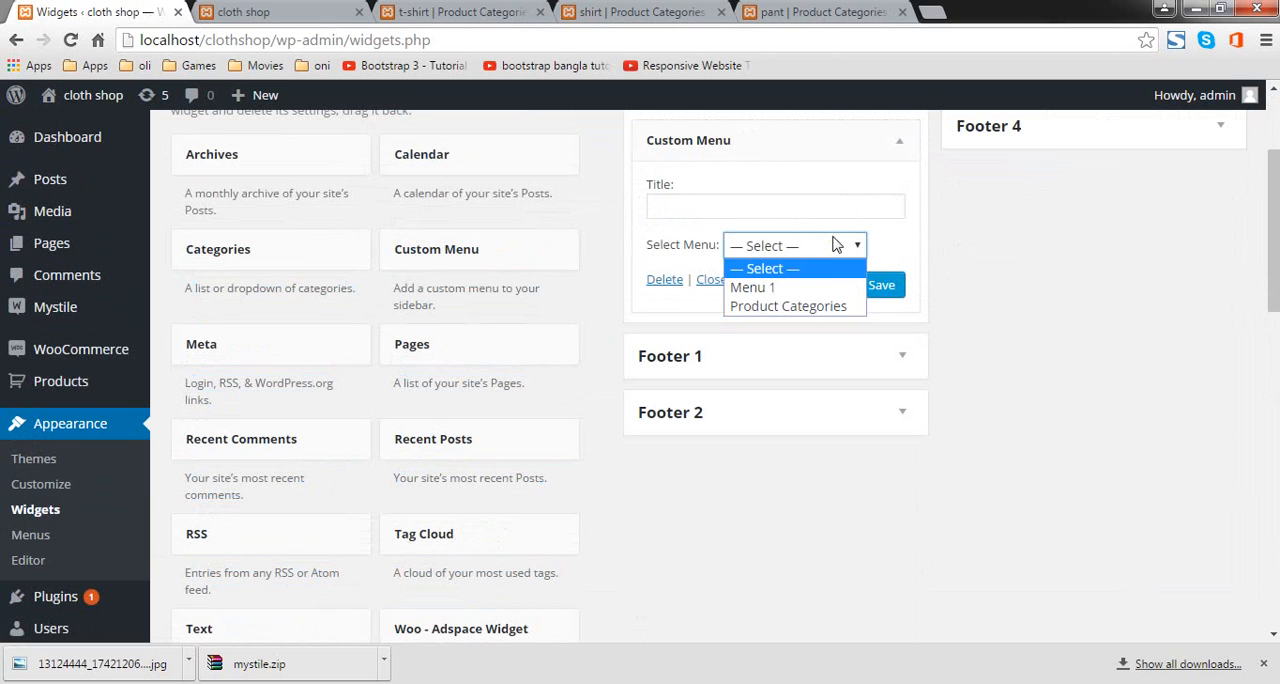
left_click(831, 306)
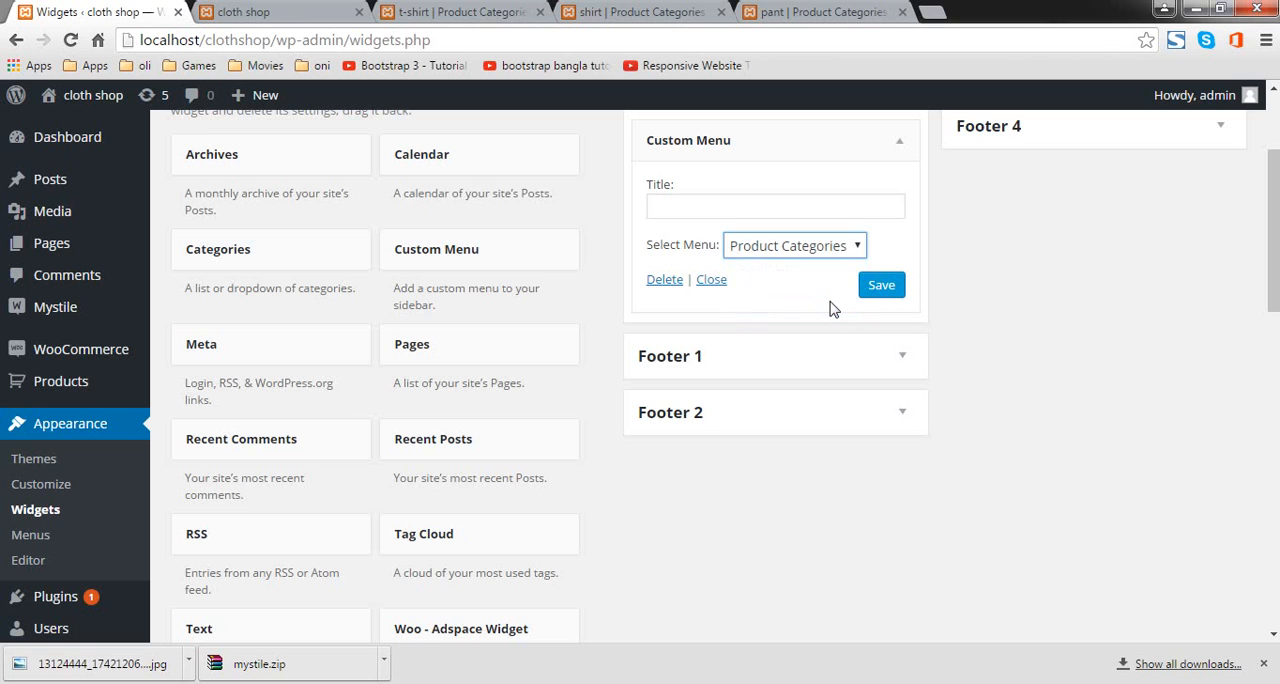
left_click(887, 292)
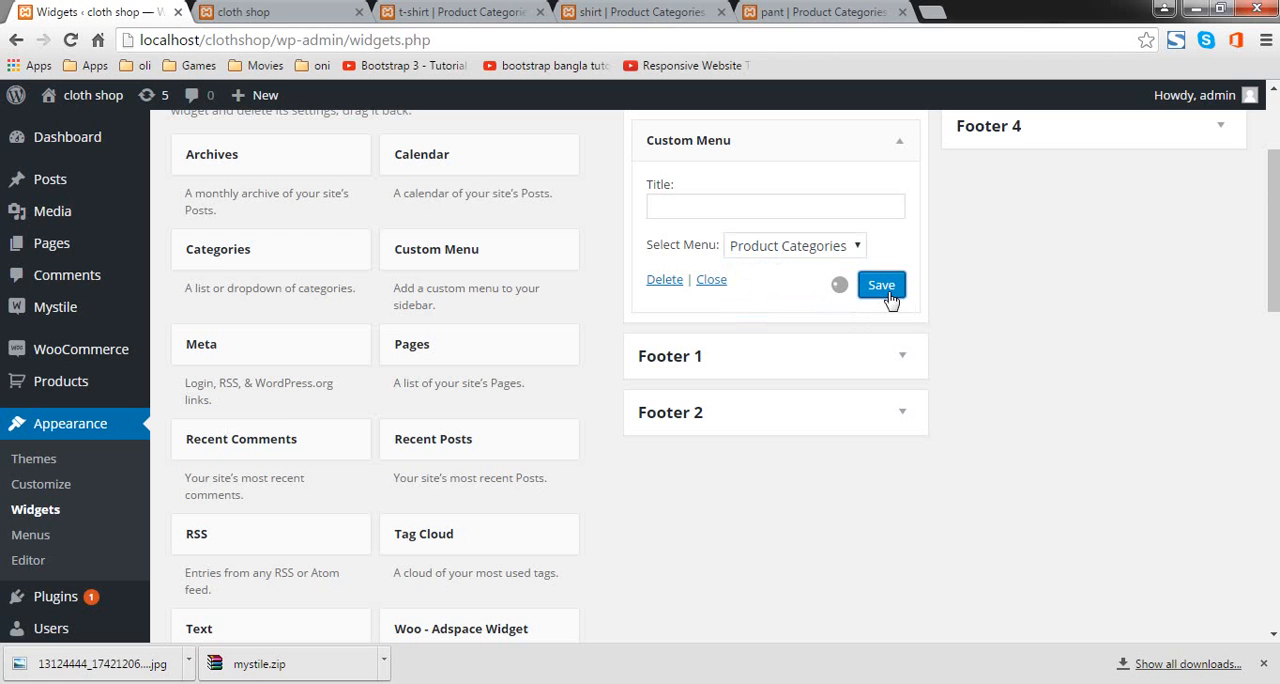
Step: Reload the shop page on the site's front end and check its sidebar for the product category links
left_click(287, 19)
scroll(203, 189, "up", 3)
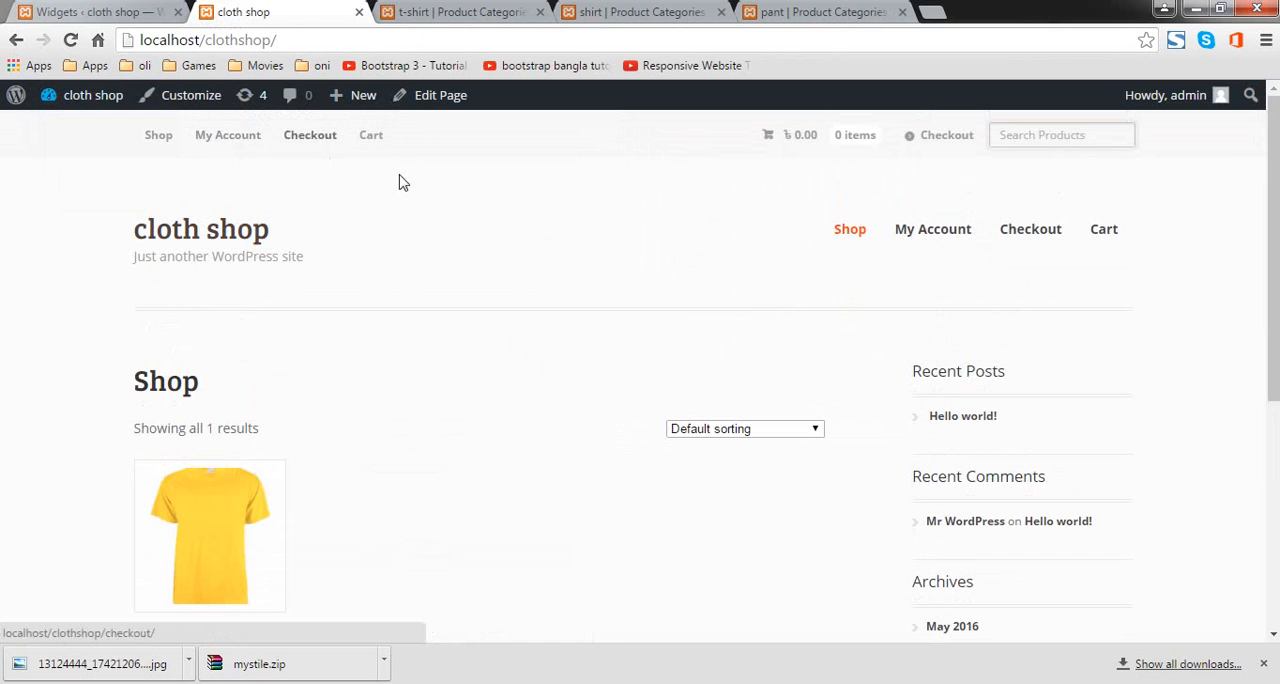
left_click(157, 138)
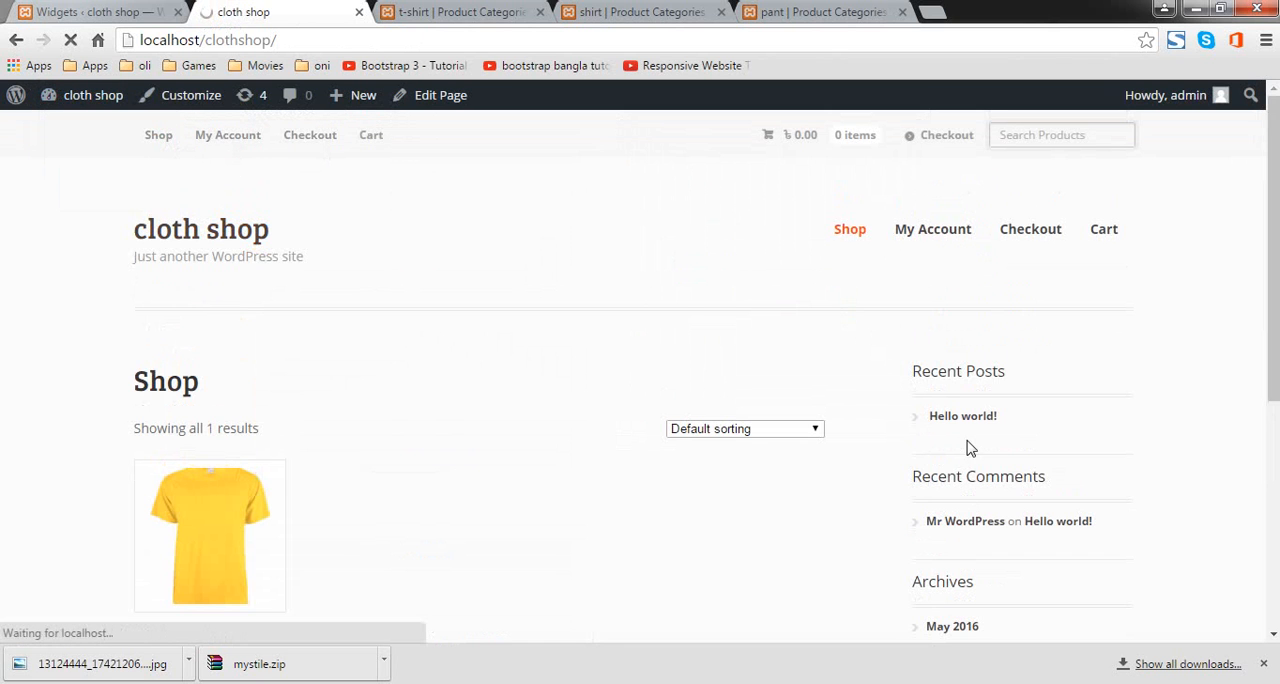
scroll(917, 371, "down", 2)
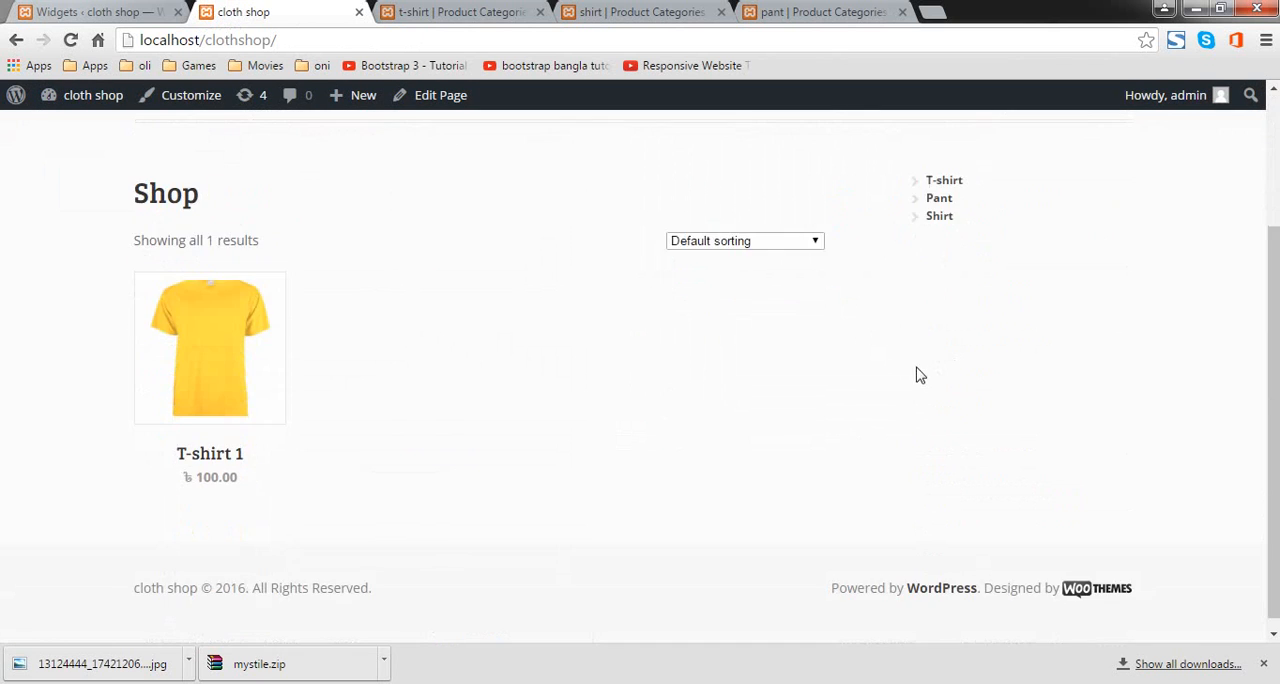
scroll(966, 407, "up", 2)
scroll(966, 407, "up", 1)
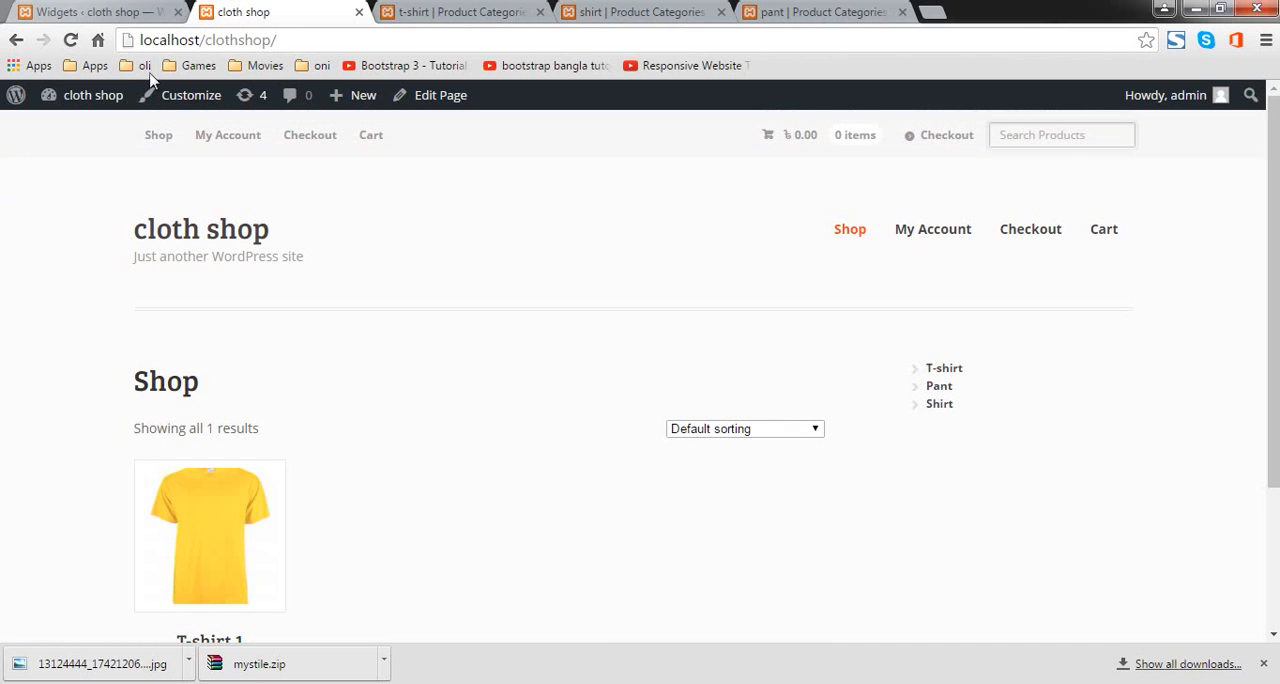
left_click(476, 14)
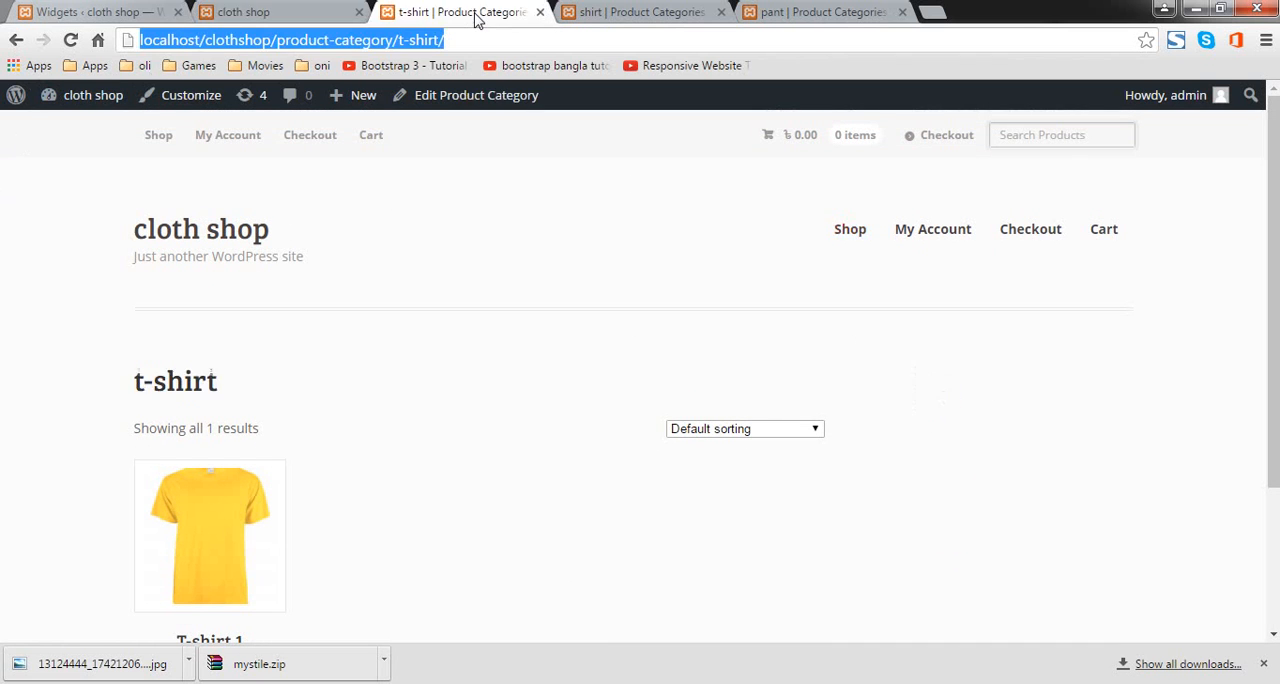
left_click(226, 10)
left_click(463, 10)
left_click(112, 14)
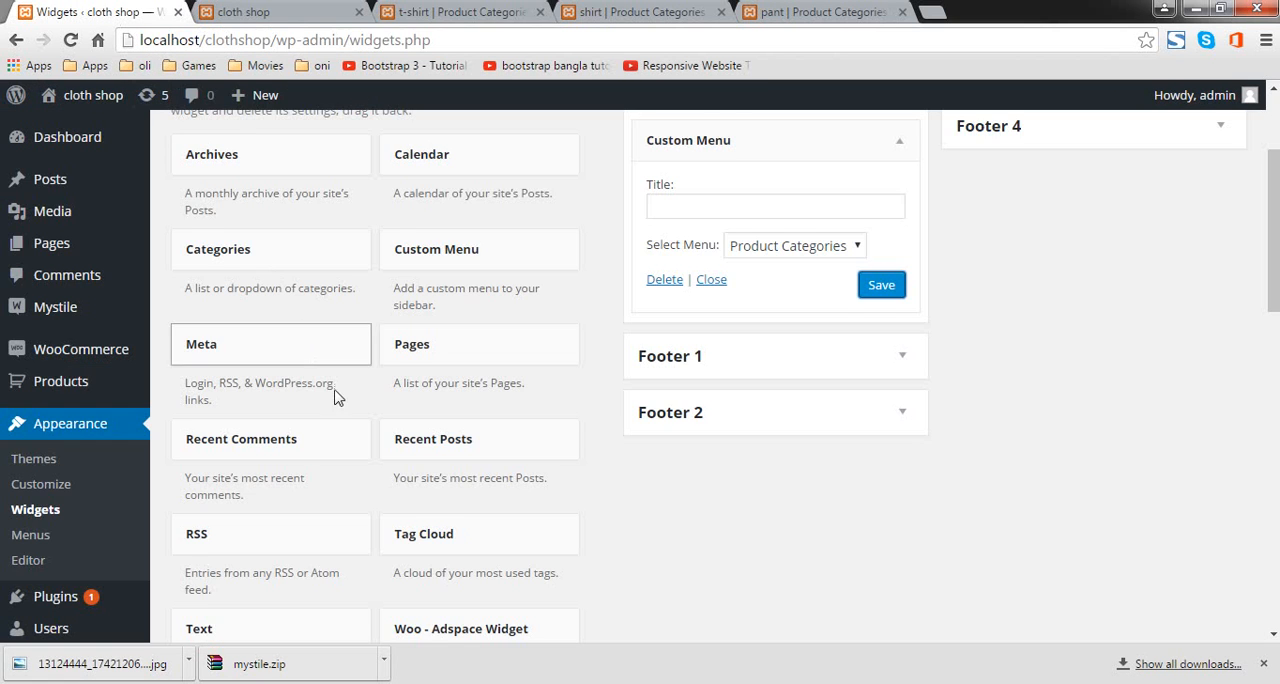
Step: Search for new plugins with "meta slider", then install and activate the Meta Slider plugin
scroll(345, 398, "up", 2)
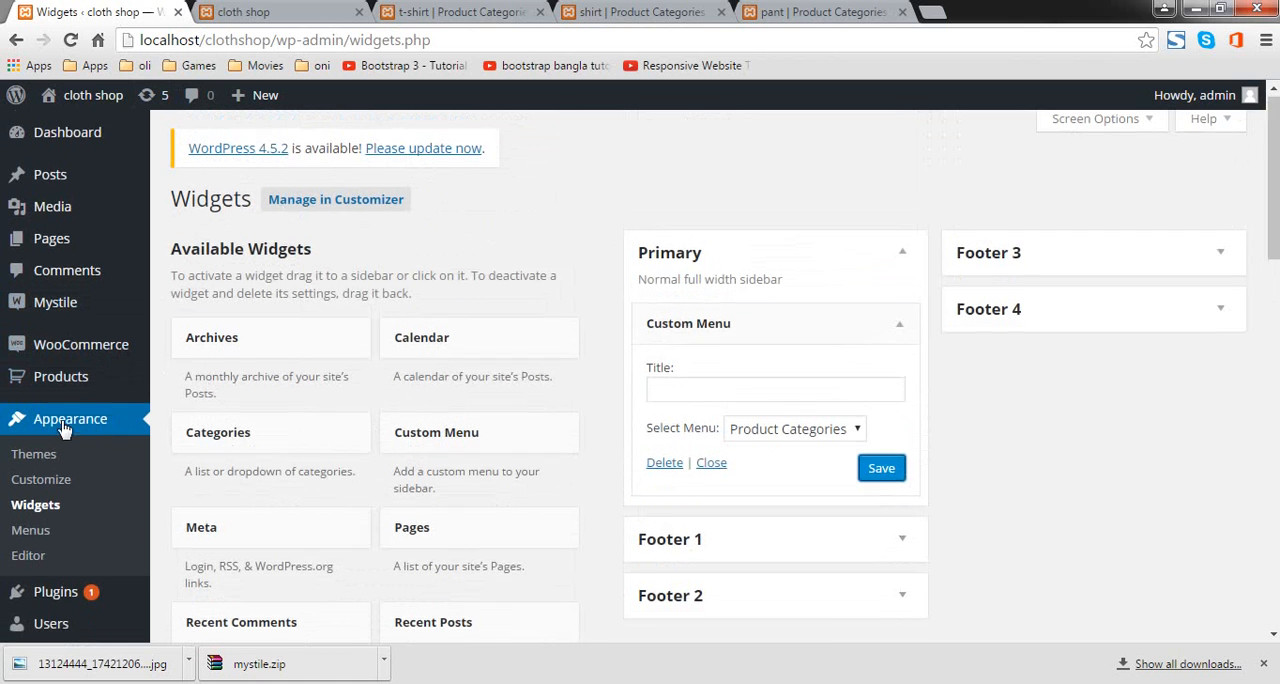
scroll(60, 560, "down", 7)
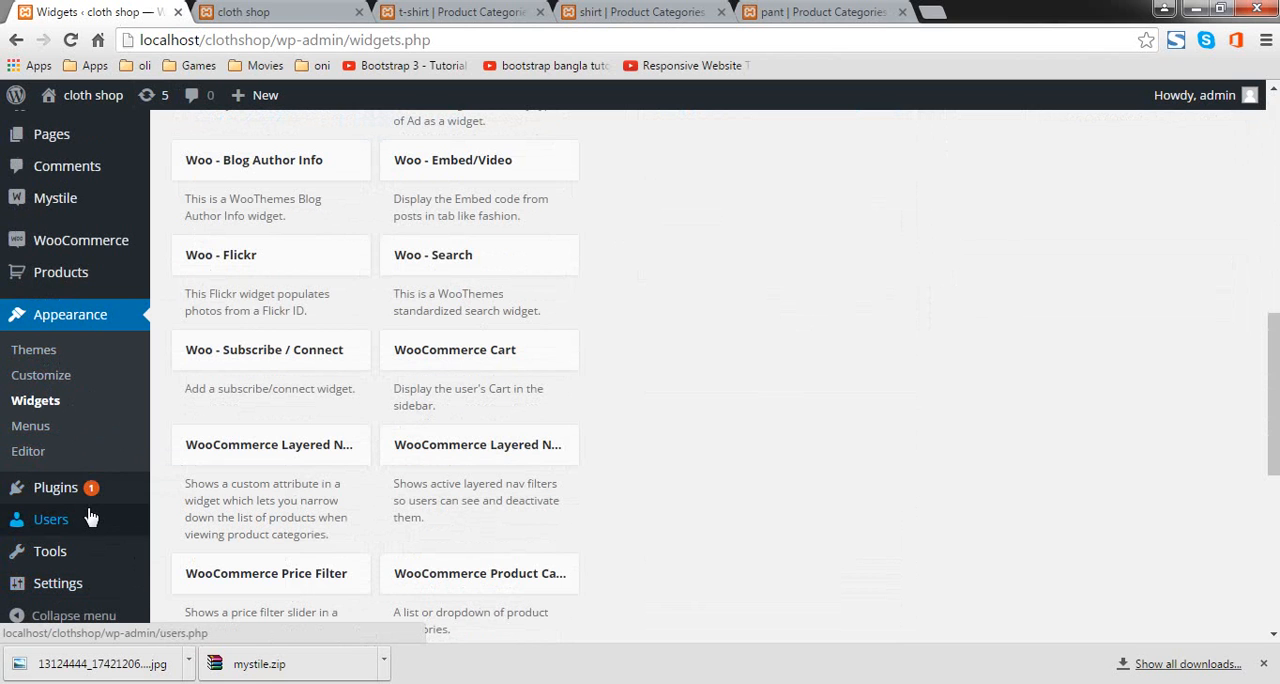
mouse_move(91, 504)
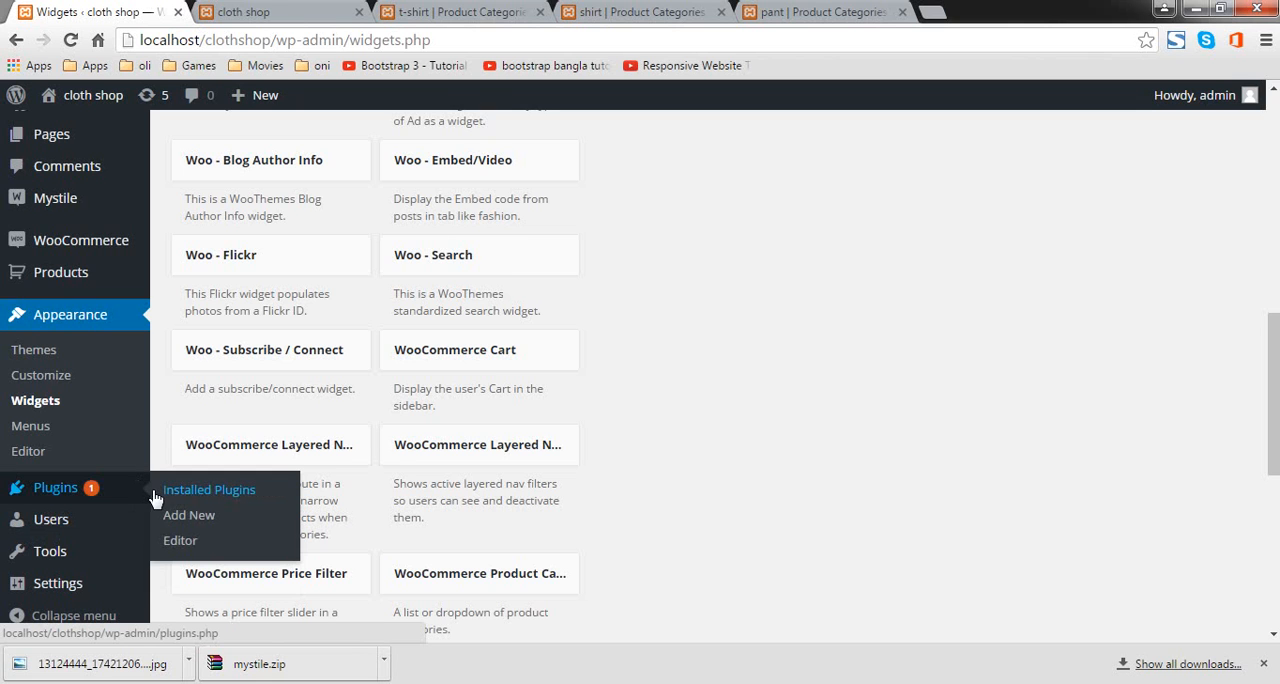
left_click(166, 516)
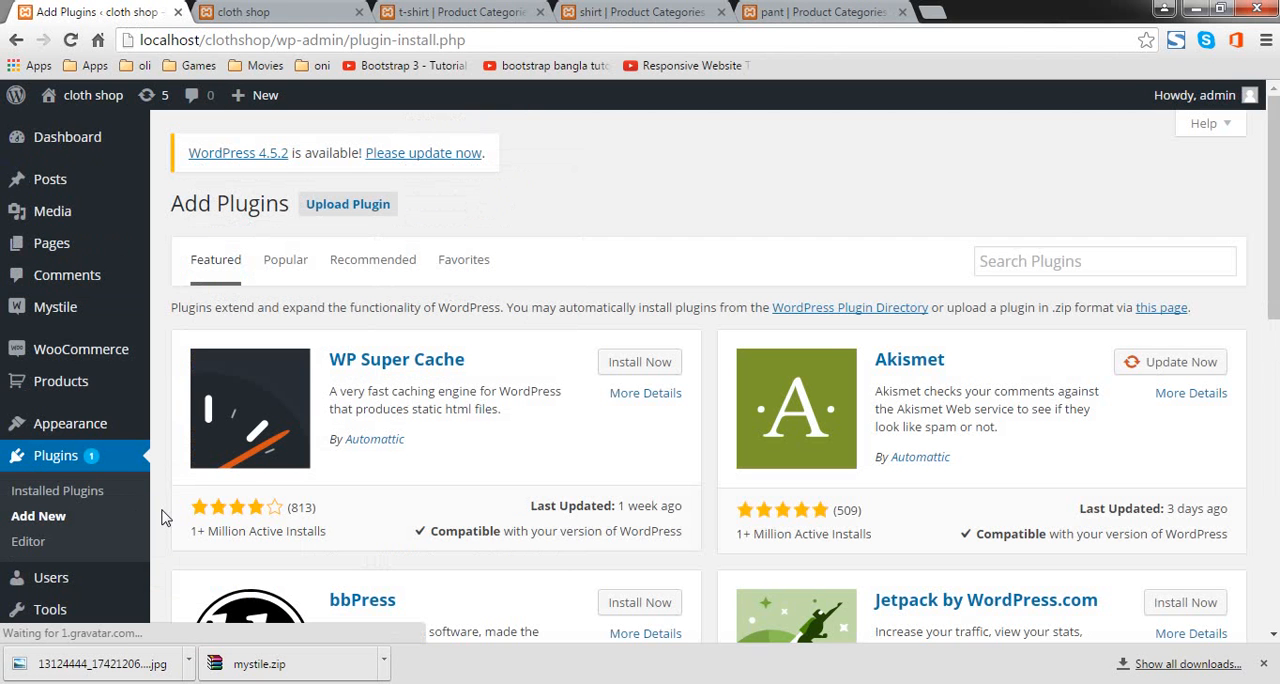
left_click(1020, 262)
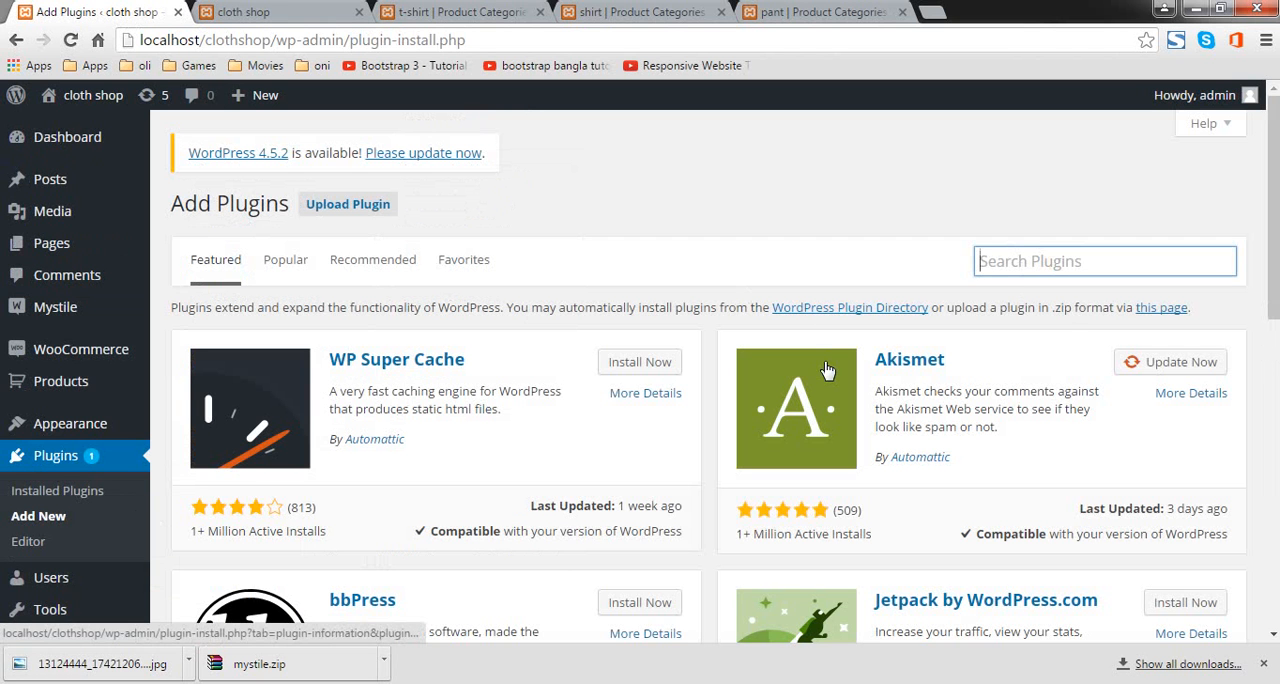
type("meta slider")
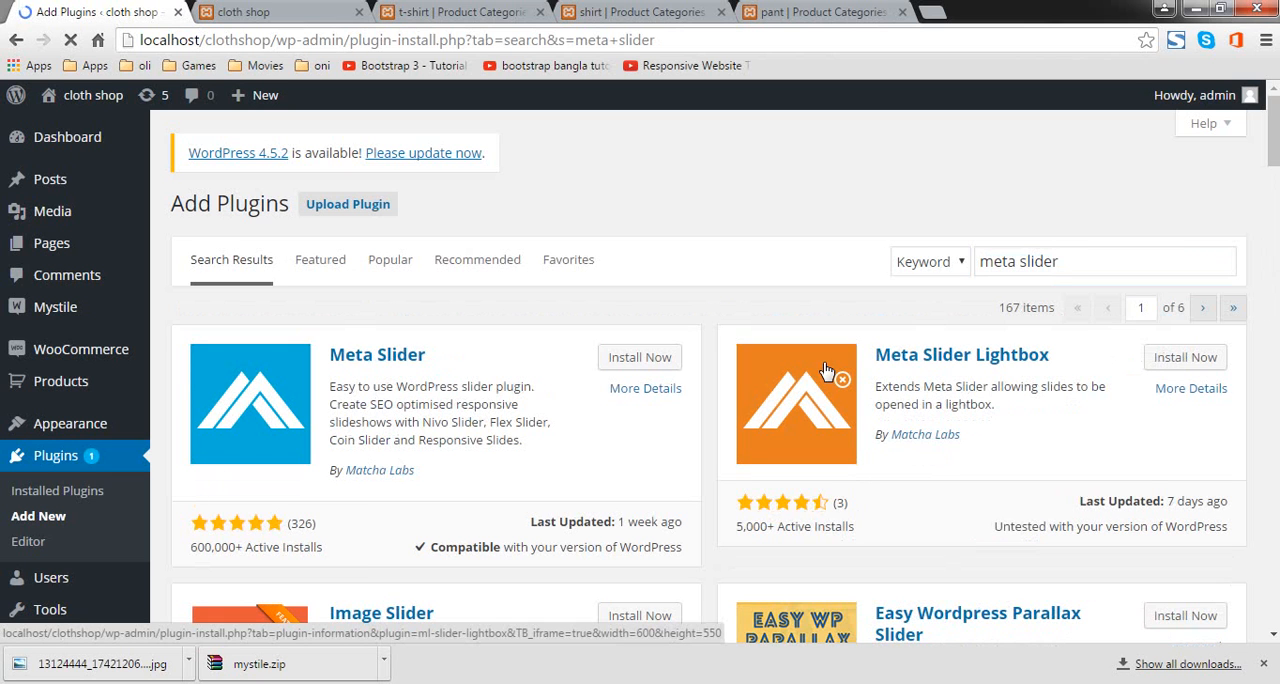
left_click(612, 358)
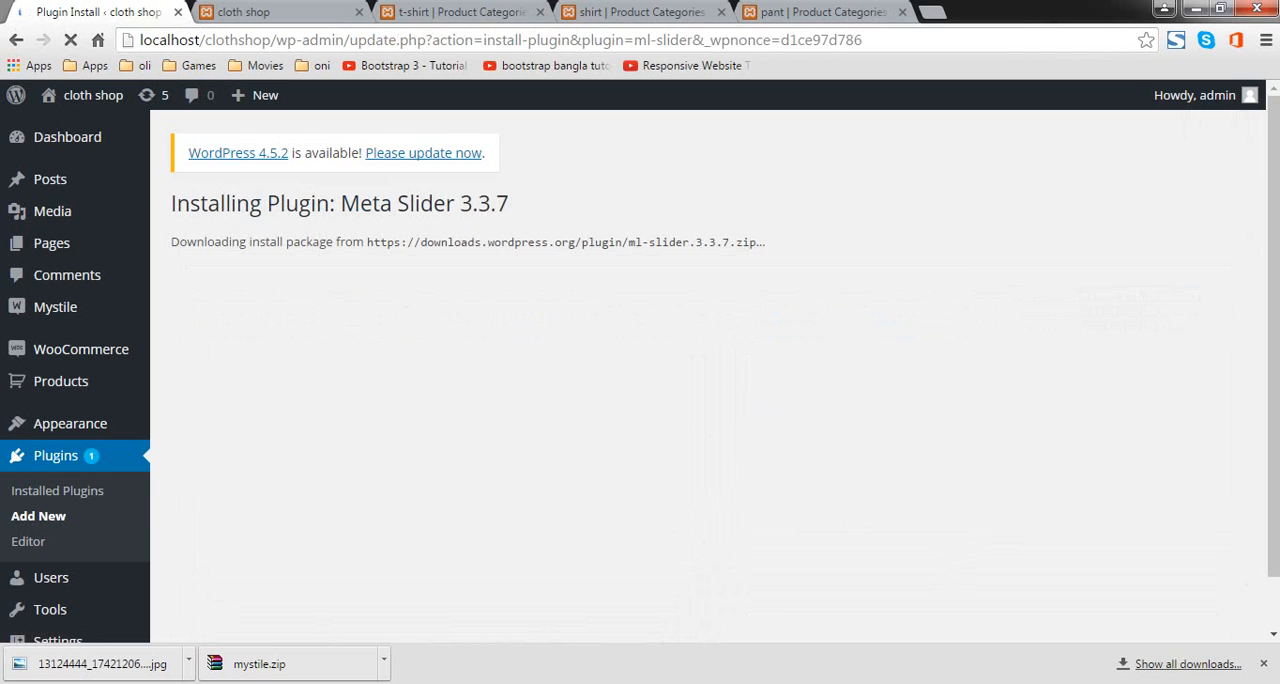
left_click(240, 368)
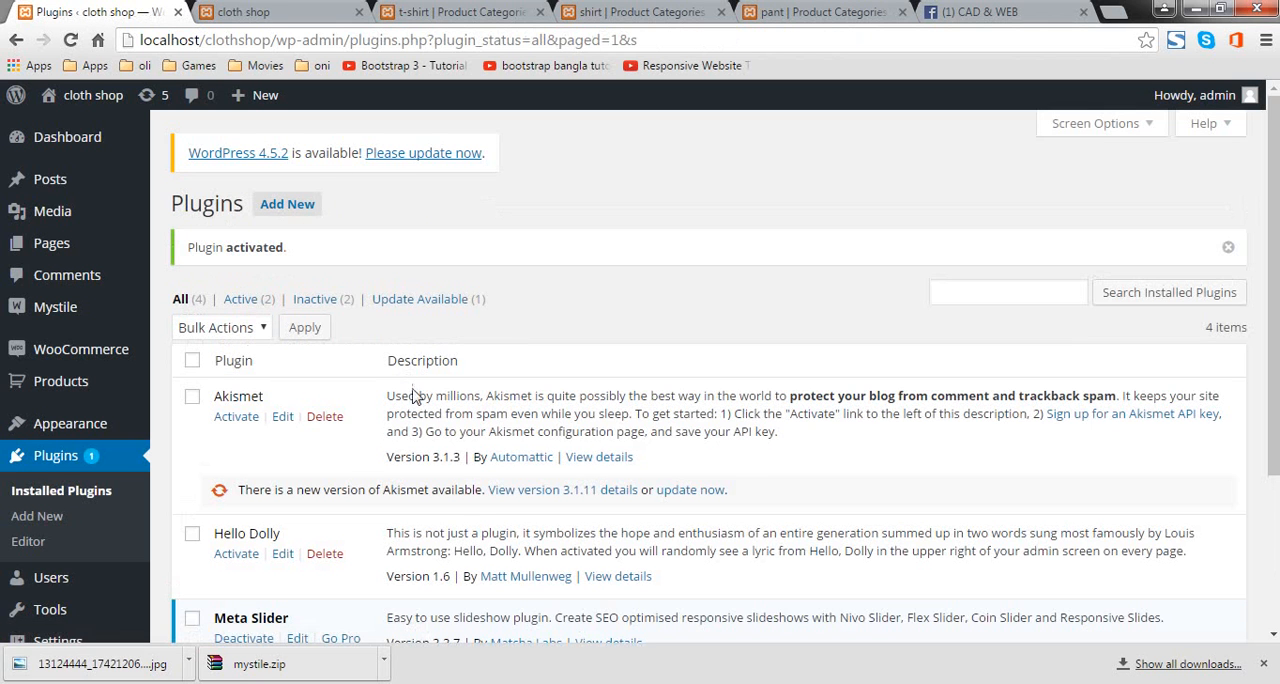
Step: Open the Meta Slider settings and create the first slideshow
scroll(415, 397, "down", 2)
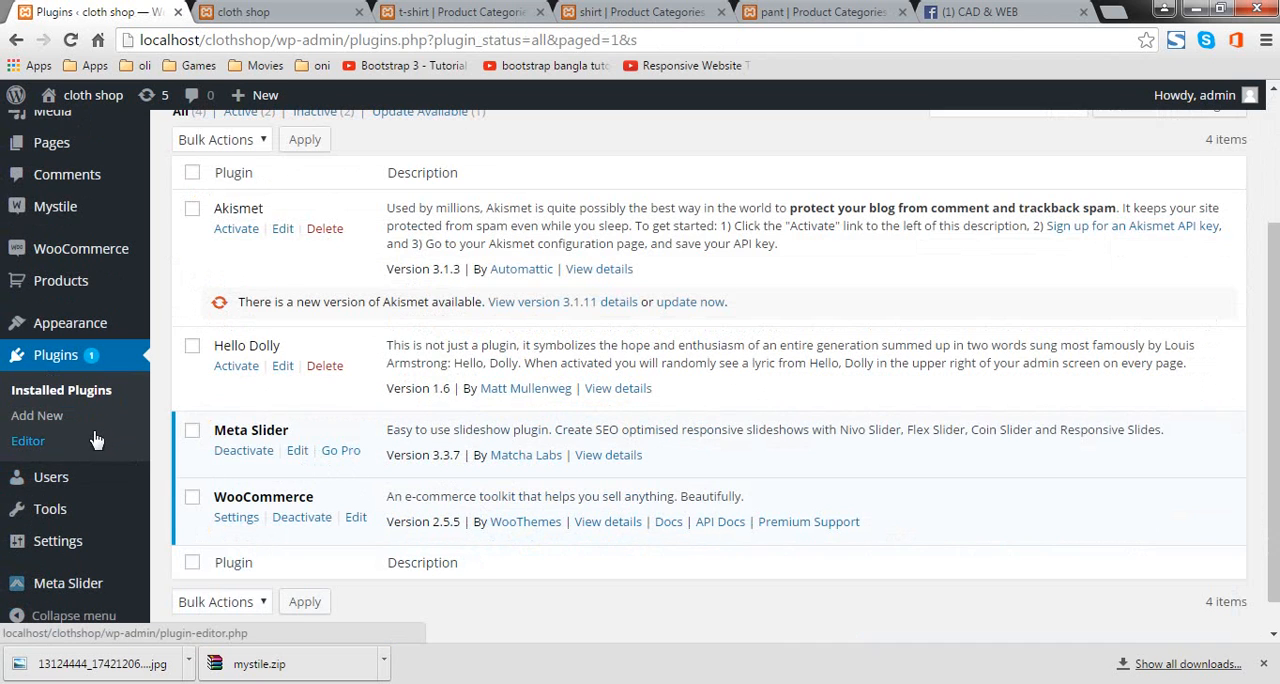
mouse_move(100, 592)
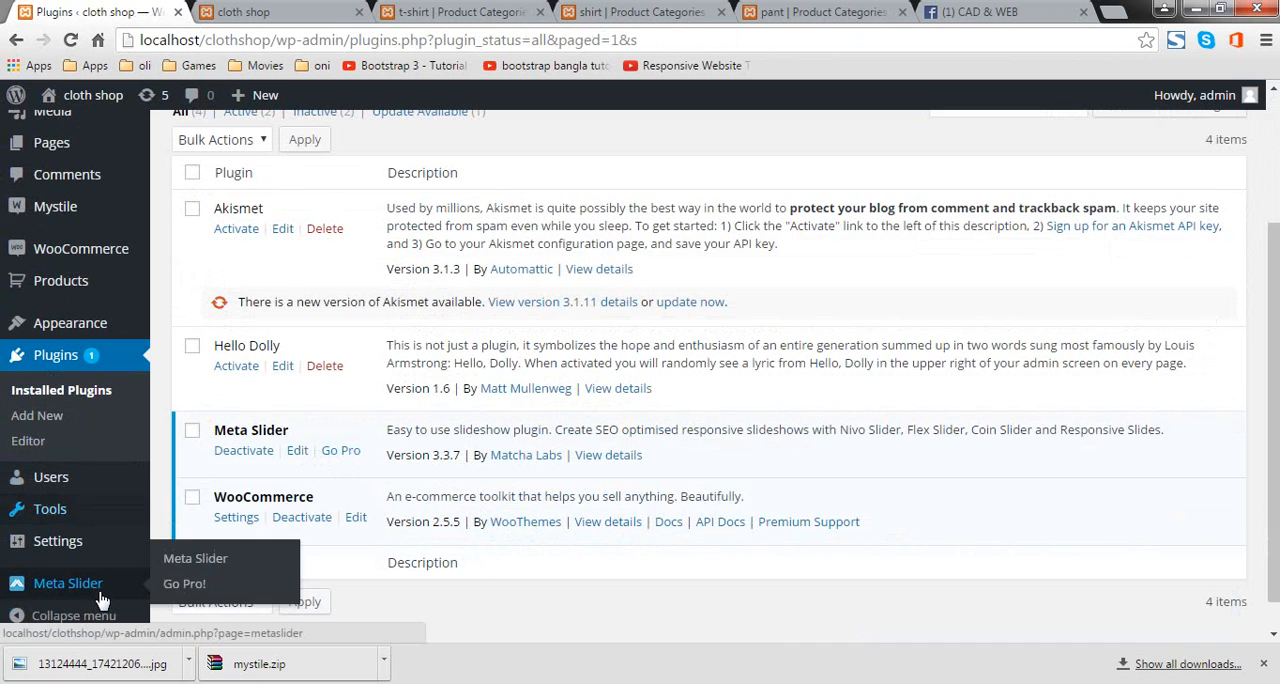
left_click(196, 559)
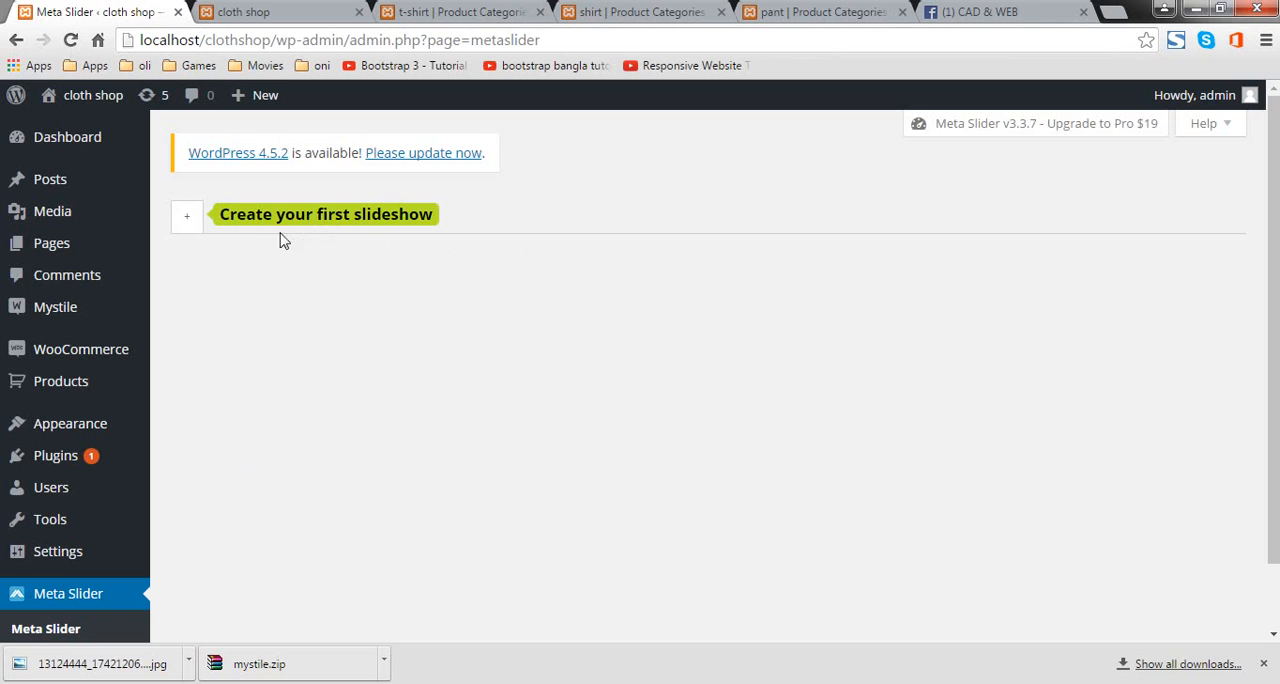
left_click(187, 216)
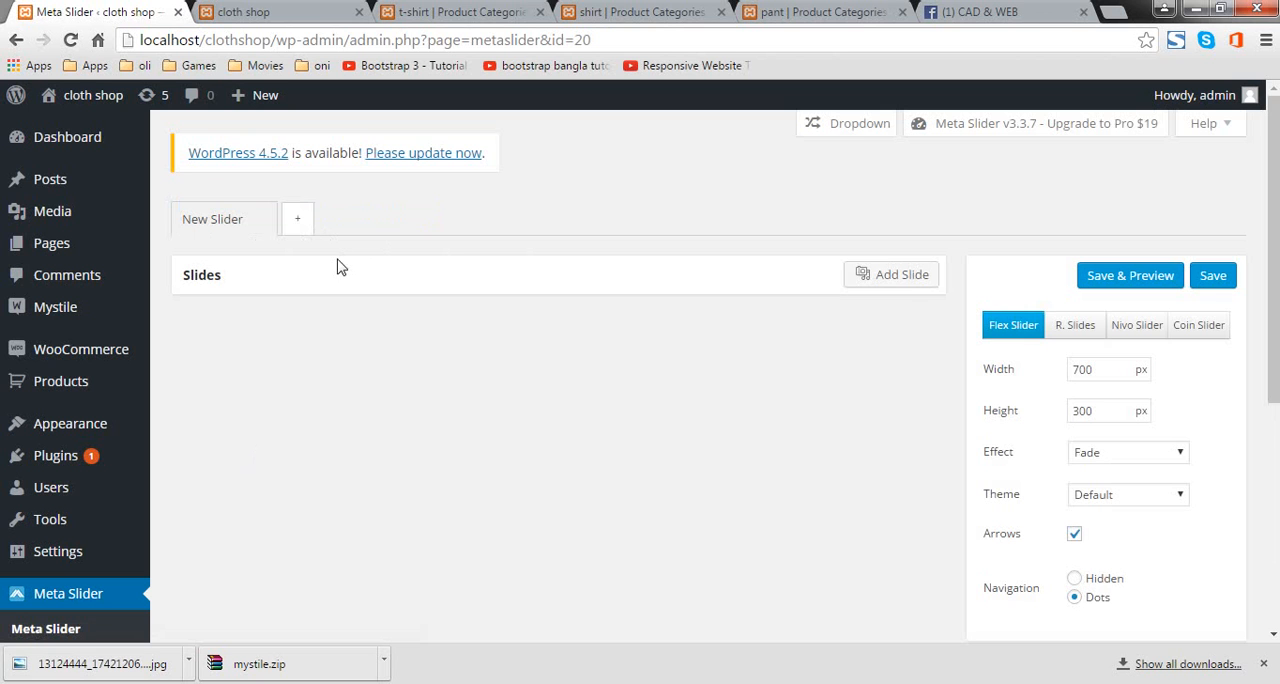
Step: Upload the diesel-slider image from the eshop folder and add it to the new slider as a slide
left_click(917, 285)
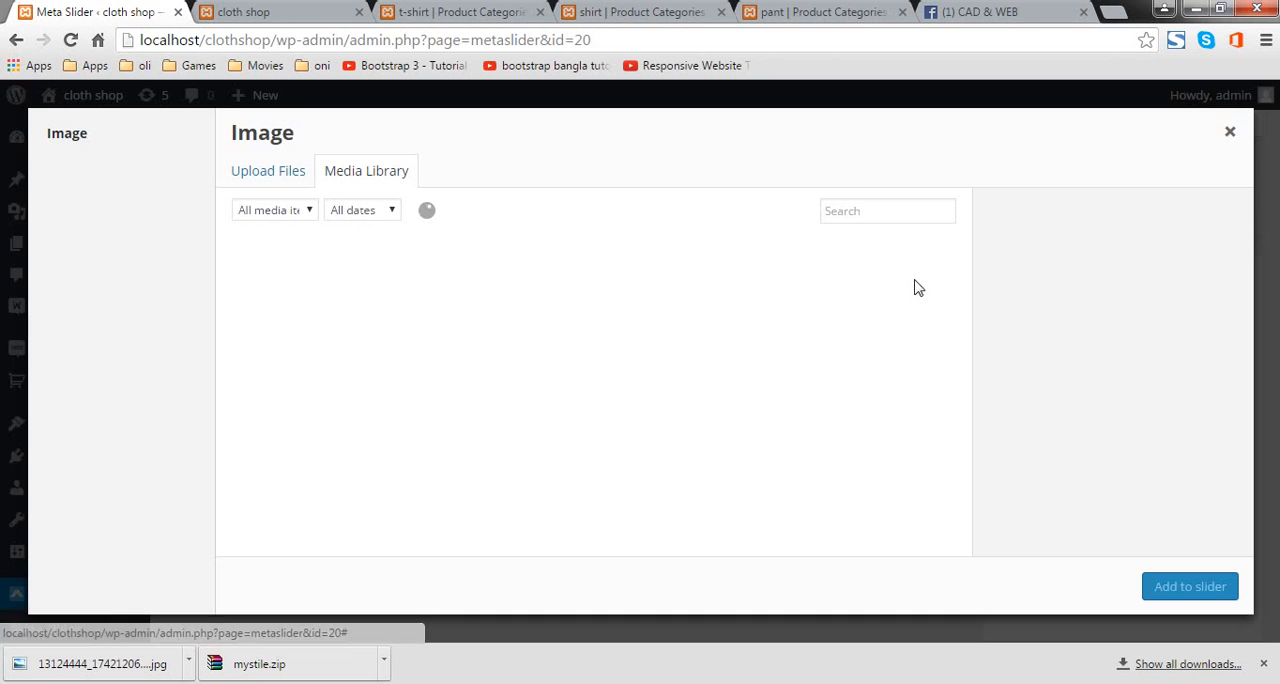
left_click(291, 177)
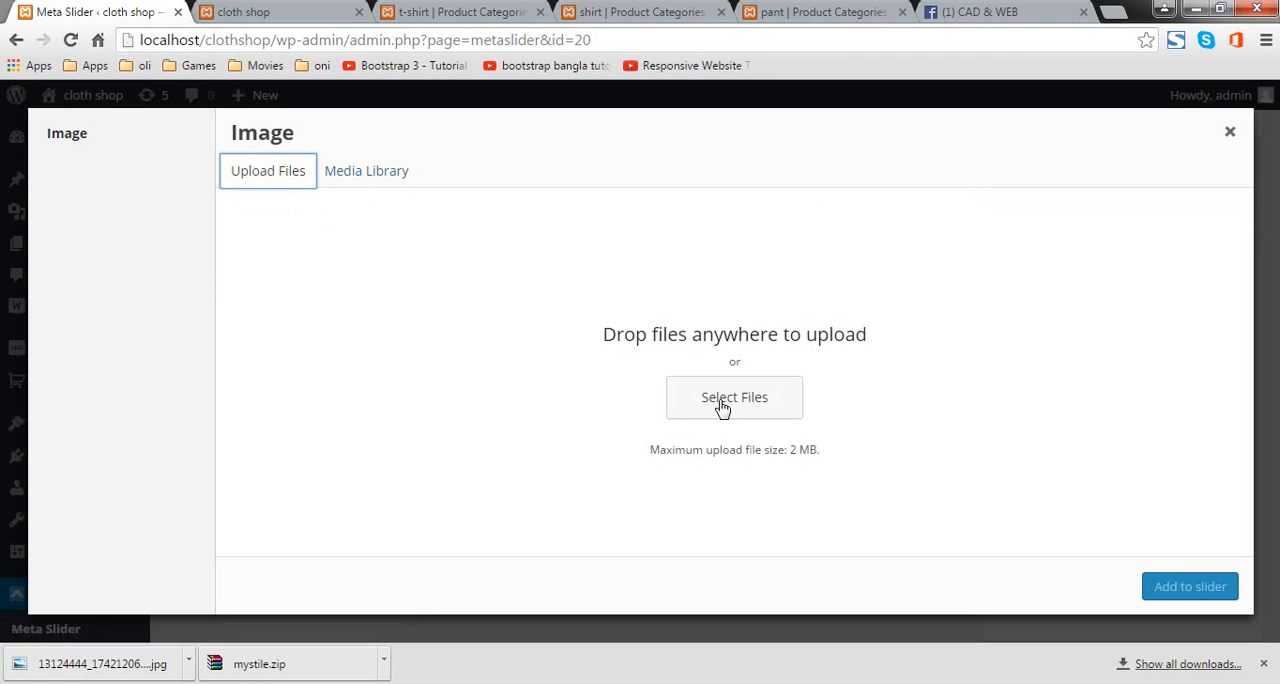
left_click(722, 405)
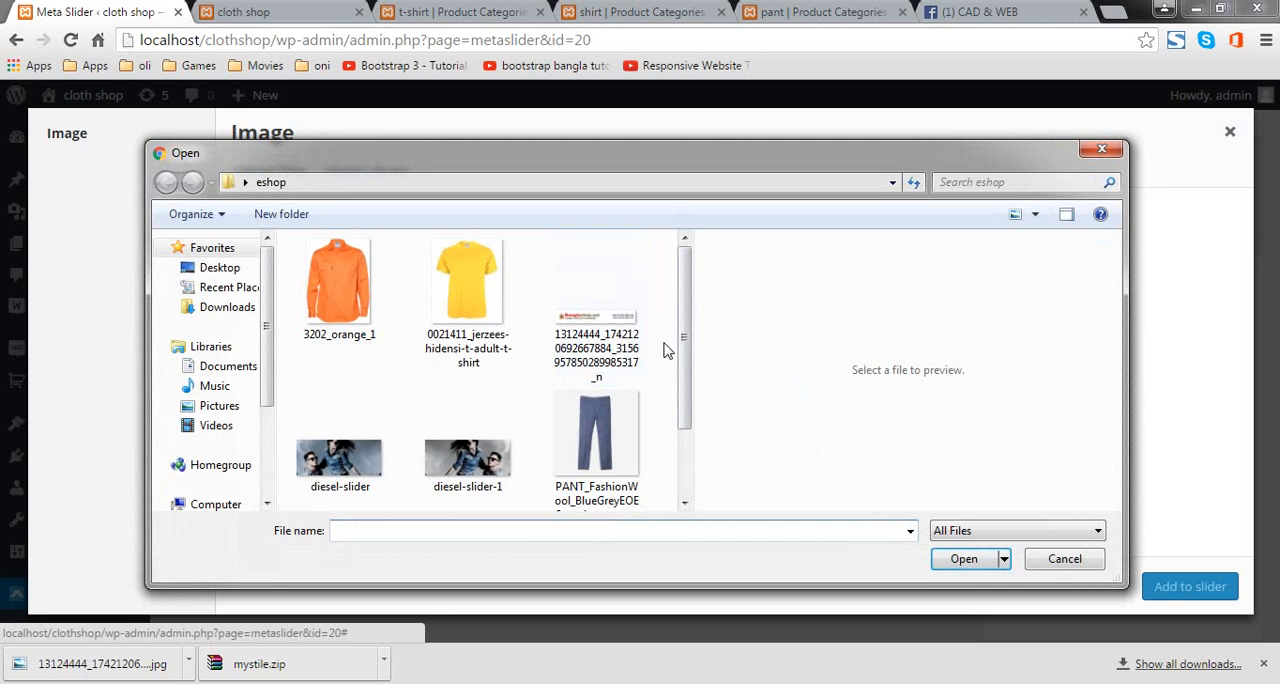
left_click(436, 476)
left_click(366, 452)
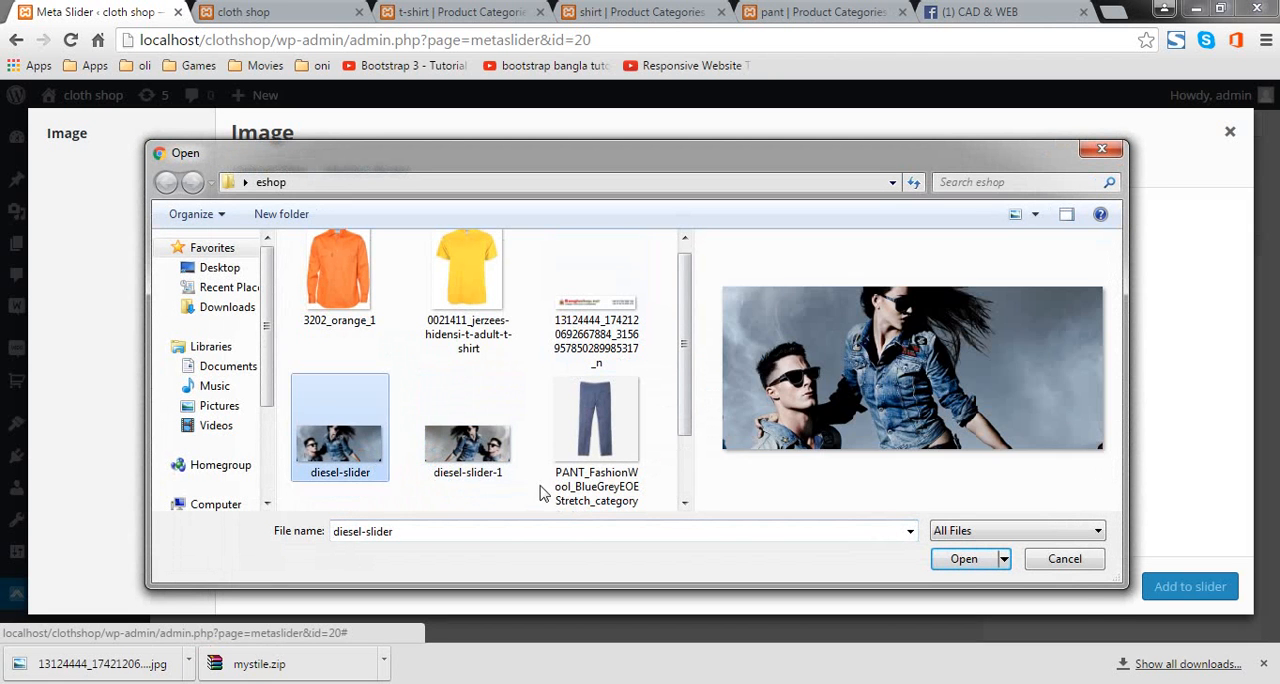
left_click(966, 562)
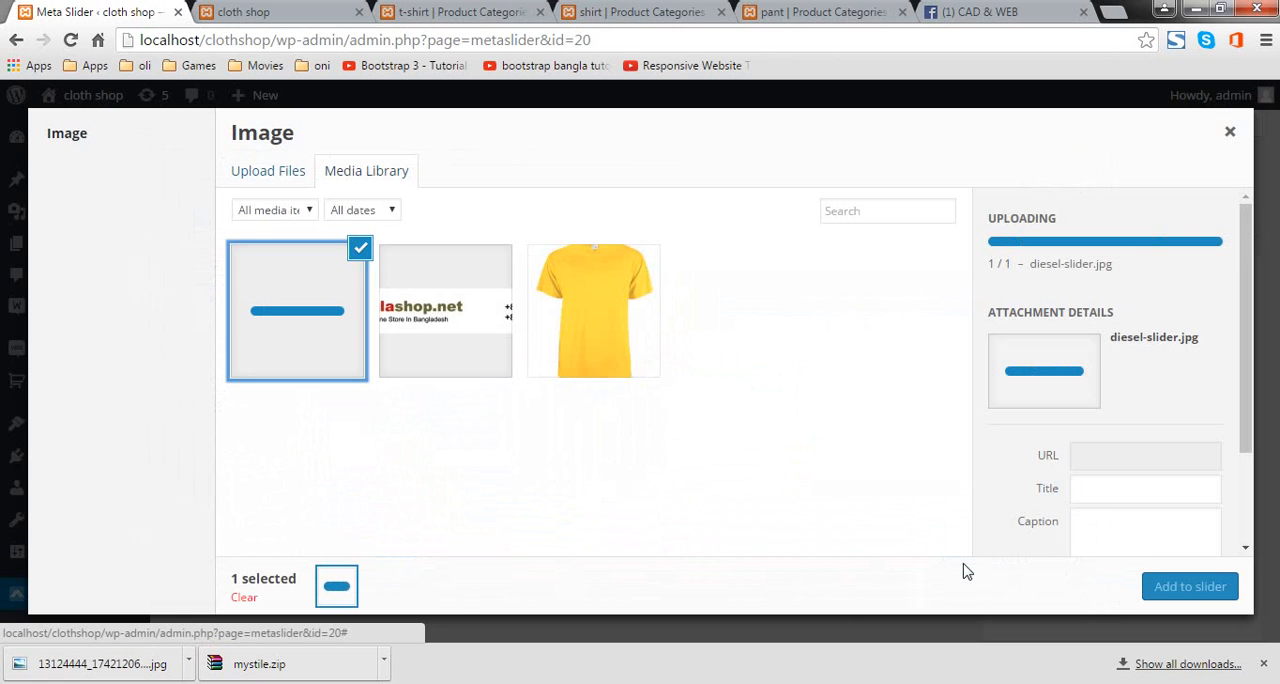
left_click(1190, 588)
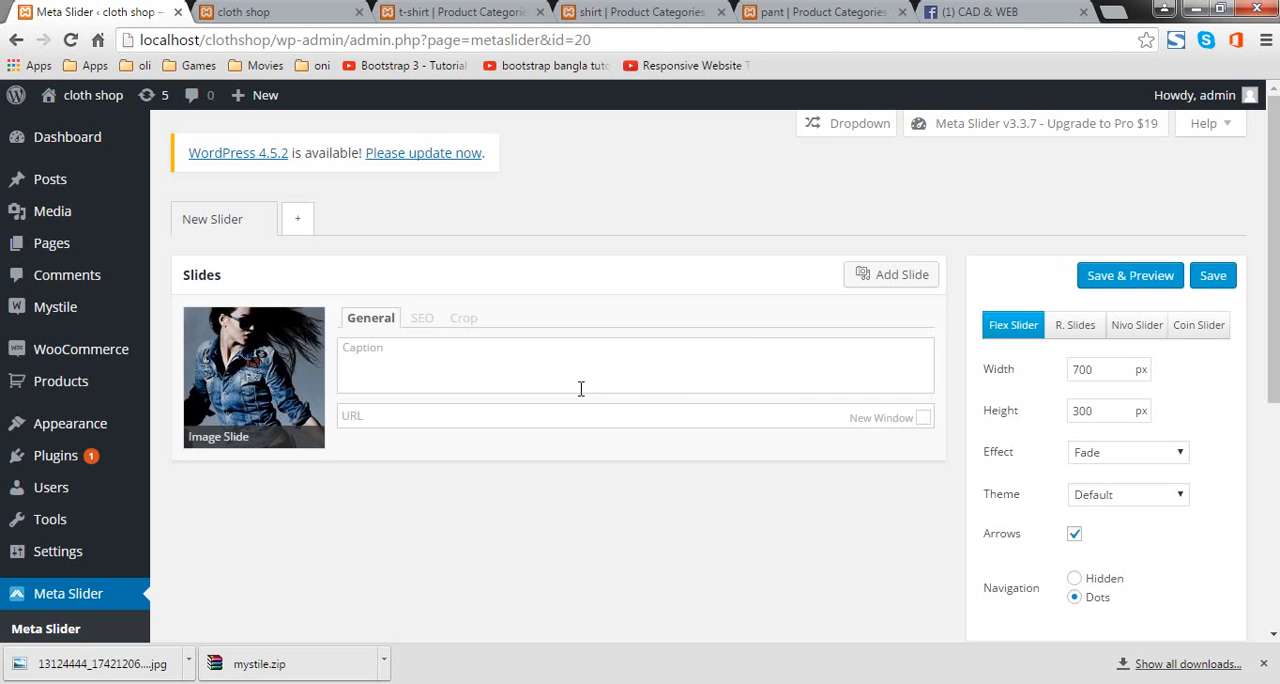
Step: Examine the first slide's caption and URL fields and its SEO title and alt text fields
left_click(556, 369)
left_click(515, 418)
left_click(415, 318)
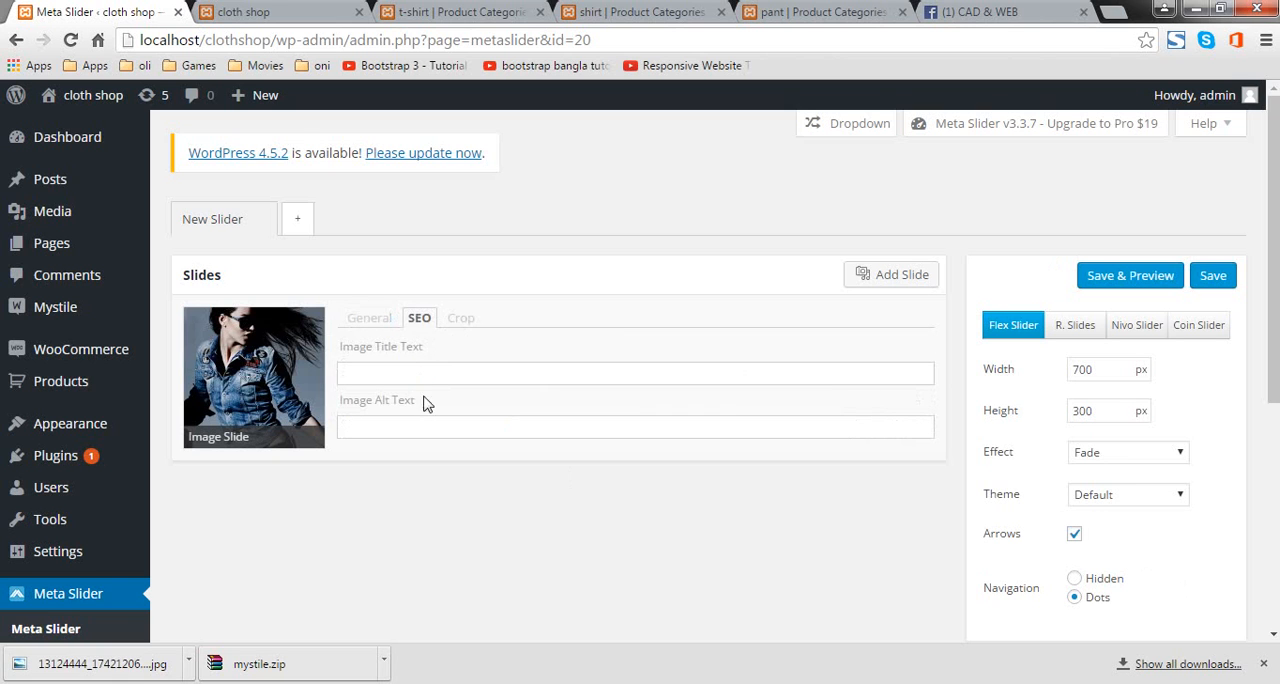
left_click(395, 431)
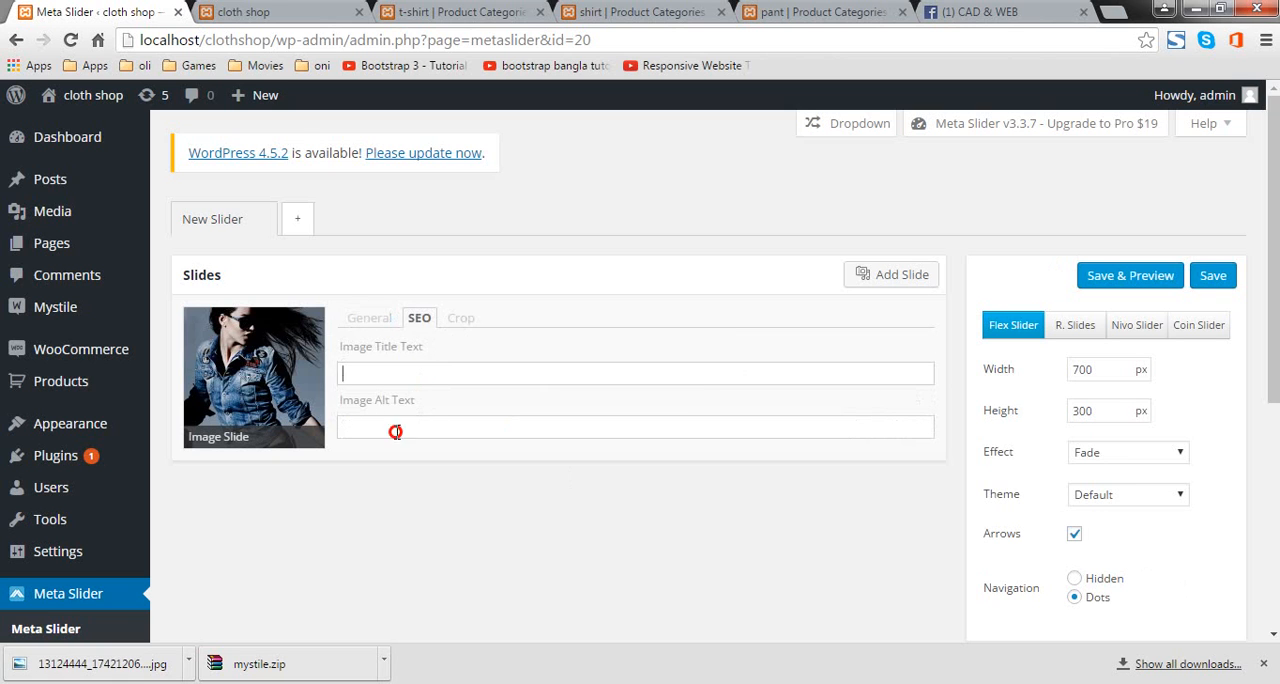
left_click(372, 319)
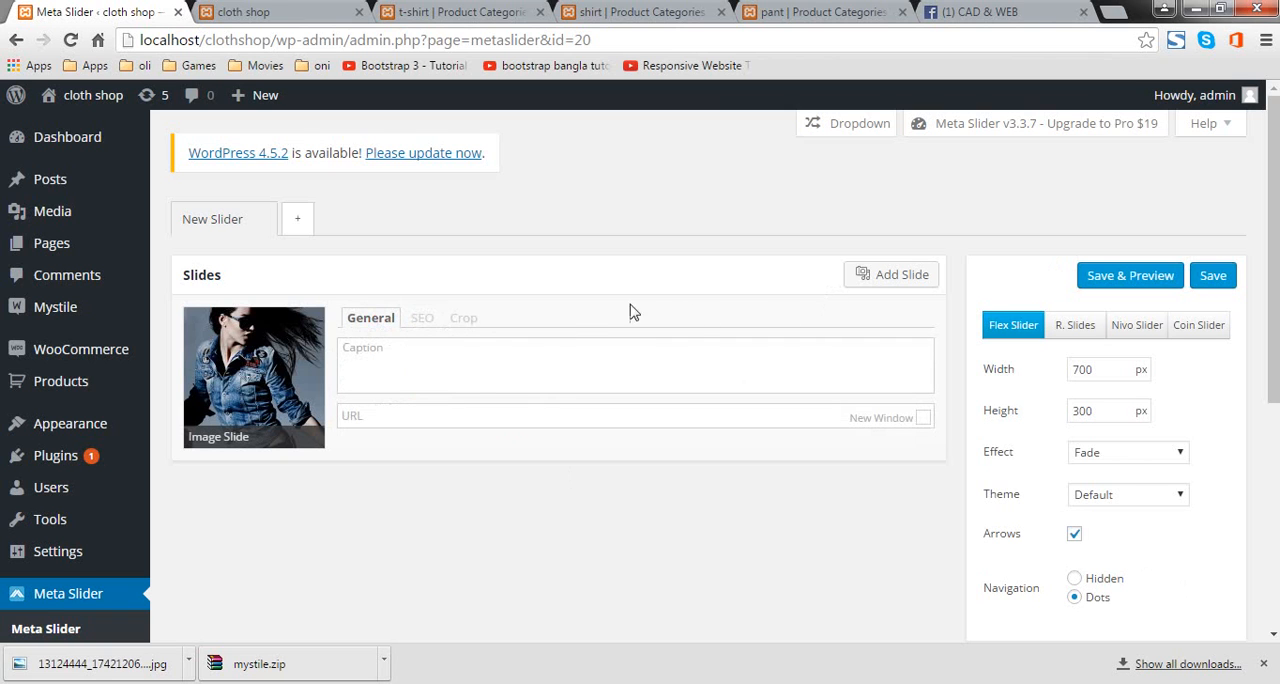
left_click(426, 322)
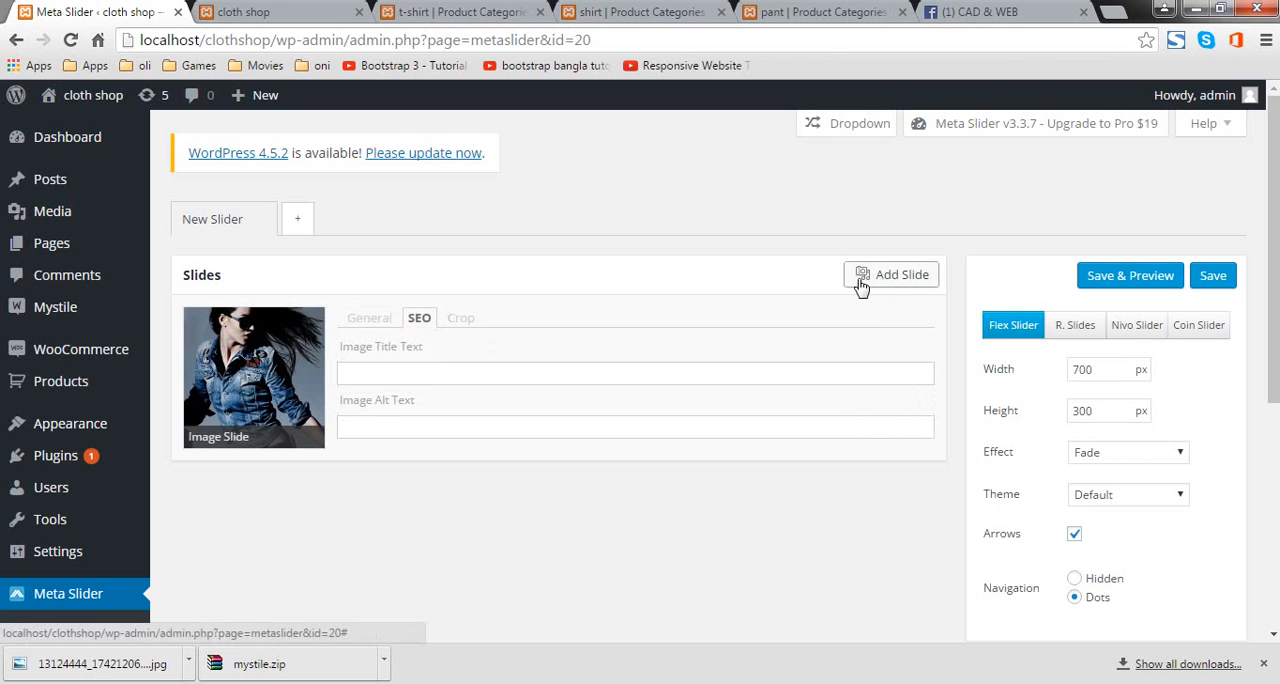
Step: Upload the diesel-slider-1 image from the eshop folder and add it to the slider as a second slide
left_click(861, 285)
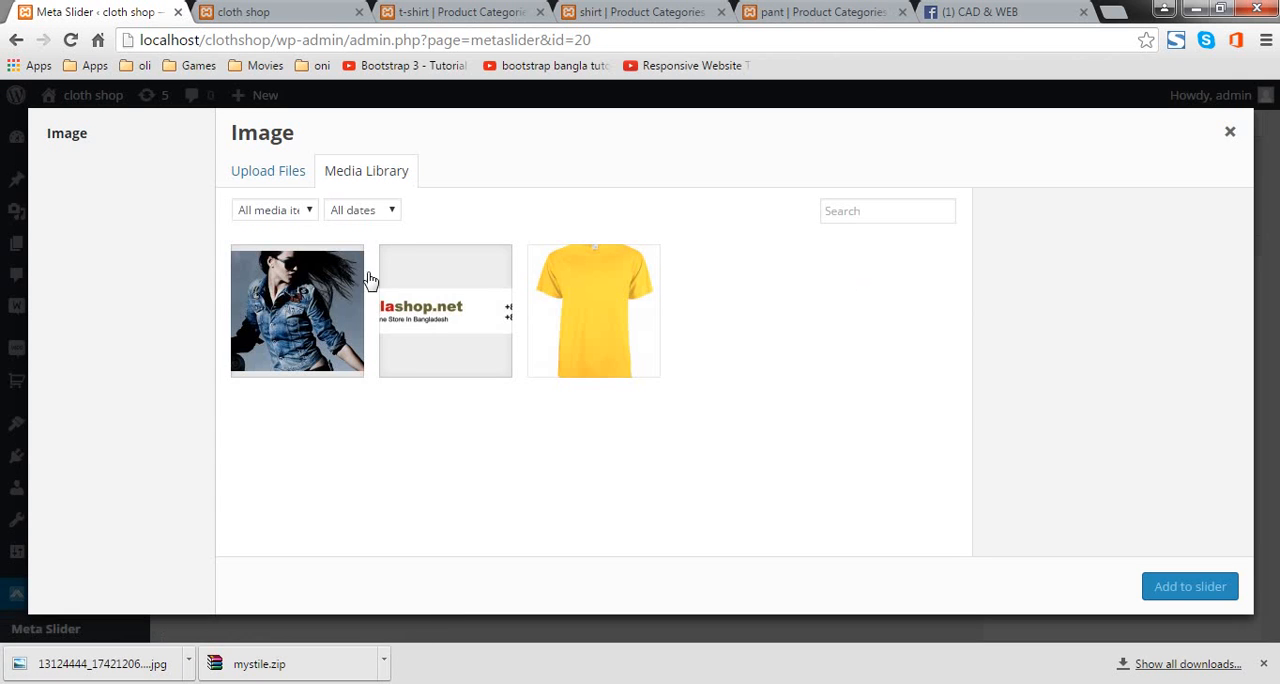
left_click(303, 170)
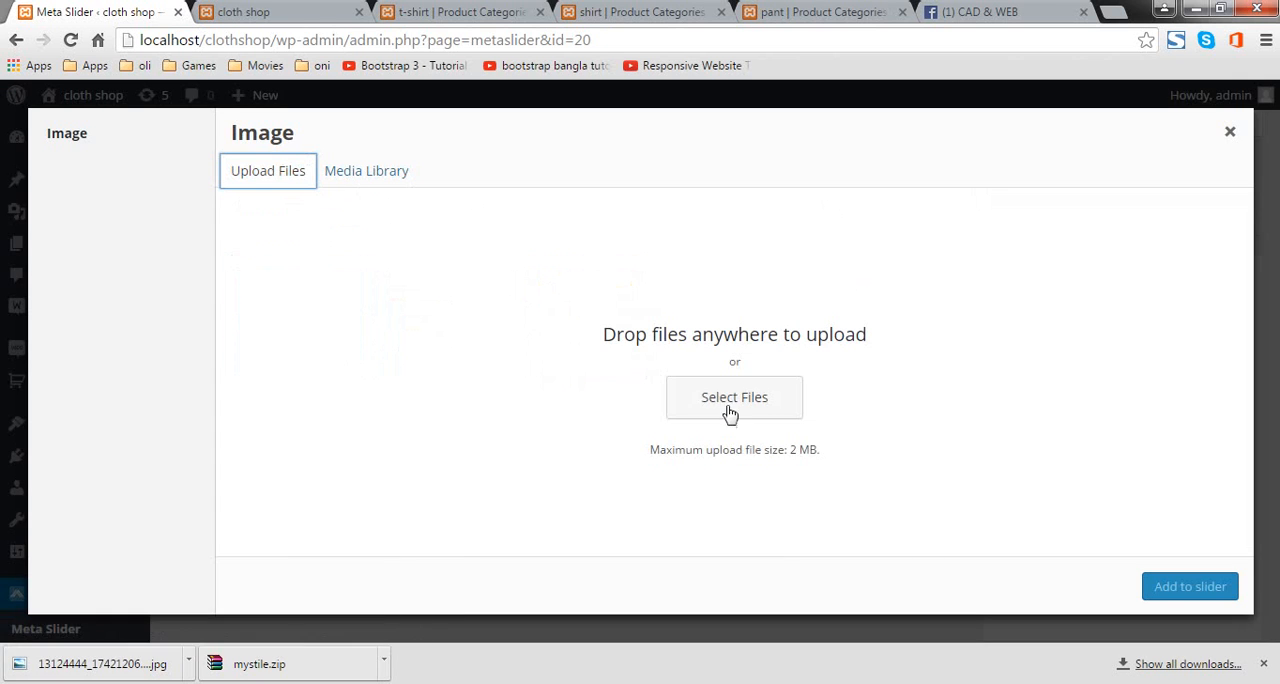
left_click(730, 414)
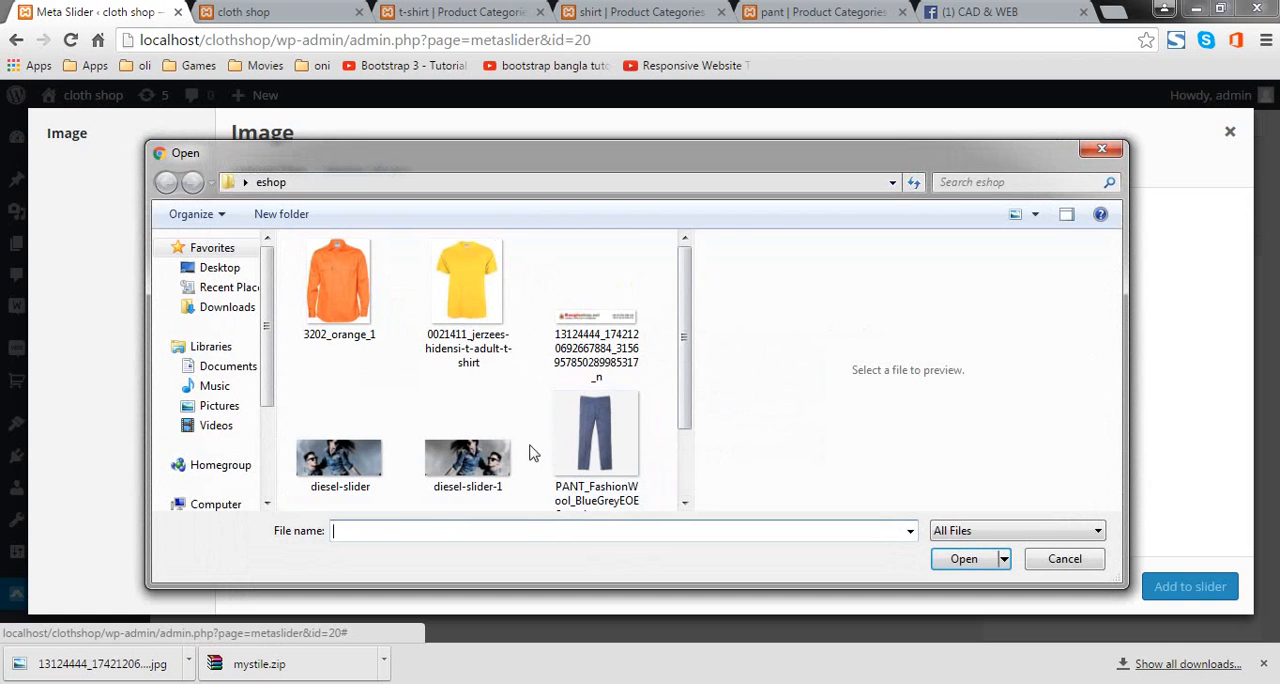
left_click(467, 458)
left_click(962, 558)
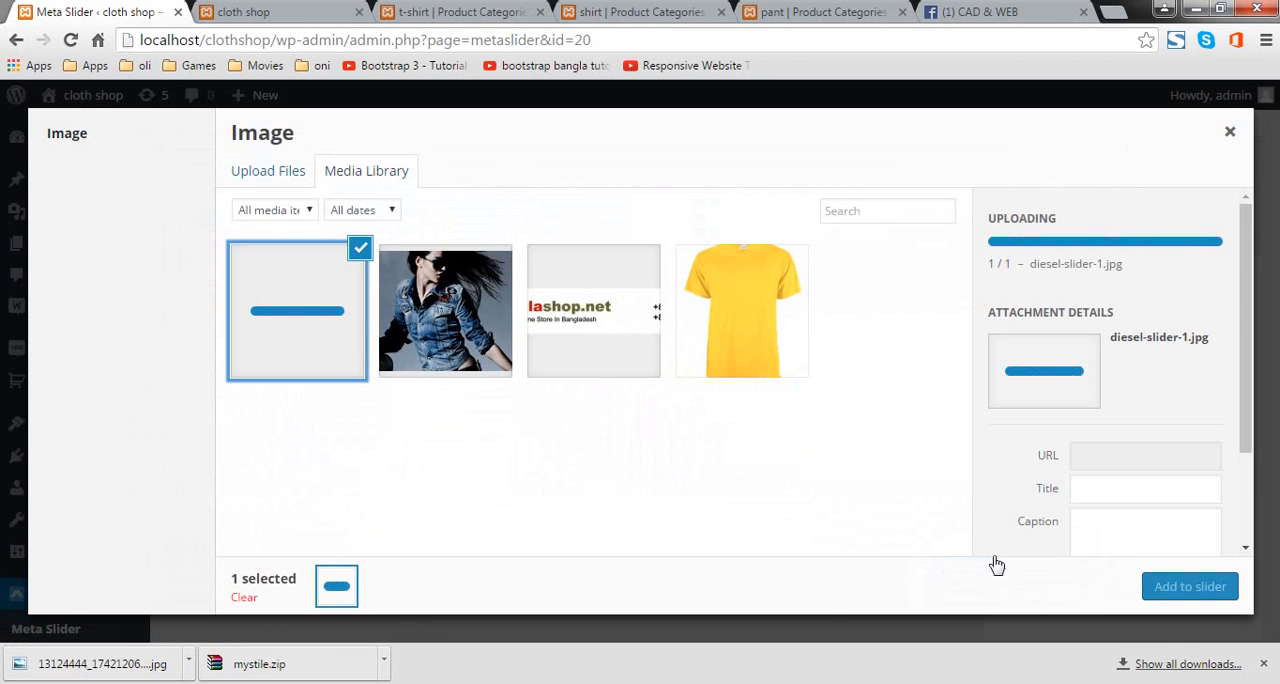
left_click(1214, 592)
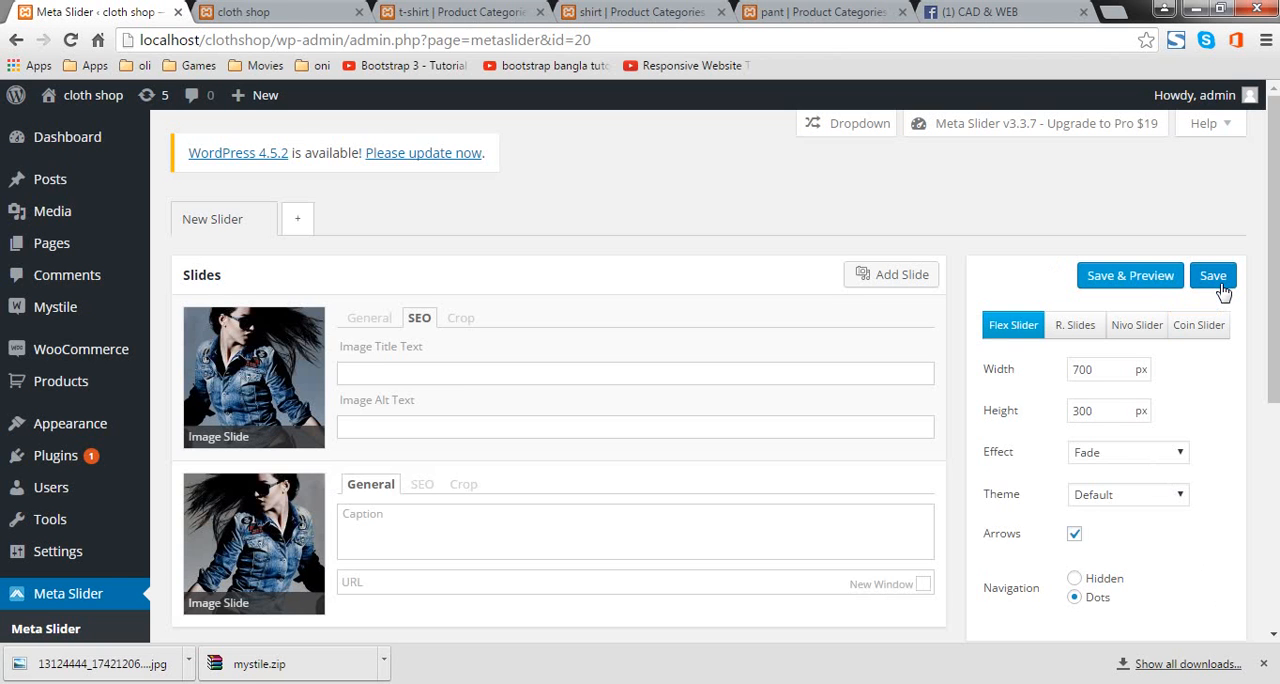
Step: Save the slider and copy its shortcode from the usage section
left_click(1220, 285)
scroll(791, 220, "down", 4)
triple_click(1097, 449)
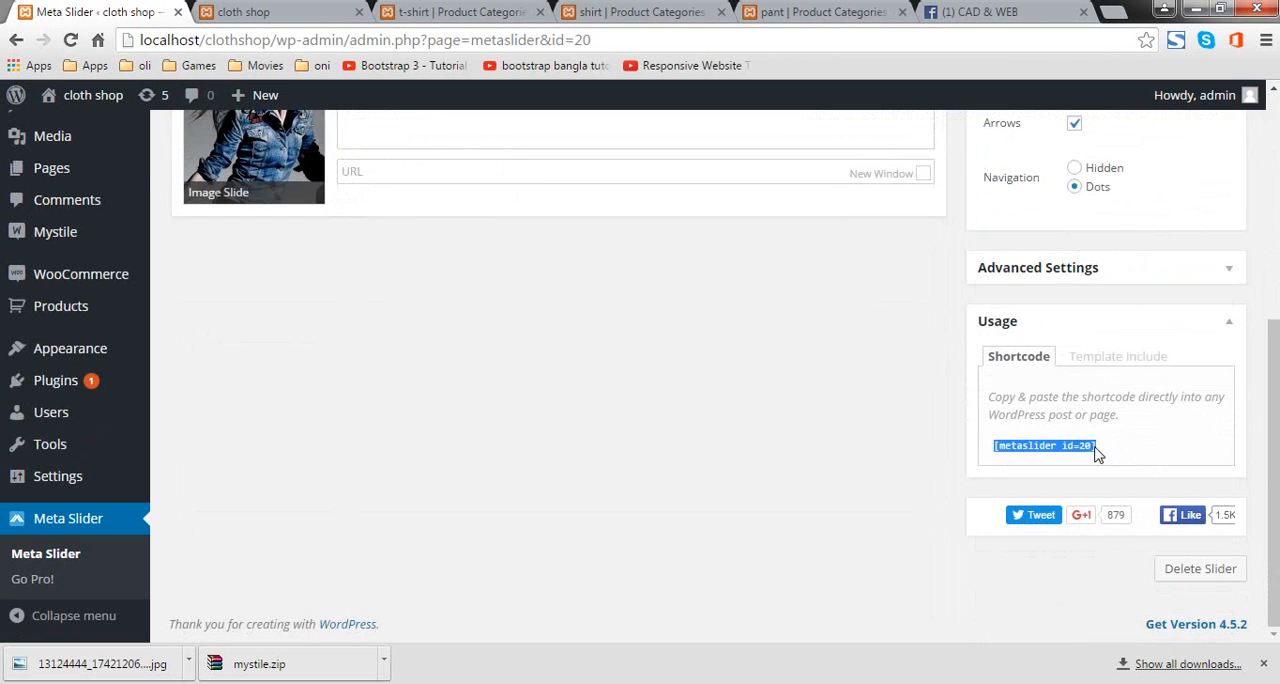
right_click(1097, 450)
left_click(1110, 470)
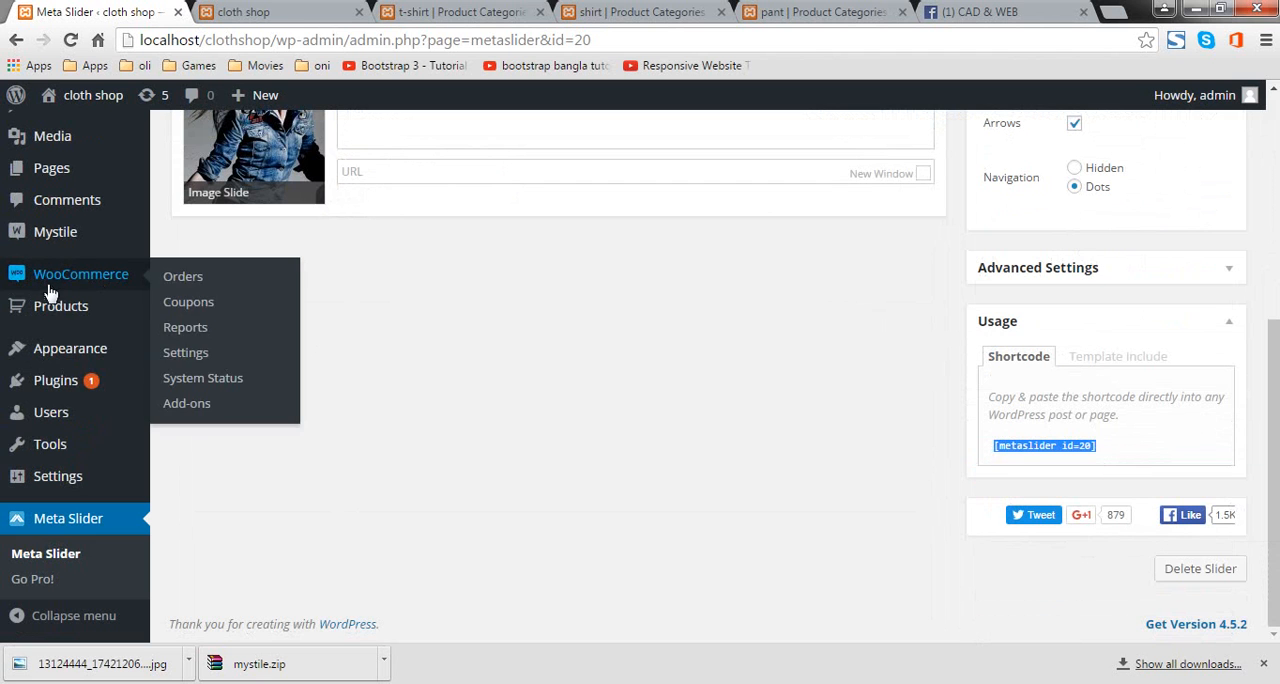
Step: Paste the shortcode [metaslider id=20] into the content of the Shop front page and update the page
mouse_move(70, 343)
scroll(90, 250, "up", 2)
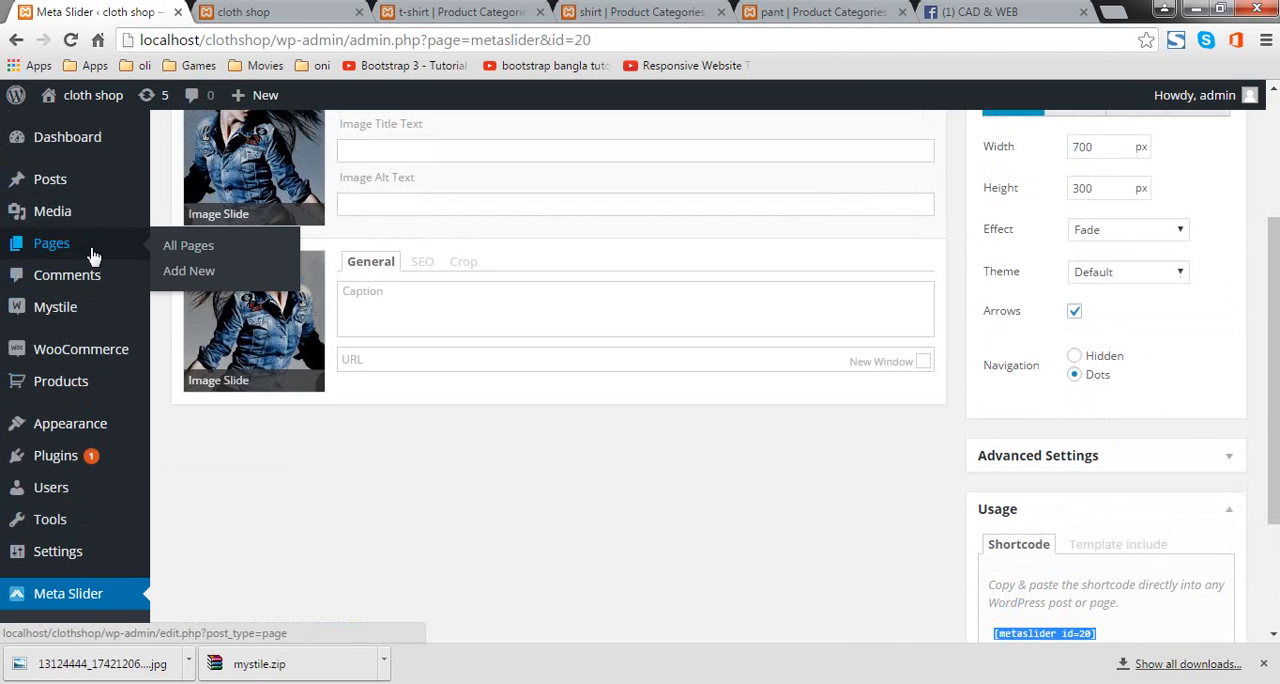
left_click(90, 250)
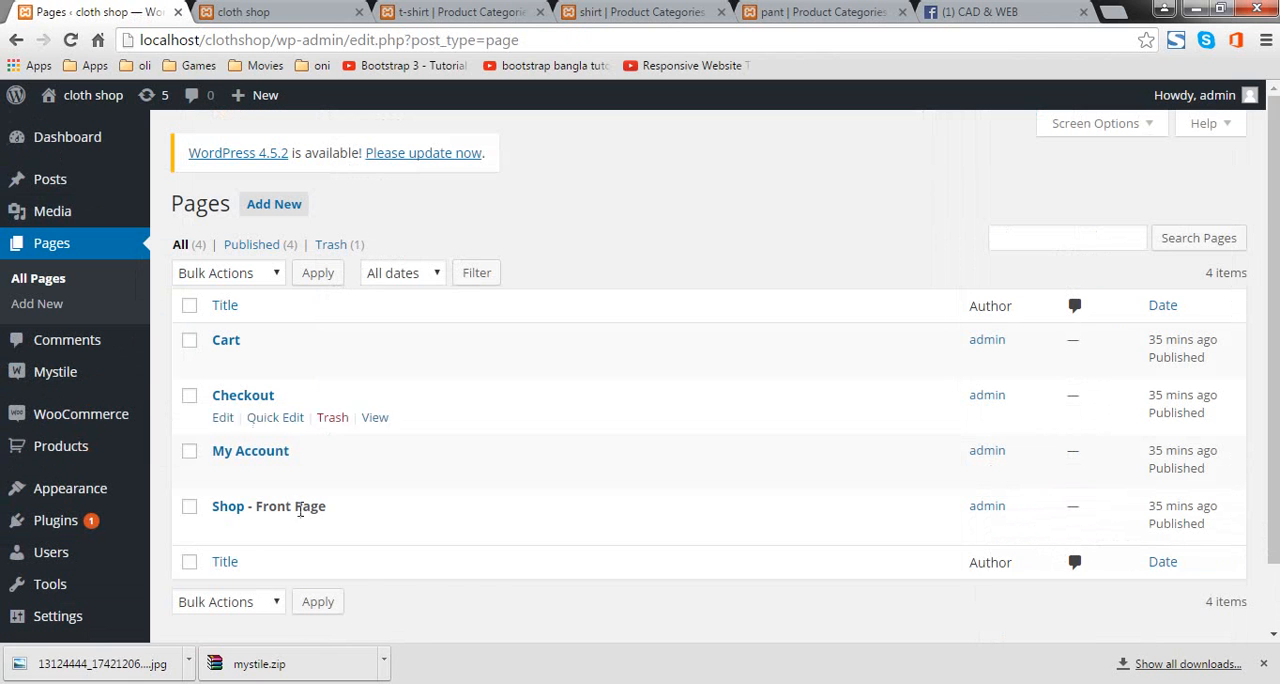
left_click(222, 527)
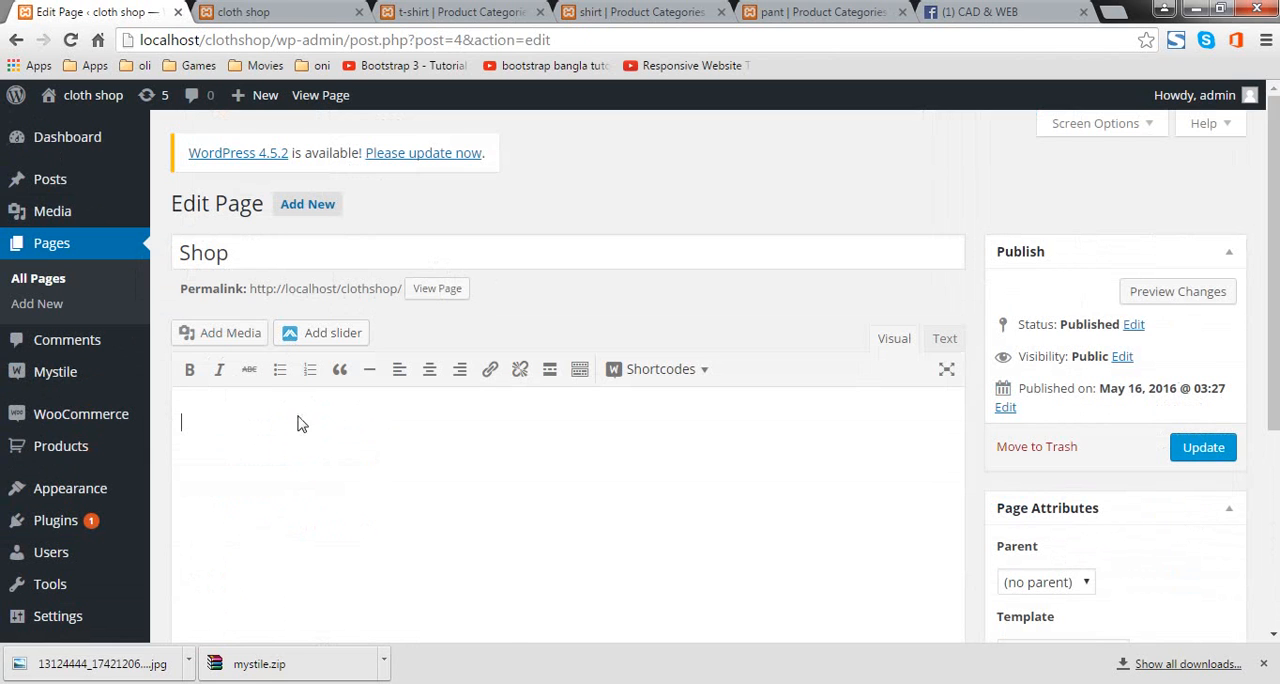
right_click(297, 424)
left_click(400, 523)
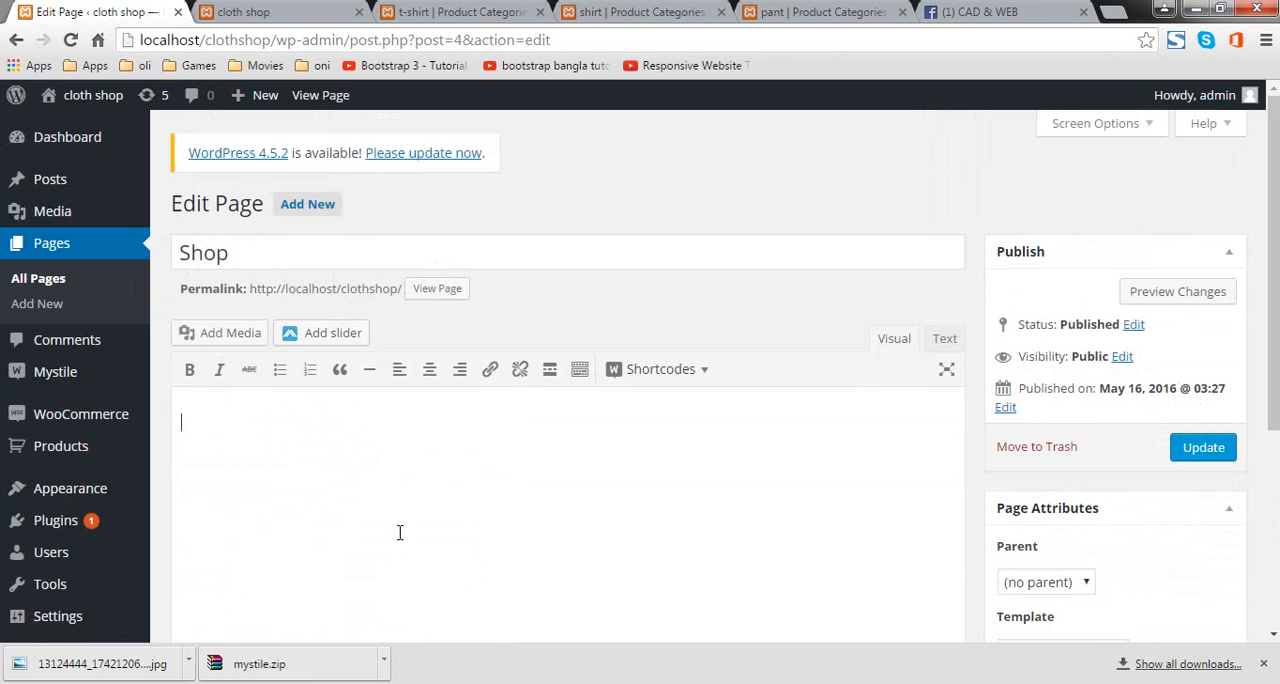
left_click(1222, 454)
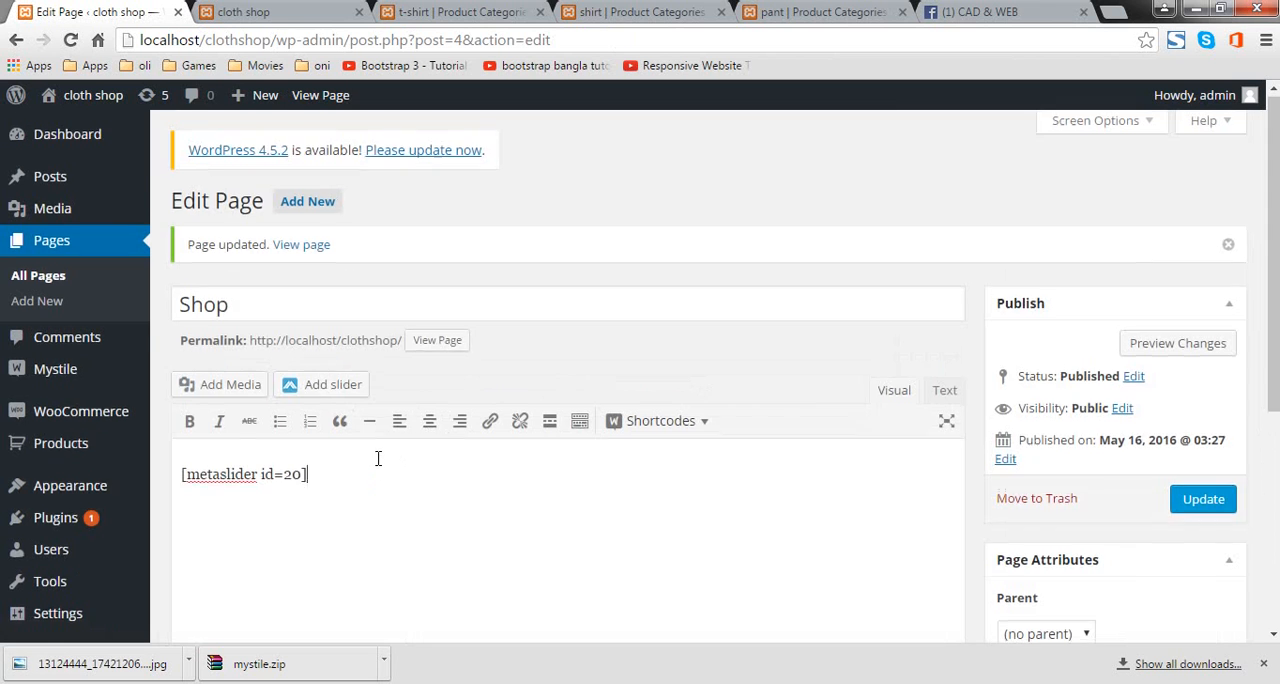
scroll(378, 455, "down", 3)
scroll(374, 451, "up", 3)
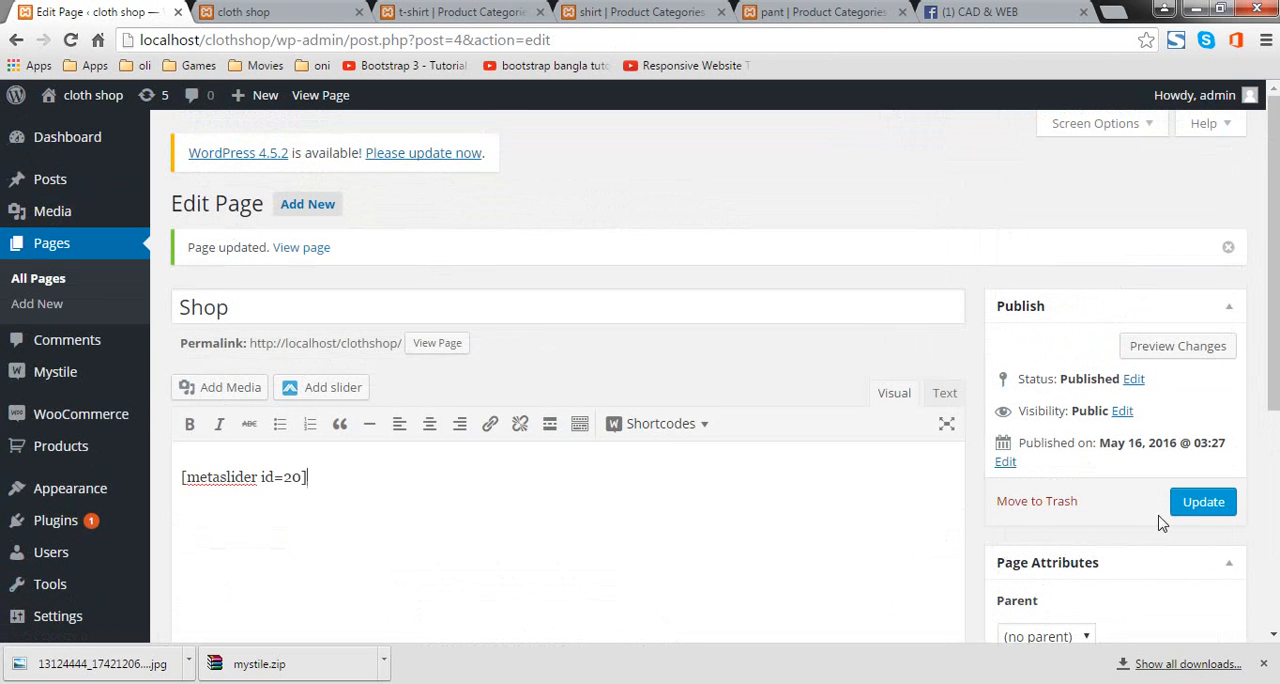
left_click(1179, 500)
Step: Search for new plugins with "facebook like box", then install and activate the Facebook Like Box plugin by smplug-in
mouse_move(108, 390)
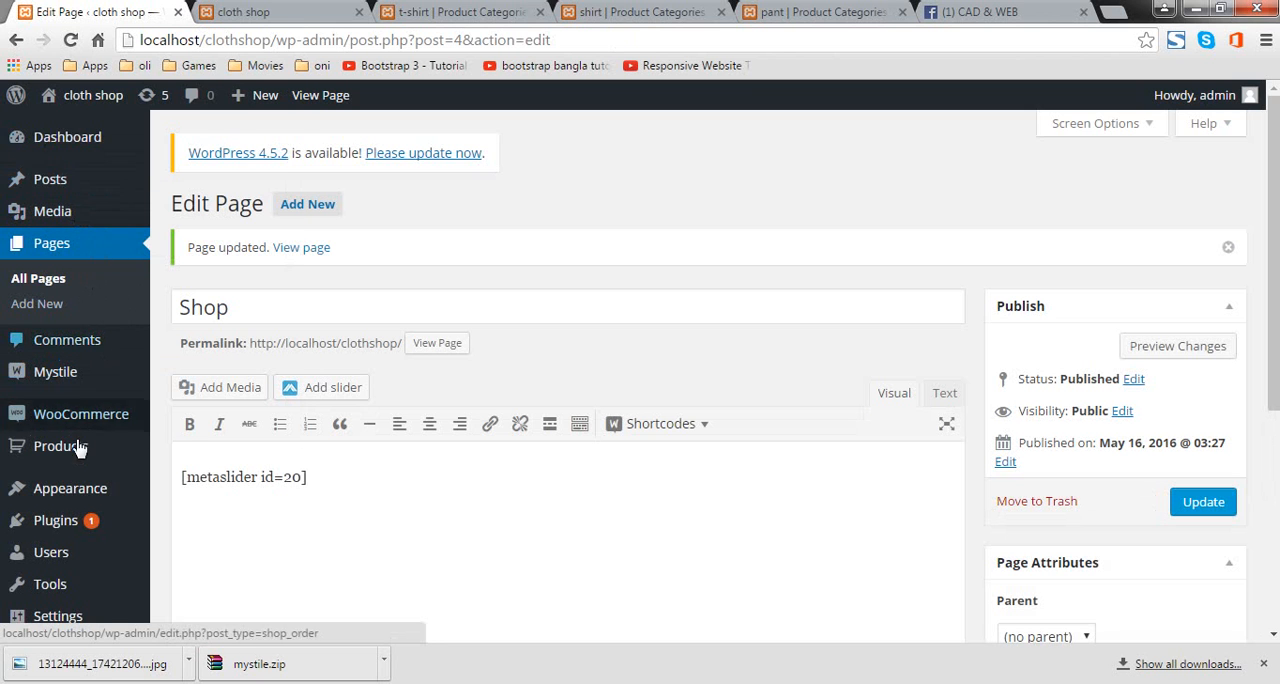
scroll(80, 450, "down", 3)
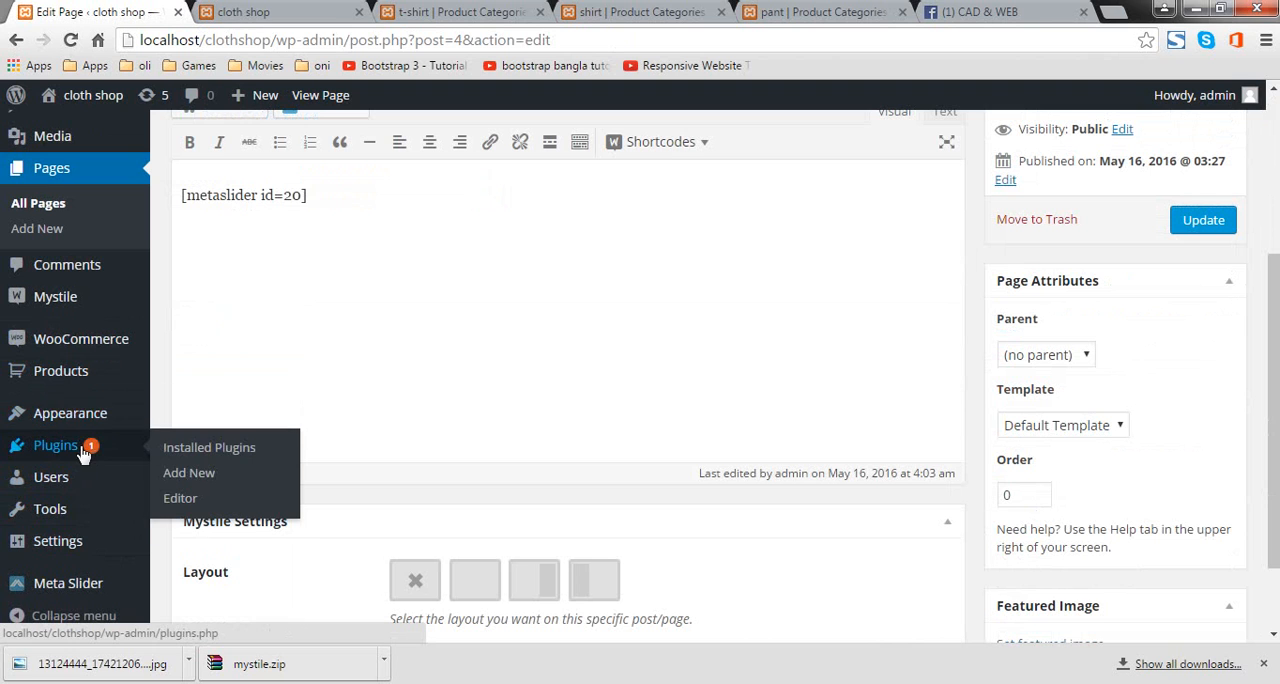
left_click(84, 453)
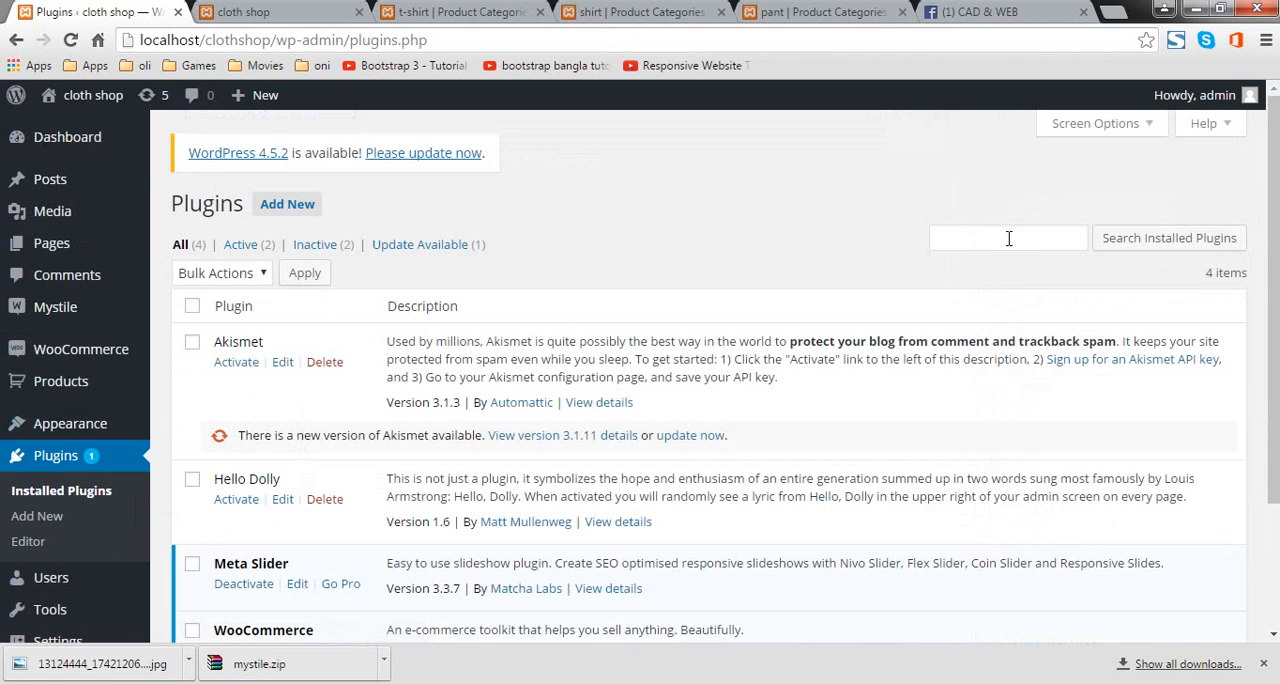
left_click(1009, 238)
left_click(287, 204)
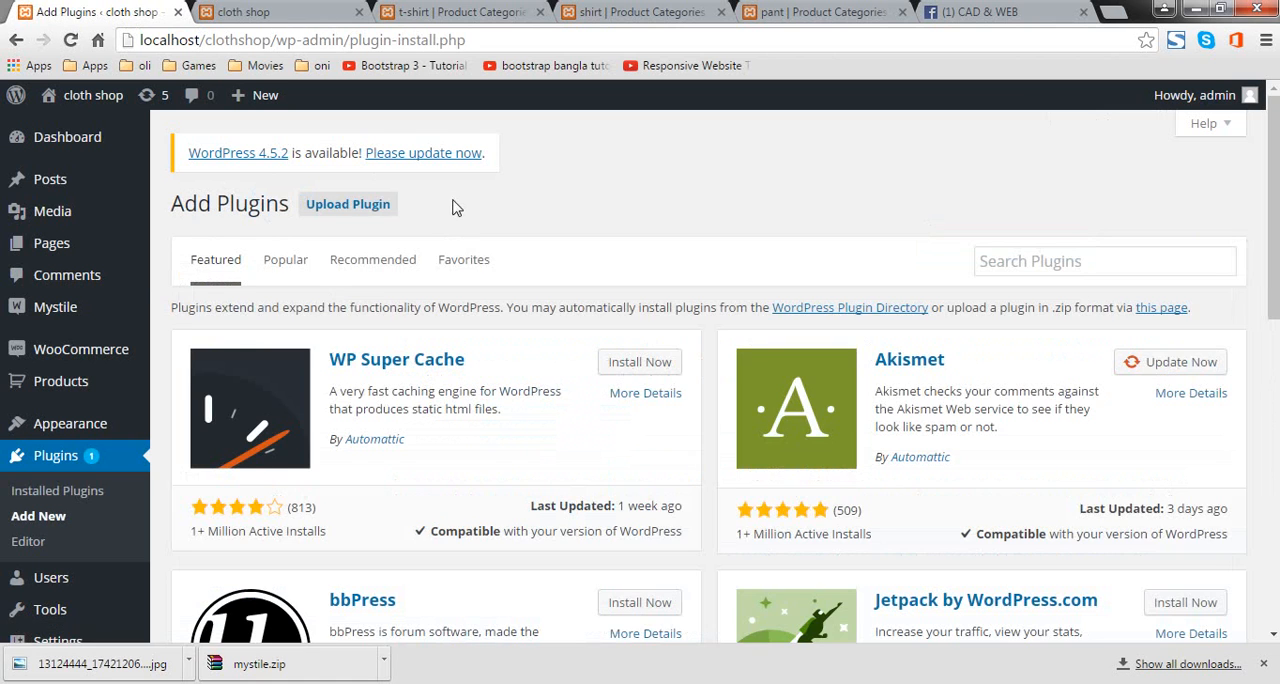
left_click(1026, 254)
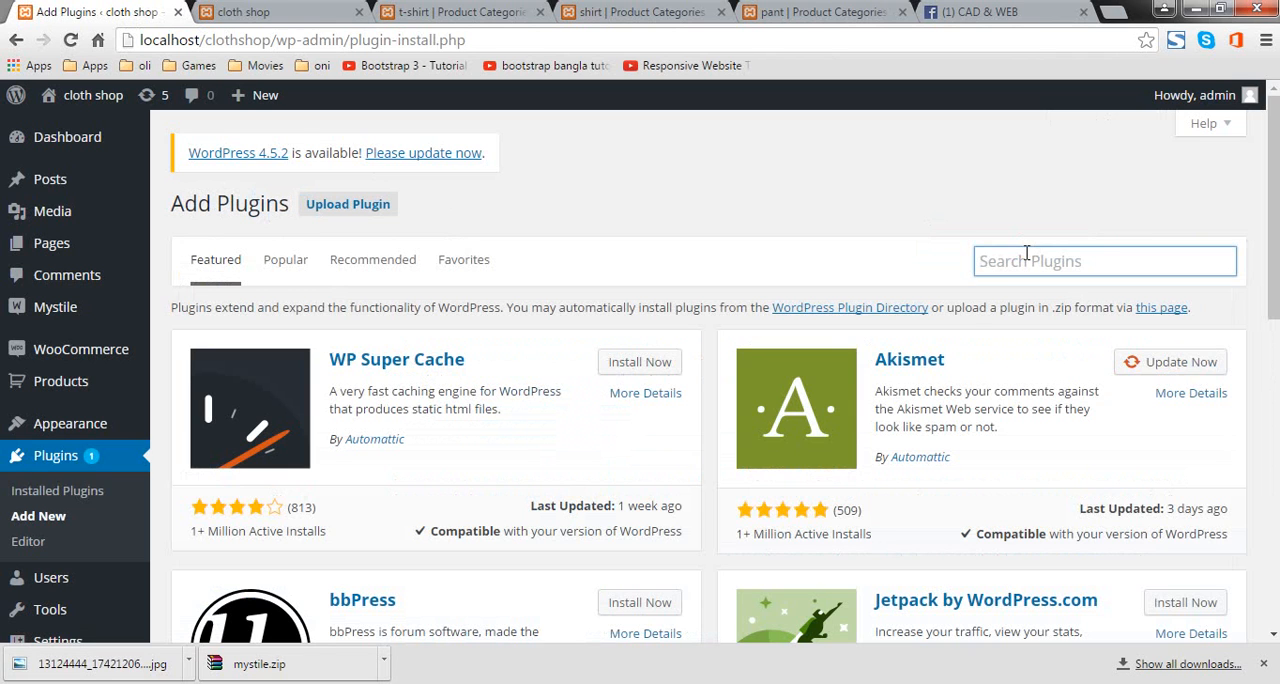
type("fac")
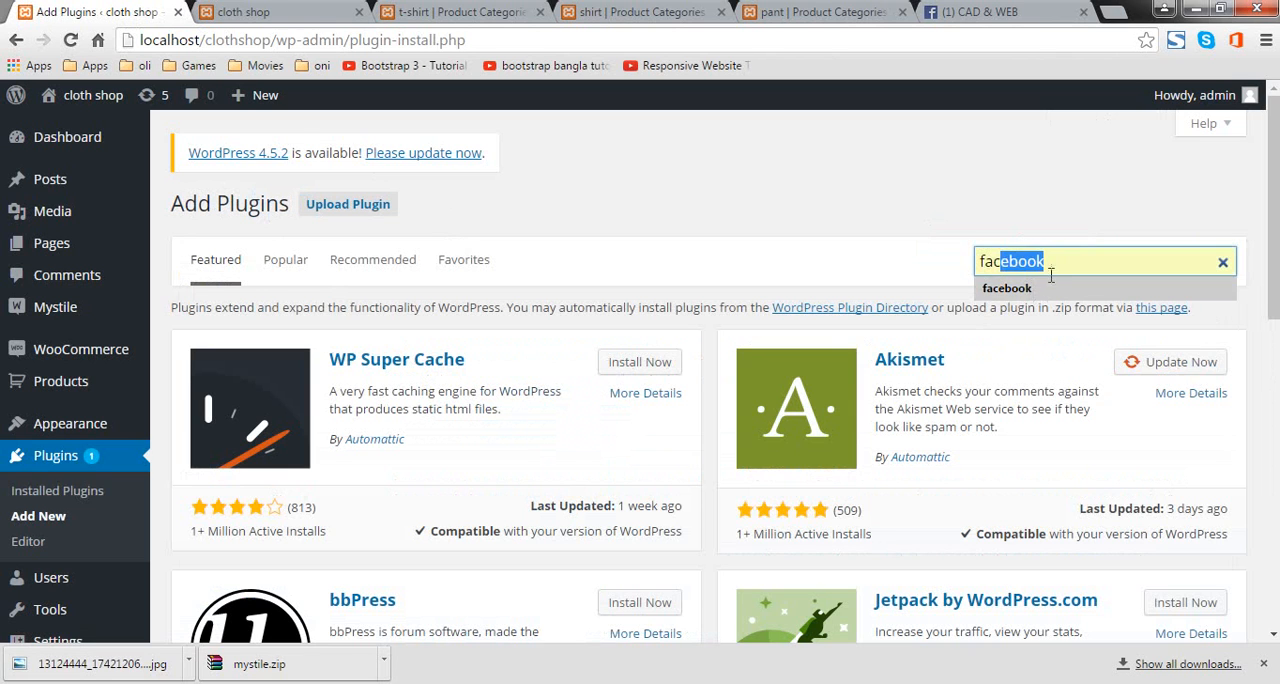
left_click(1051, 289)
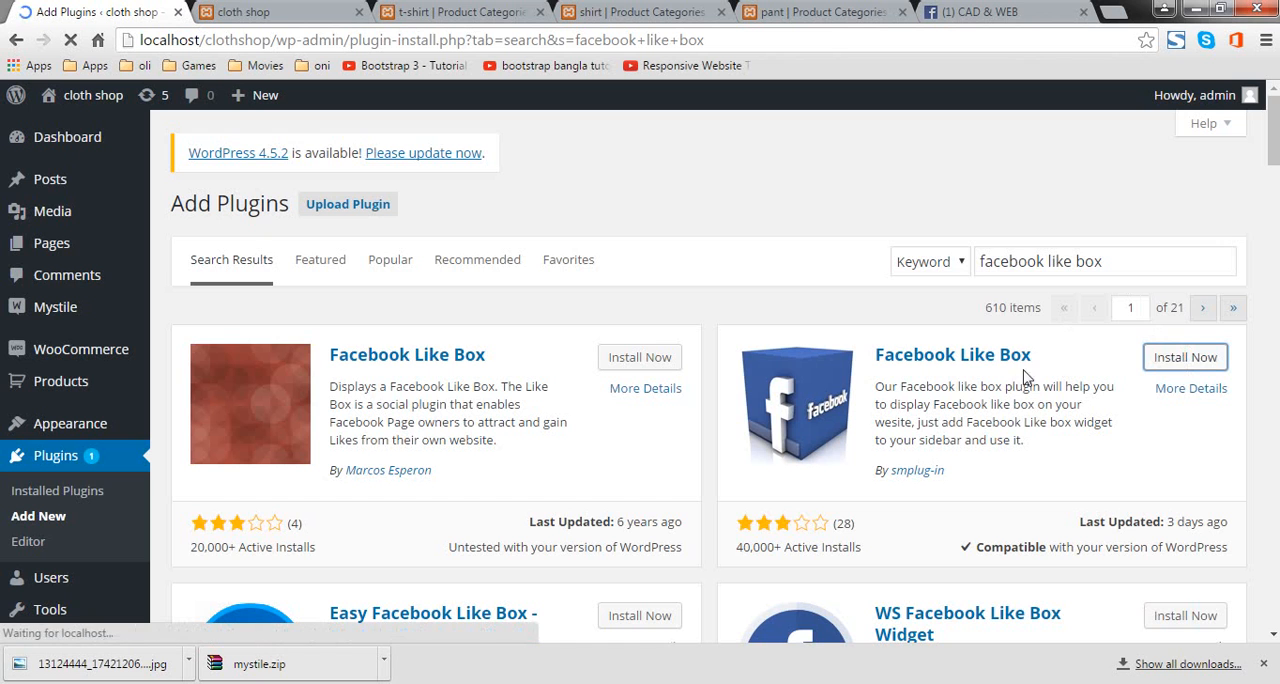
scroll(900, 330, "down", 4)
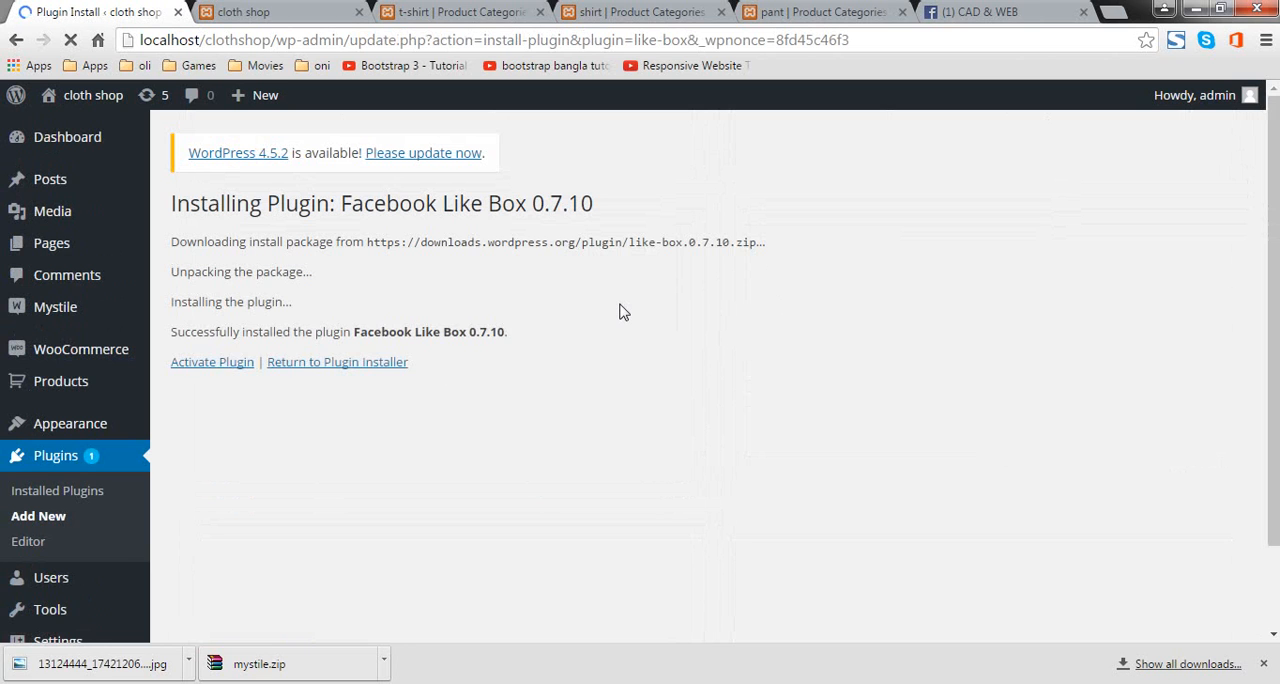
left_click(218, 372)
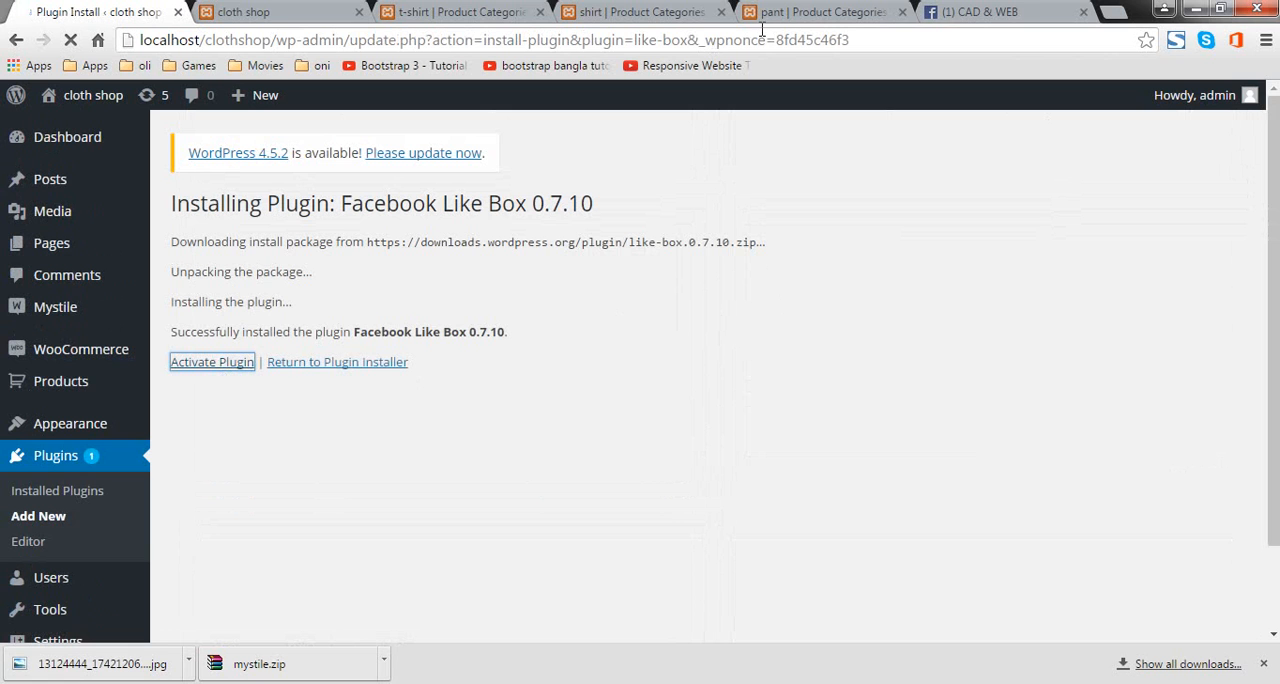
Step: Copy the web address of the open CAD & WEB Facebook page and return to the WordPress admin
left_click(963, 20)
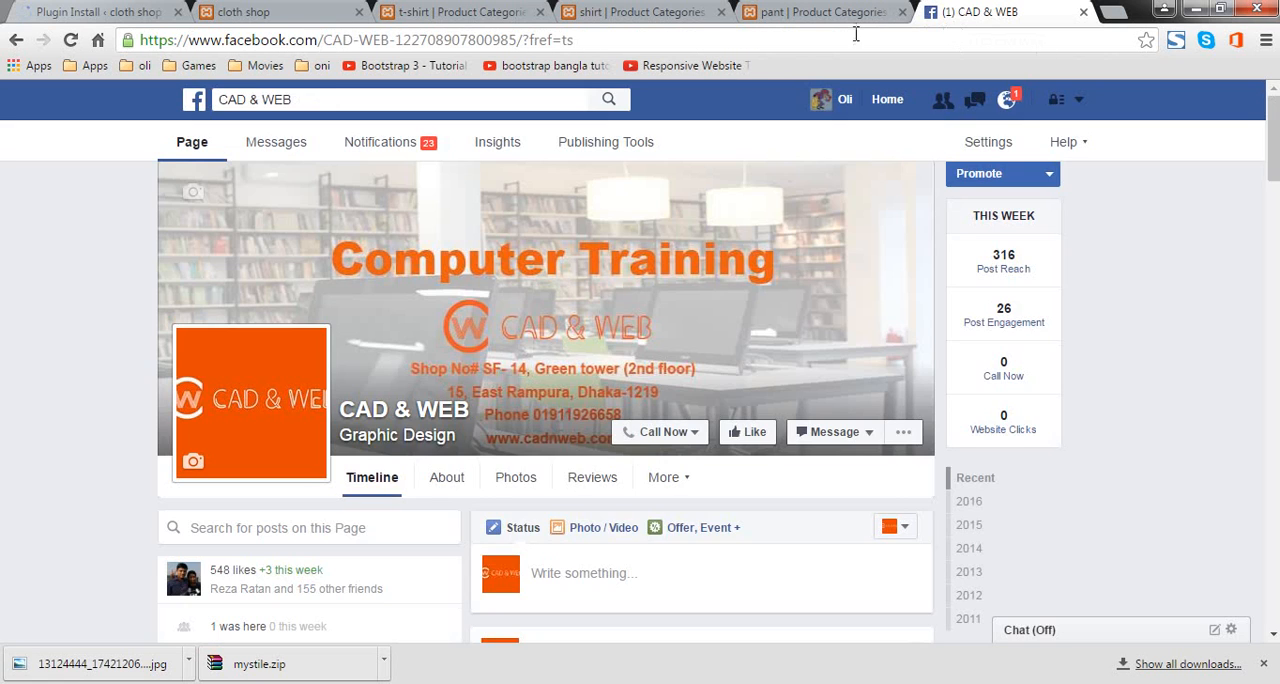
right_click(853, 34)
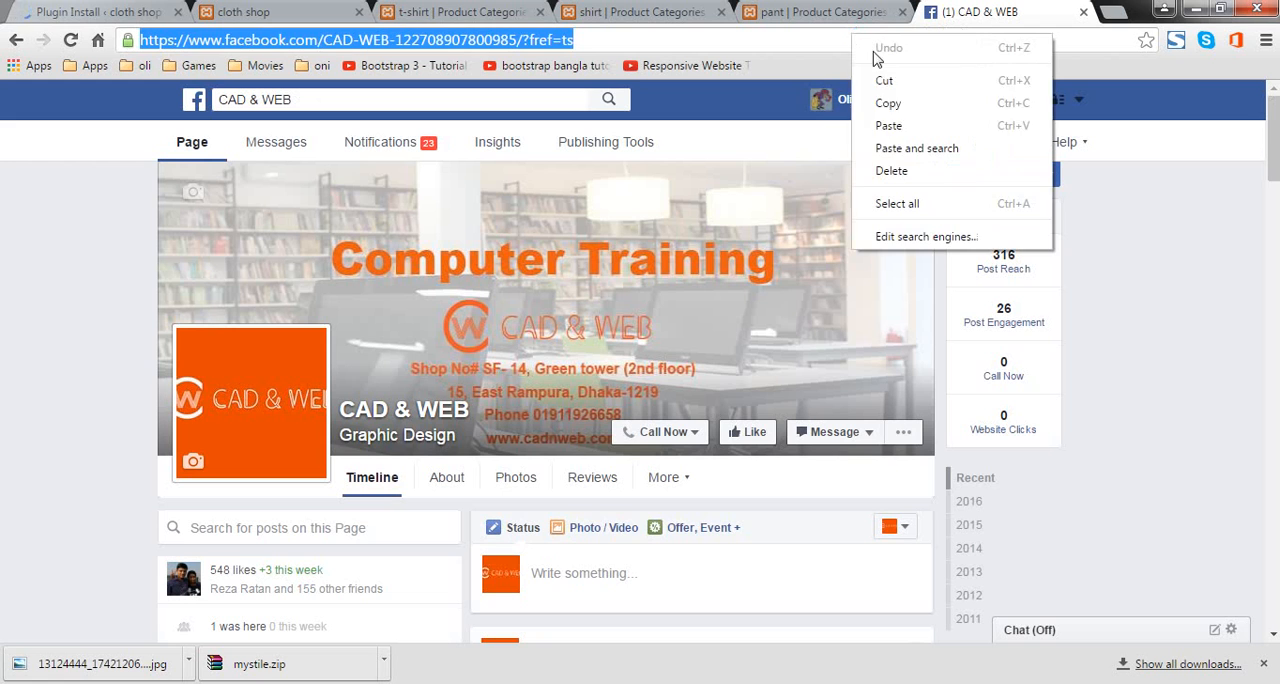
left_click(890, 105)
left_click(113, 11)
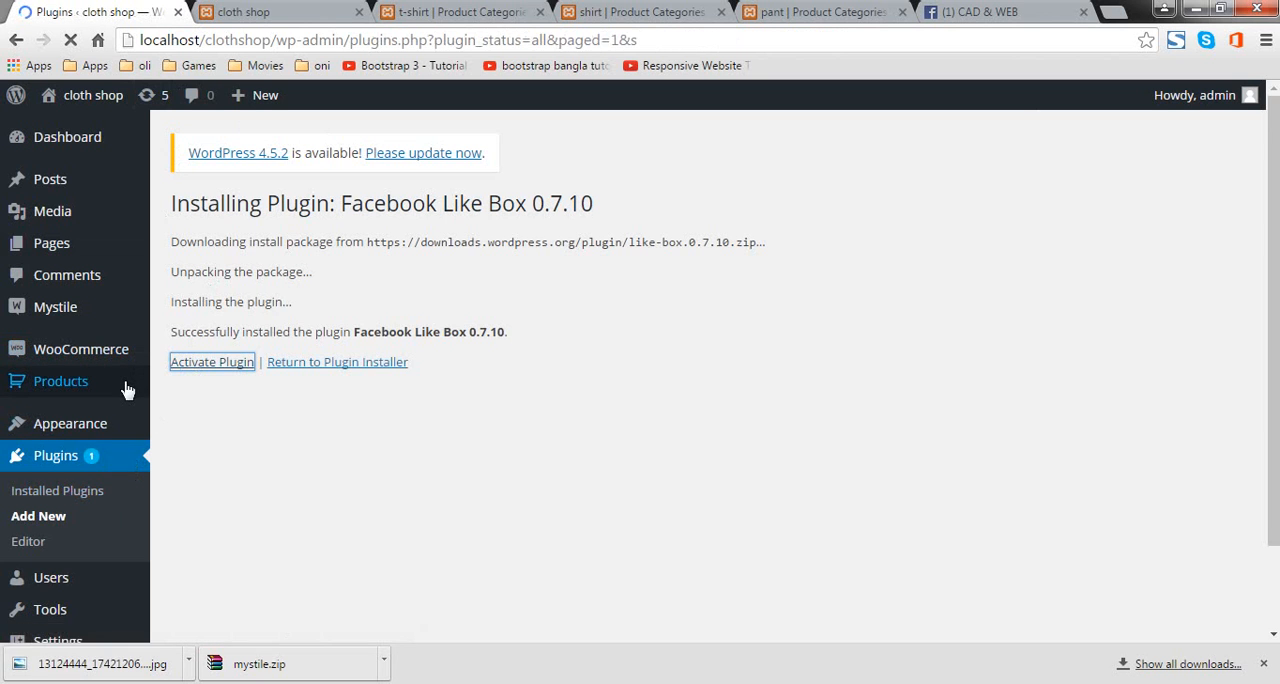
Step: Open the settings of the newly activated Facebook Like Box plugin
scroll(127, 390, "down", 3)
scroll(127, 390, "down", 1)
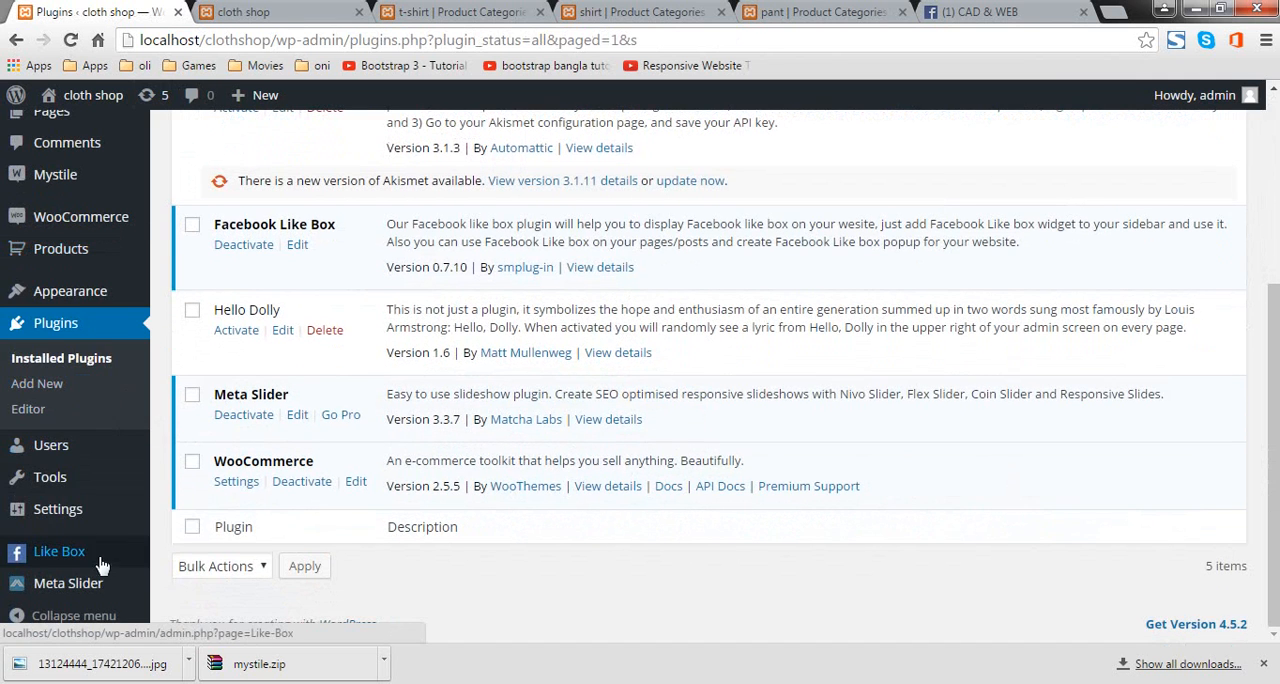
left_click(72, 556)
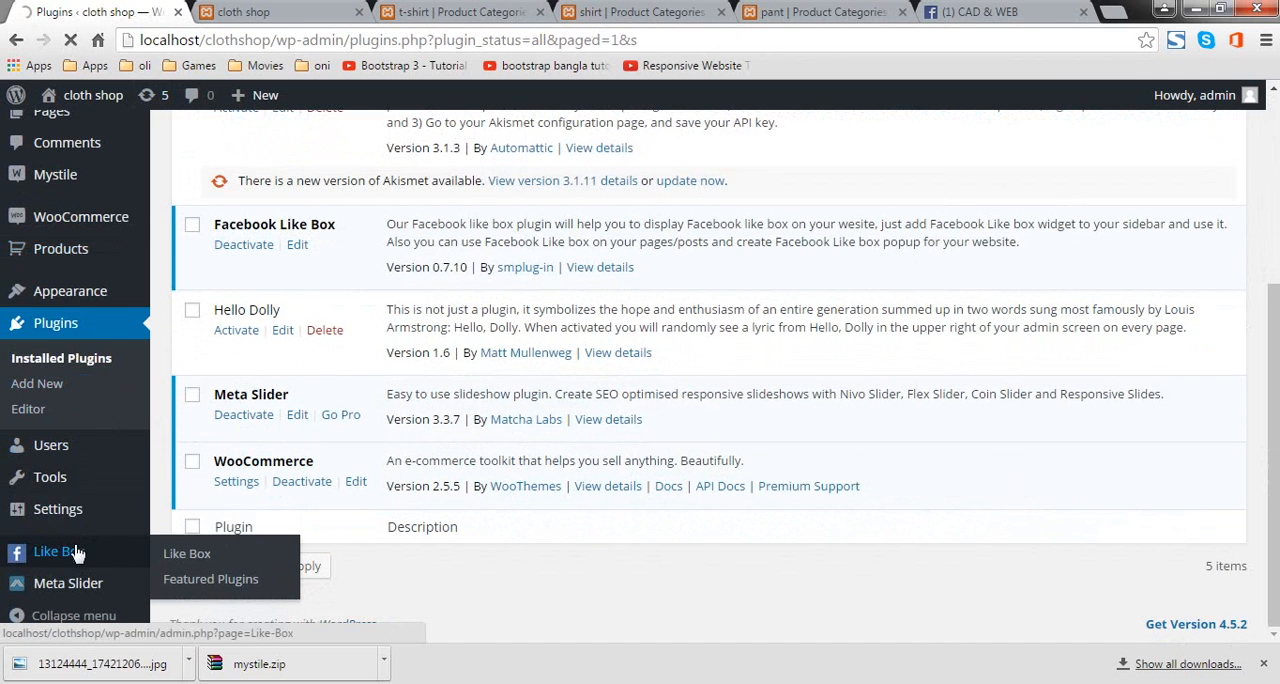
Step: Examine the Facebook popup and sticky Facebook box parameters in the Like Box settings
scroll(532, 422, "down", 3)
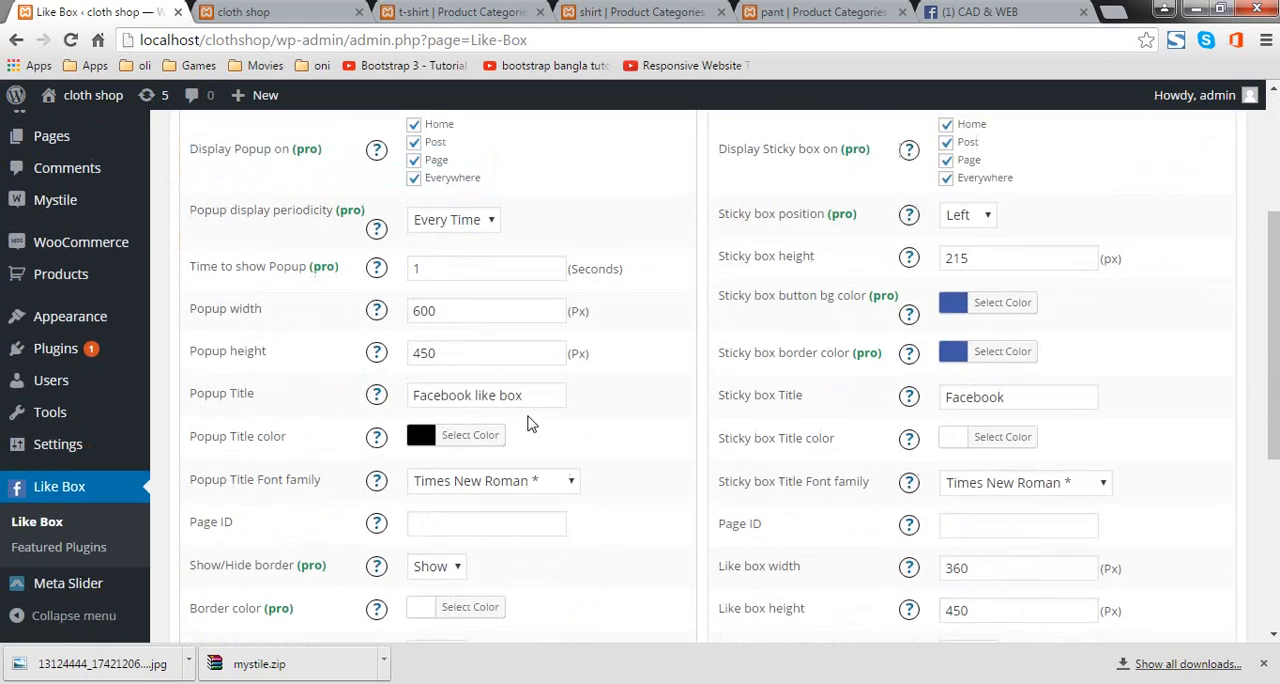
scroll(521, 427, "up", 3)
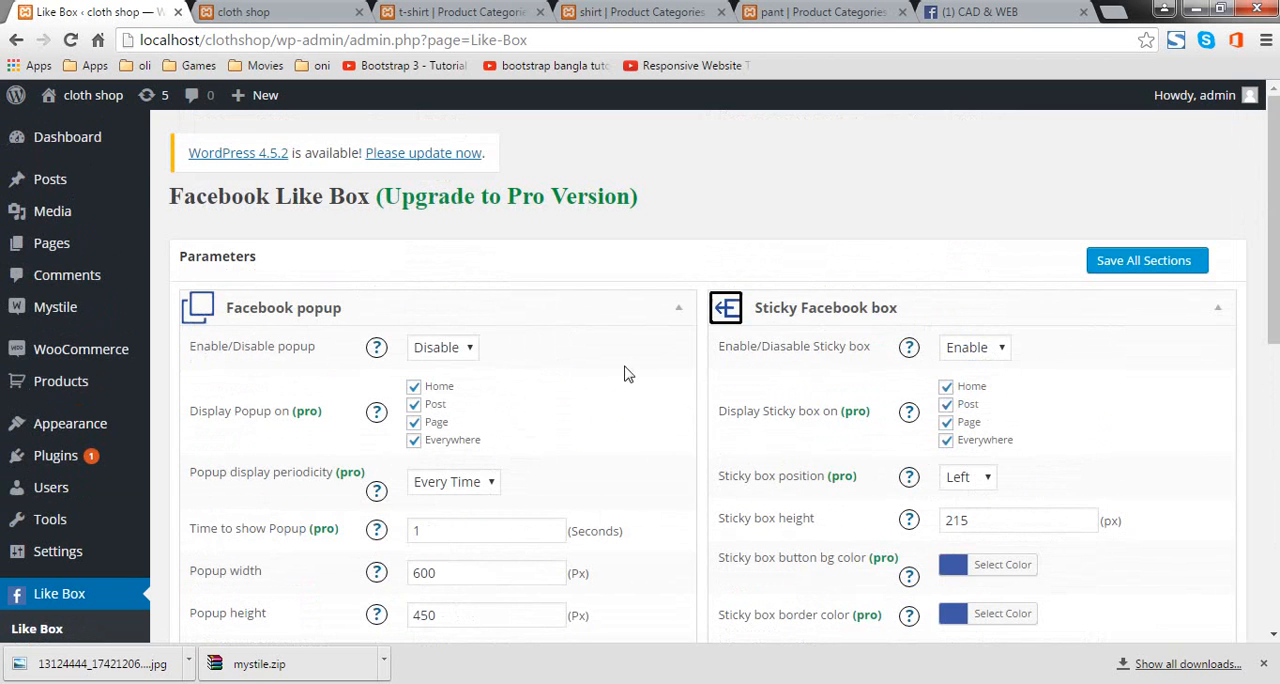
scroll(823, 309, "down", 2)
scroll(968, 256, "up", 2)
scroll(1005, 350, "down", 5)
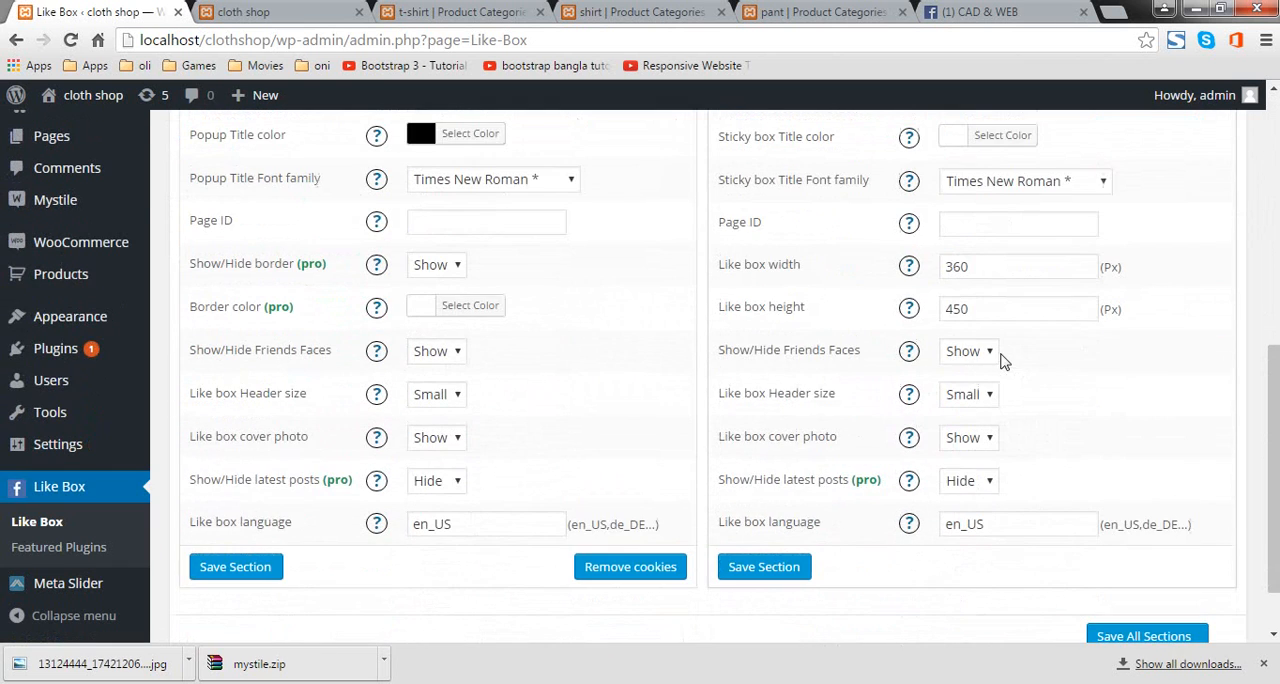
scroll(988, 314, "up", 1)
scroll(975, 340, "up", 1)
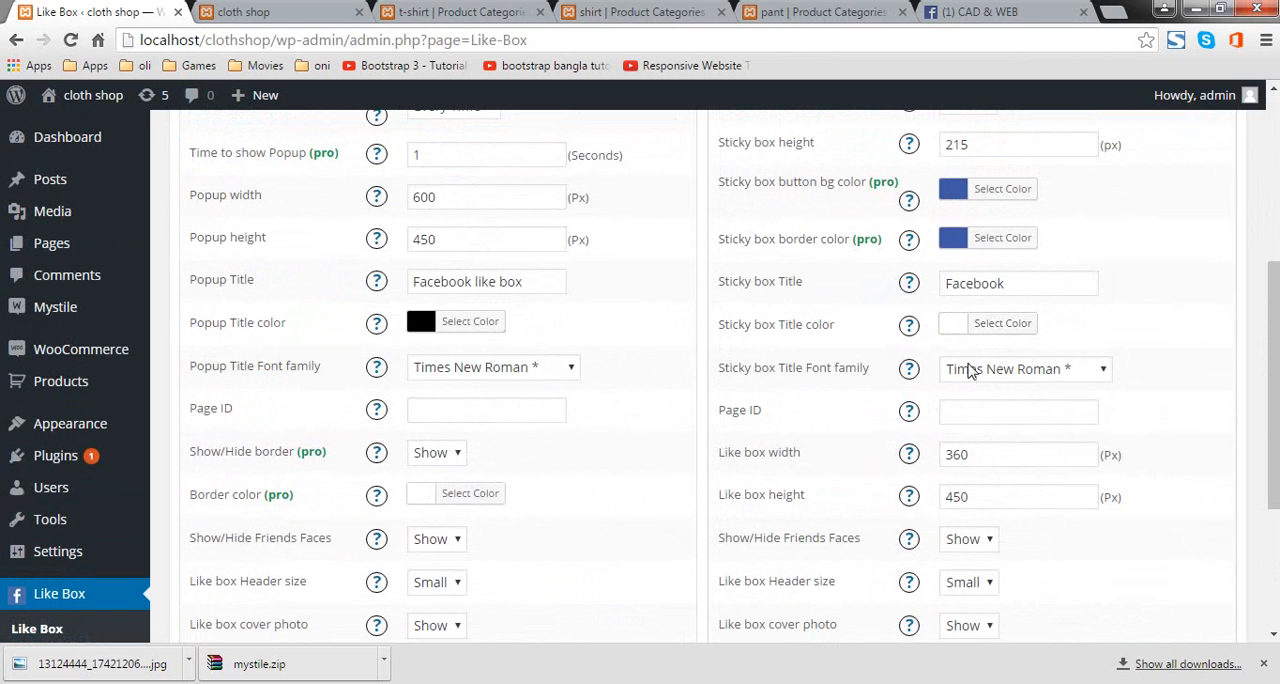
scroll(966, 243, "up", 1)
scroll(970, 260, "up", 1)
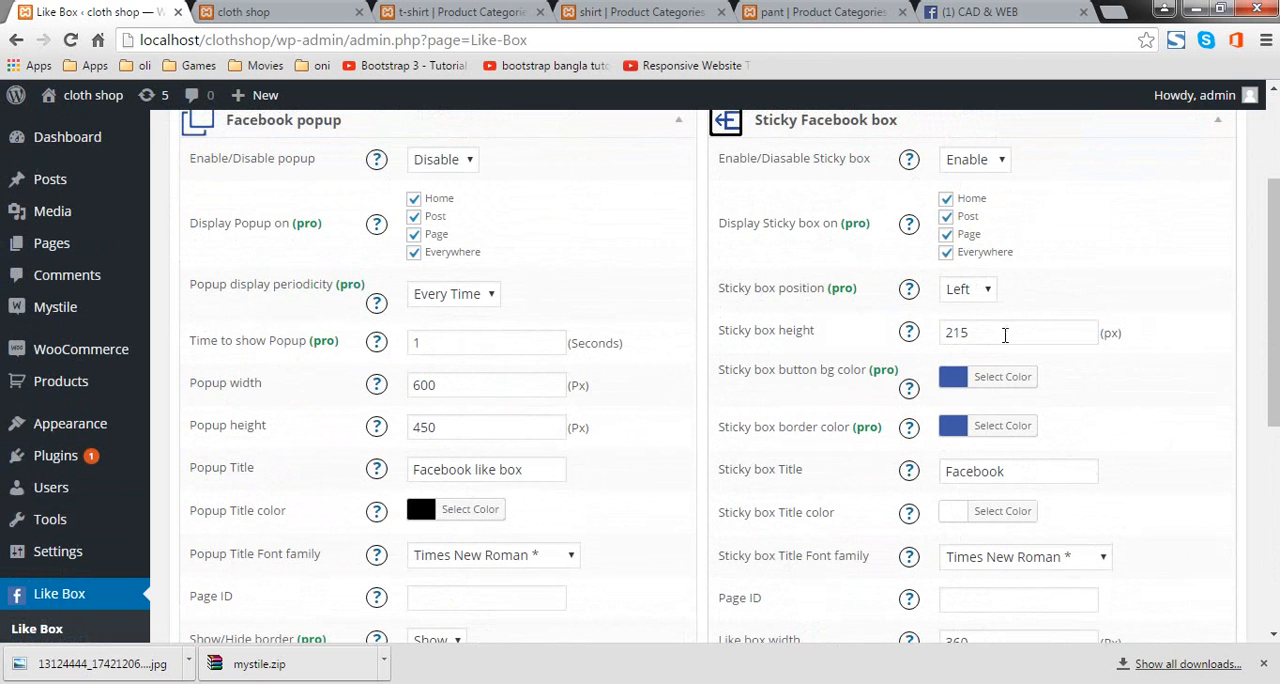
Step: Paste the copied Facebook page address into the Page ID field of the sticky Facebook box
scroll(1000, 335, "down", 3)
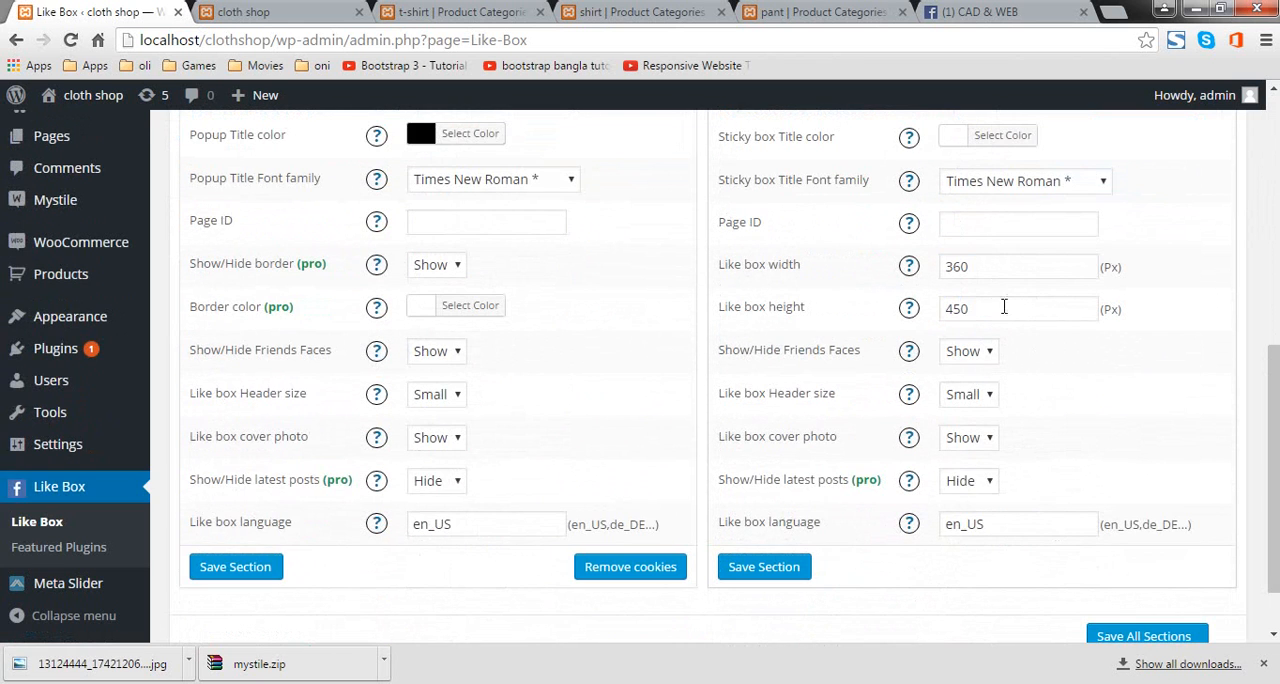
scroll(975, 320, "up", 1)
left_click(984, 318)
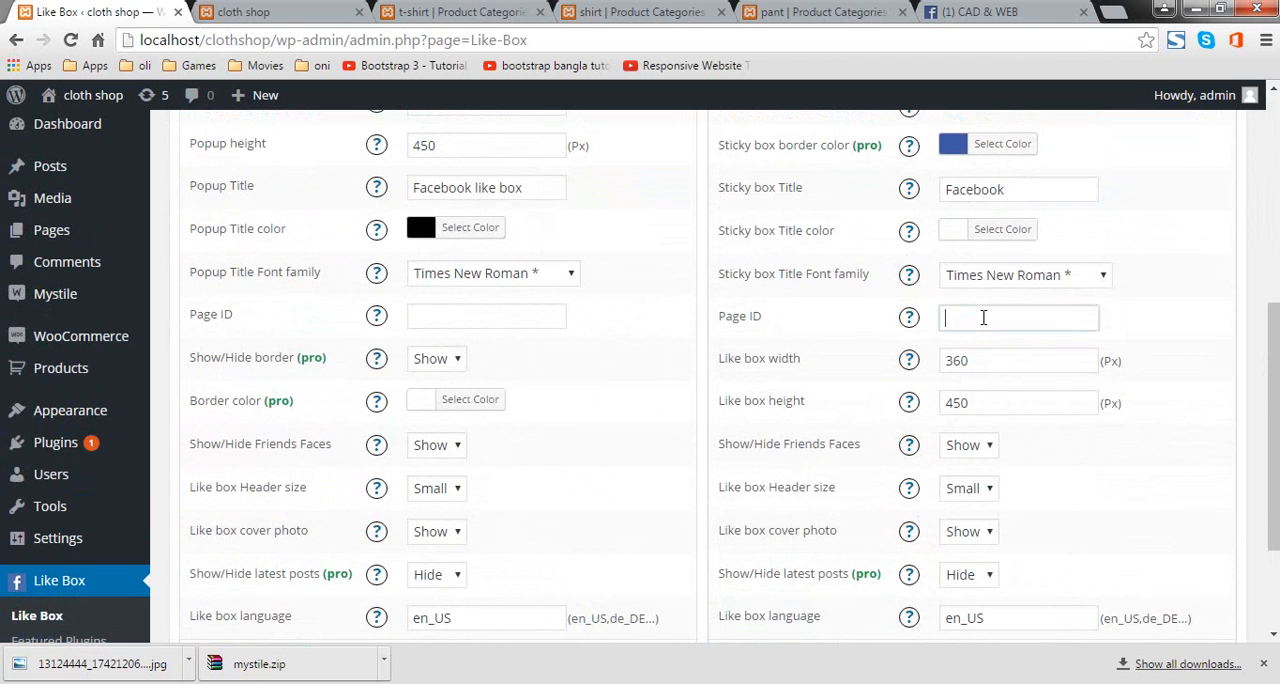
right_click(984, 320)
left_click(1066, 429)
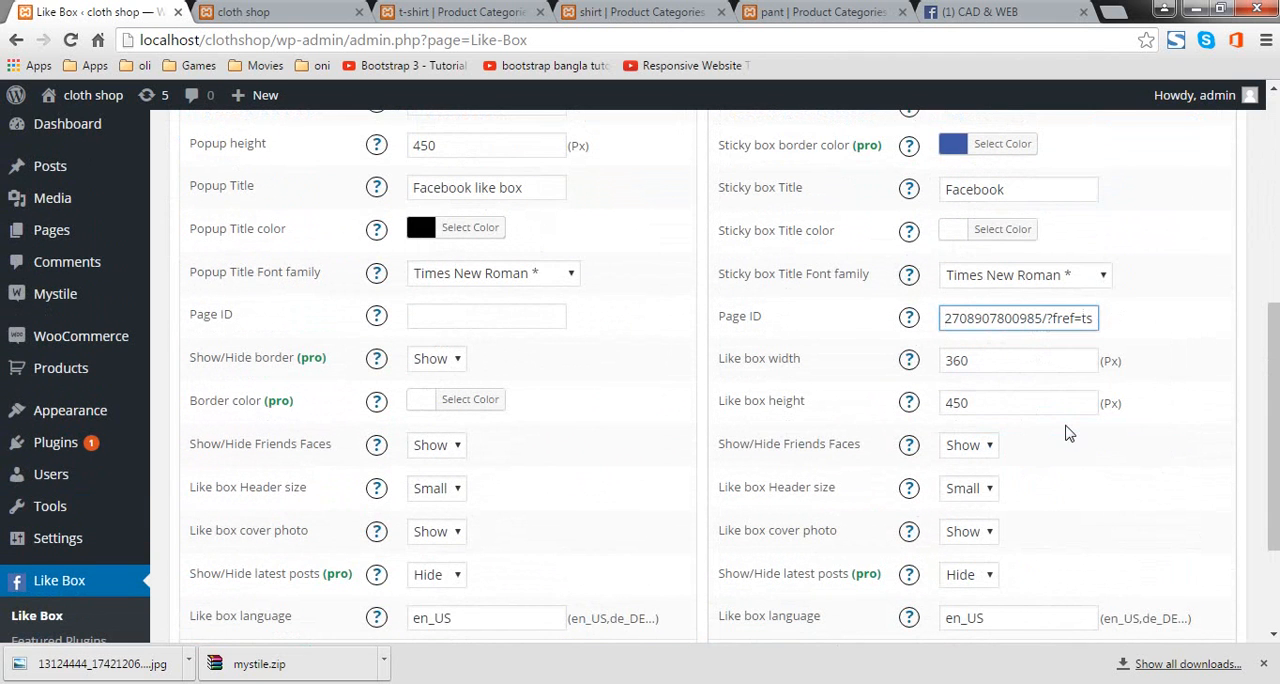
Step: Save the sticky Facebook box section and all other sections of the Like Box settings
scroll(1000, 403, "down", 2)
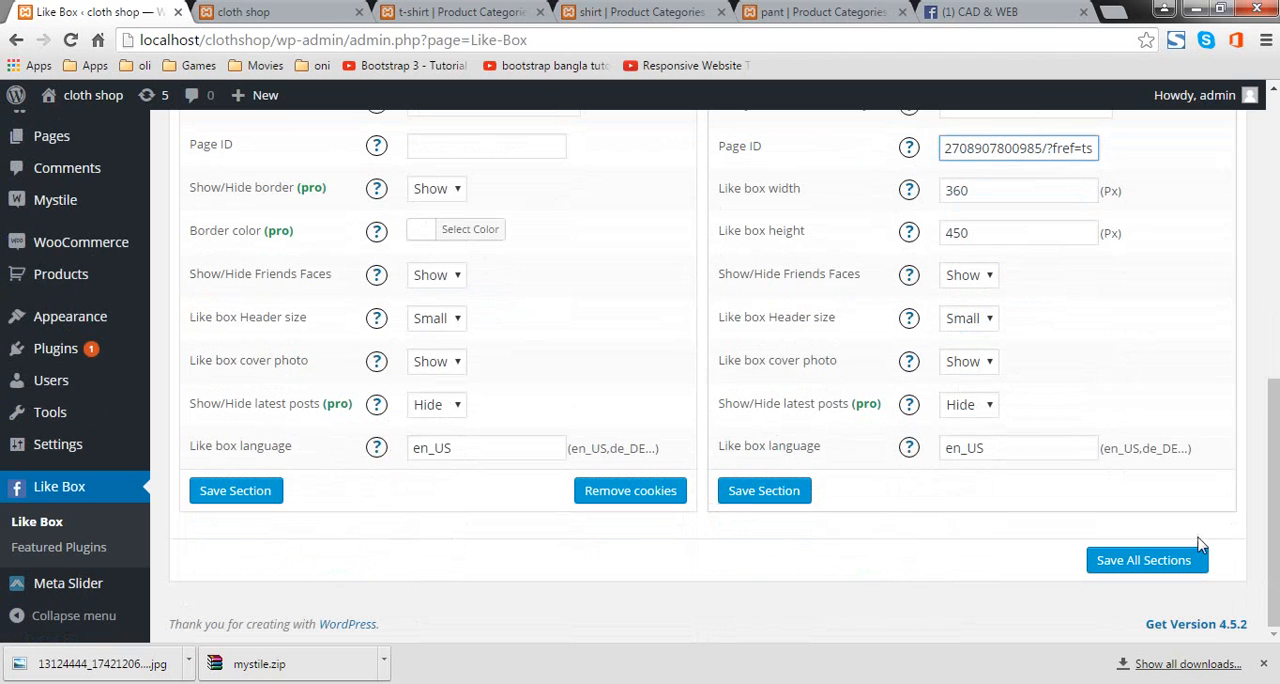
left_click(752, 491)
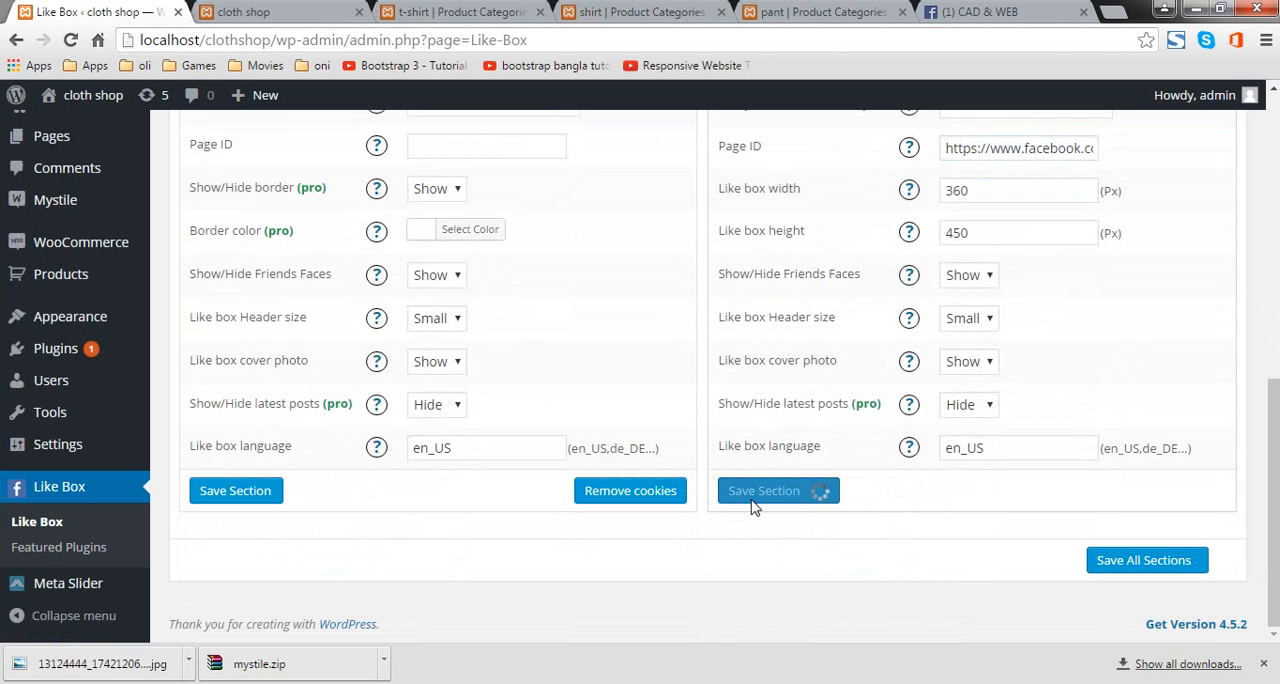
left_click(1158, 568)
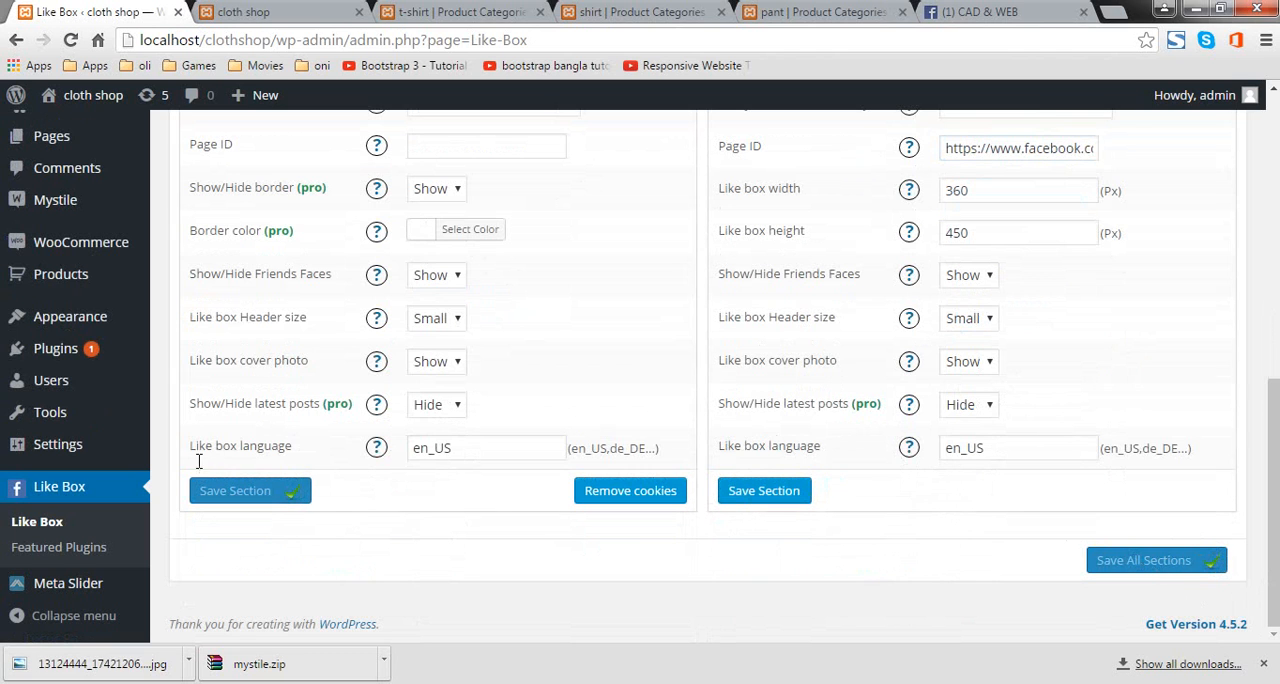
Step: Open the site's widgets and add the Like box Facebook widget to the Primary sidebar below Custom Menu
mouse_move(123, 326)
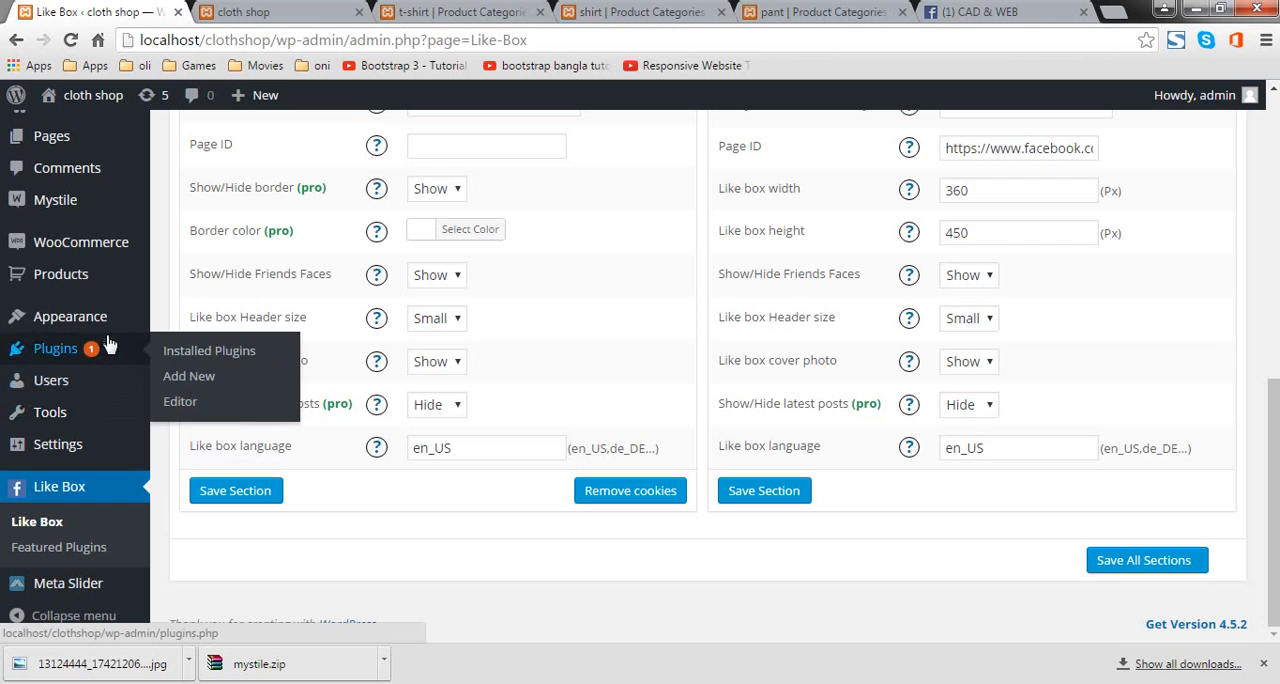
mouse_move(15, 325)
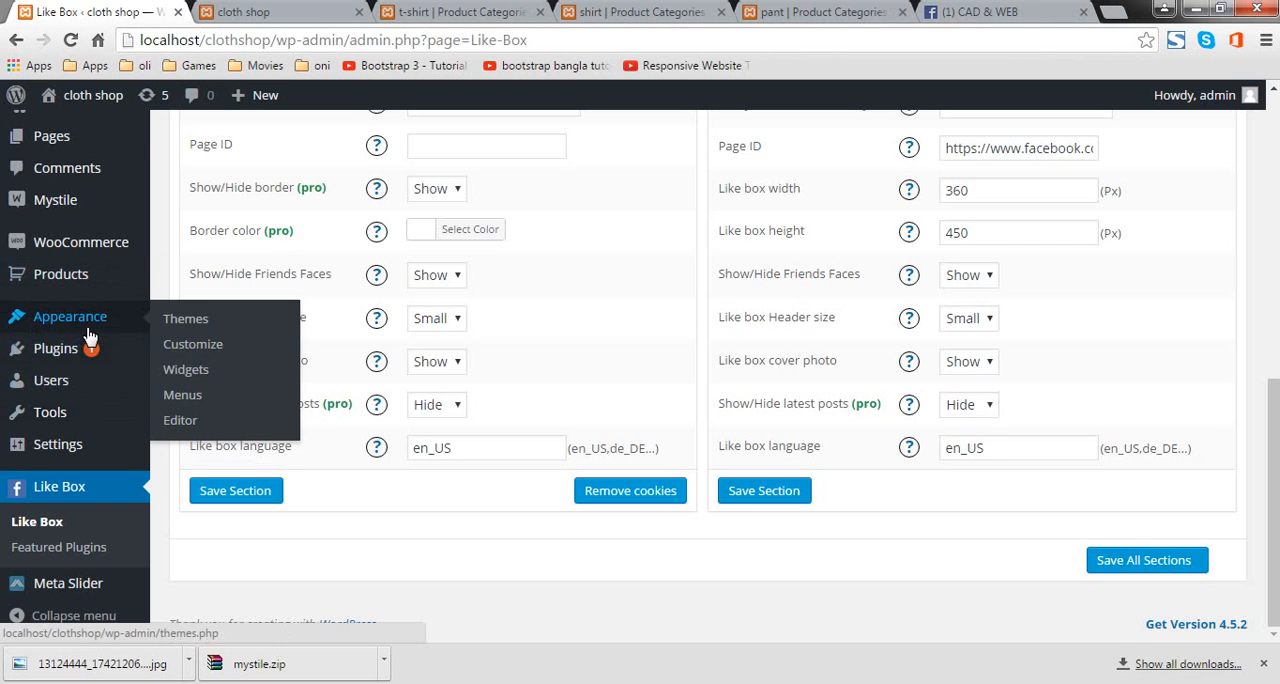
left_click(213, 364)
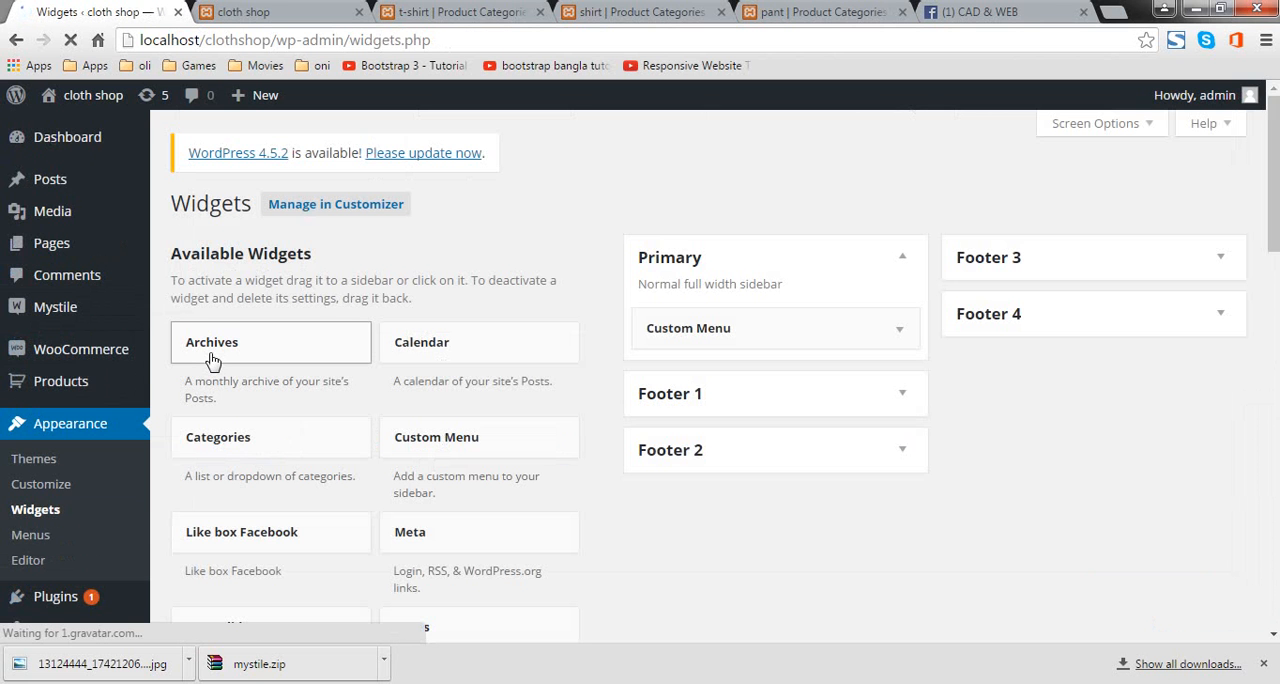
scroll(486, 440, "down", 5)
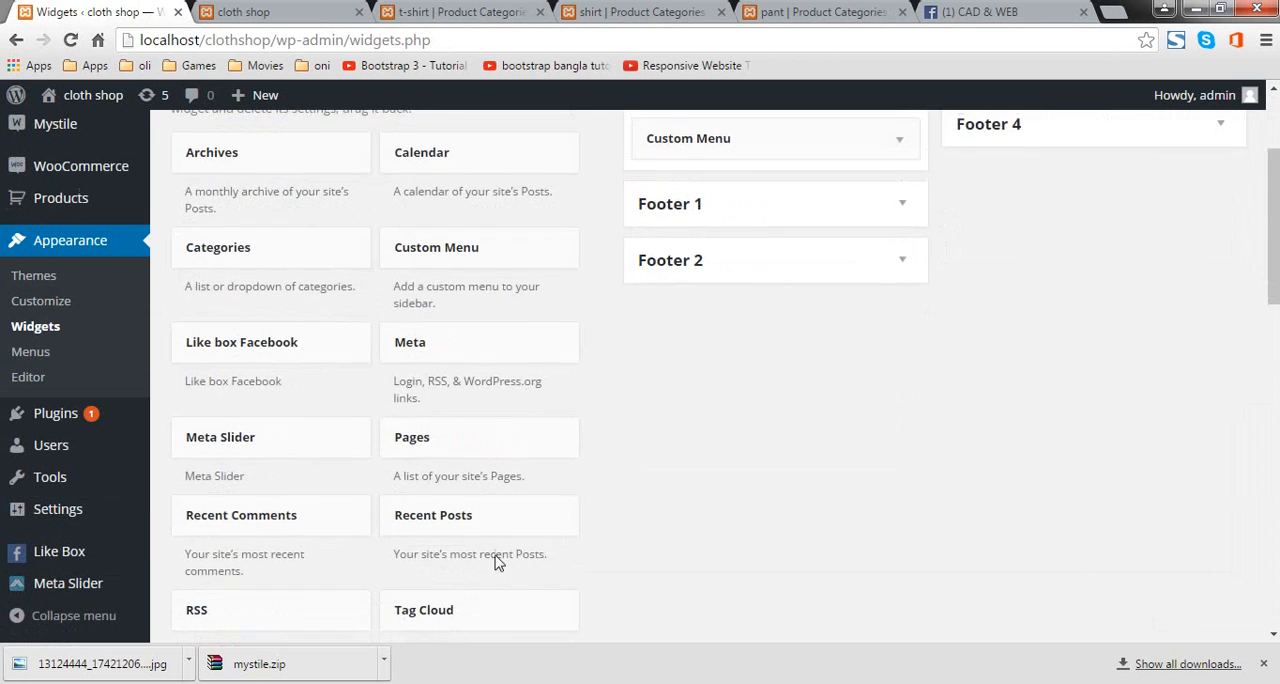
scroll(488, 549, "down", 5)
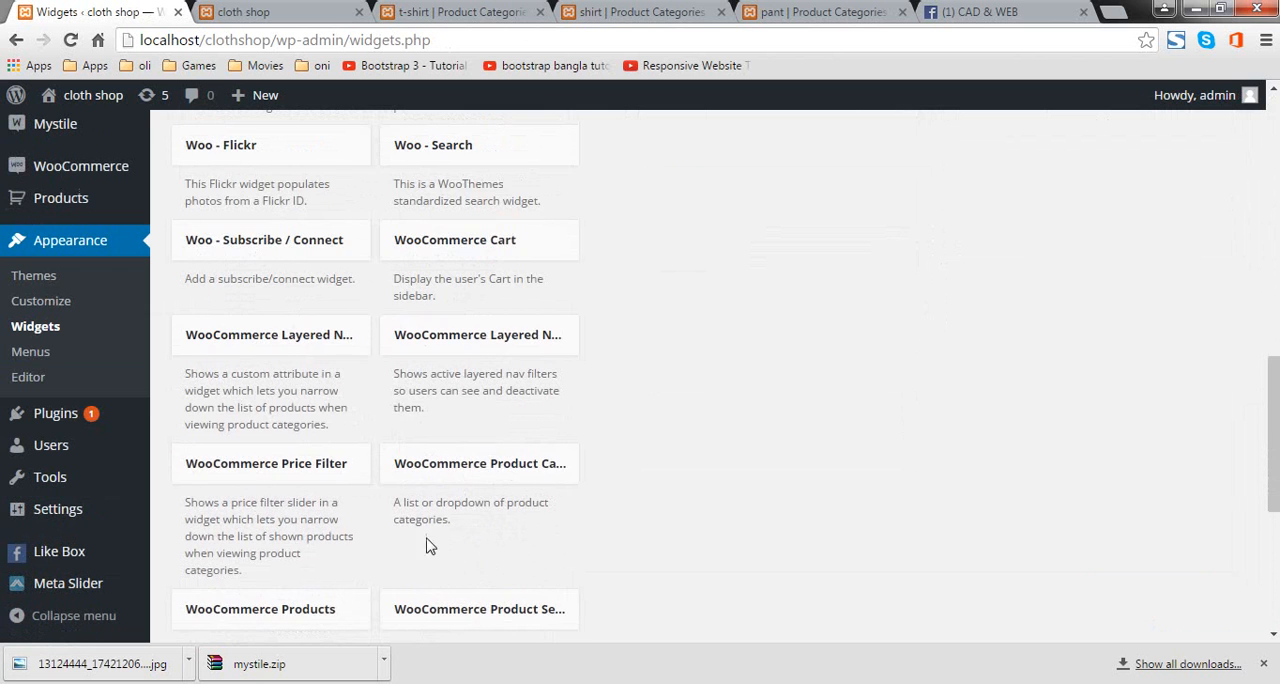
scroll(430, 545, "down", 3)
scroll(430, 545, "up", 10)
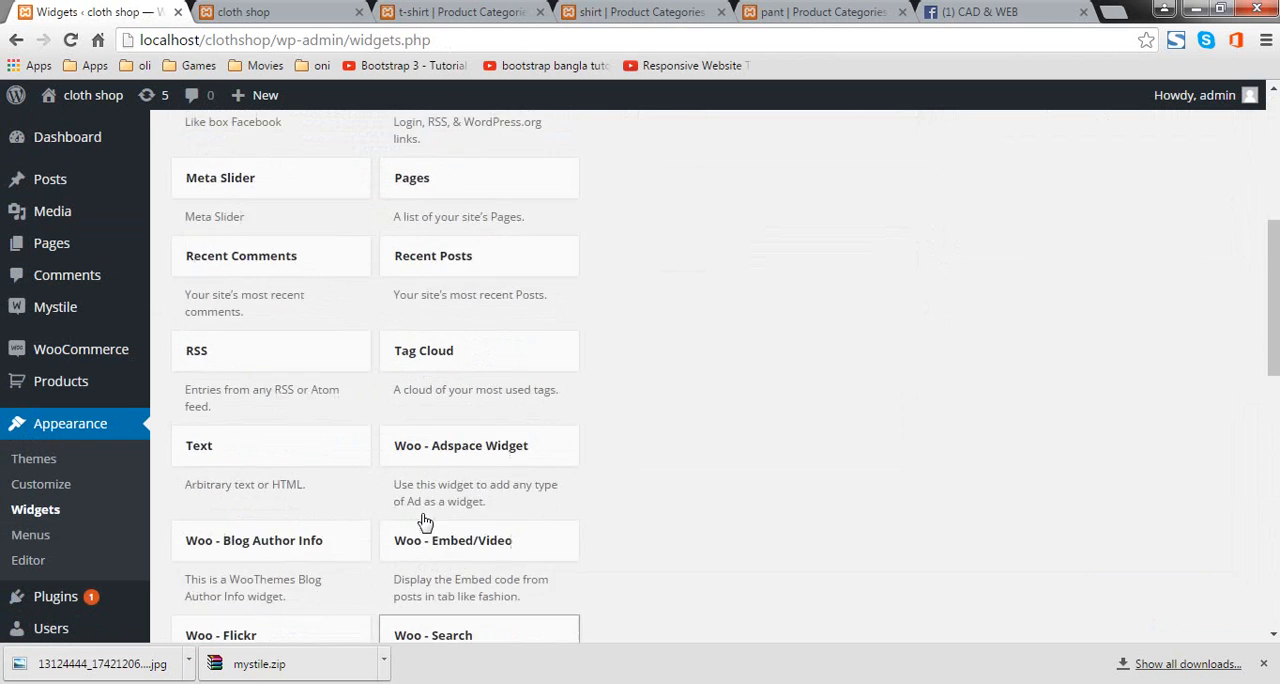
scroll(318, 300, "up", 1)
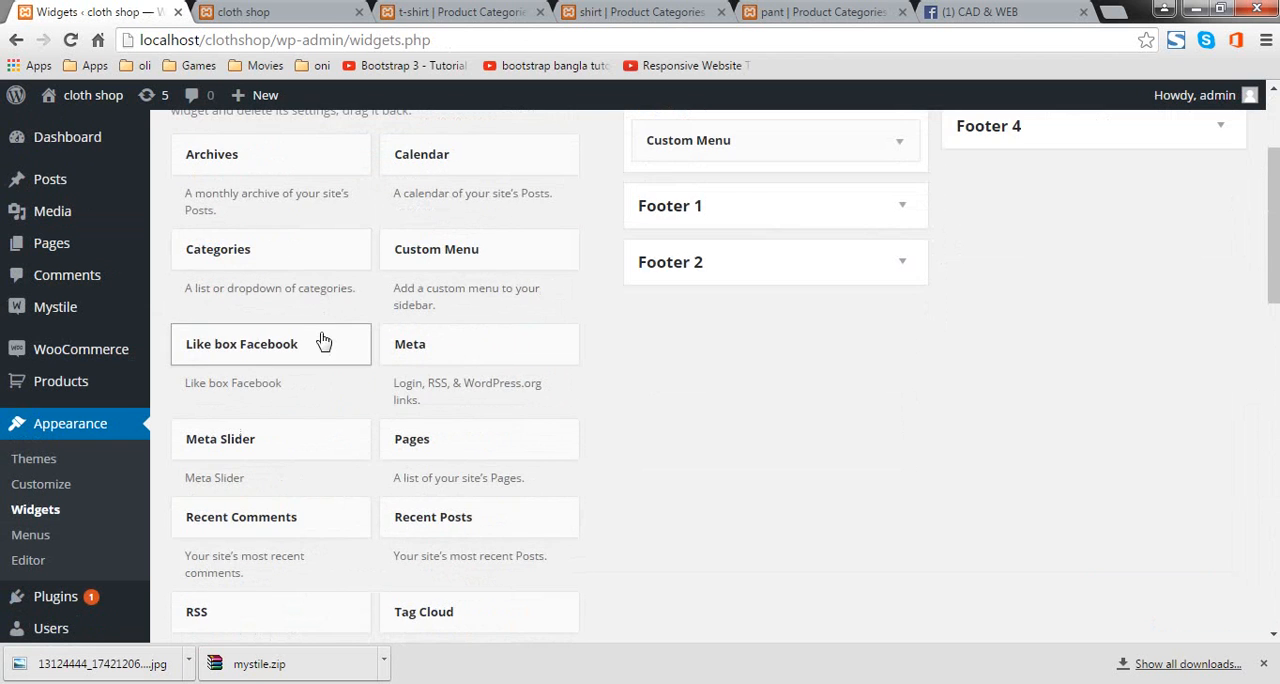
left_click_drag(308, 333, 766, 191)
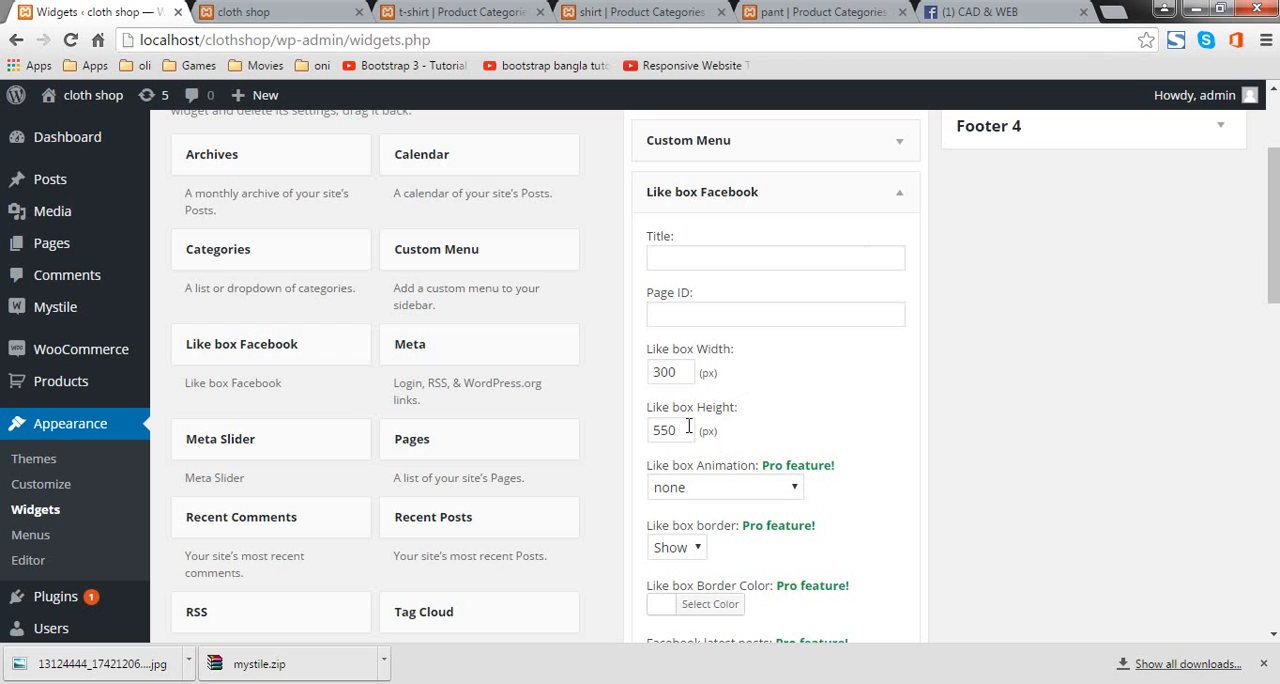
Step: Set the Like box Facebook widget's height to 300 px and save the widget
left_click_drag(688, 426, 647, 433)
type("5")
scroll(770, 404, "down", 4)
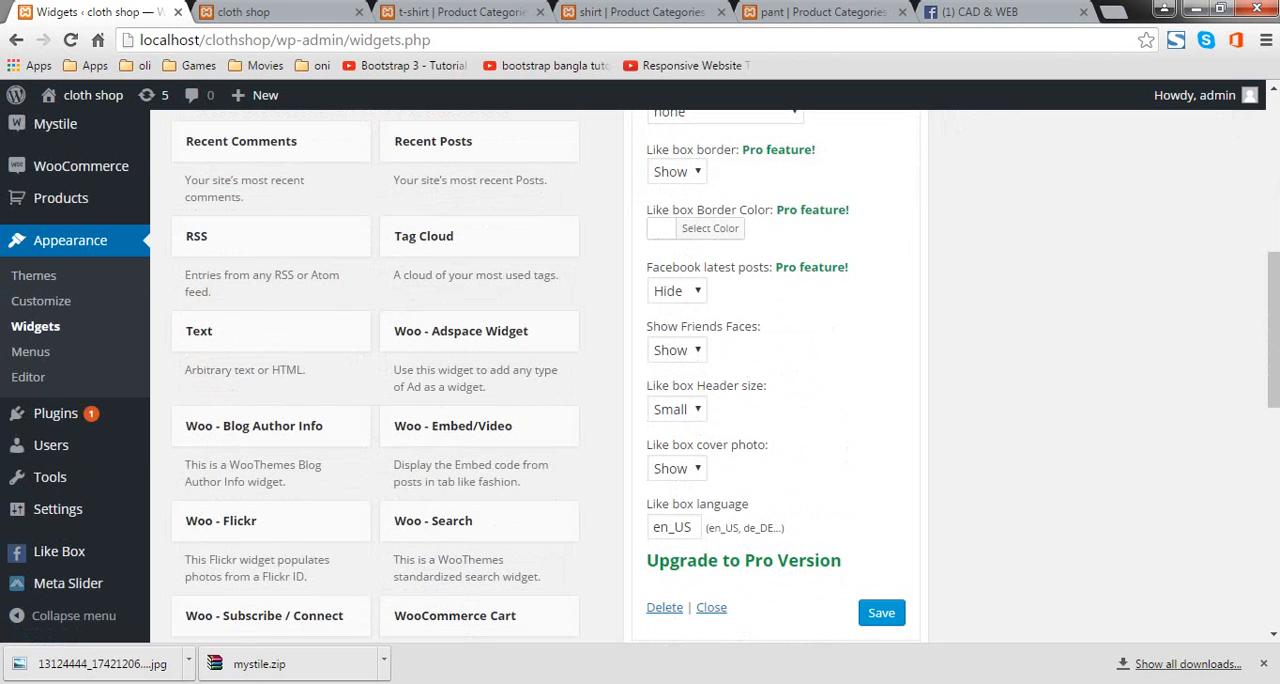
left_click(881, 612)
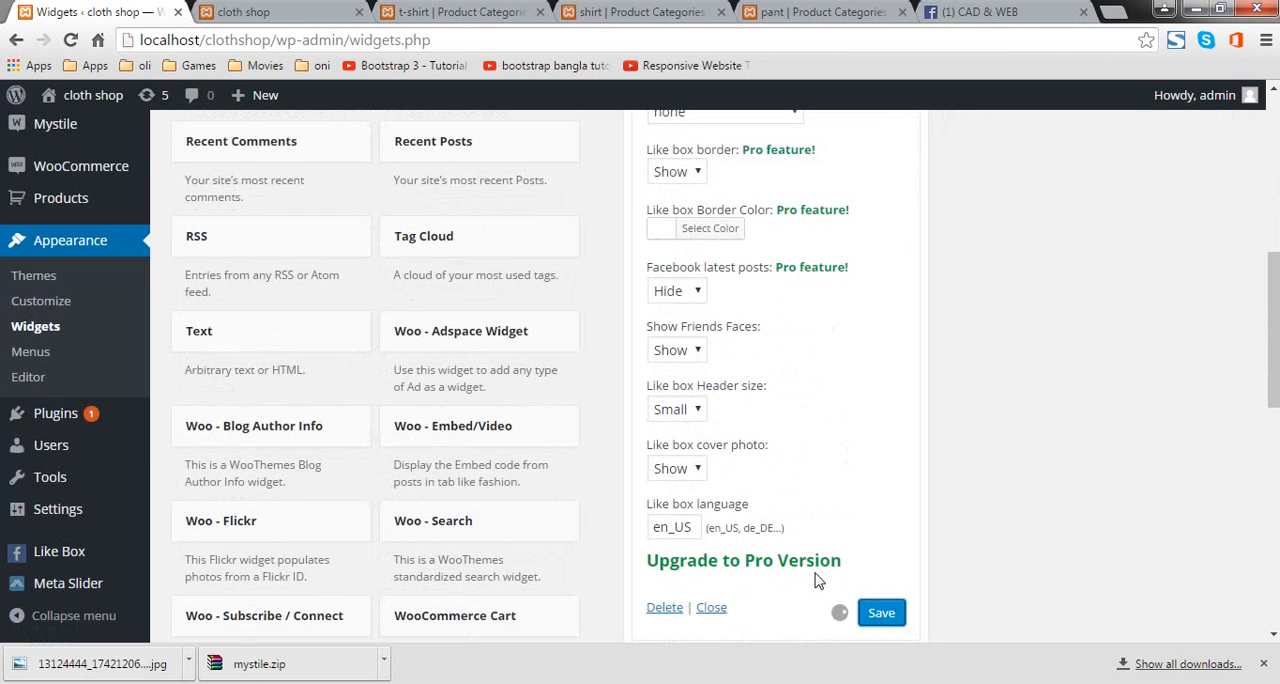
Step: Reload the shop's front page and check the sticky Facebook box and the sidebar widget
left_click(232, 10)
left_click(70, 40)
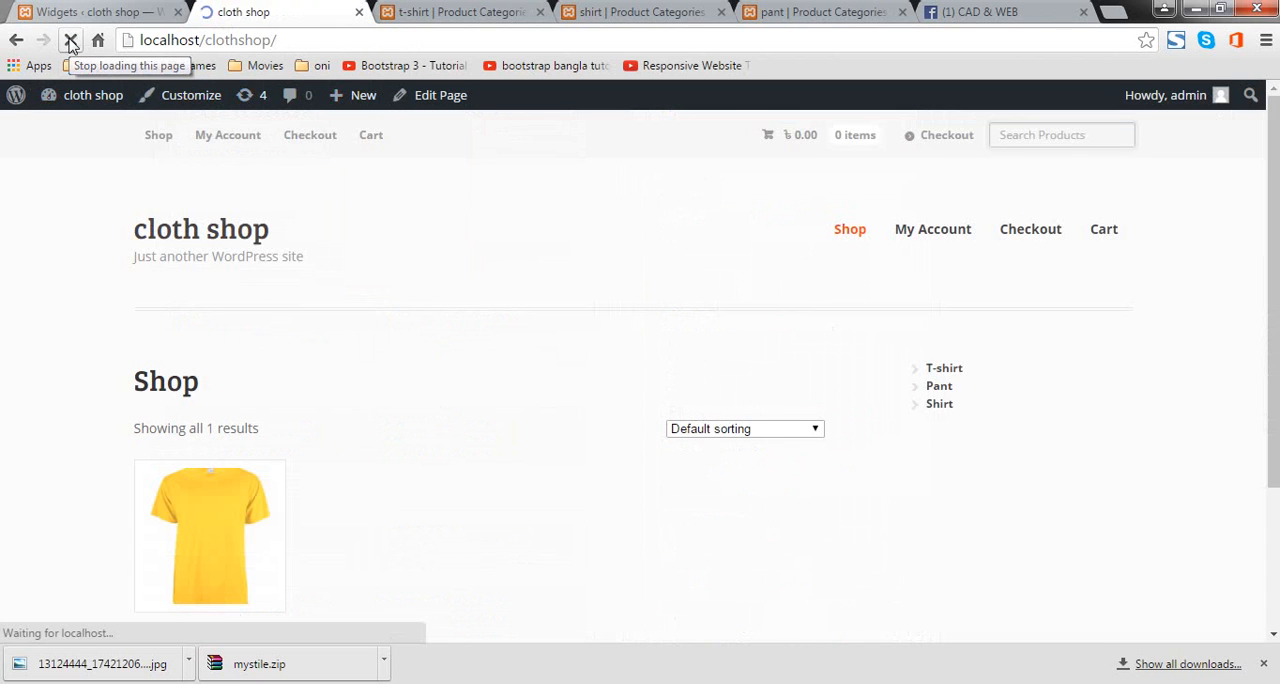
scroll(533, 243, "down", 5)
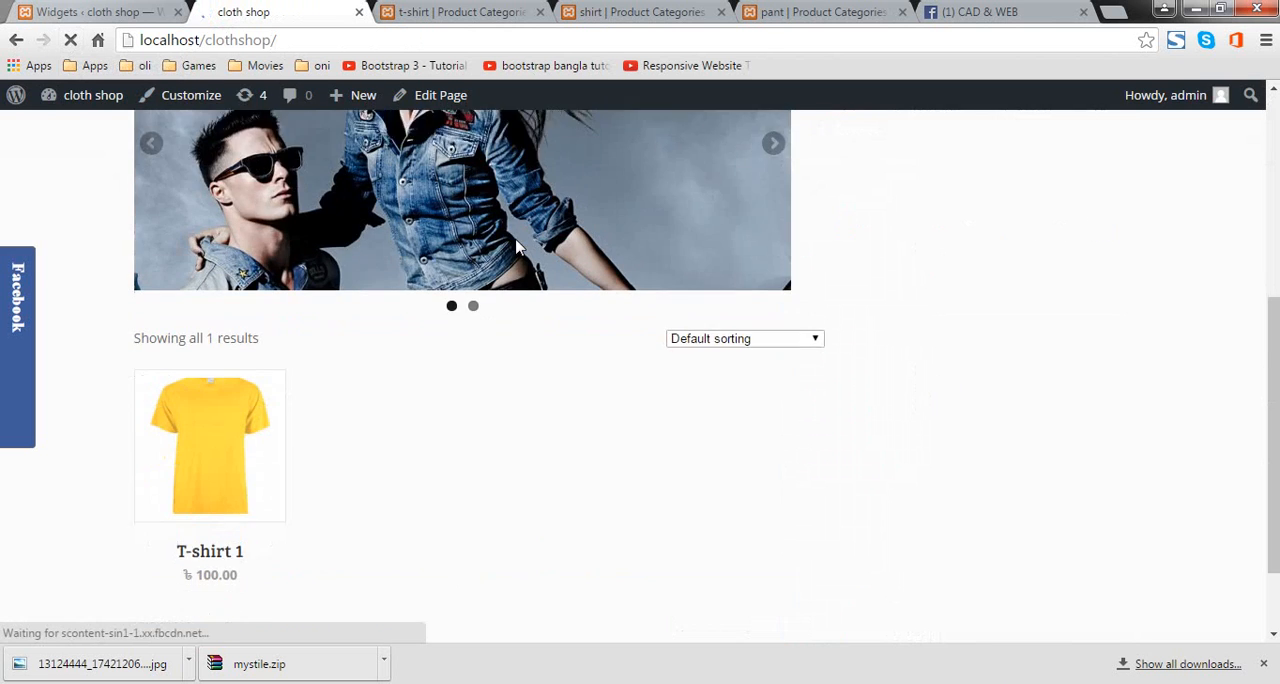
scroll(514, 260, "up", 5)
scroll(514, 269, "up", 1)
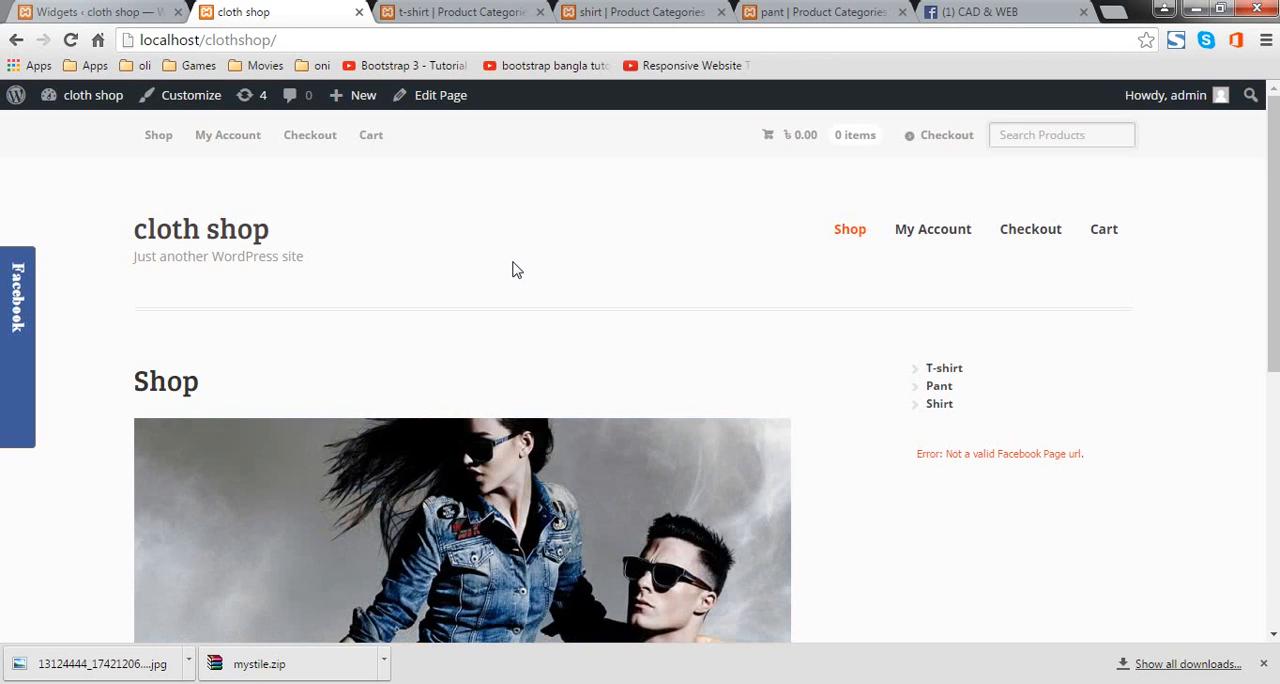
Step: Paste the copied CAD & WEB Facebook page address into the Page ID of the sidebar's Like box Facebook widget
left_click(114, 17)
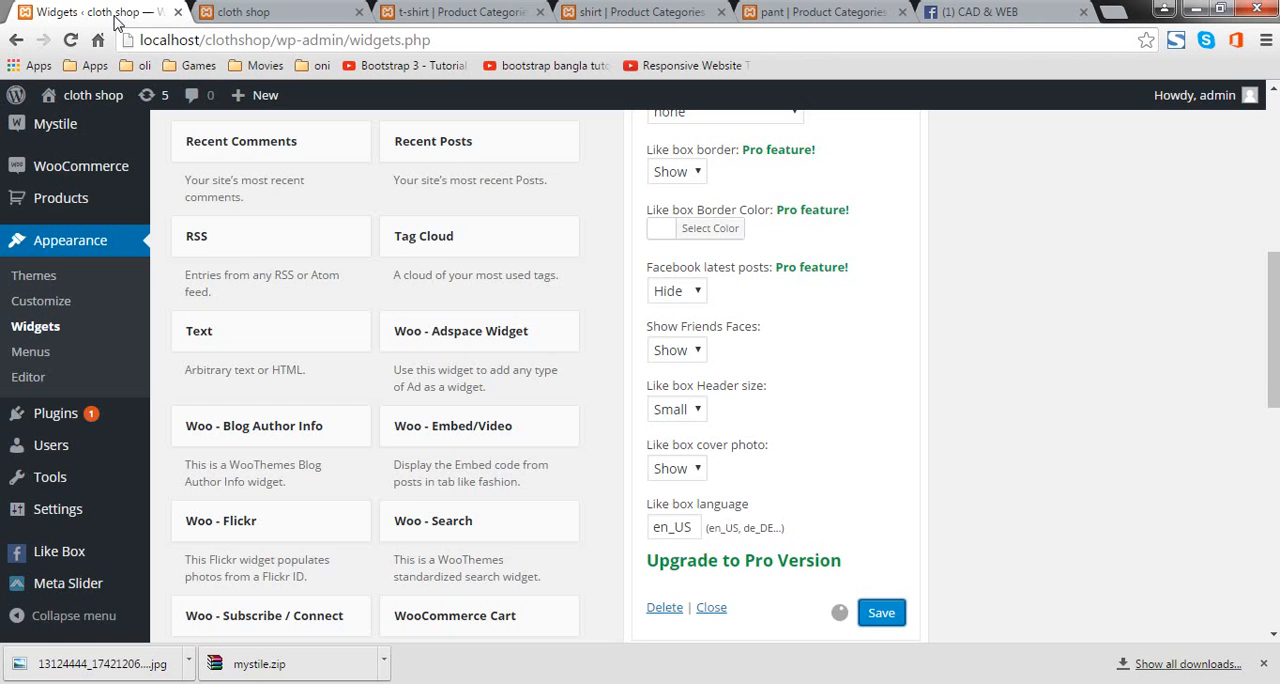
scroll(795, 498, "up", 5)
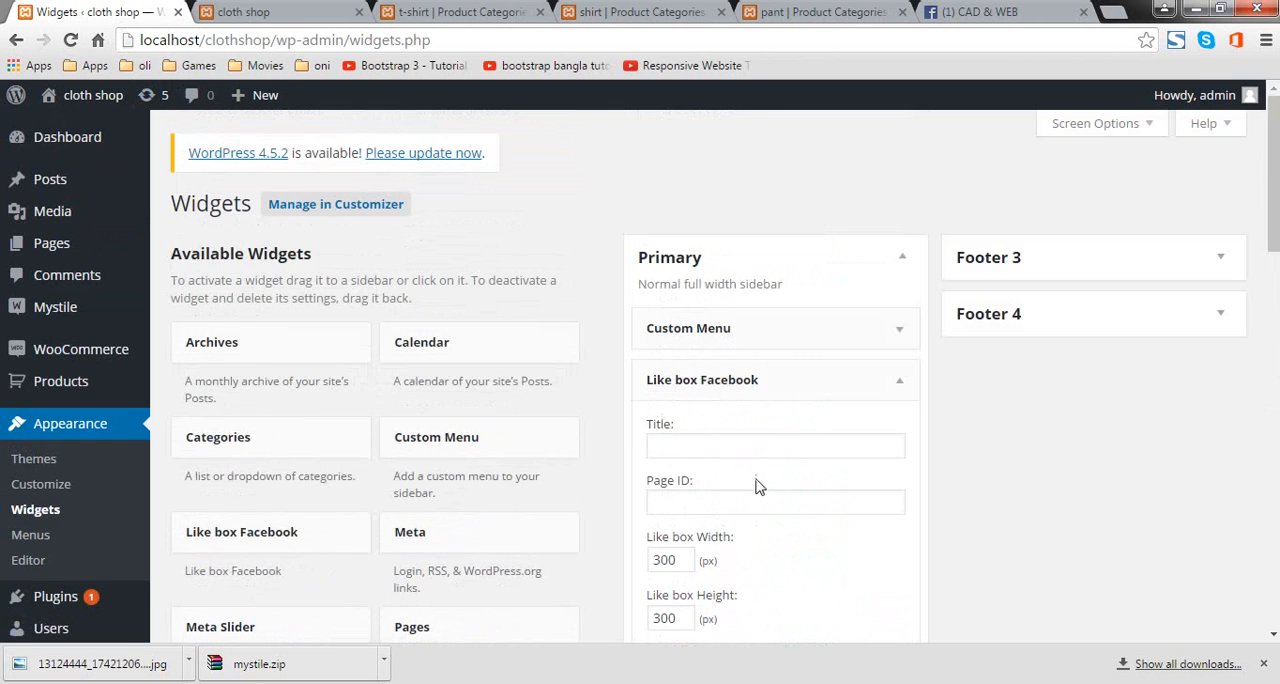
right_click(745, 503)
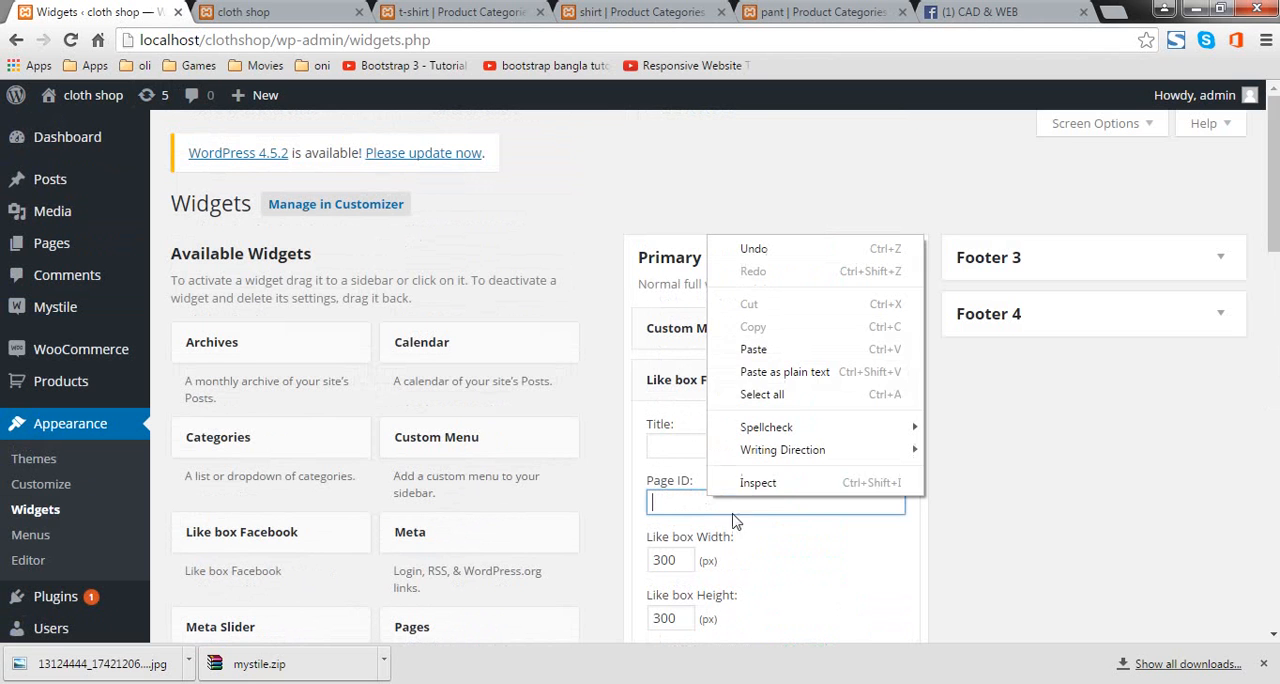
left_click(803, 345)
scroll(880, 524, "down", 4)
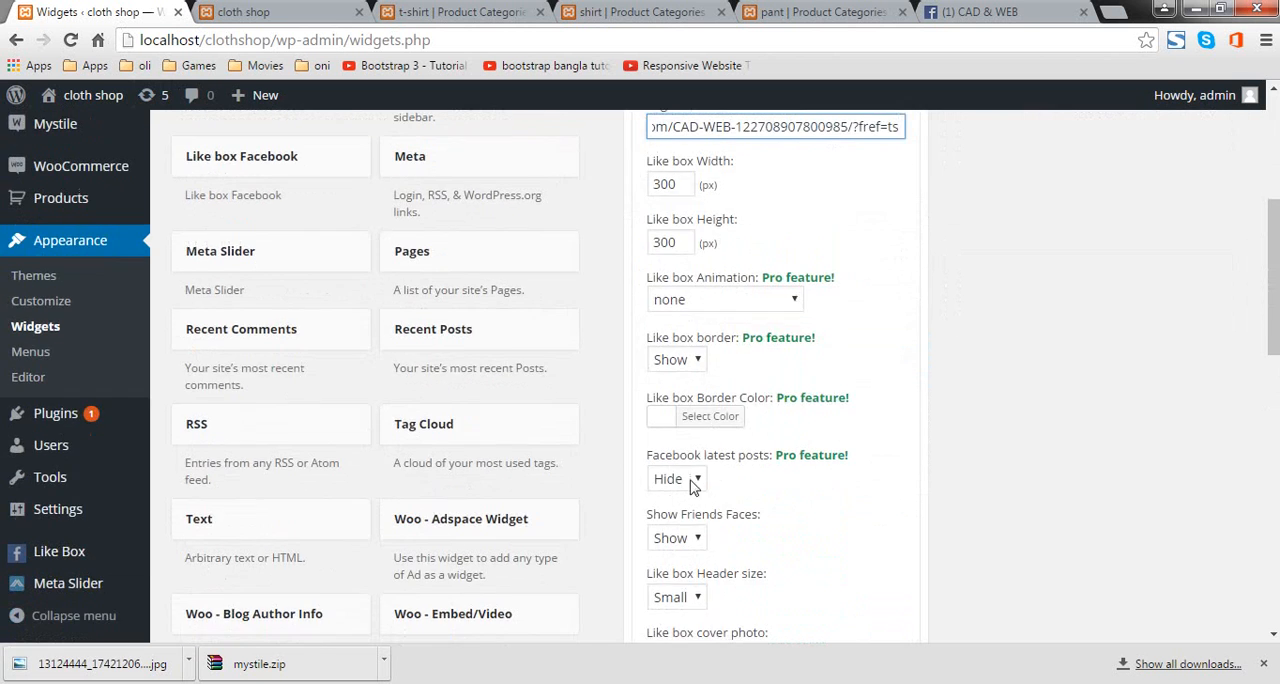
scroll(693, 483, "up", 3)
Step: Title the Like box Facebook widget "Cad & Web" and save it
left_click(735, 348)
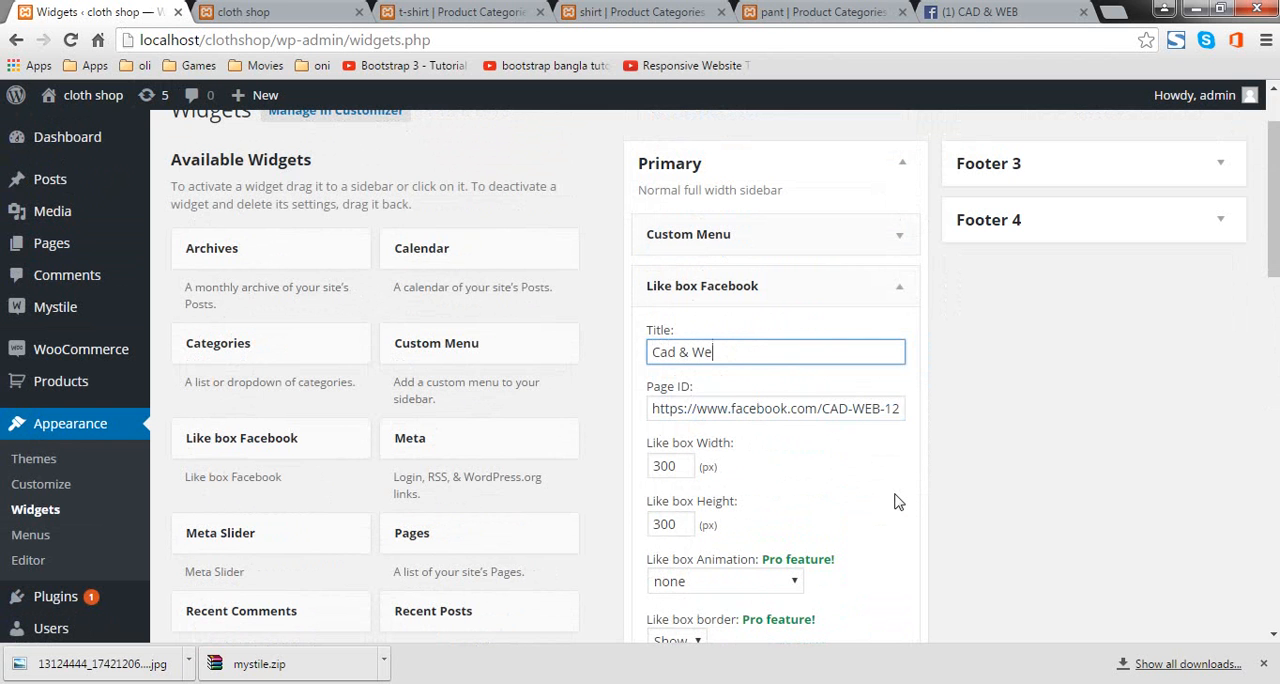
scroll(895, 505, "down", 8)
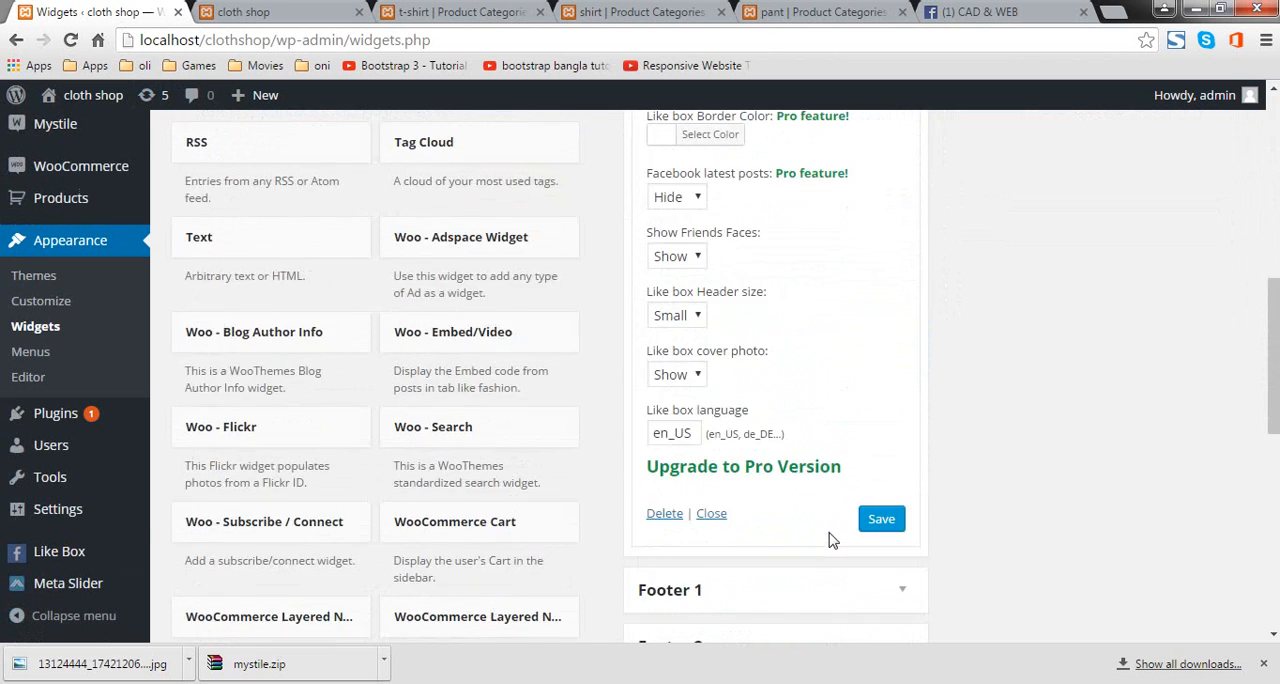
left_click(882, 332)
Step: Reload the shop's front page and examine the Facebook like box in the sidebar
left_click(197, 10)
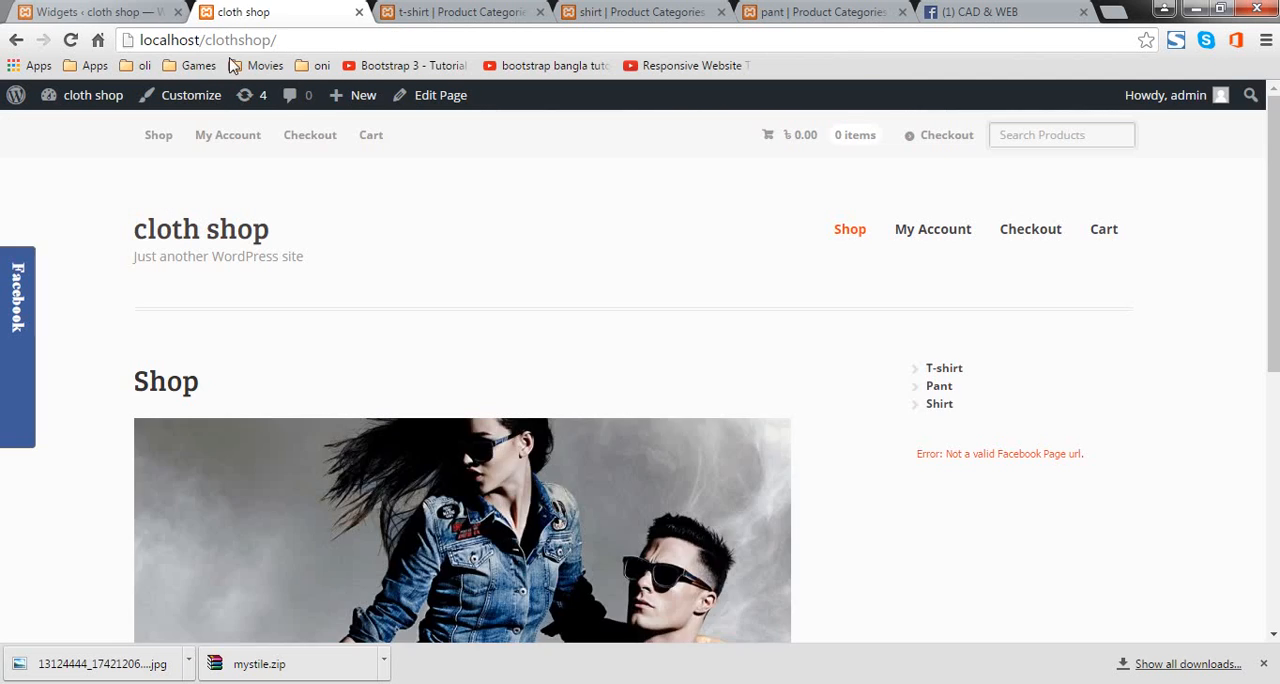
left_click(71, 41)
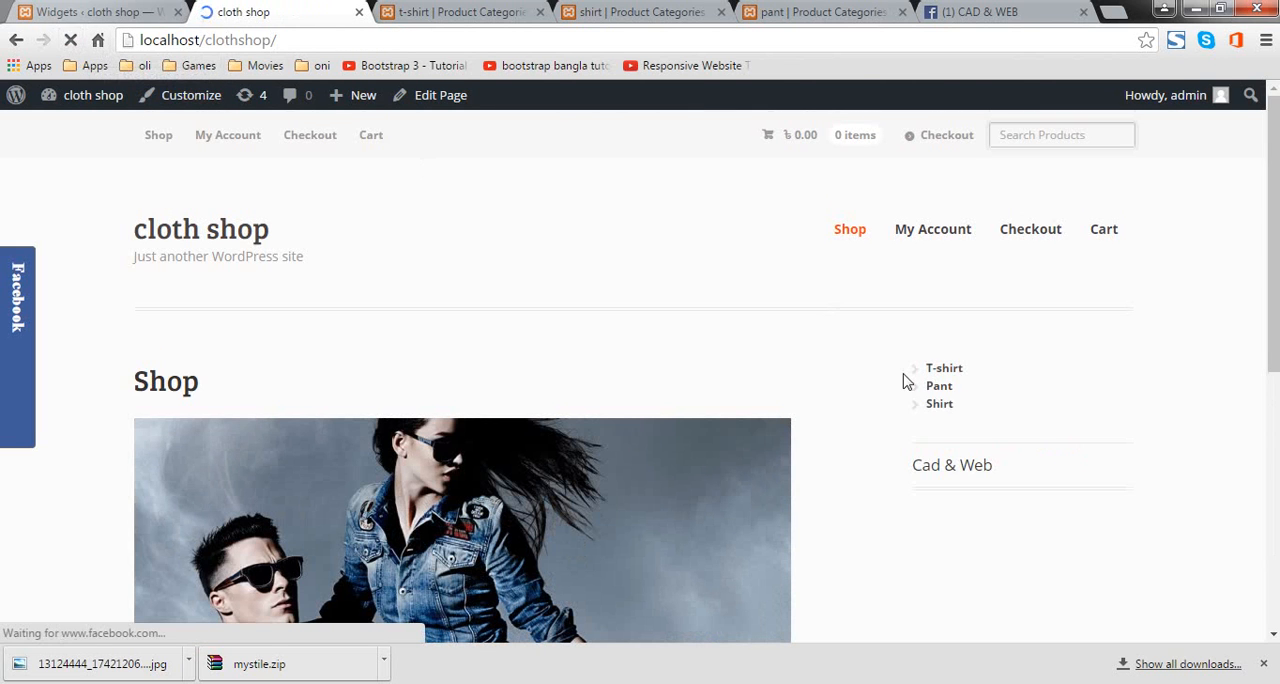
scroll(906, 378, "down", 2)
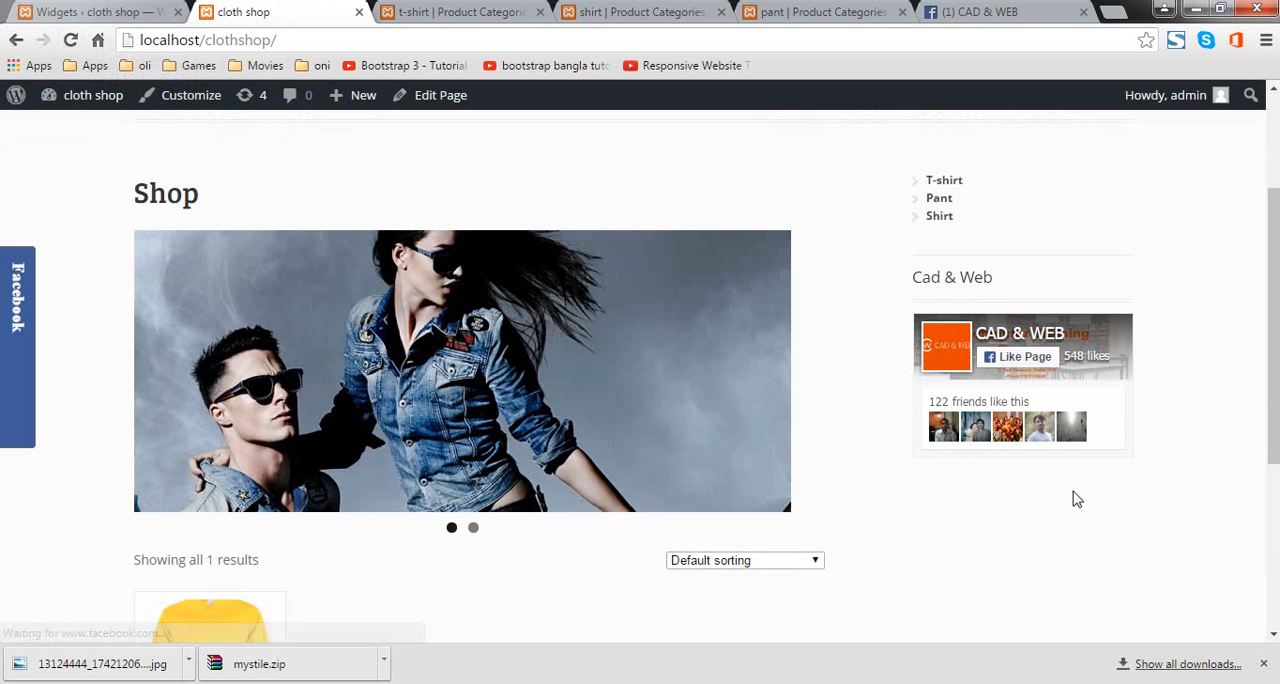
scroll(672, 462, "up", 2)
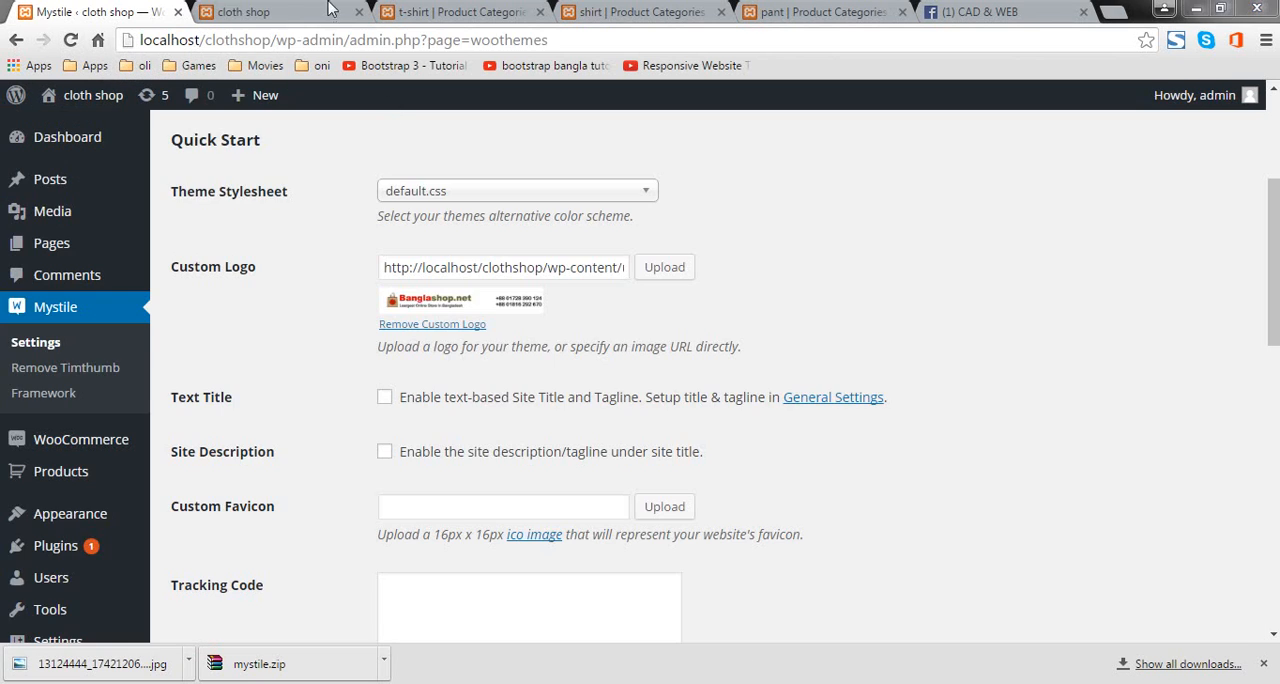
Step: Enable the text-based site title and the site description in the Mystile Quick Start settings and save the changes
left_click(392, 401)
left_click(390, 454)
scroll(400, 452, "down", 10)
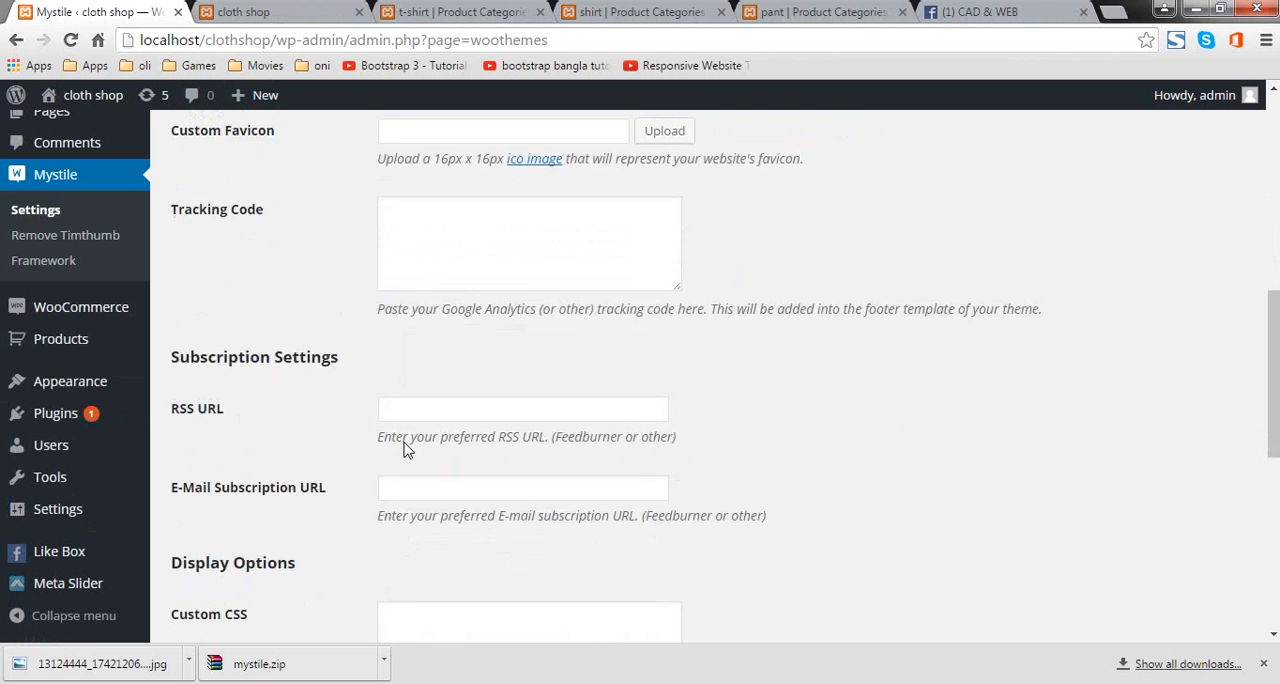
left_click(220, 545)
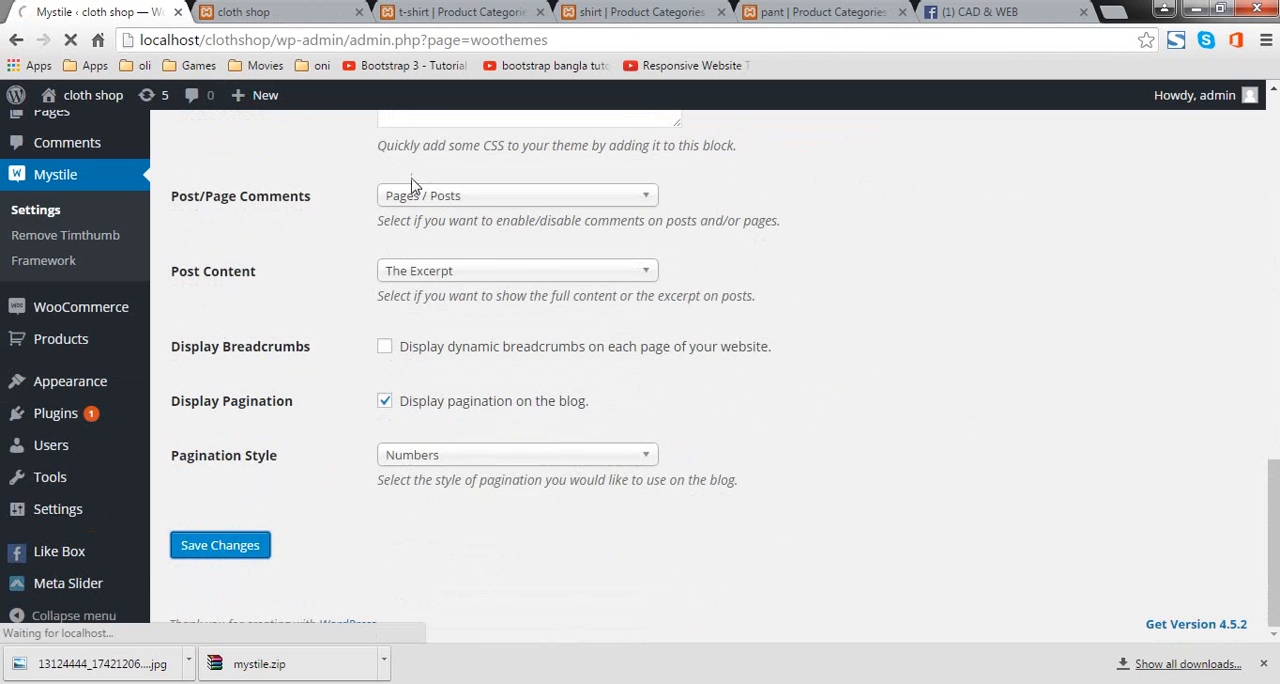
Step: Reload the shop's front page and compare its header with the Mystile title and logo settings
left_click(270, 12)
left_click(72, 40)
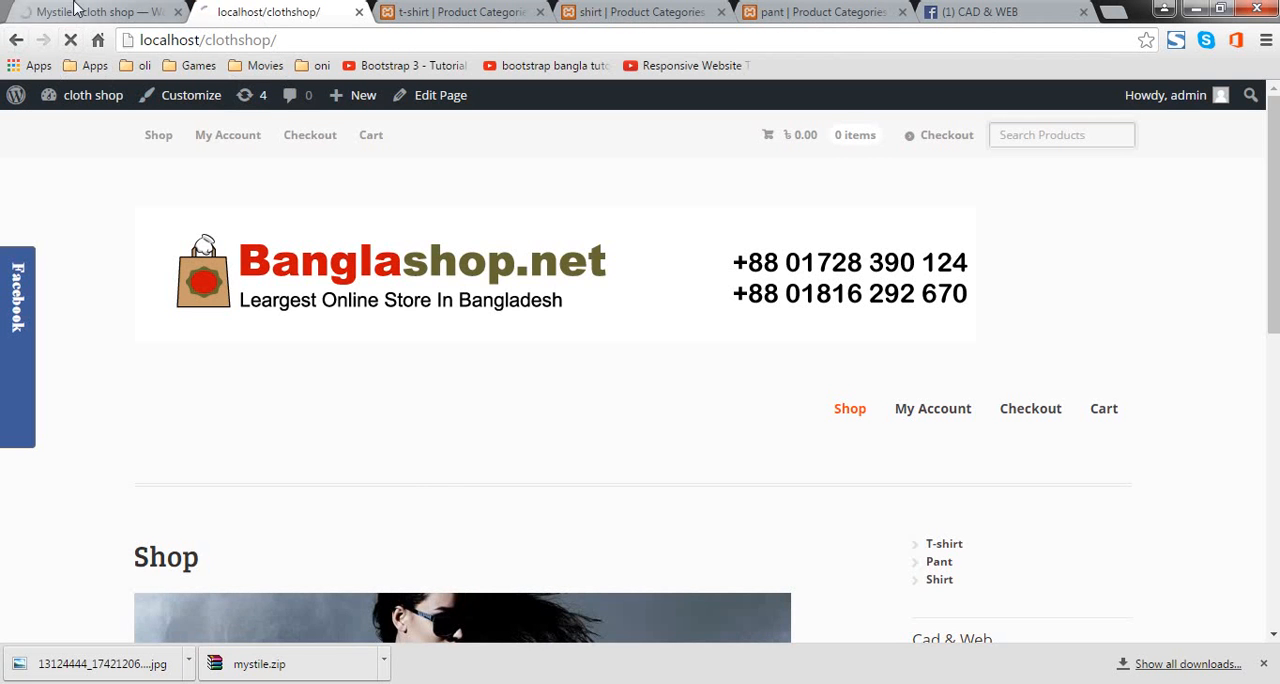
left_click(80, 11)
left_click(236, 10)
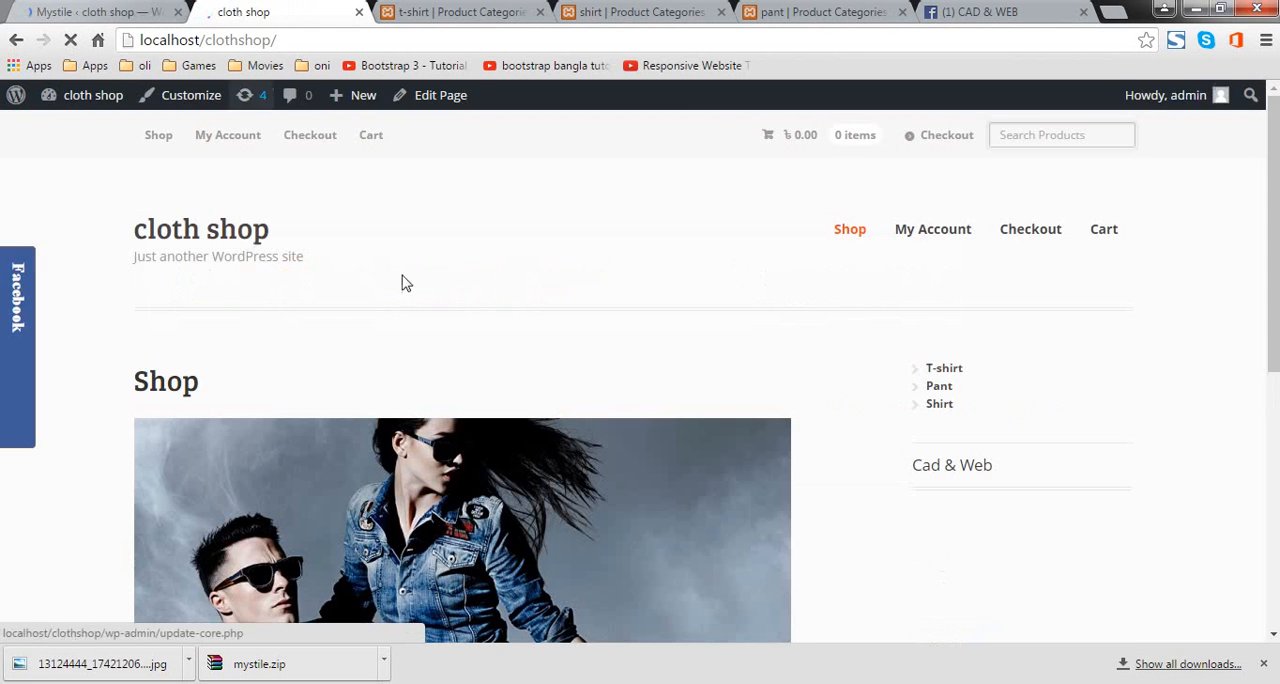
left_click(80, 11)
scroll(345, 352, "down", 5)
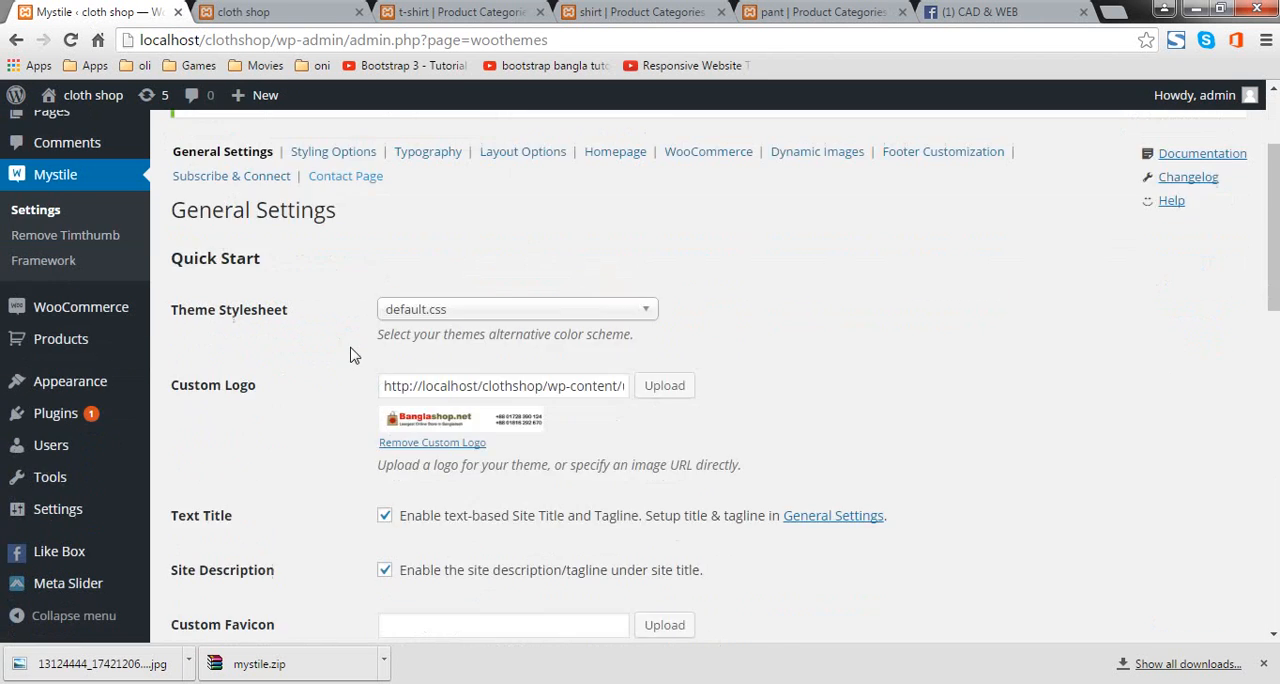
left_click(262, 12)
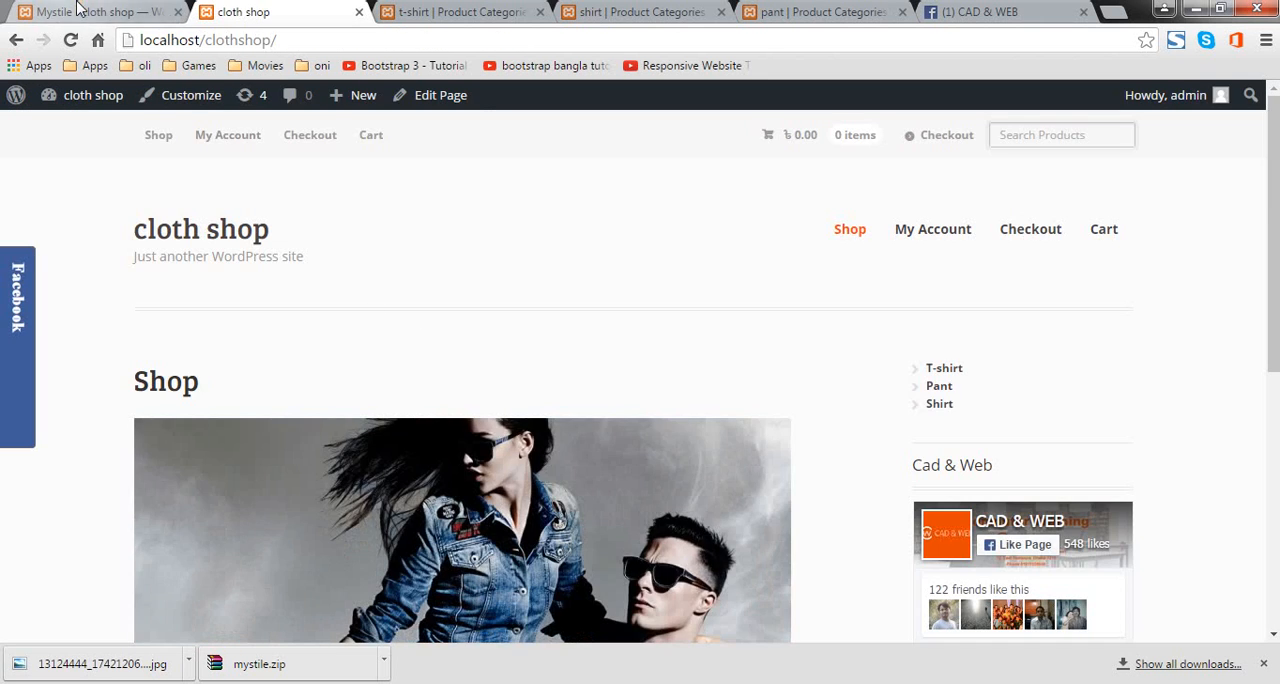
Step: Disable the text-based site title and the site description in the Mystile Quick Start settings and save the changes
key("ctrl+Page_Up")
left_click(385, 303)
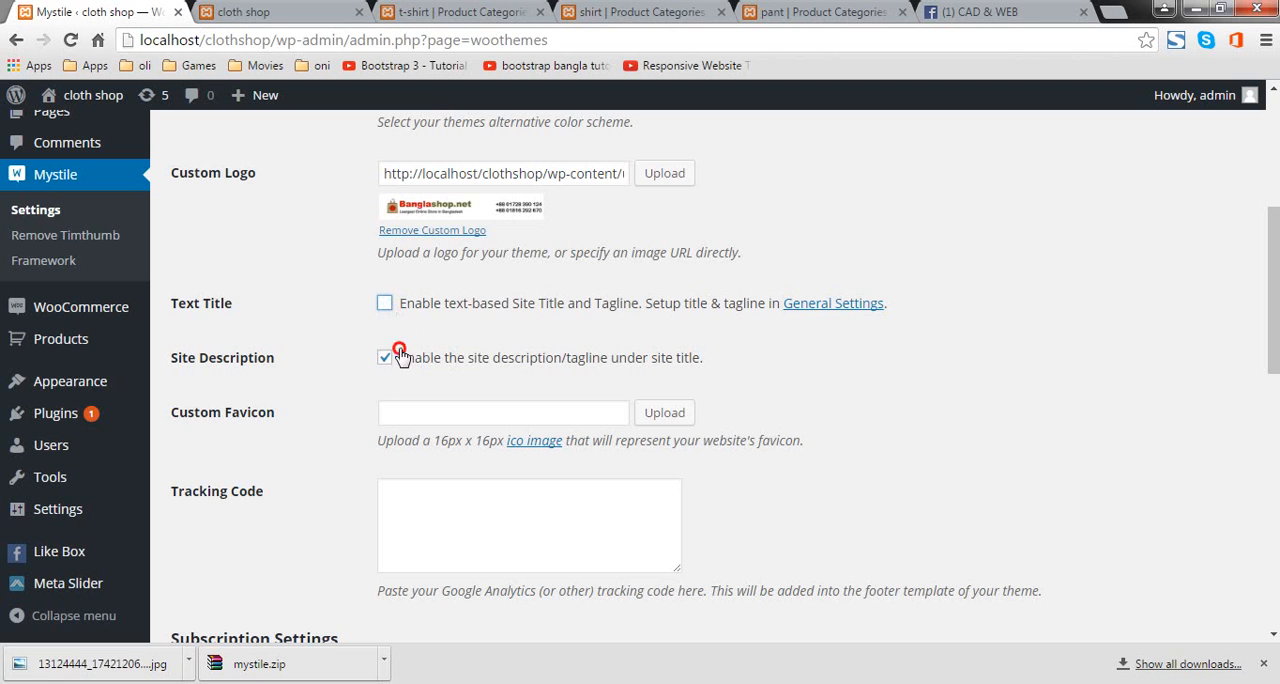
left_click(385, 357)
scroll(545, 455, "down", 2)
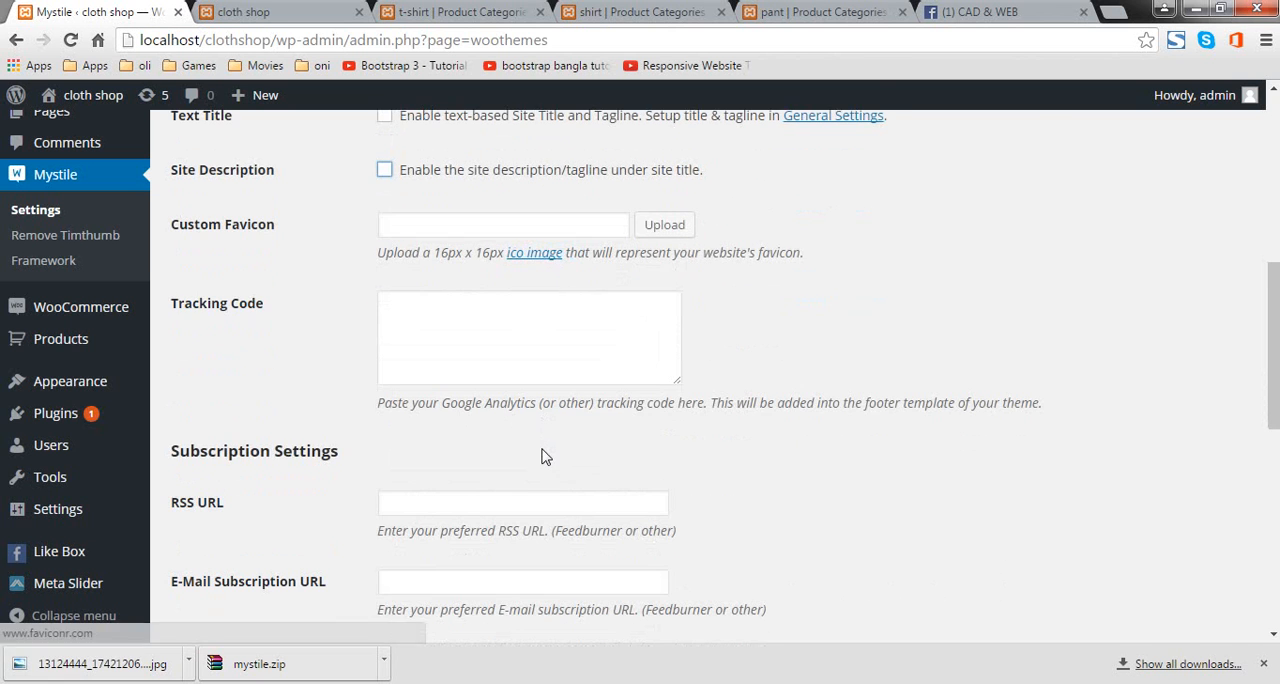
scroll(531, 425, "up", 3)
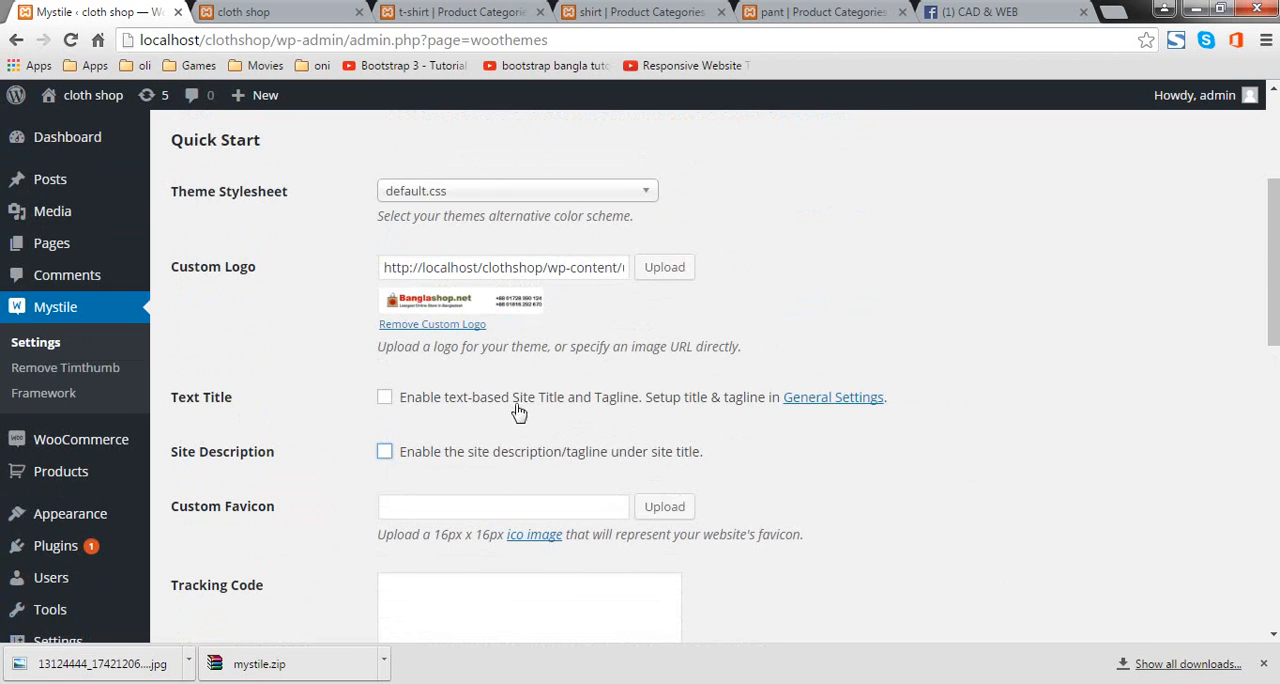
scroll(266, 494, "down", 7)
scroll(300, 460, "down", 3)
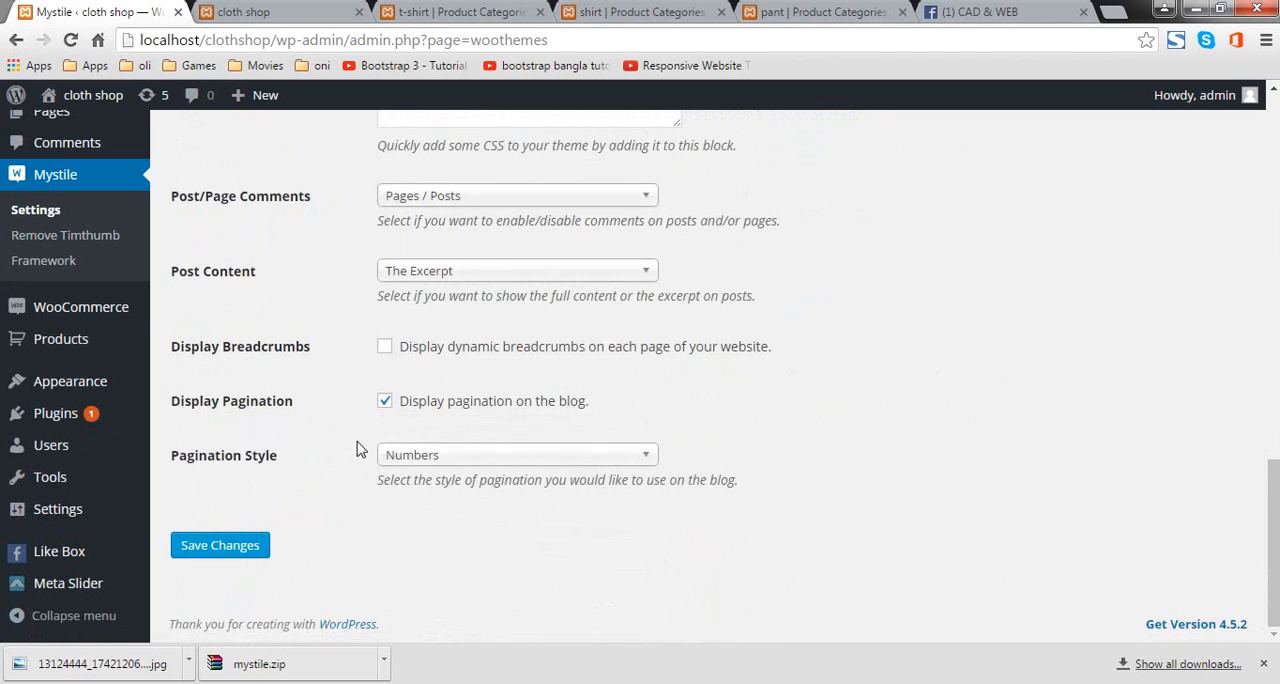
scroll(397, 400, "up", 9)
scroll(390, 420, "down", 3)
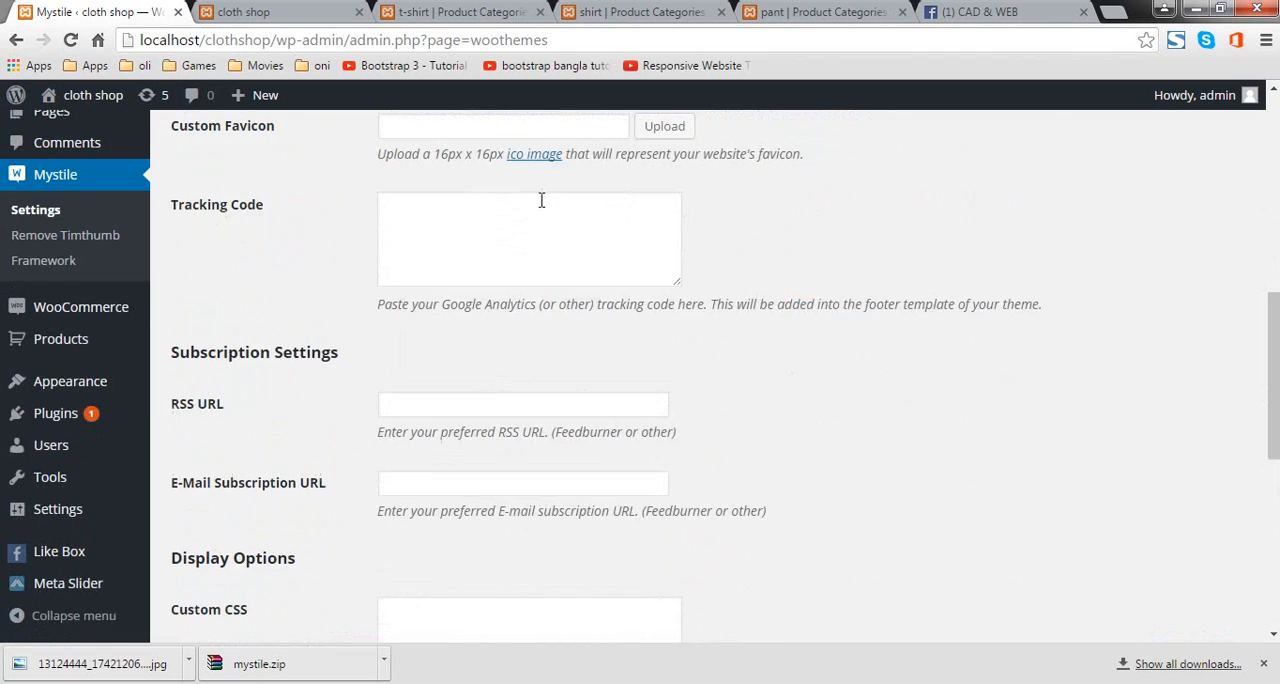
scroll(390, 400, "up", 3)
scroll(389, 354, "down", 3)
scroll(389, 354, "down", 5)
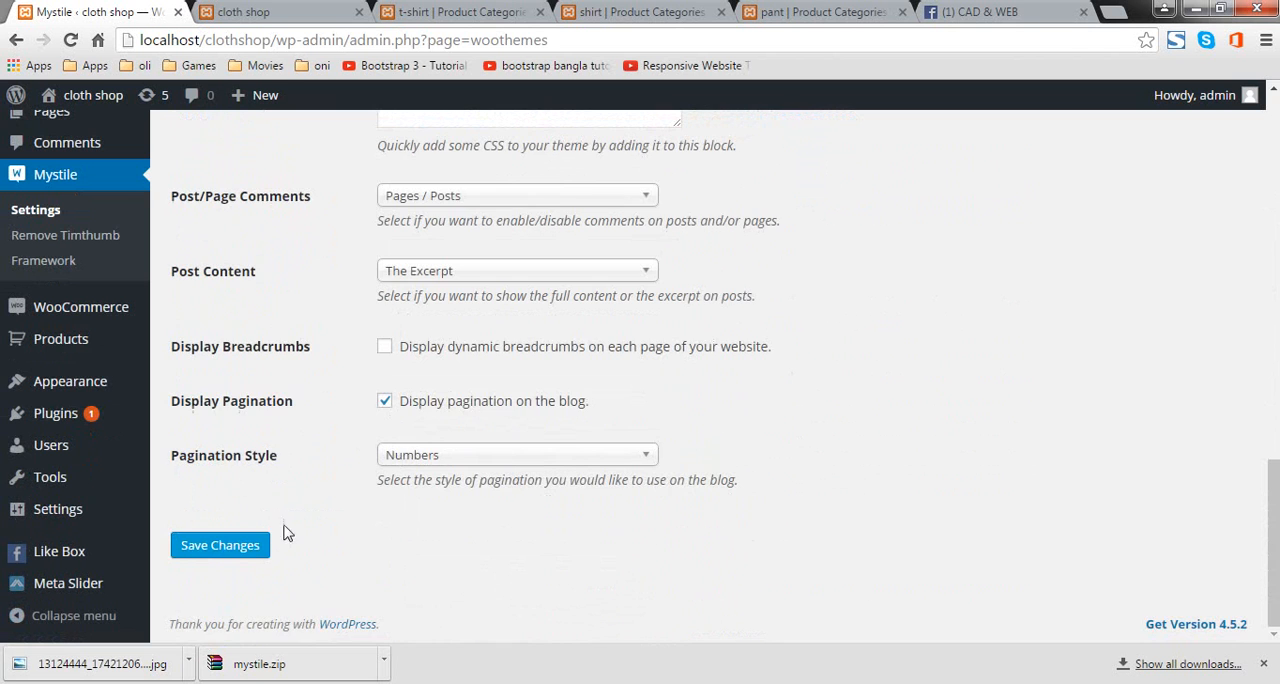
left_click(243, 548)
Step: Reload the shop's front page and examine its header logo, slideshow, product listing and sidebar
left_click(287, 10)
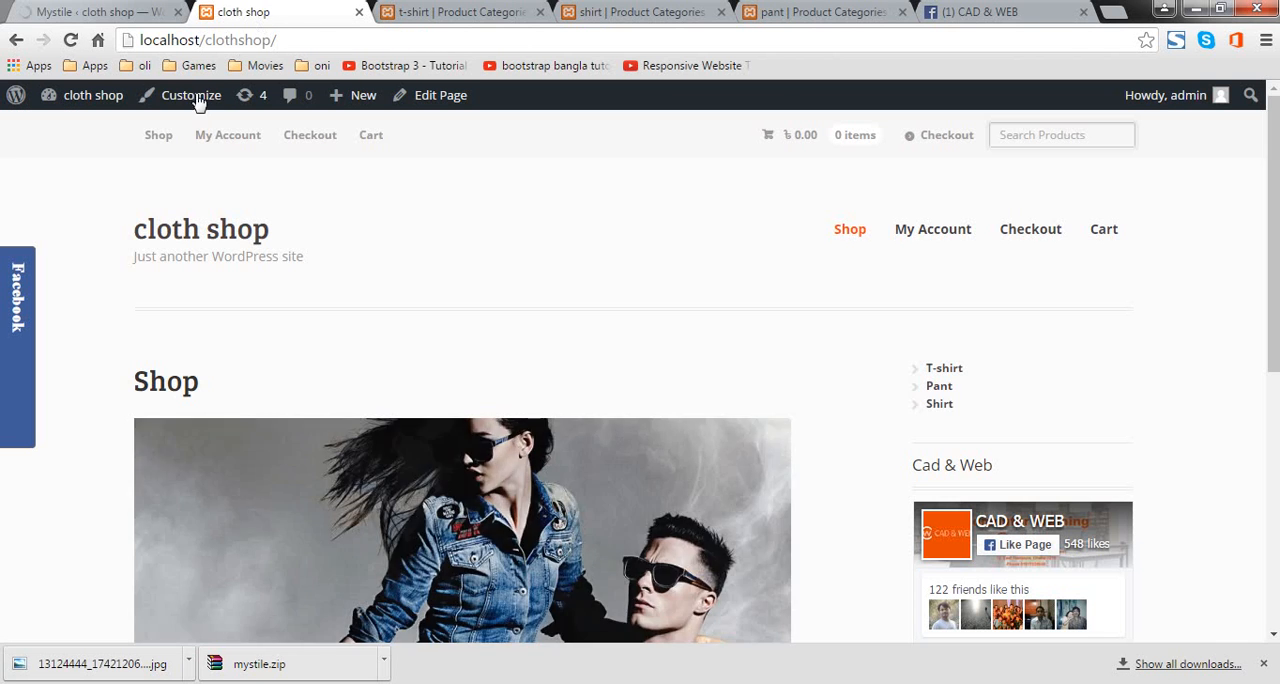
left_click(71, 40)
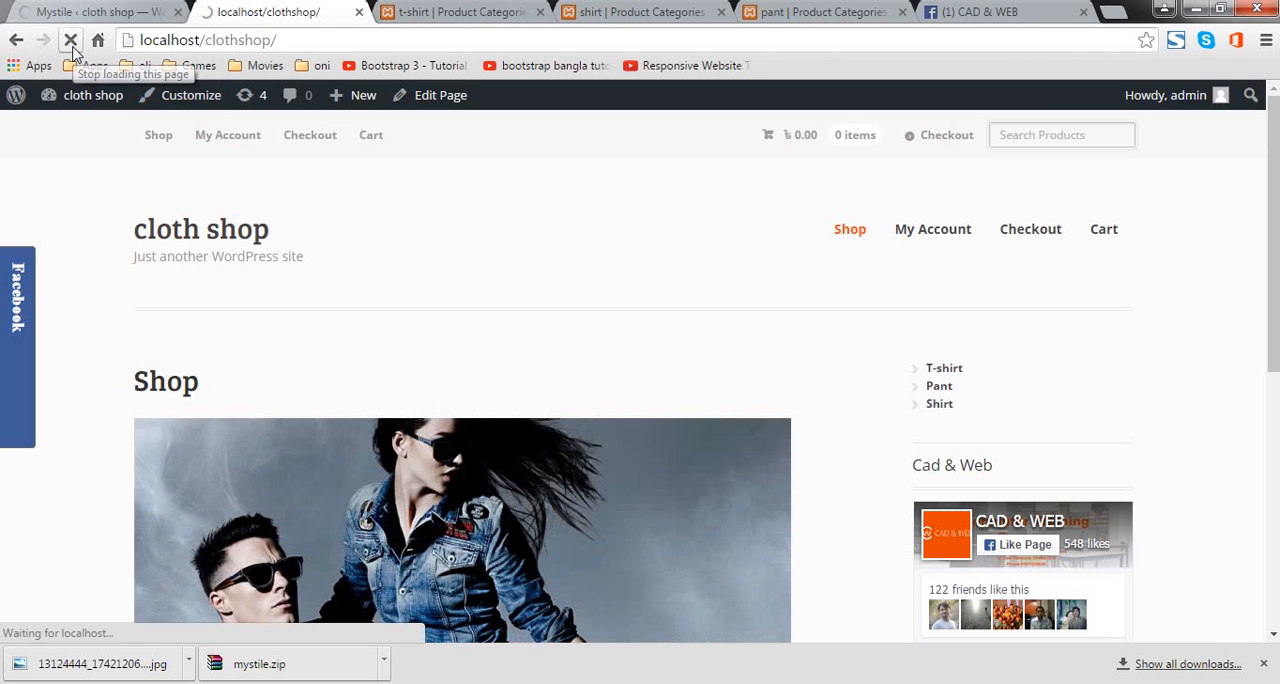
left_click(95, 11)
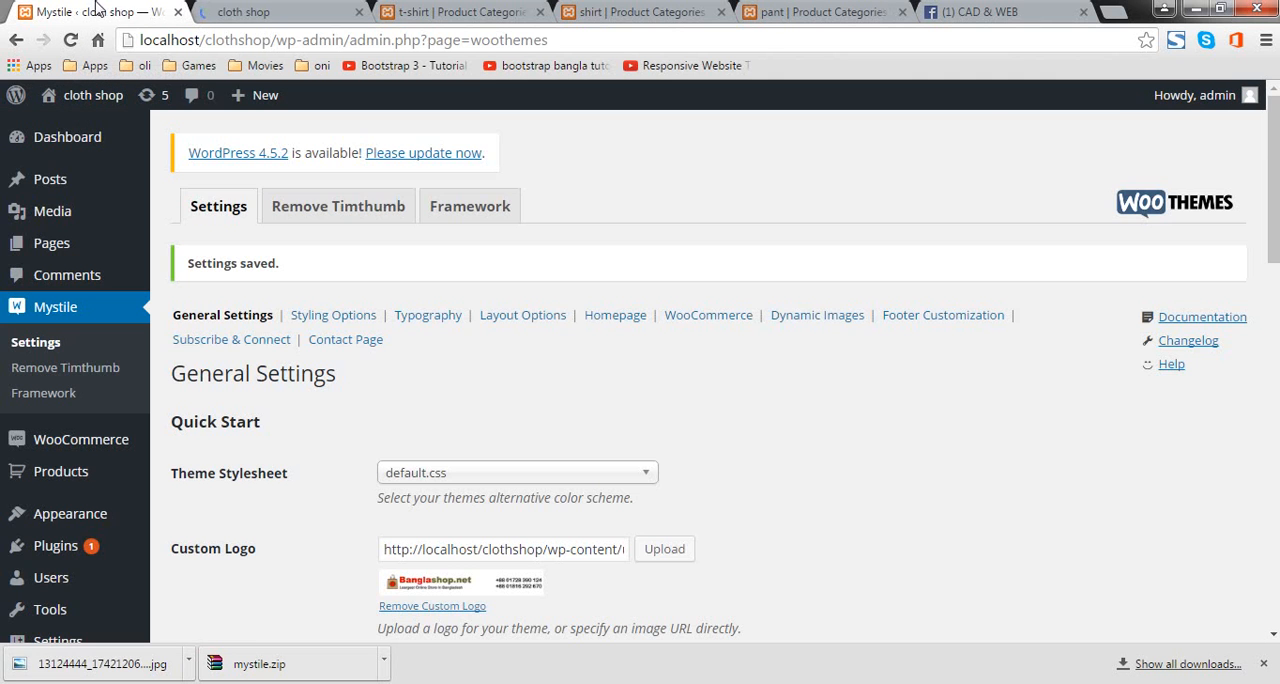
scroll(337, 263, "down", 10)
left_click(293, 8)
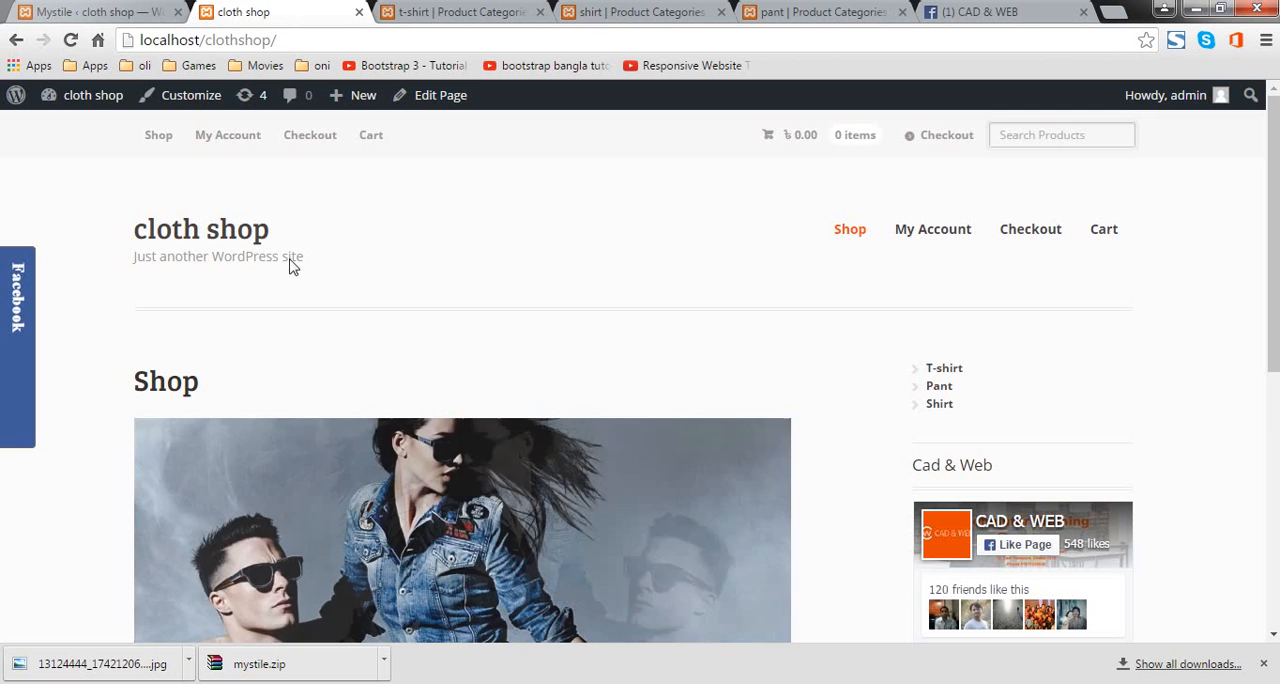
left_click(71, 40)
left_click(71, 40)
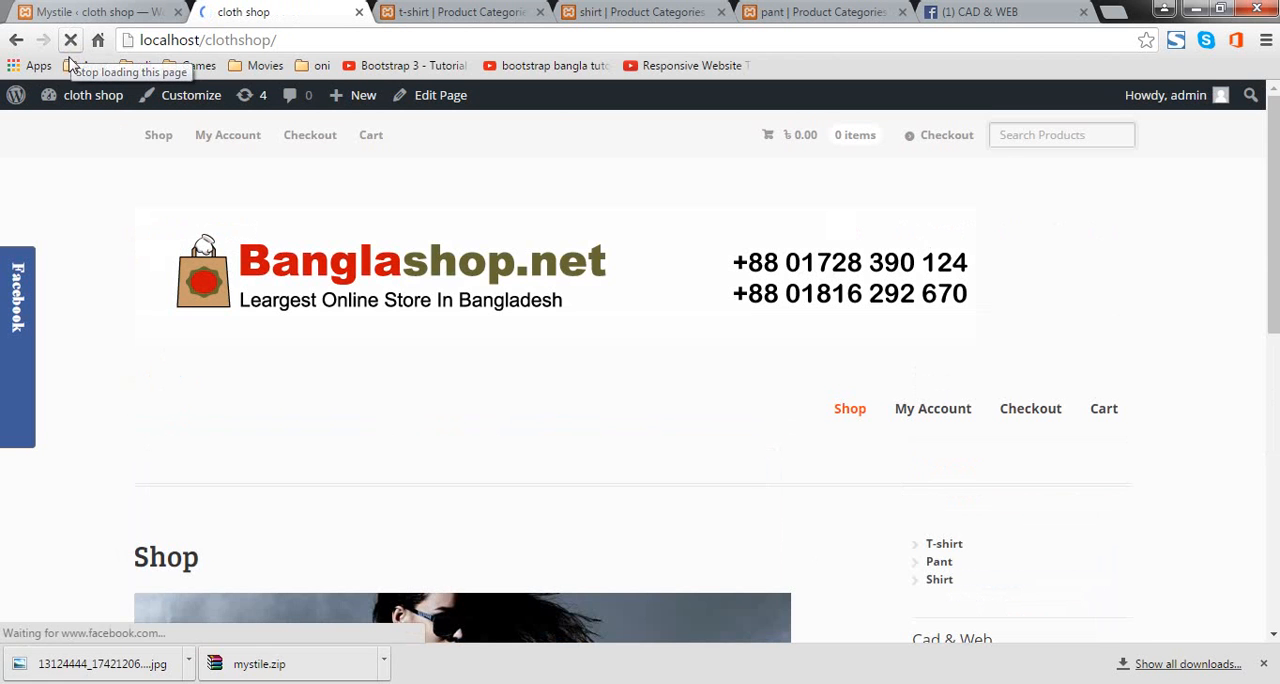
scroll(583, 354, "down", 4)
scroll(720, 355, "down", 3)
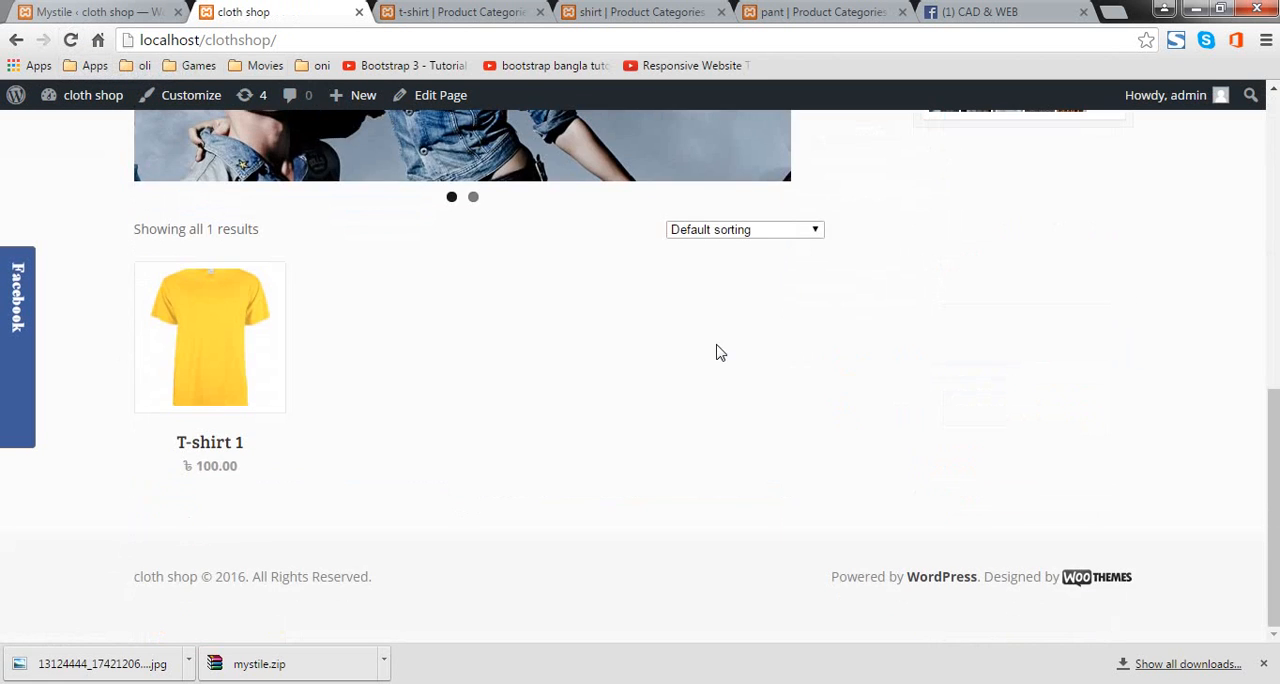
scroll(707, 416, "up", 4)
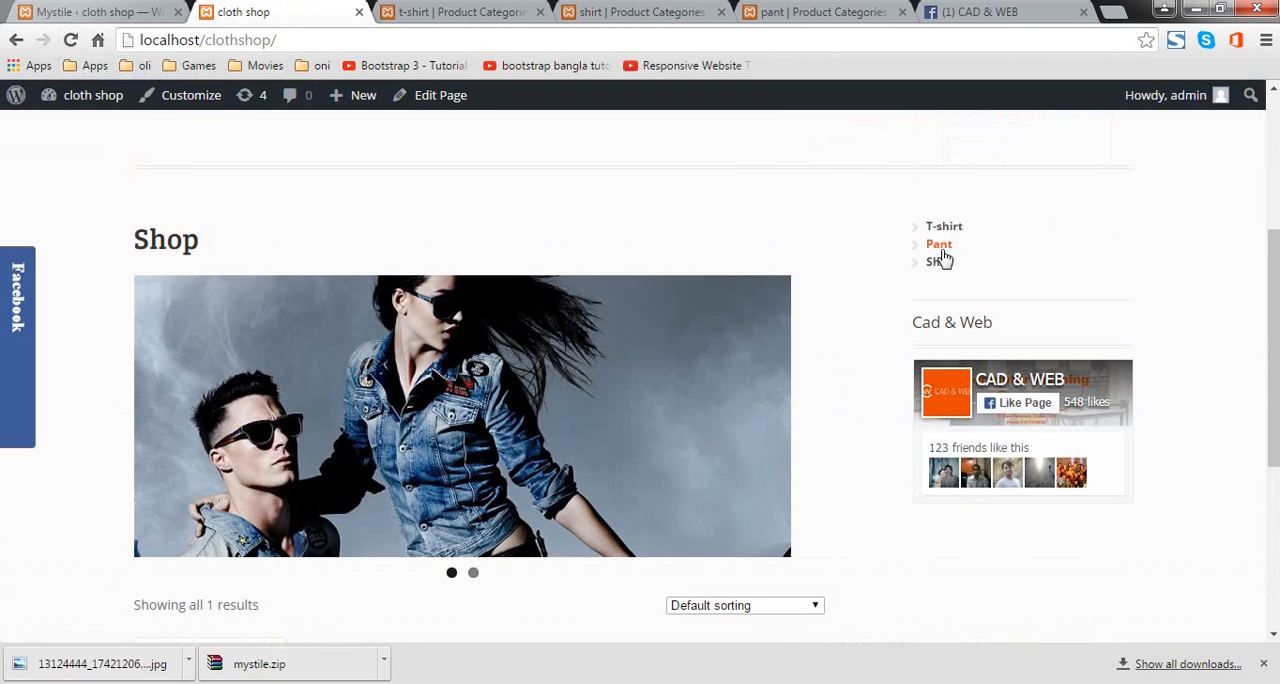
scroll(545, 345, "up", 3)
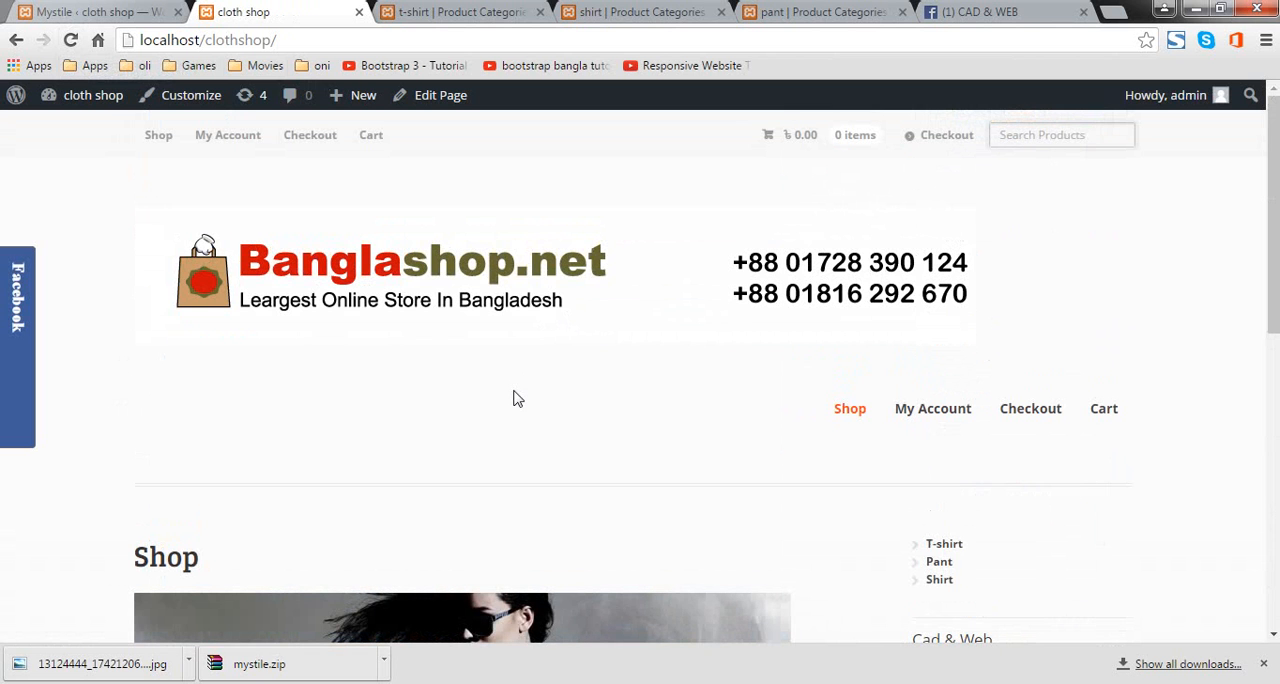
Step: Open the T-shirt 1 product page from the shop listing and add one T-shirt 1 to the cart
scroll(513, 398, "down", 7)
left_click(256, 354)
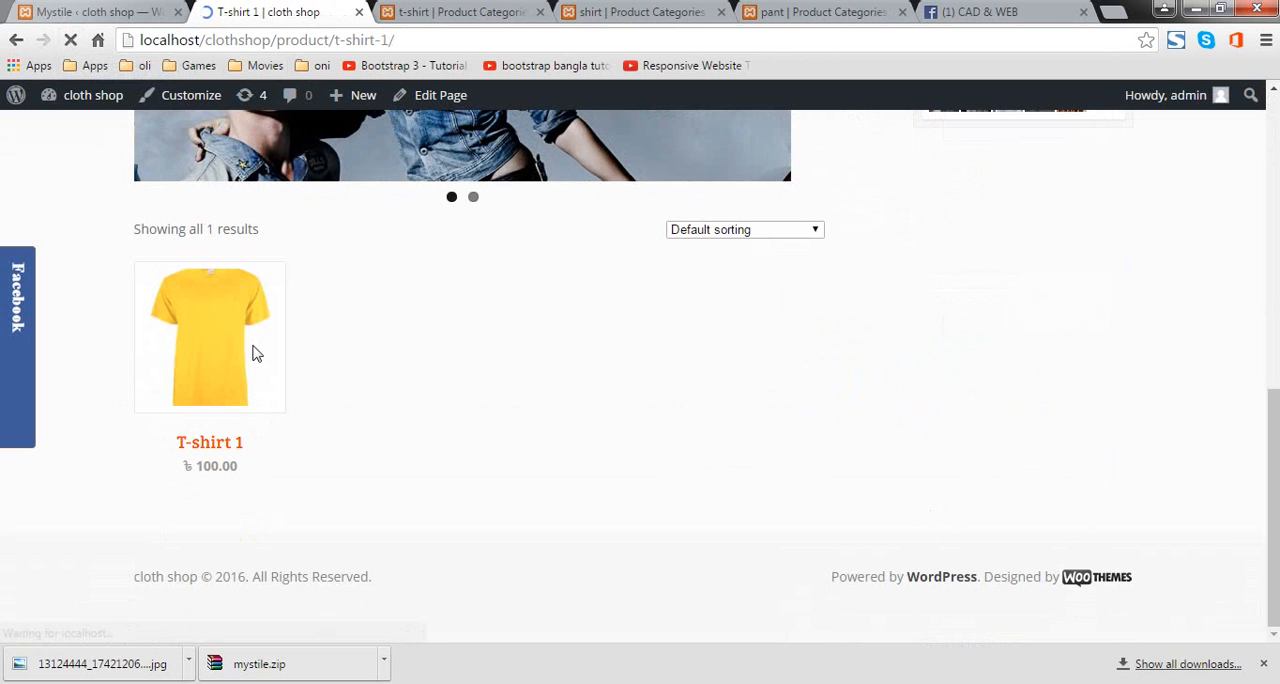
scroll(540, 445, "down", 4)
scroll(526, 440, "down", 4)
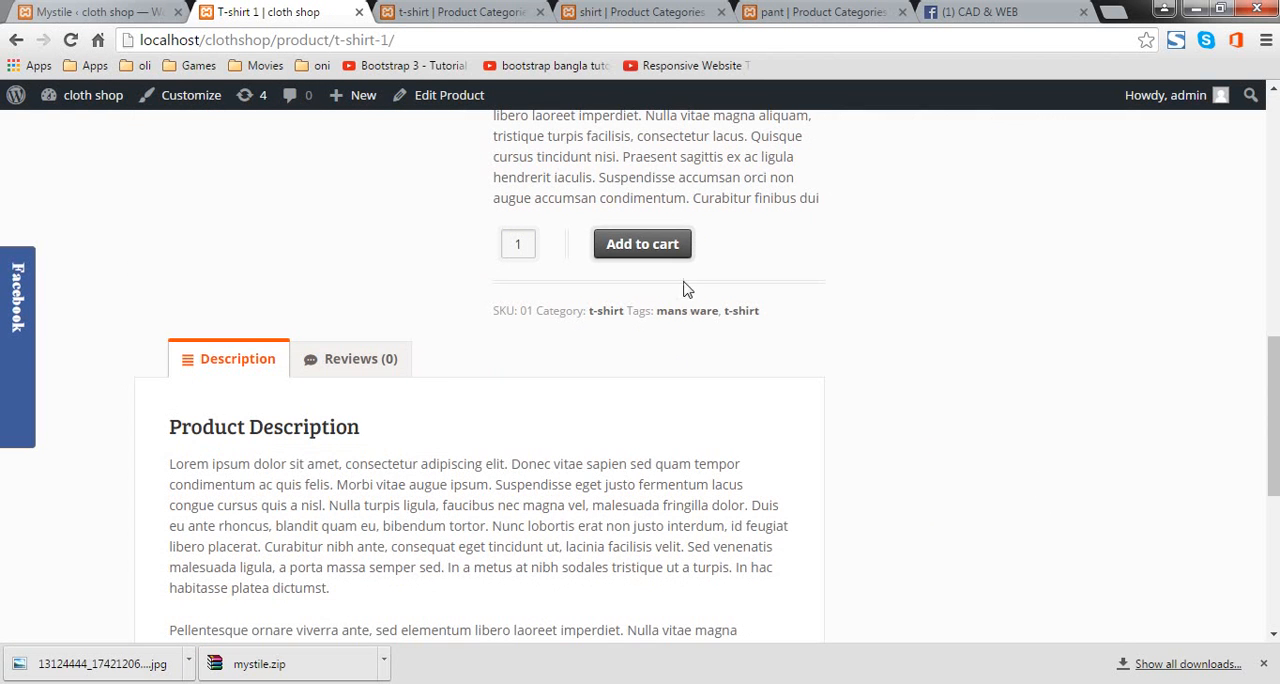
left_click(673, 243)
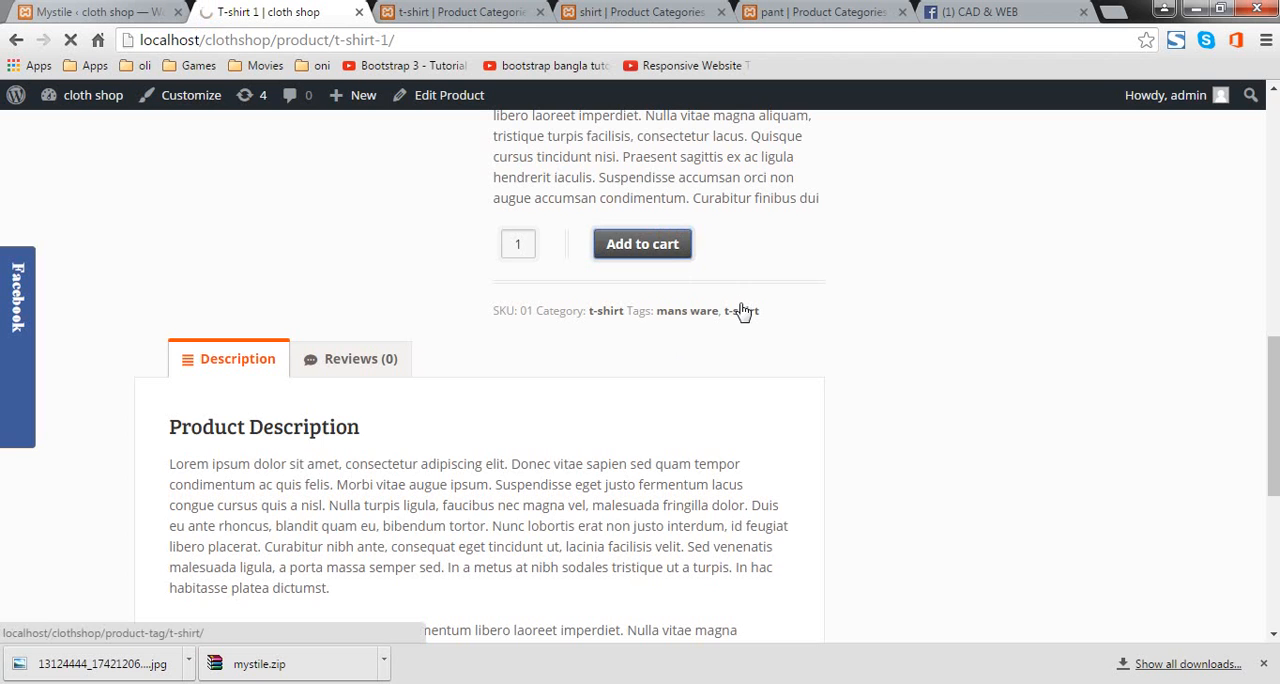
scroll(732, 350, "down", 8)
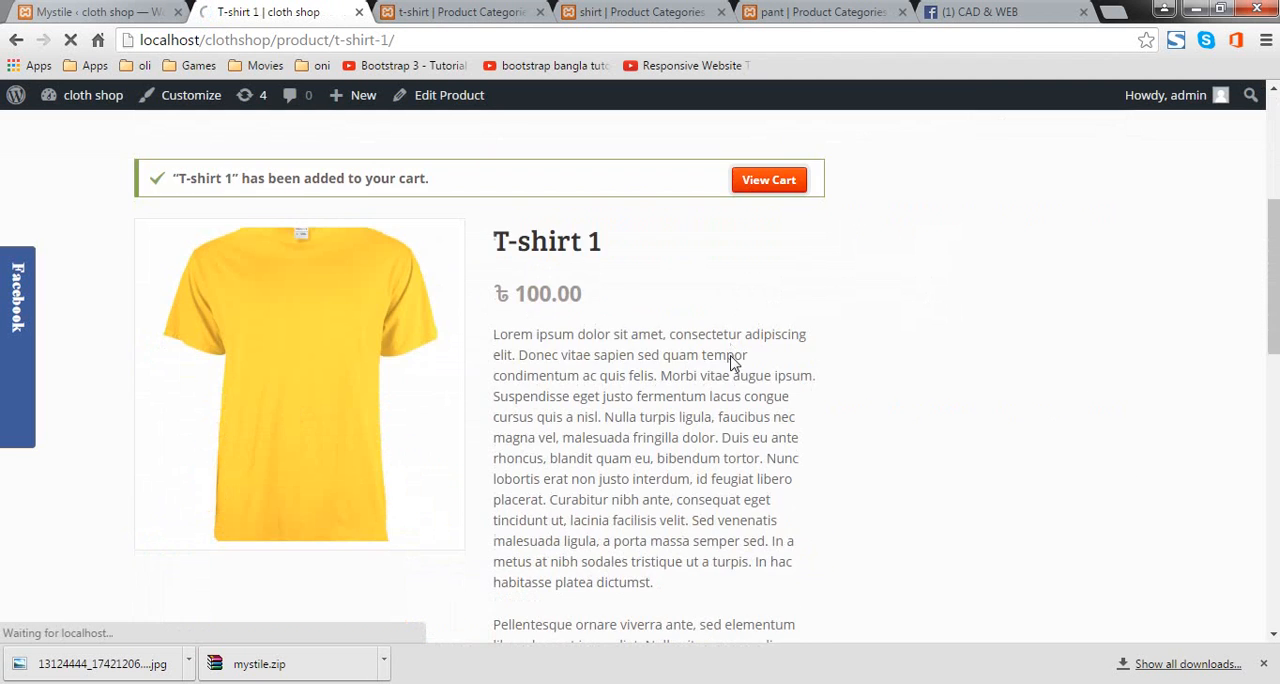
scroll(732, 362, "up", 10)
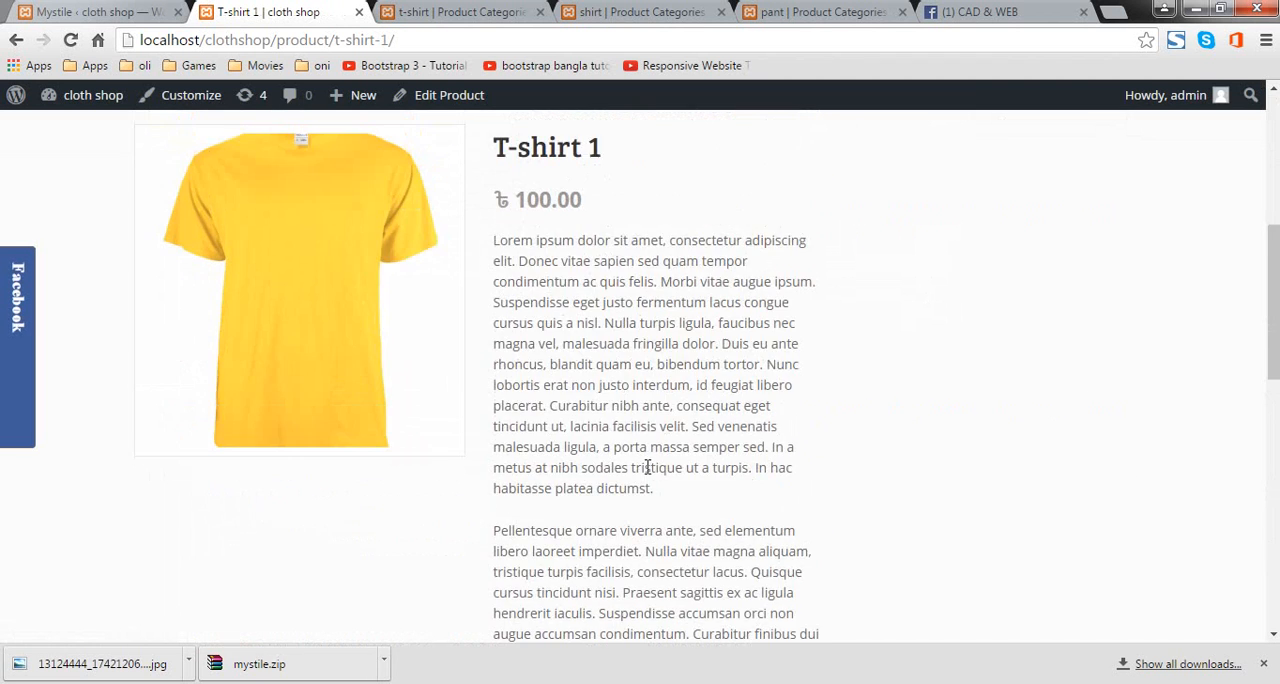
Step: View the cart and place the cursor in its empty coupon code field
left_click(770, 462)
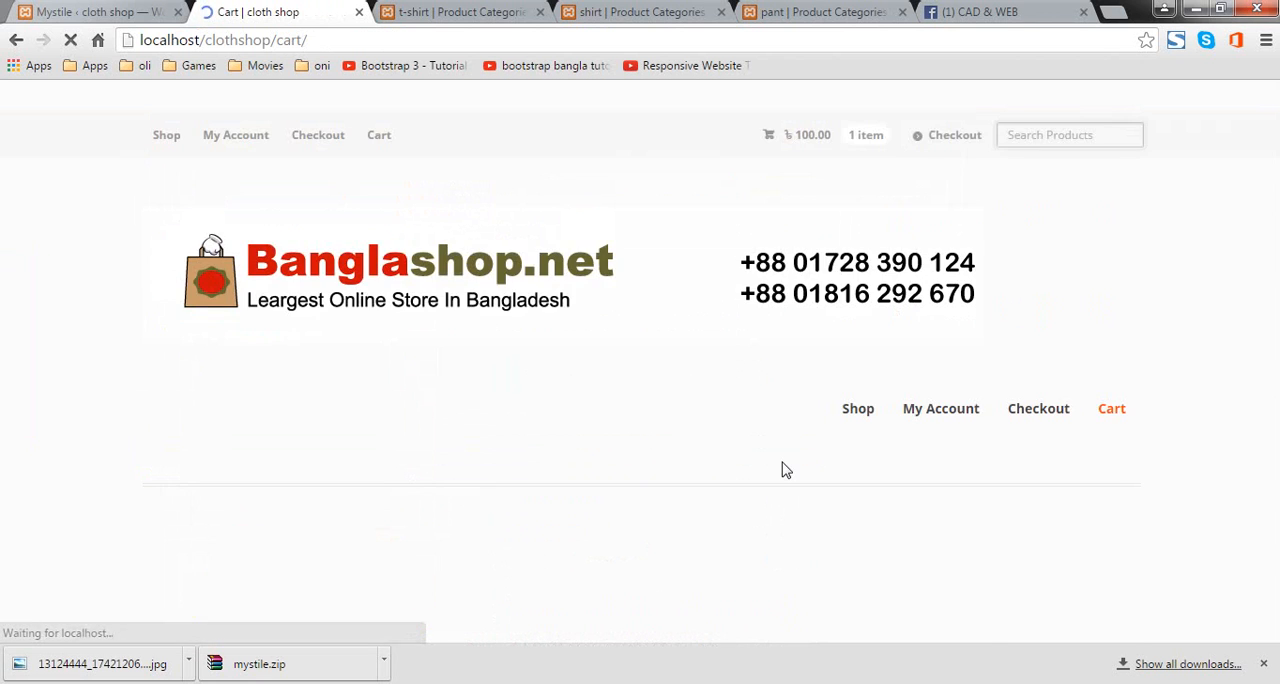
scroll(784, 468, "down", 5)
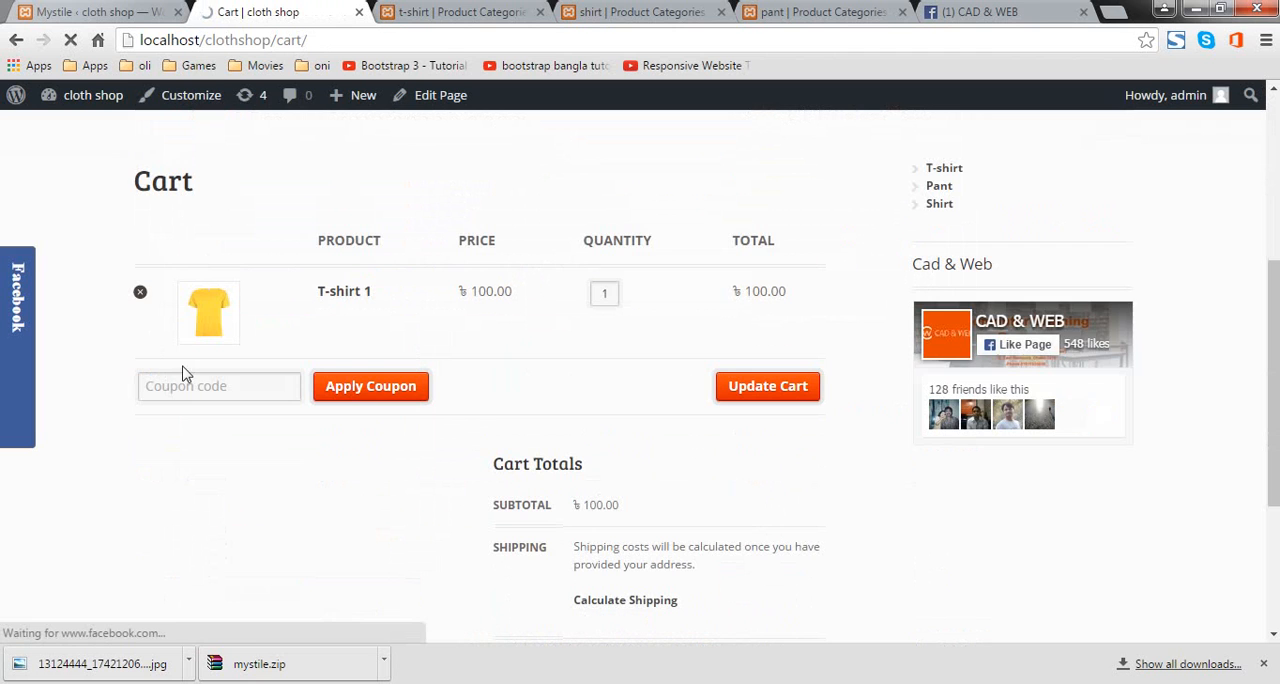
left_click(192, 390)
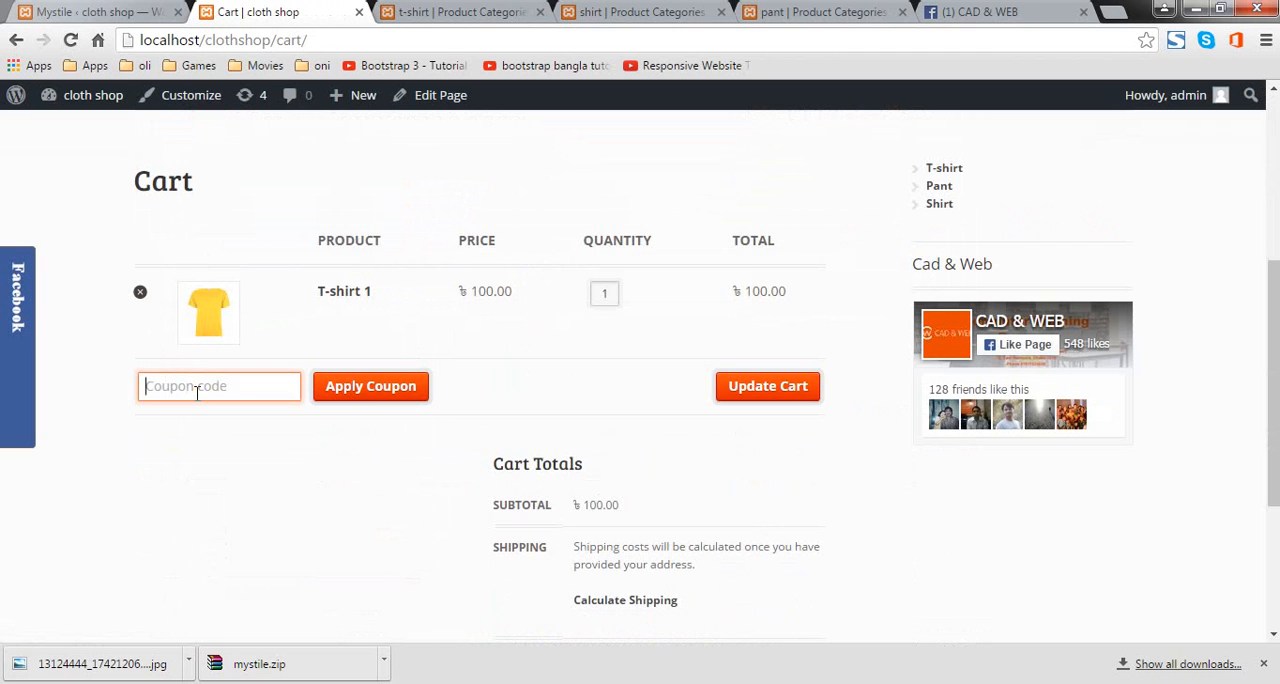
left_click(48, 12)
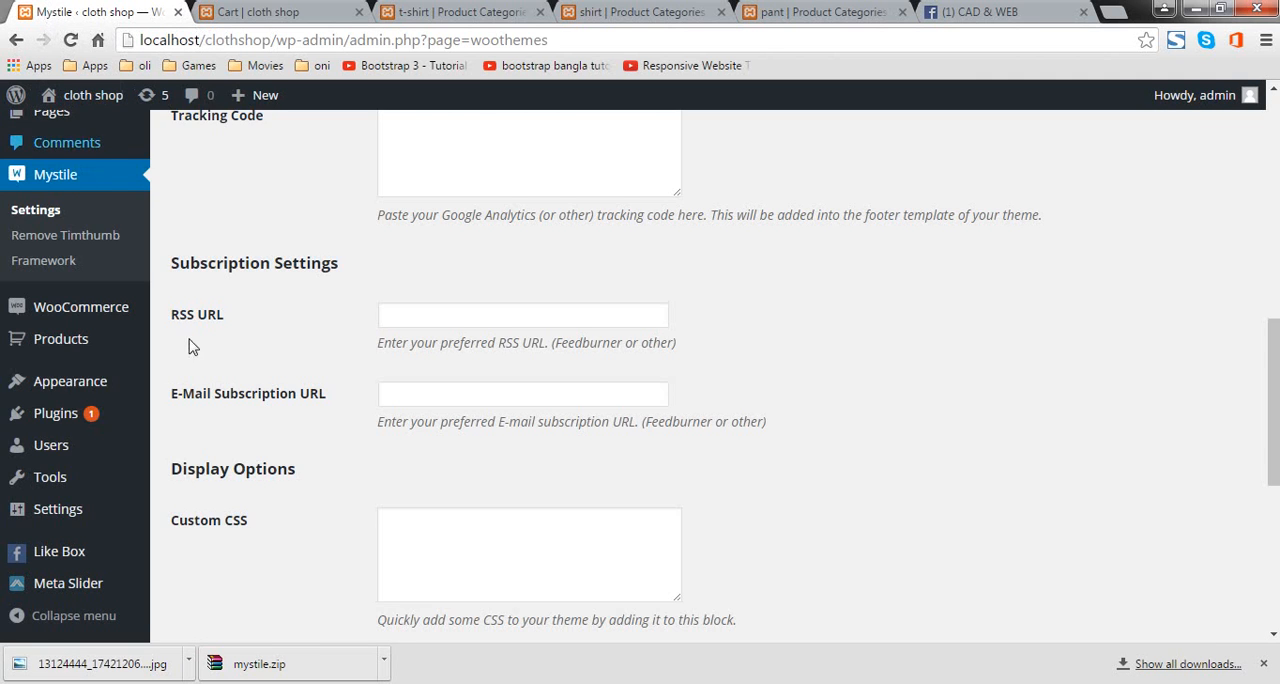
scroll(60, 370, "down", 1)
scroll(80, 430, "up", 2)
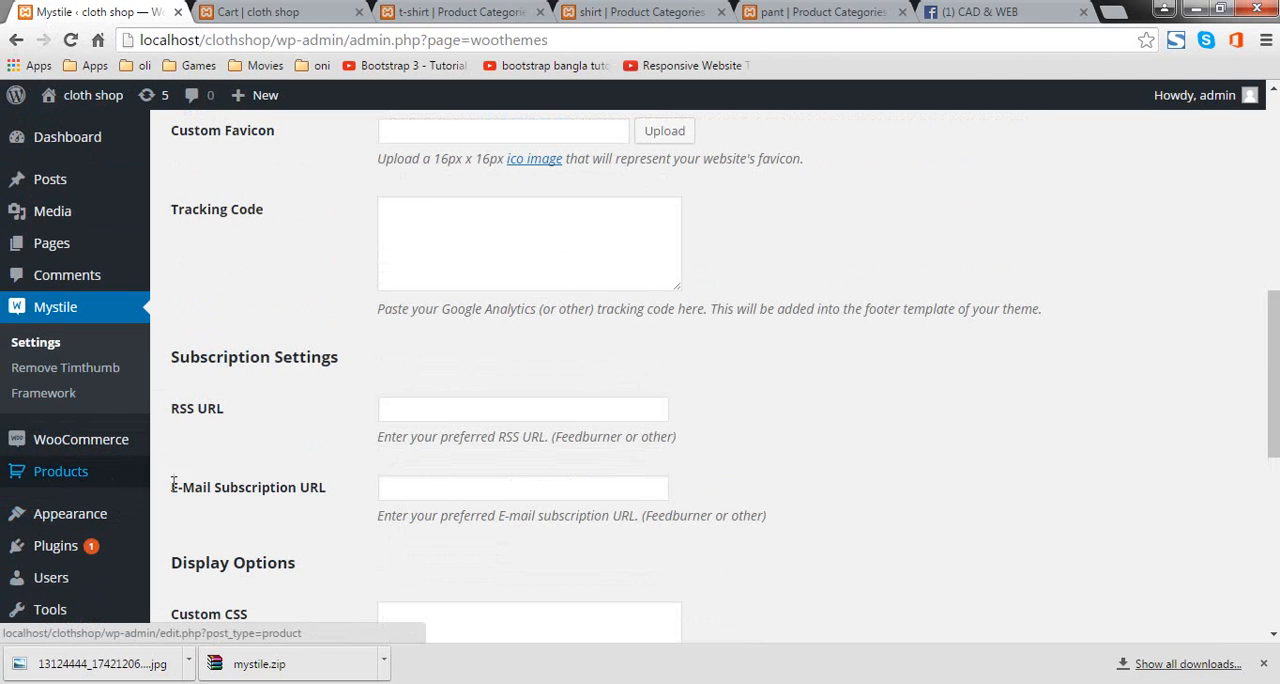
left_click(252, 12)
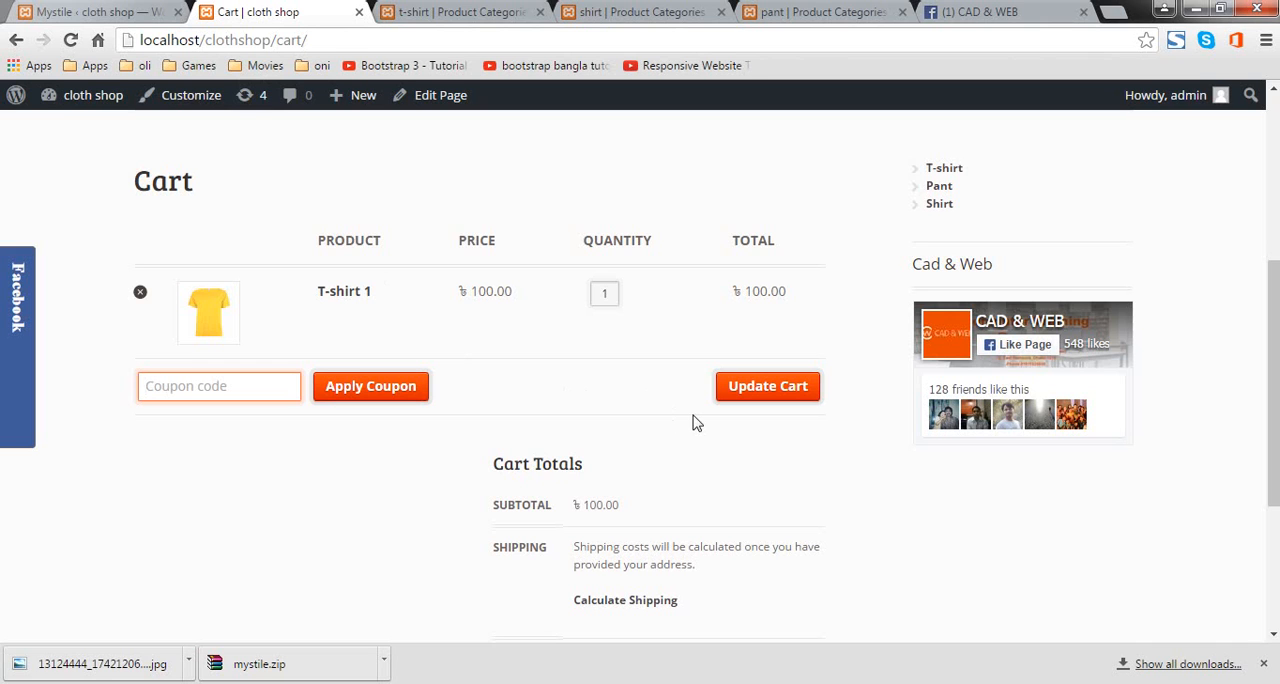
Step: Update the cart with T-shirt 1 and review the cart totals
left_click(755, 403)
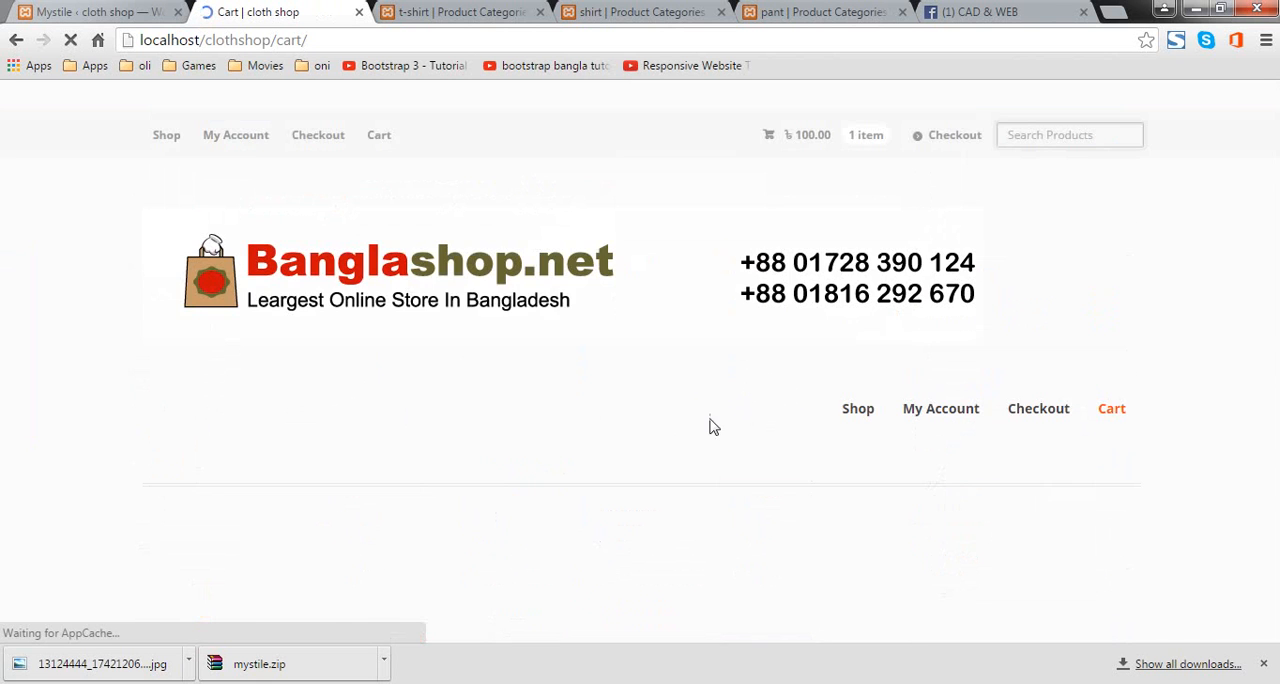
scroll(329, 324, "down", 4)
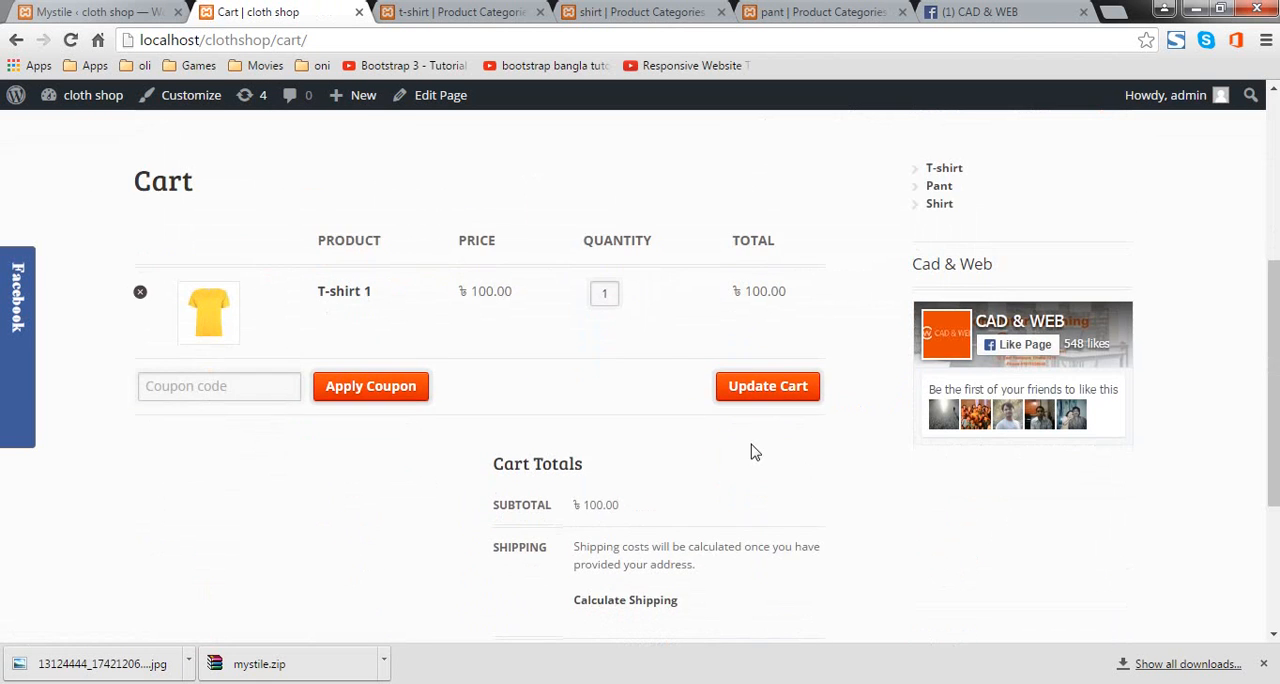
scroll(754, 451, "up", 1)
scroll(747, 456, "down", 1)
scroll(747, 456, "down", 4)
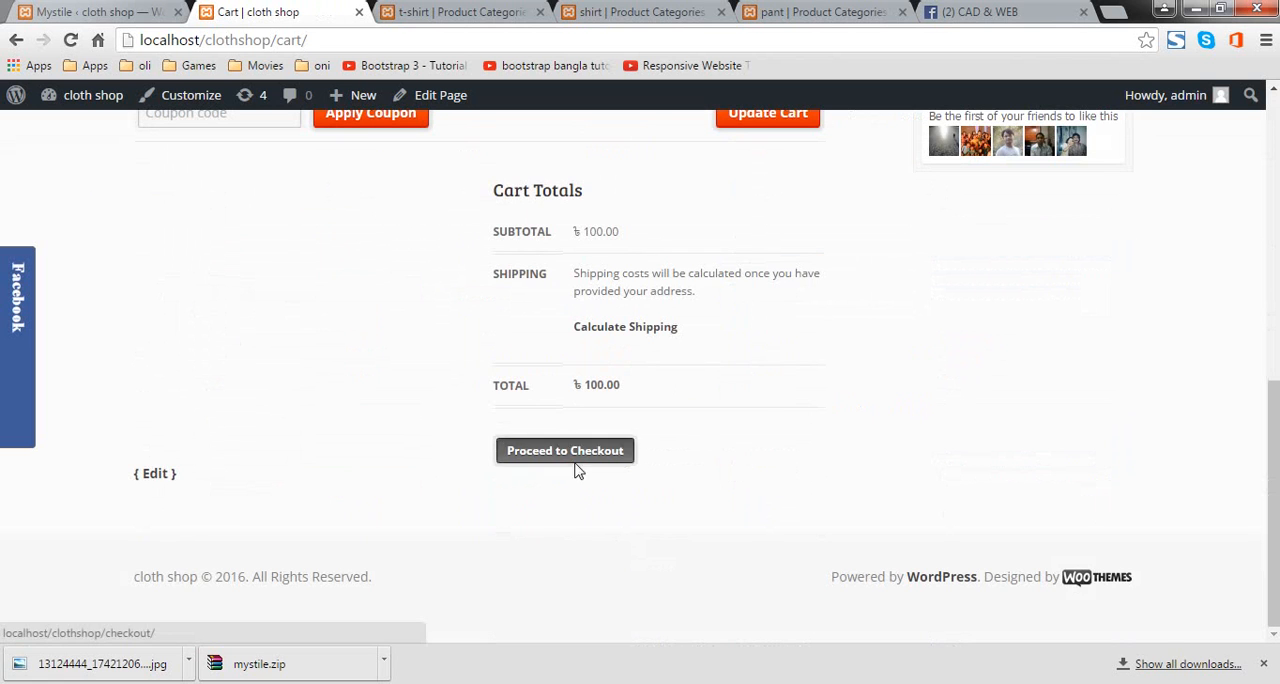
Step: Proceed to checkout and examine the billing form, order summary and Cash on Delivery payment option
left_click(578, 468)
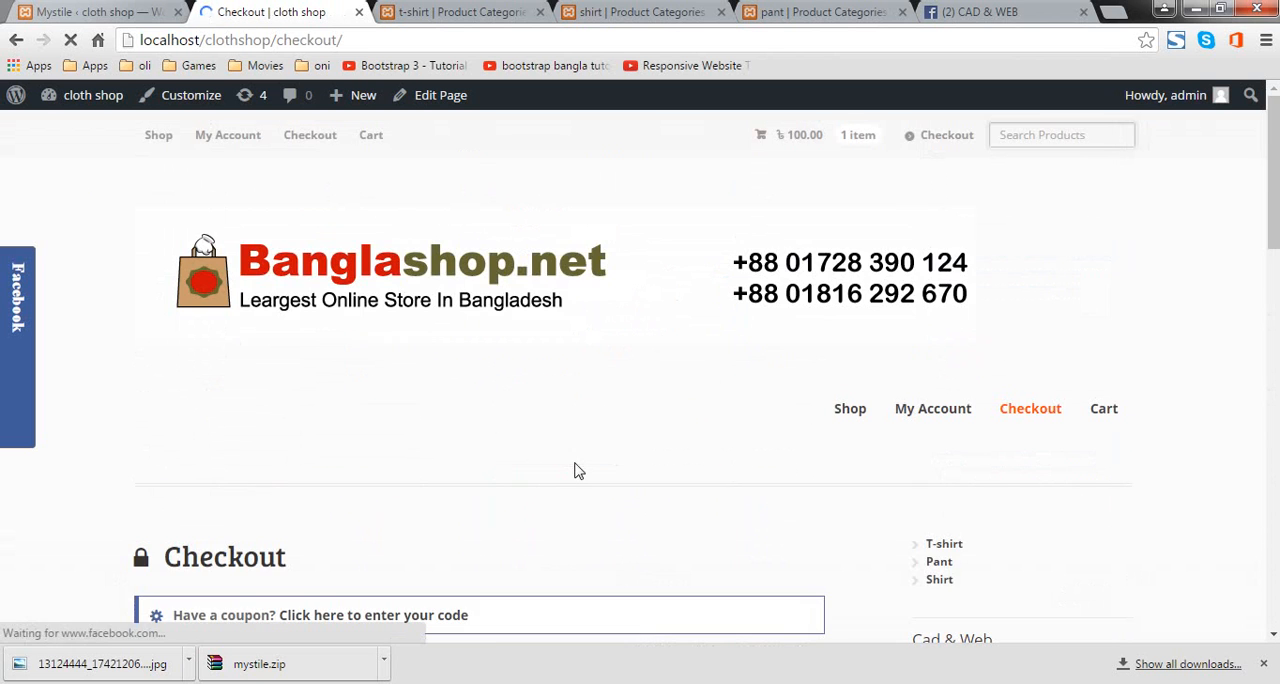
scroll(575, 470, "down", 11)
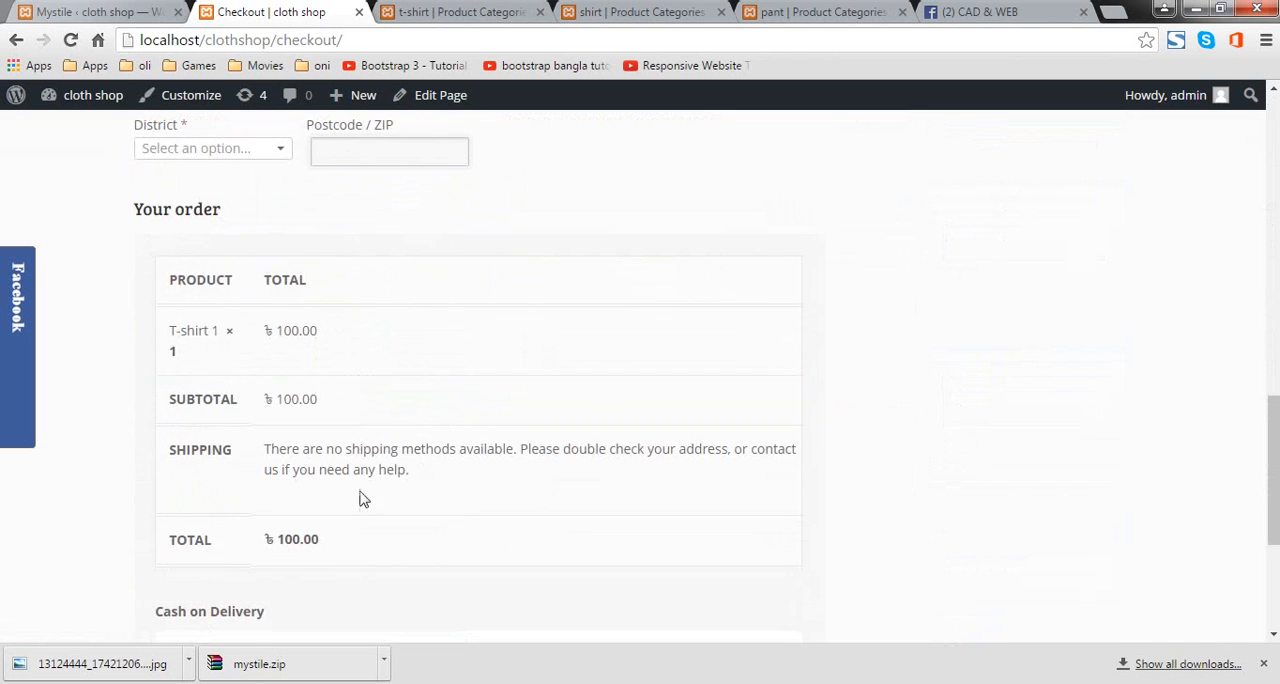
scroll(363, 498, "down", 3)
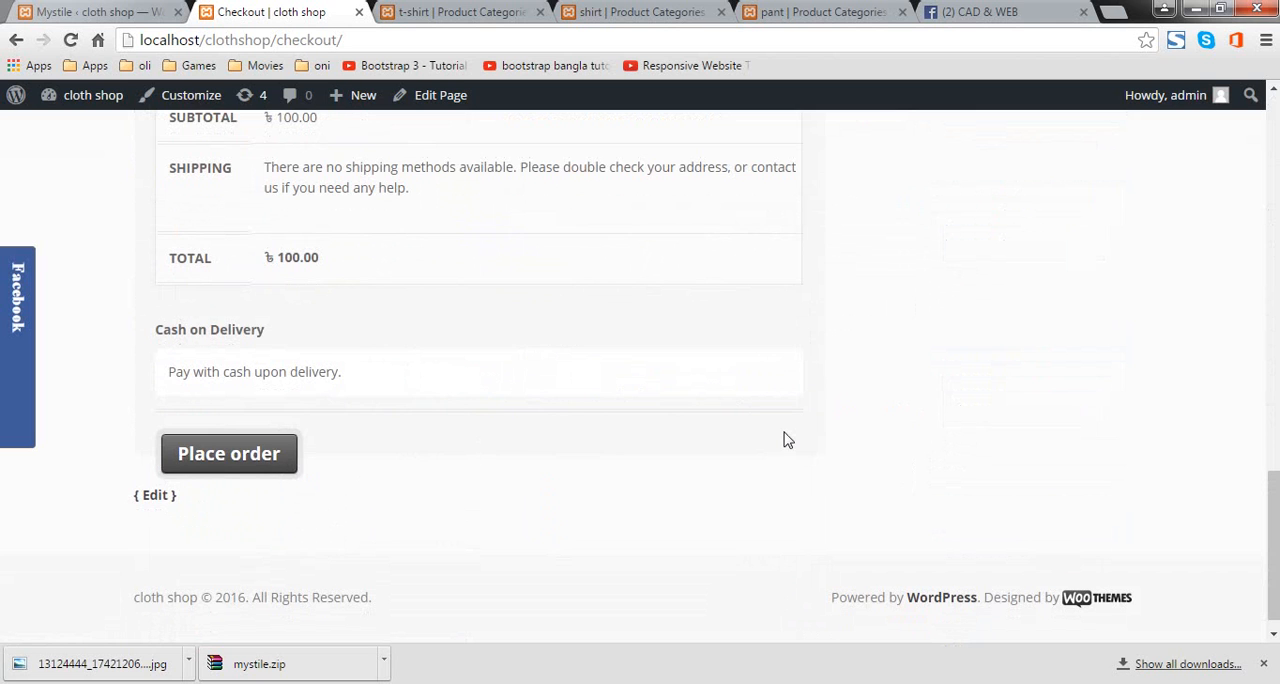
scroll(787, 440, "down", 1)
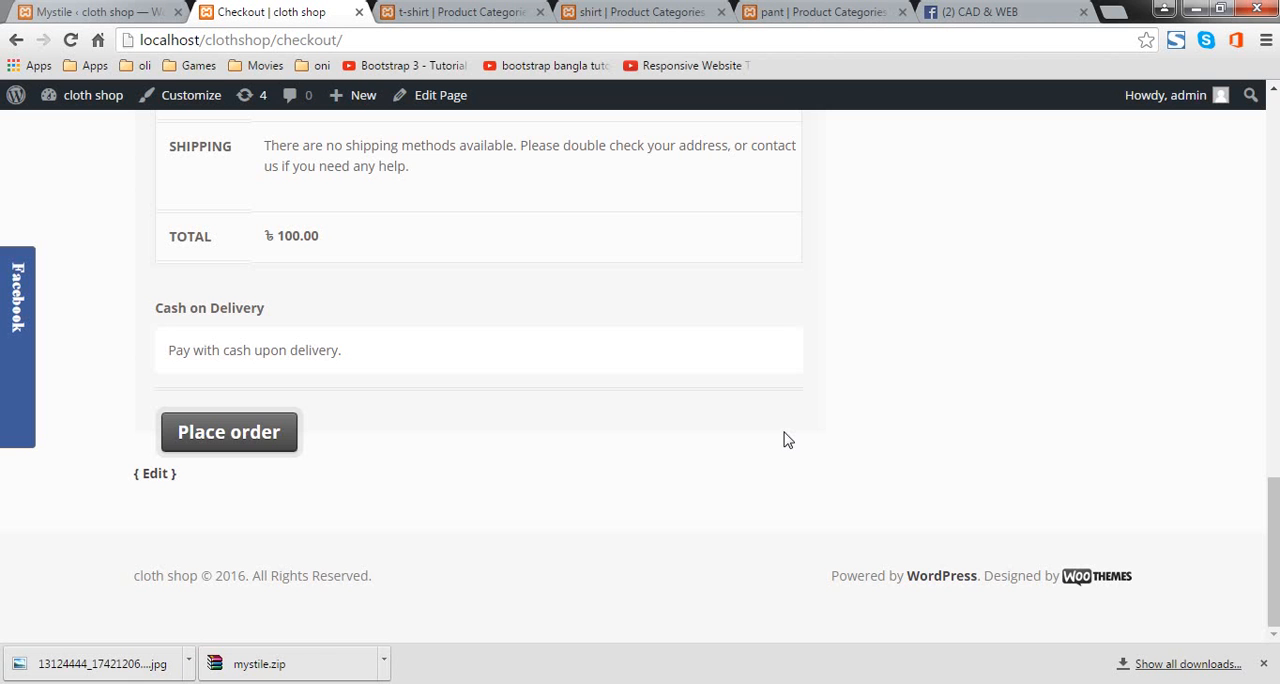
scroll(622, 447, "up", 15)
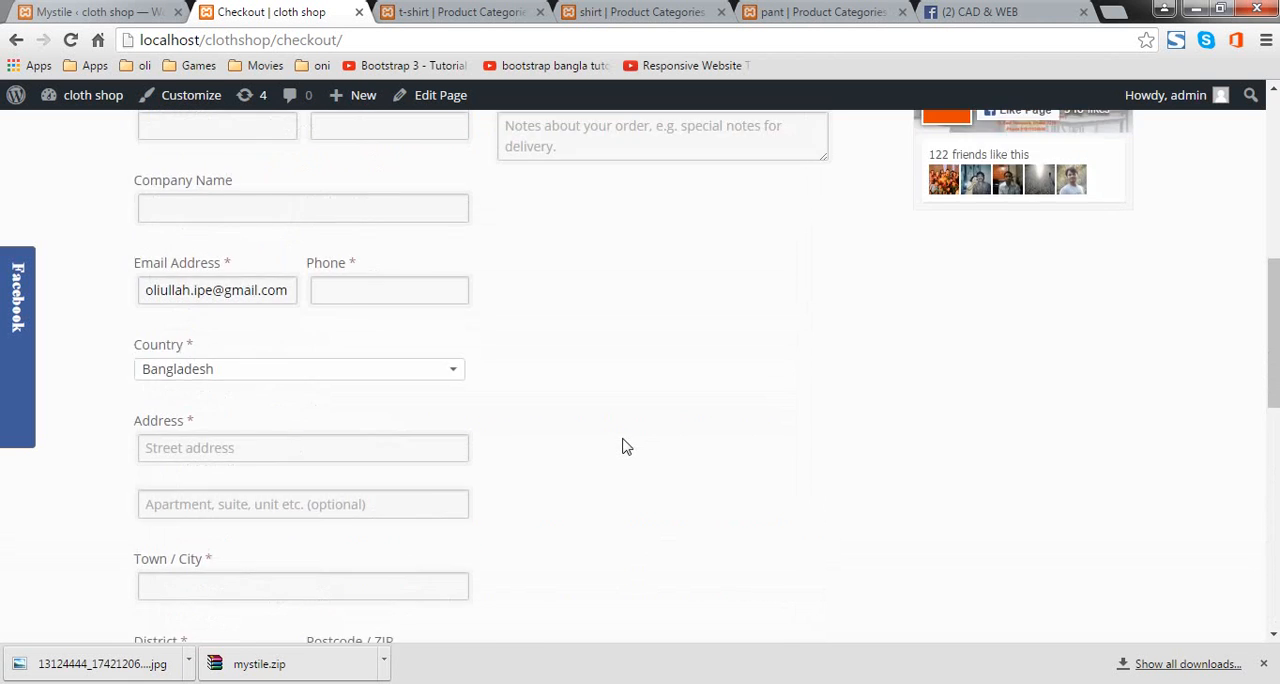
scroll(622, 465, "up", 2)
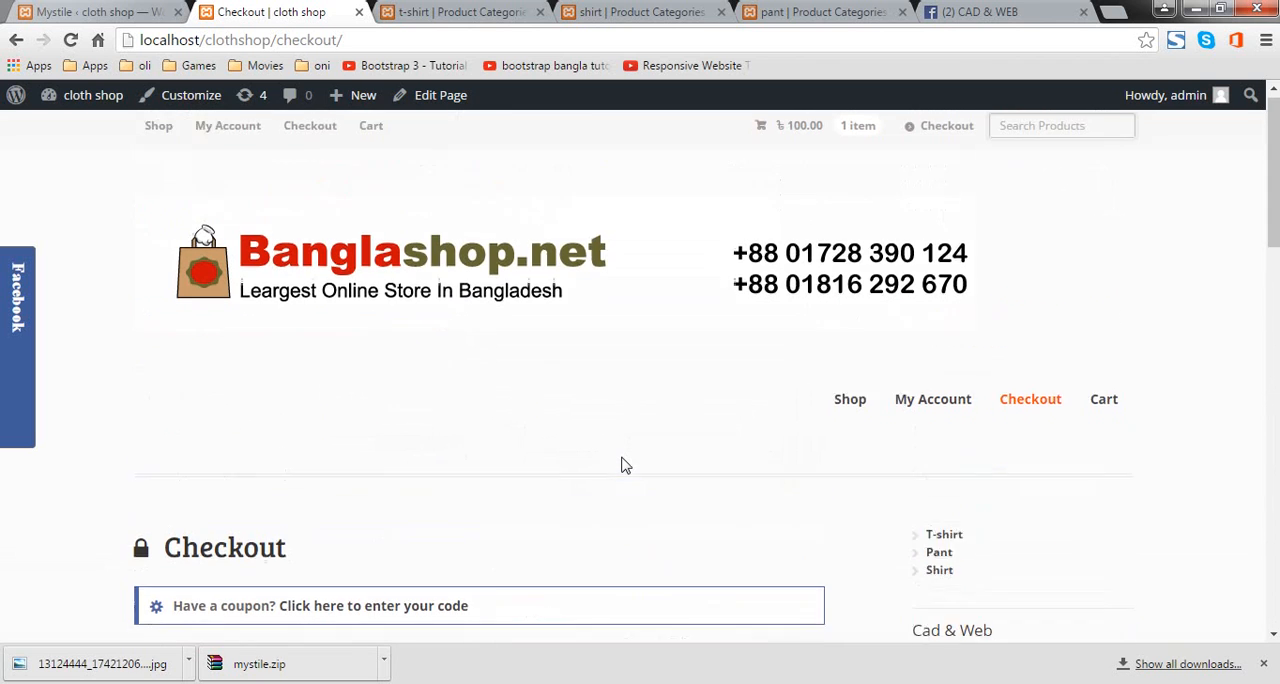